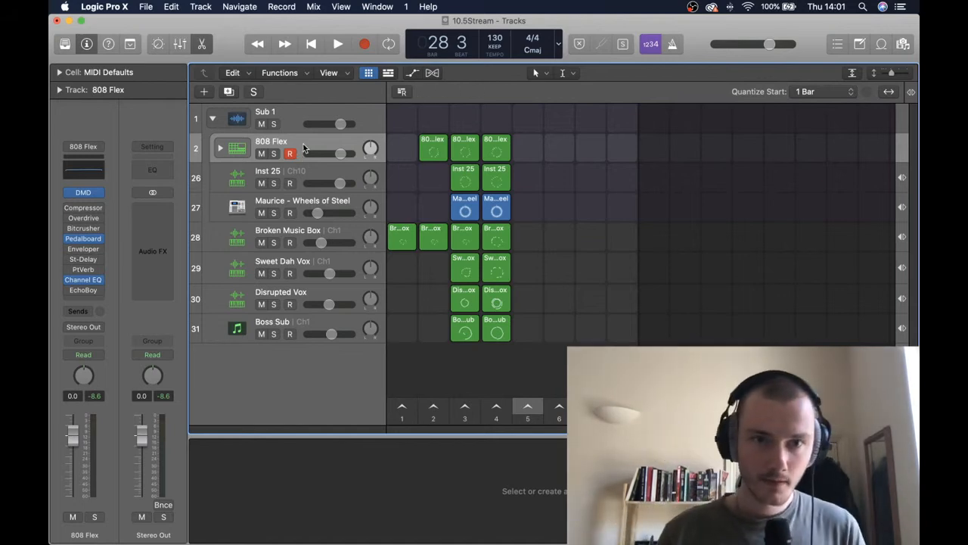
# Step: Switch to Dubler, turn on its Triggers section, and return to Logic Pro X
pyautogui.click(57, 412)
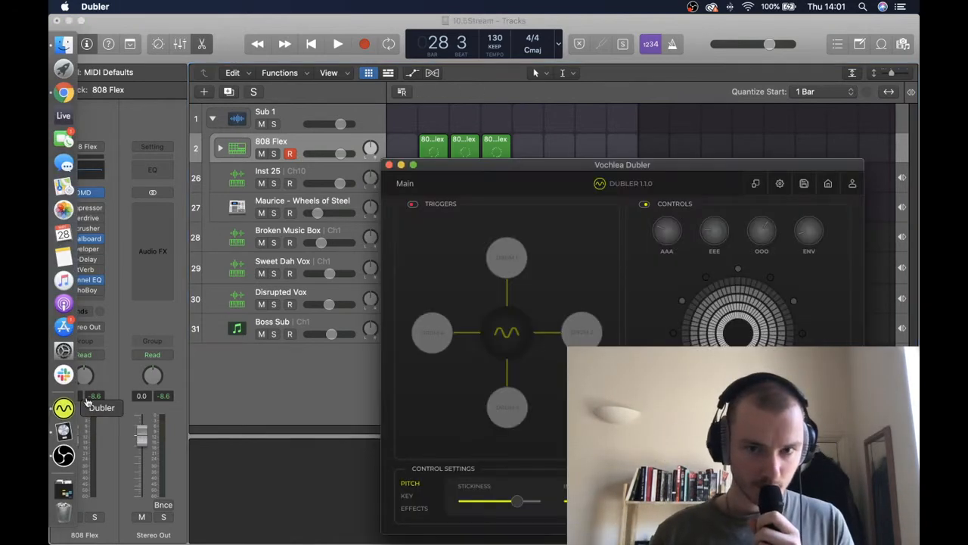
pyautogui.click(412, 204)
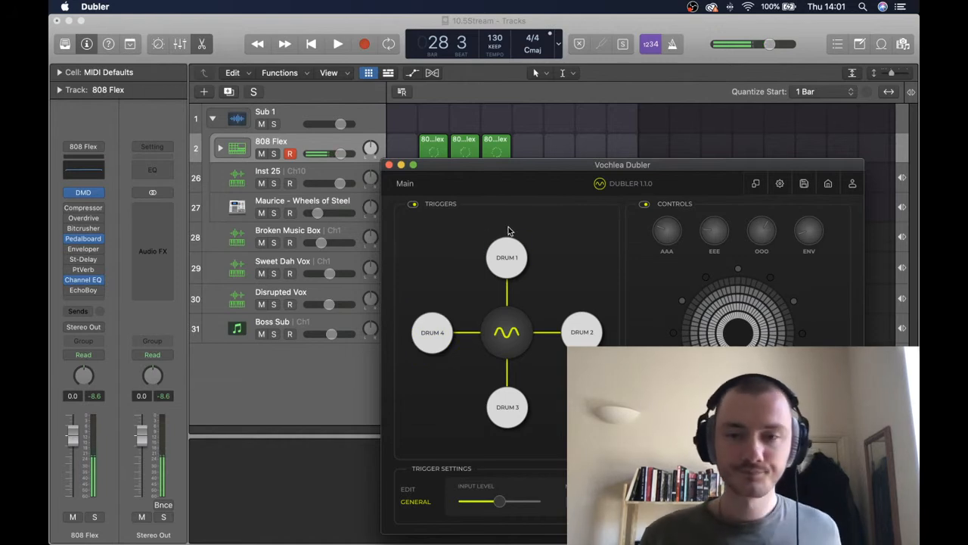
pyautogui.moveTo(544, 170); pyautogui.dragTo(593, 163)
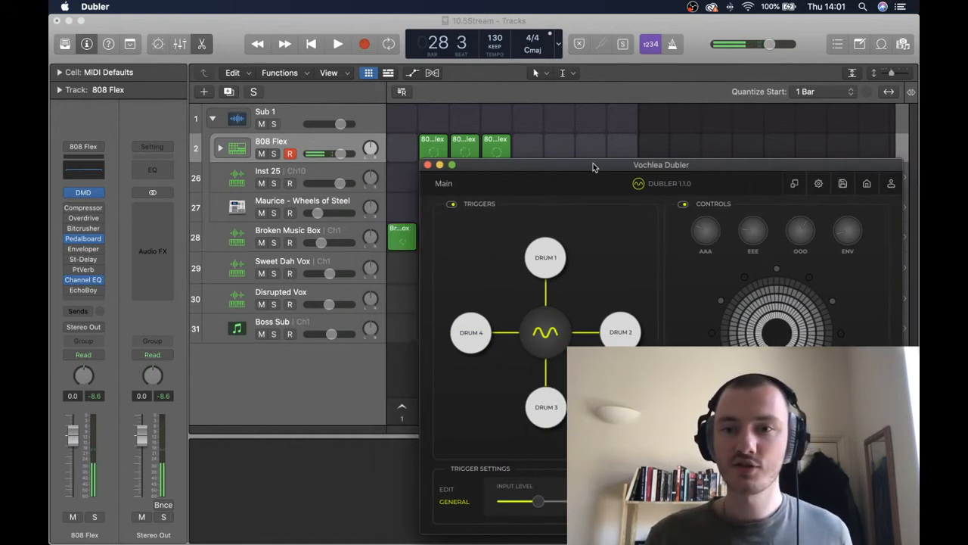
pyautogui.click(346, 382)
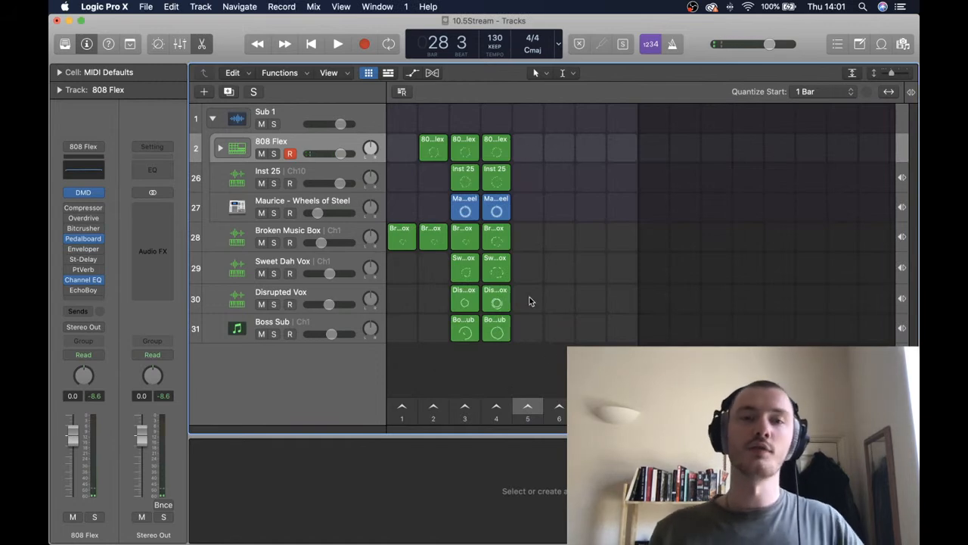
# Step: Show the Tracks area beside the Live Loops grid for comparison and return to the grid alone
pyautogui.click(390, 72)
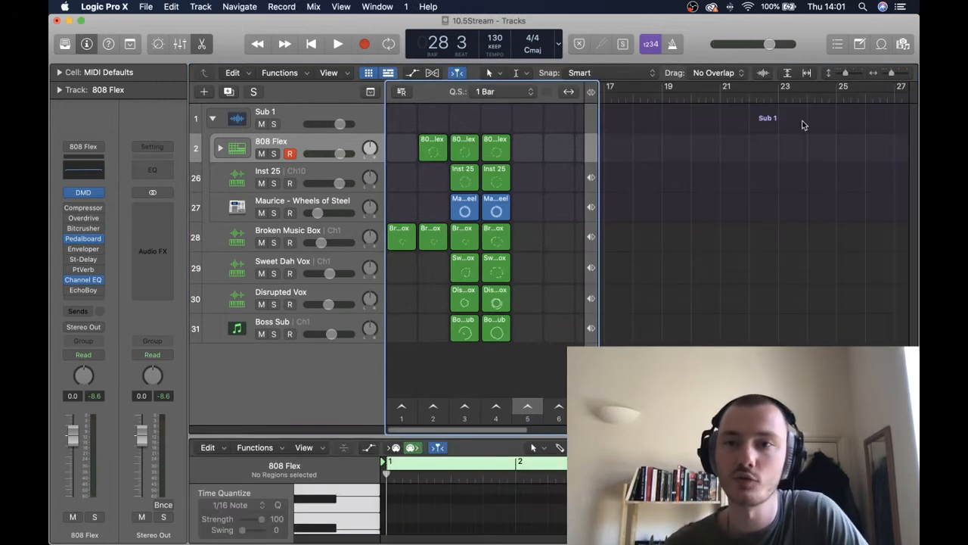
pyautogui.click(388, 75)
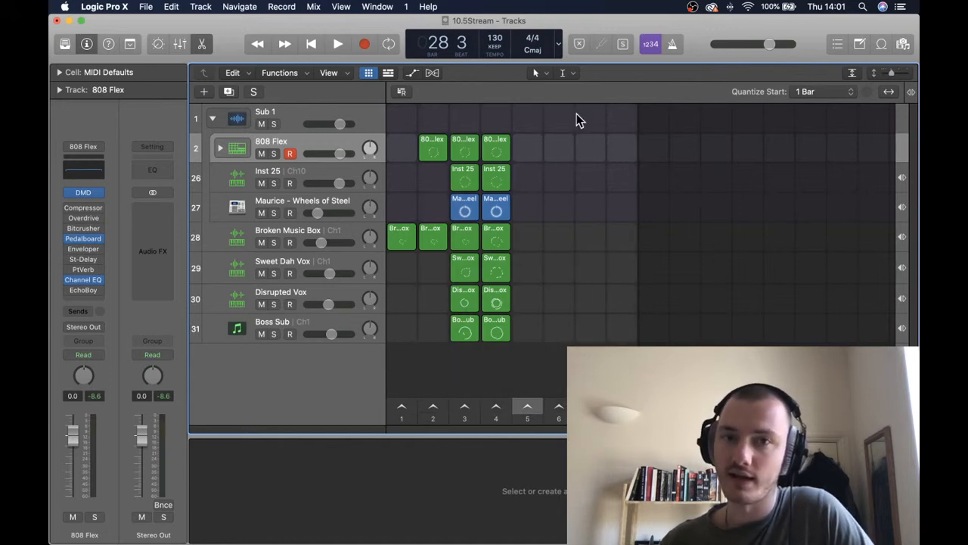
pyautogui.click(388, 73)
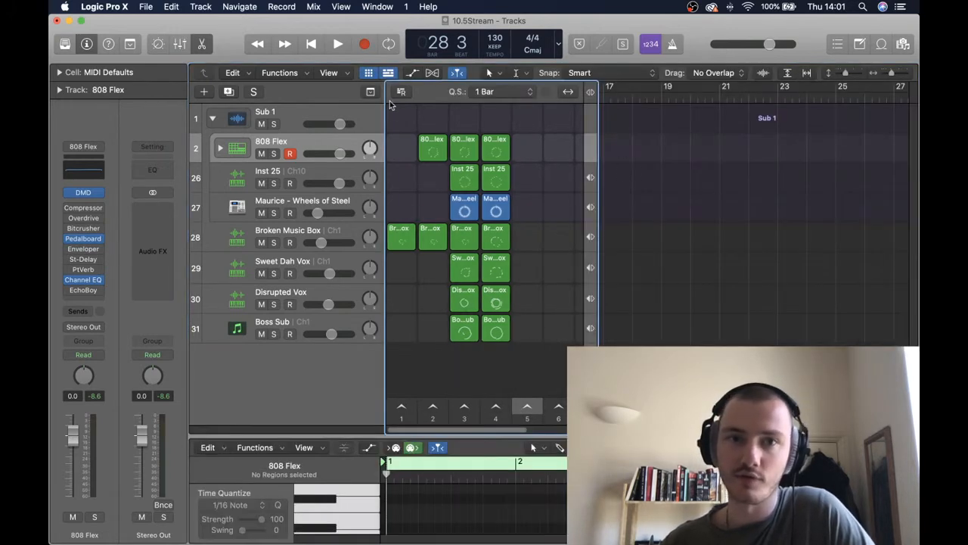
pyautogui.click(388, 74)
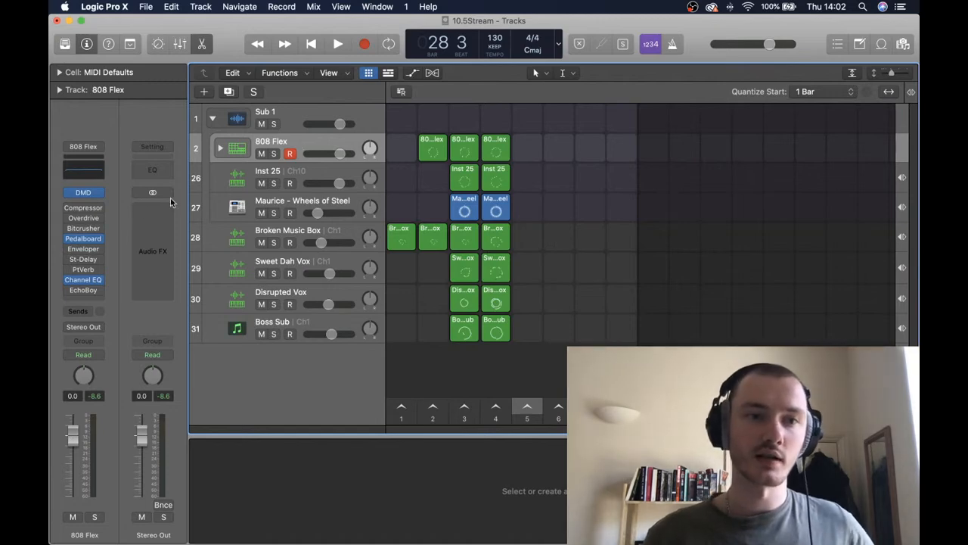
# Step: Open Drum Machine Designer for the 808 Flex track and reposition its window to show the kit's pads
pyautogui.click(83, 192)
pyautogui.moveTo(476, 68); pyautogui.dragTo(571, 98)
pyautogui.moveTo(569, 160)
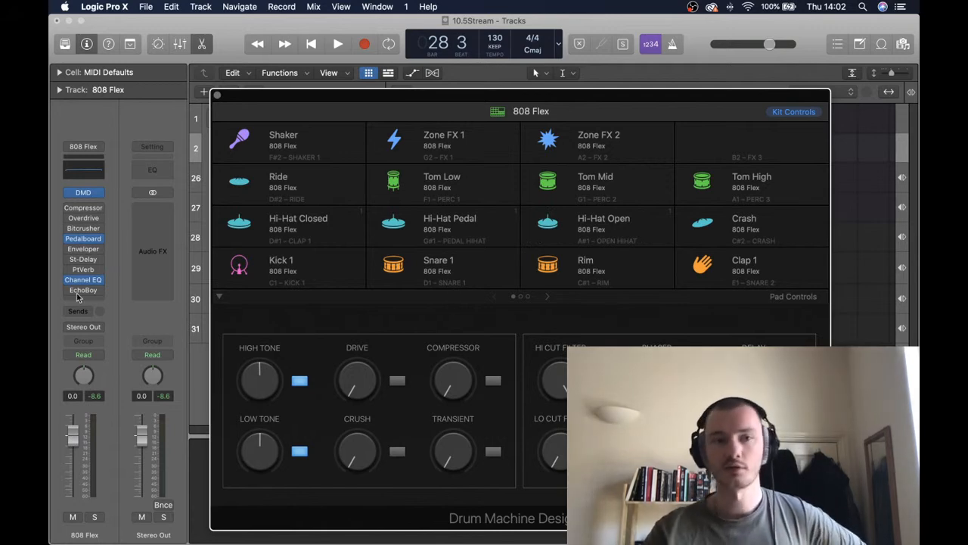
# Step: Switch to Dubler to try the Drum 1 trigger on the 808 Flex kit, and return to Drum Machine Designer
pyautogui.moveTo(50, 329)
pyautogui.click(62, 409)
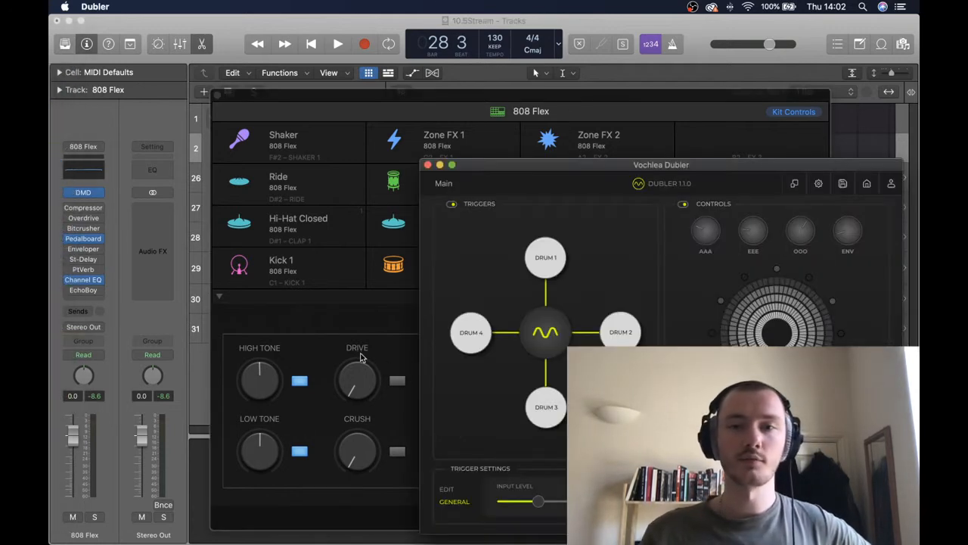
pyautogui.click(543, 261)
pyautogui.click(600, 249)
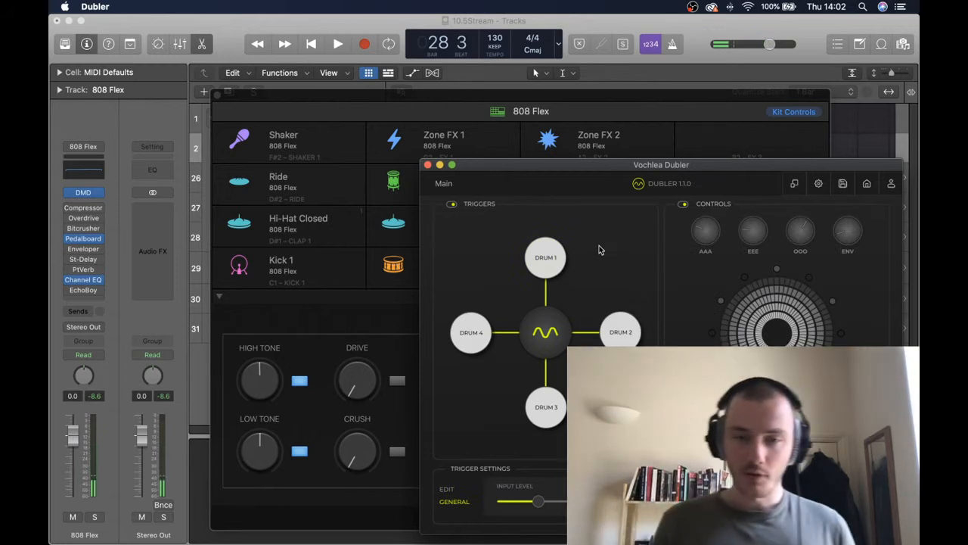
pyautogui.click(625, 101)
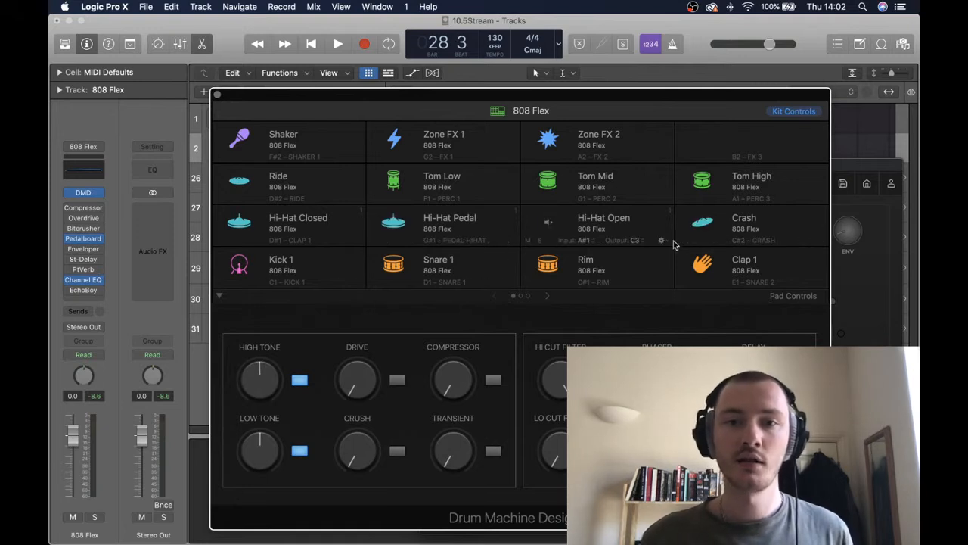
# Step: Set the input note of the 808 Flex kit's Crash pad to C1
pyautogui.click(738, 239)
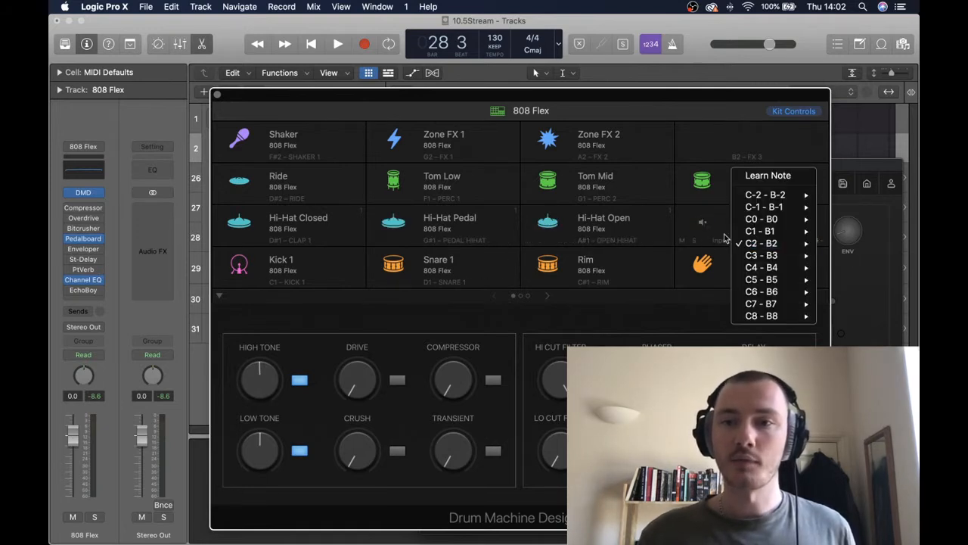
pyautogui.click(720, 234)
pyautogui.click(737, 246)
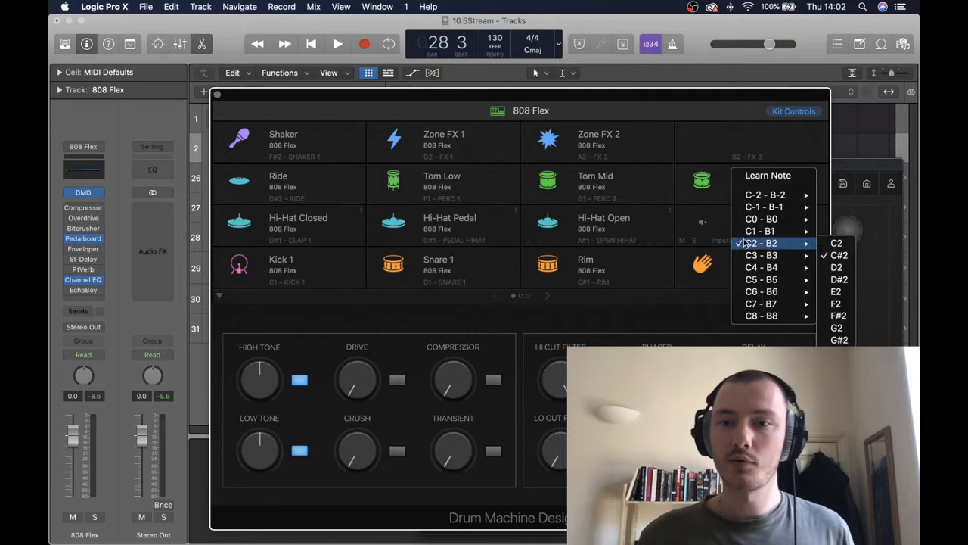
pyautogui.moveTo(787, 240)
pyautogui.click(838, 227)
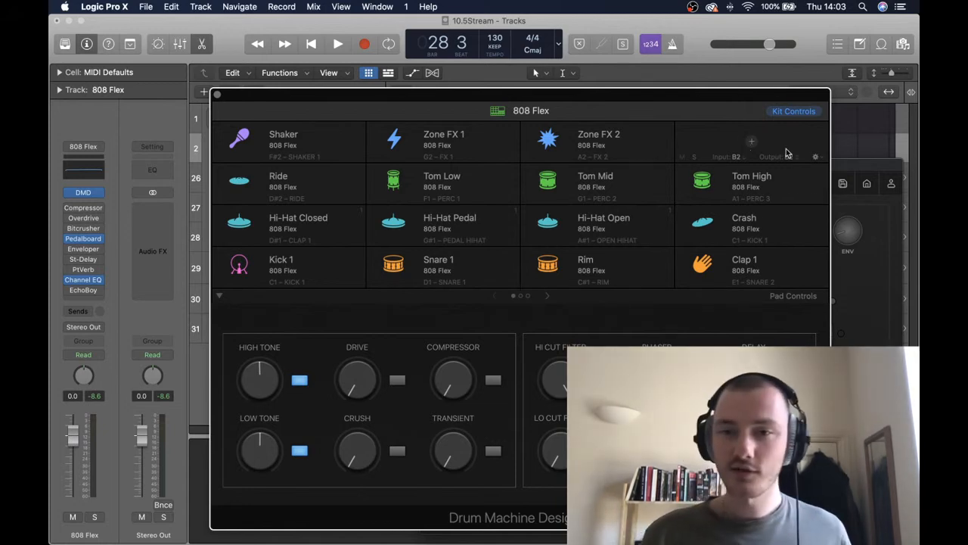
# Step: Set the Crash pad's input note to G1 and close Drum Machine Designer
pyautogui.click(724, 240)
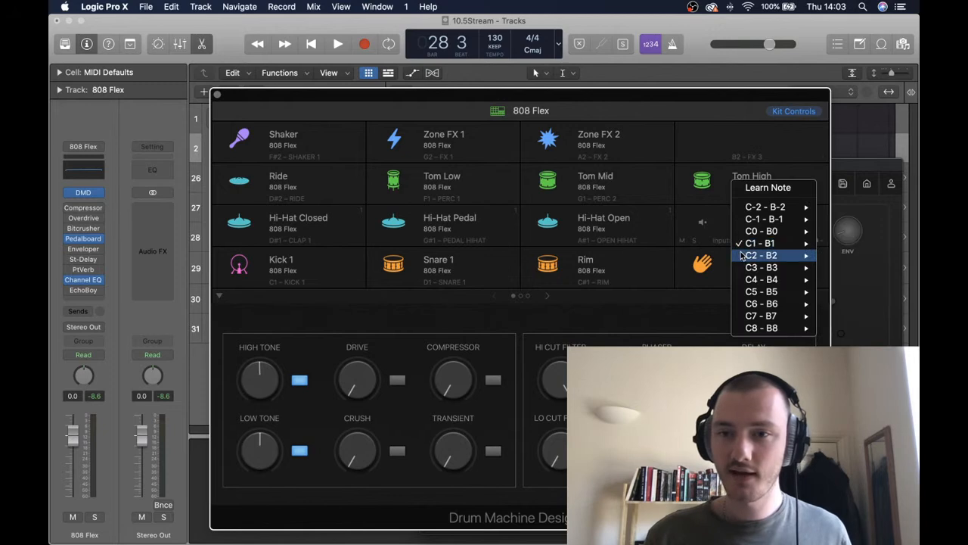
pyautogui.click(701, 218)
pyautogui.click(740, 240)
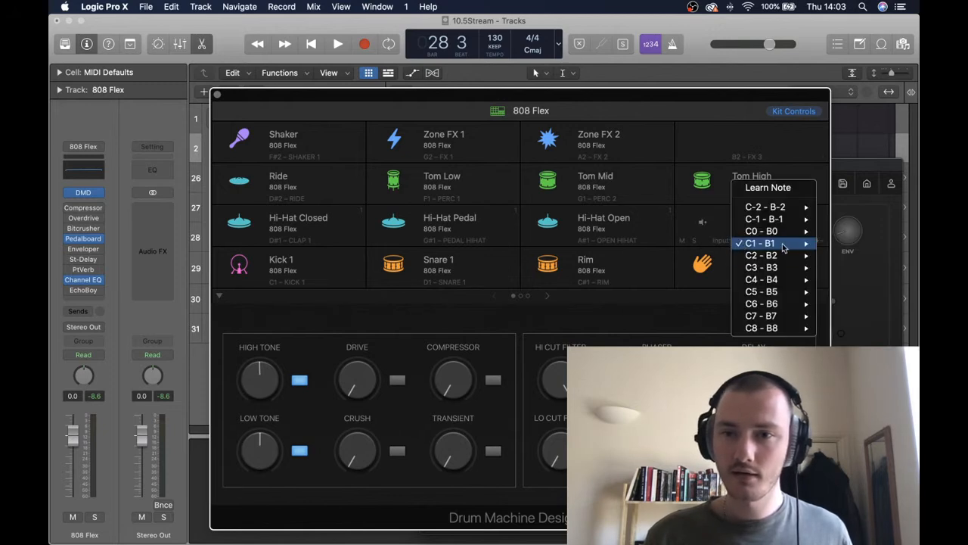
pyautogui.moveTo(789, 246)
pyautogui.click(836, 327)
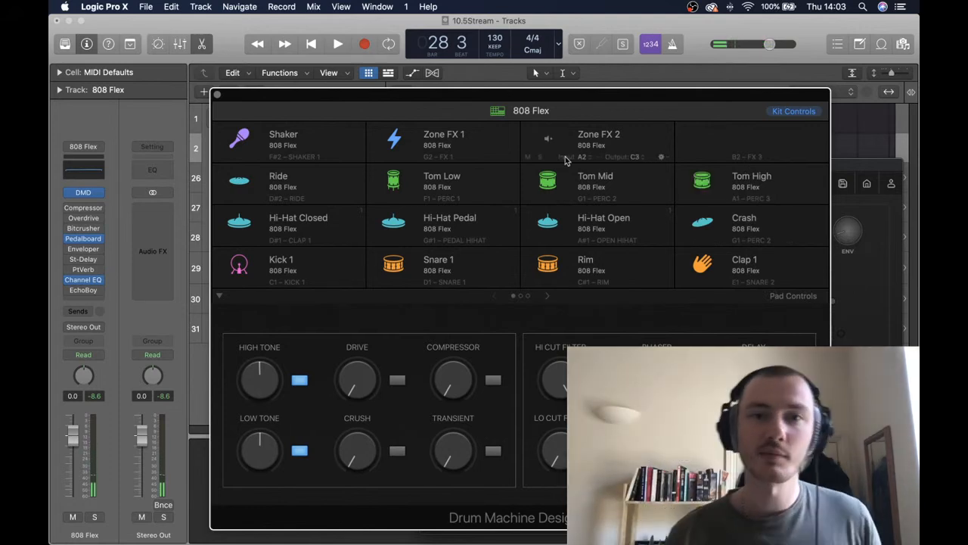
pyautogui.click(218, 96)
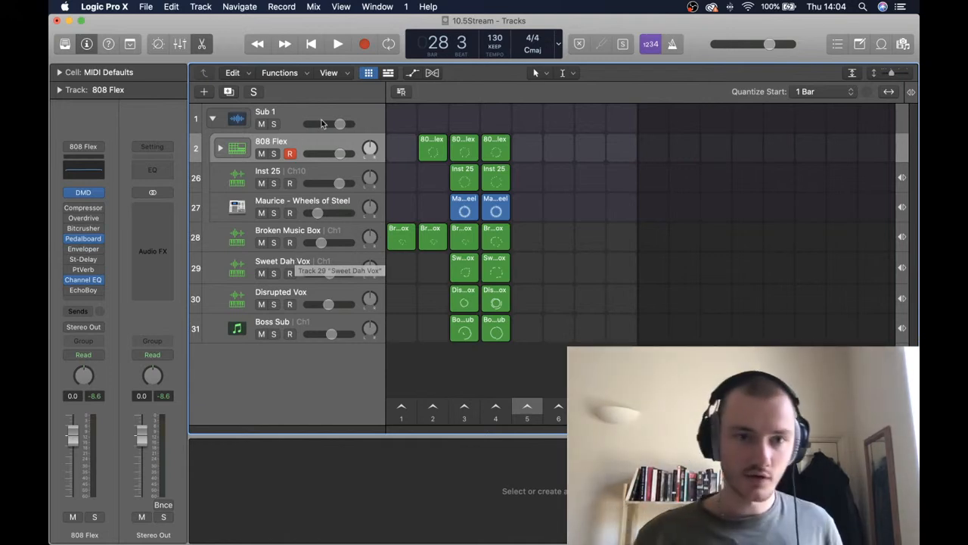
# Step: Review the 808 Flex track's Drum Machine Designer kit and the Electronic Drum Kit sounds in the Library, closing both
pyautogui.click(315, 163)
pyautogui.click(313, 151)
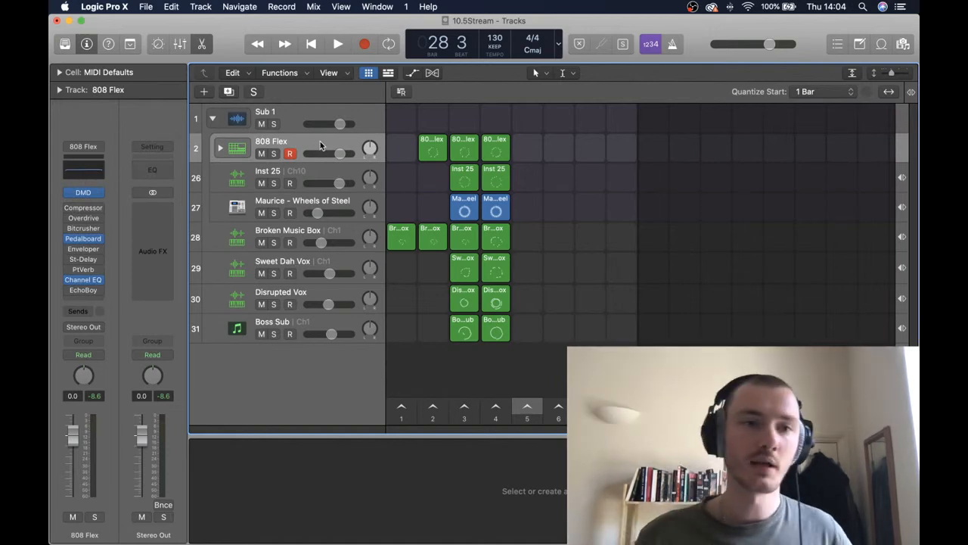
pyautogui.click(81, 193)
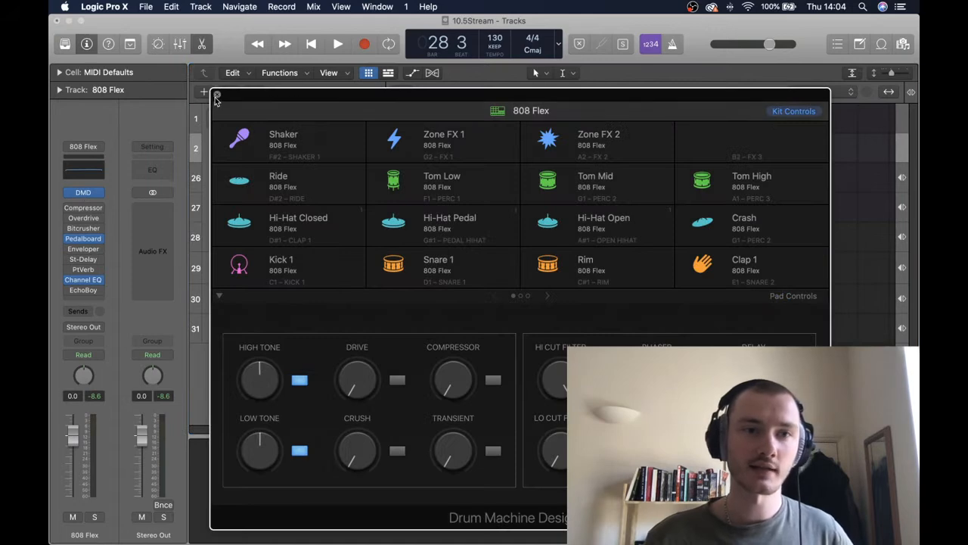
pyautogui.click(217, 95)
pyautogui.click(66, 45)
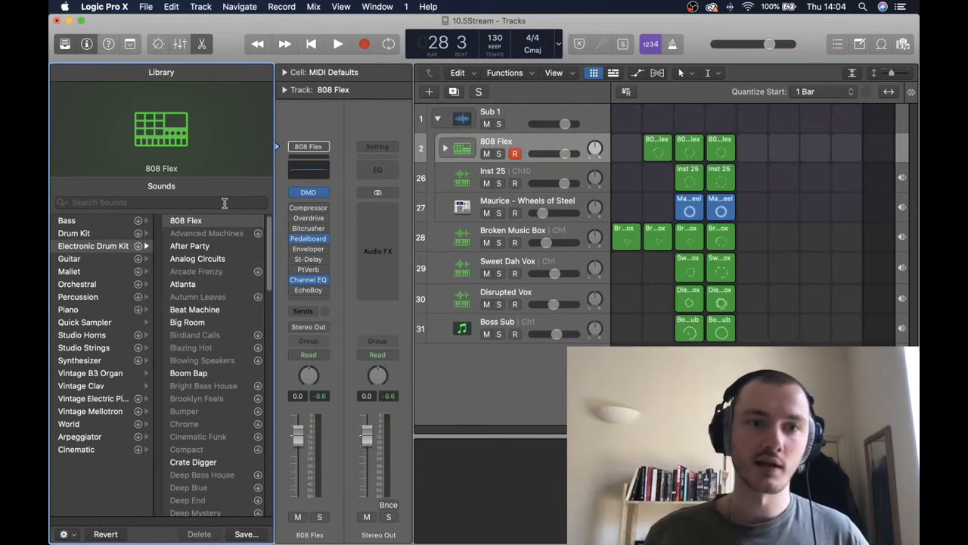
pyautogui.click(66, 45)
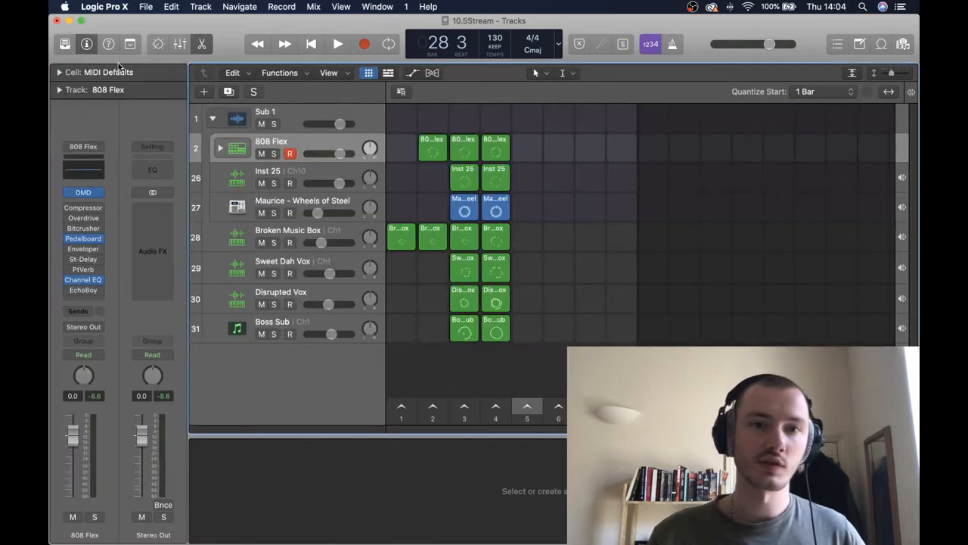
# Step: Solo the Maurice - Wheels of Steel track, audition its scene 4 loop, and stop playback and unsolo the track
pyautogui.click(303, 170)
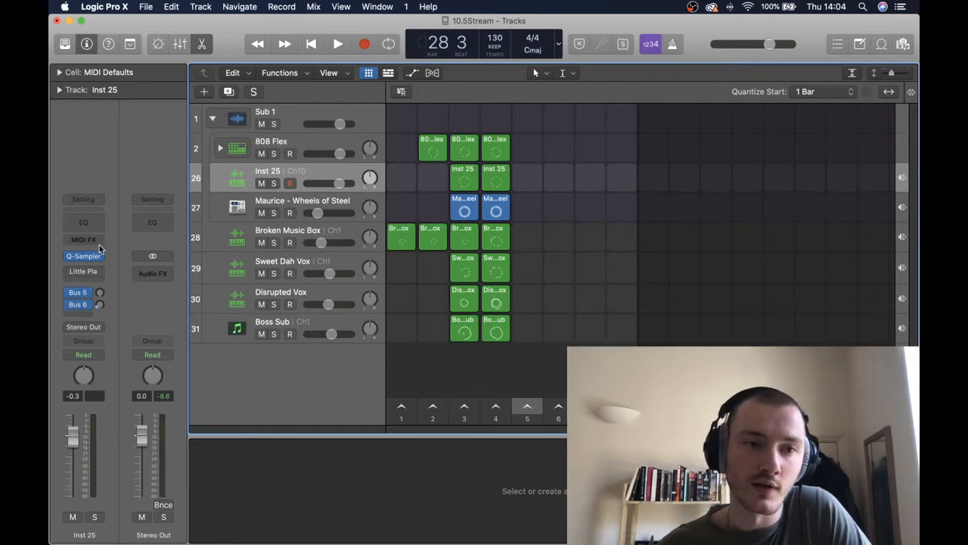
pyautogui.click(298, 200)
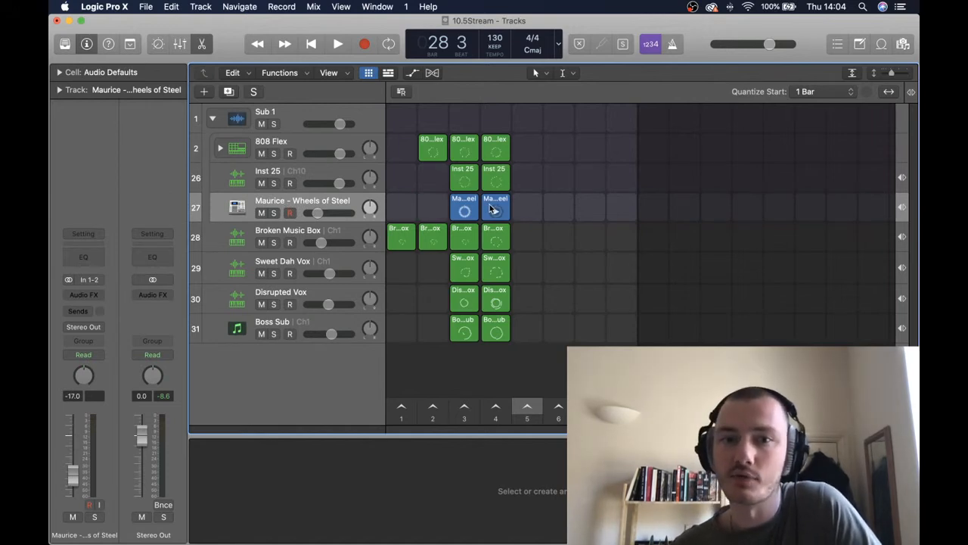
pyautogui.click(274, 213)
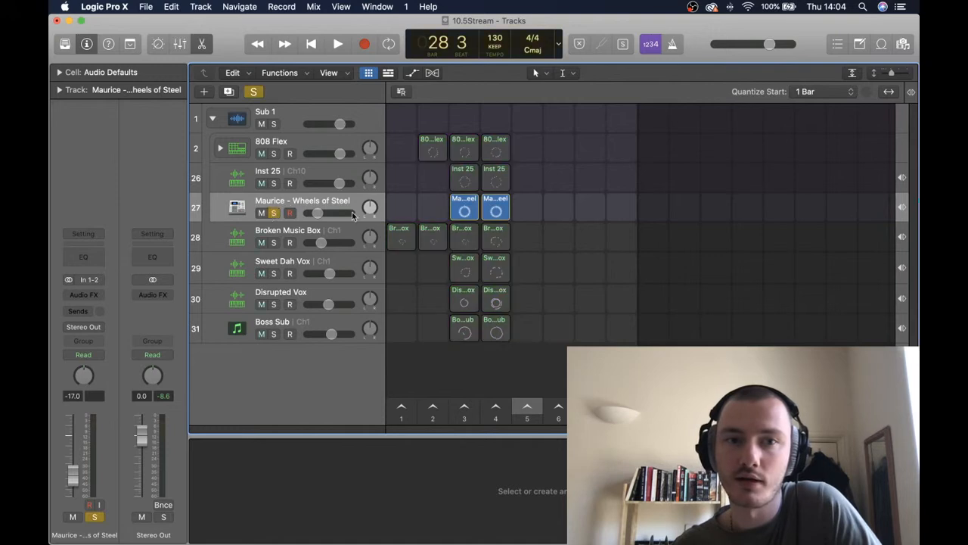
pyautogui.click(496, 213)
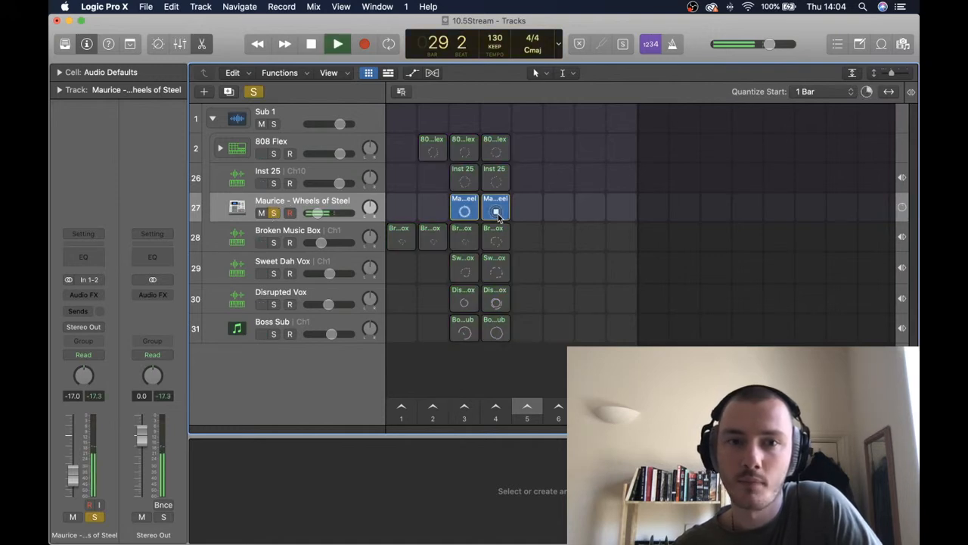
pyautogui.click(428, 212)
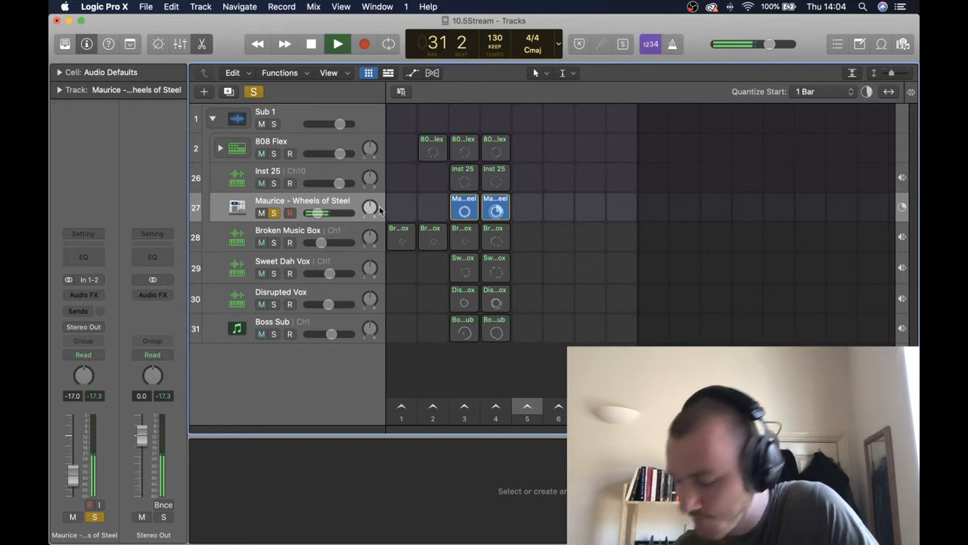
pyautogui.press('space')
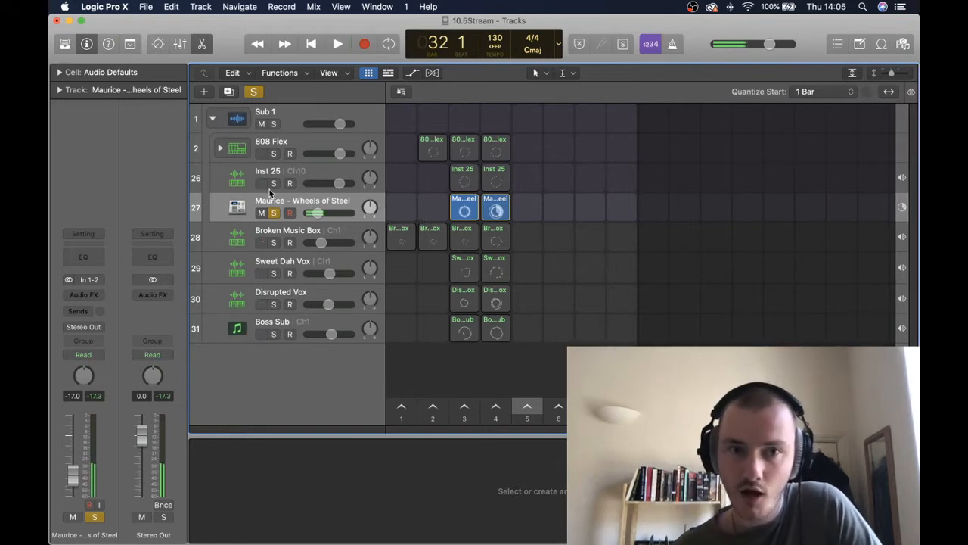
pyautogui.click(278, 213)
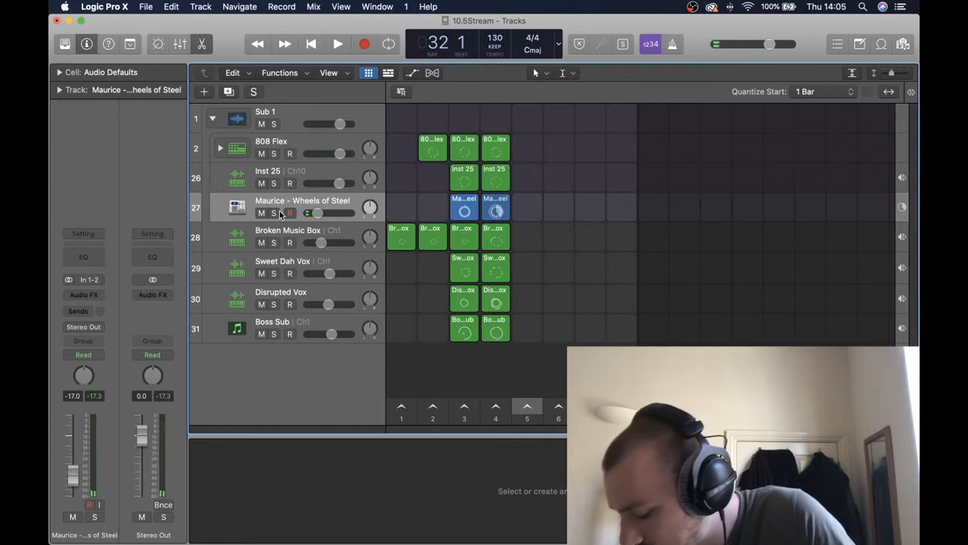
# Step: Review the audio device and general MIDI preferences and close the preferences without changes
pyautogui.click(99, 6)
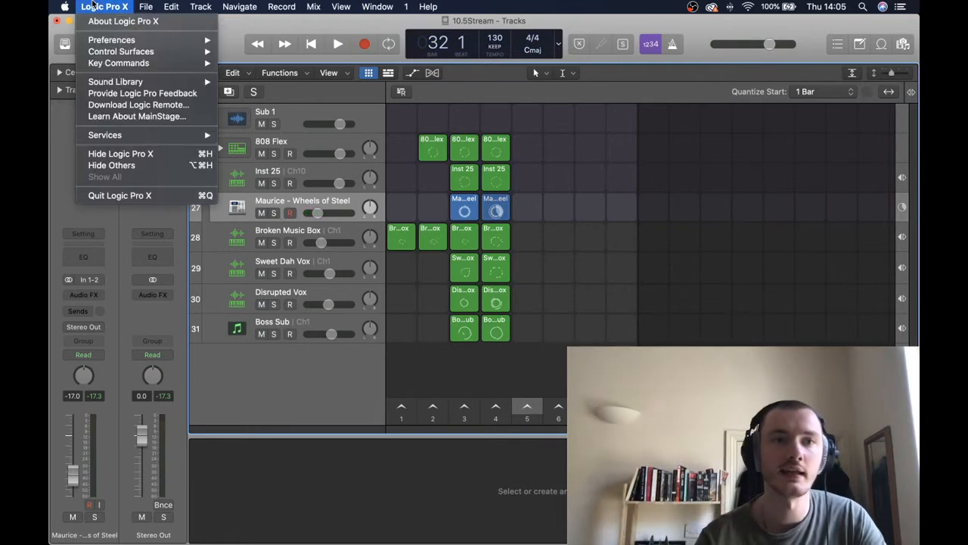
pyautogui.moveTo(159, 41)
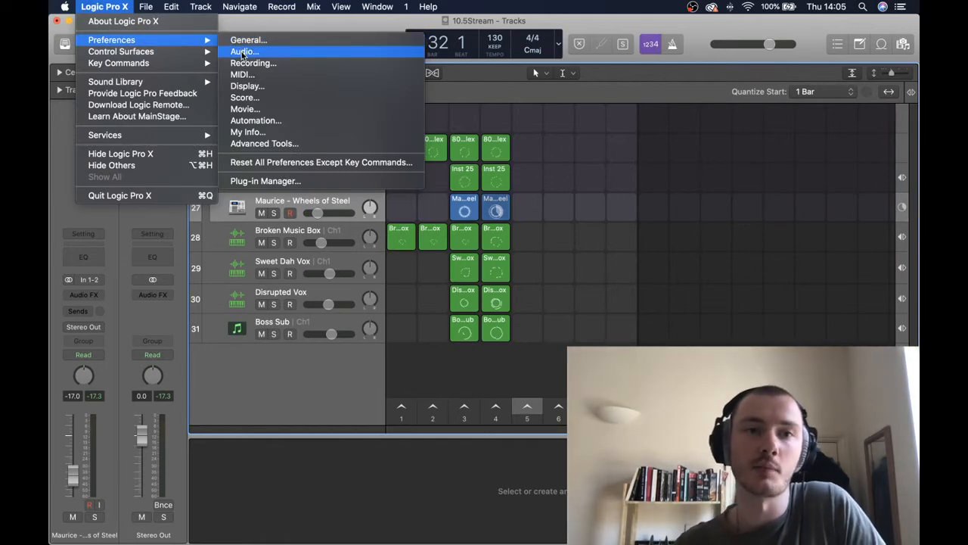
pyautogui.click(242, 51)
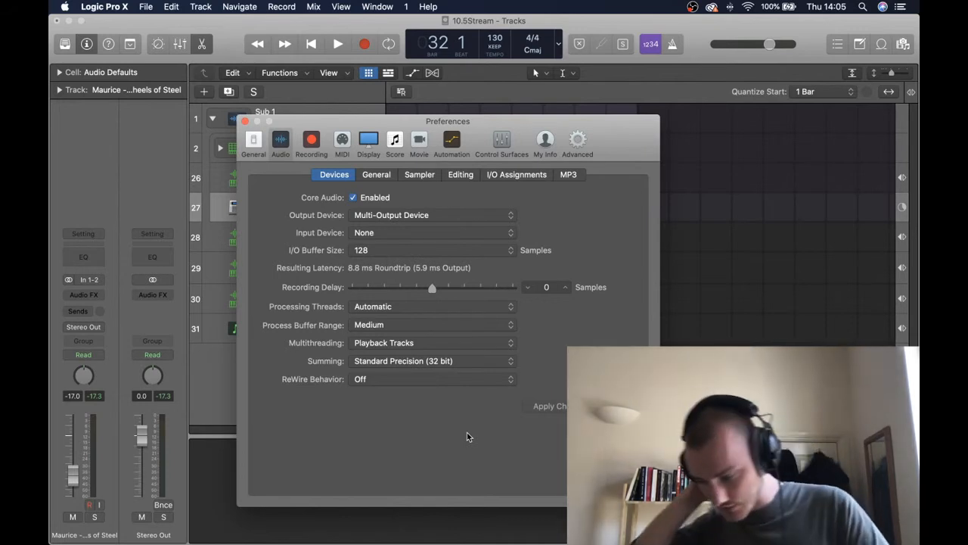
pyautogui.click(342, 141)
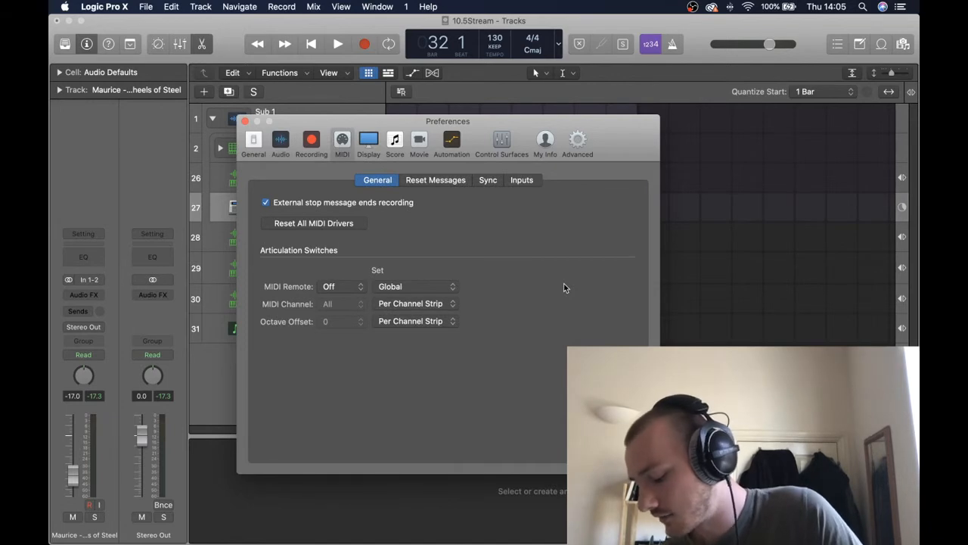
pyautogui.click(245, 121)
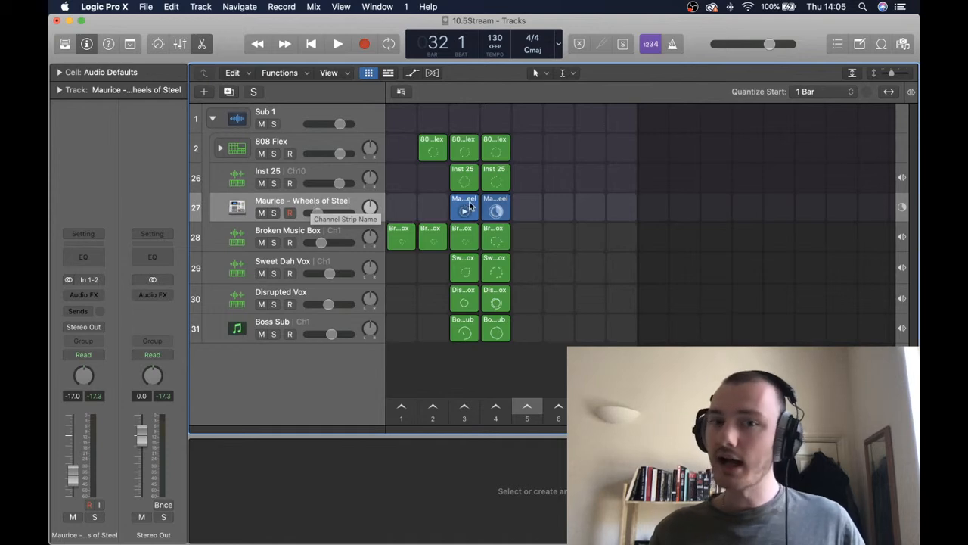
# Step: Play the Maurice - Wheels of Steel scene 4 loop and review the slice mode options in Inst 25's Quick Sampler
pyautogui.click(496, 213)
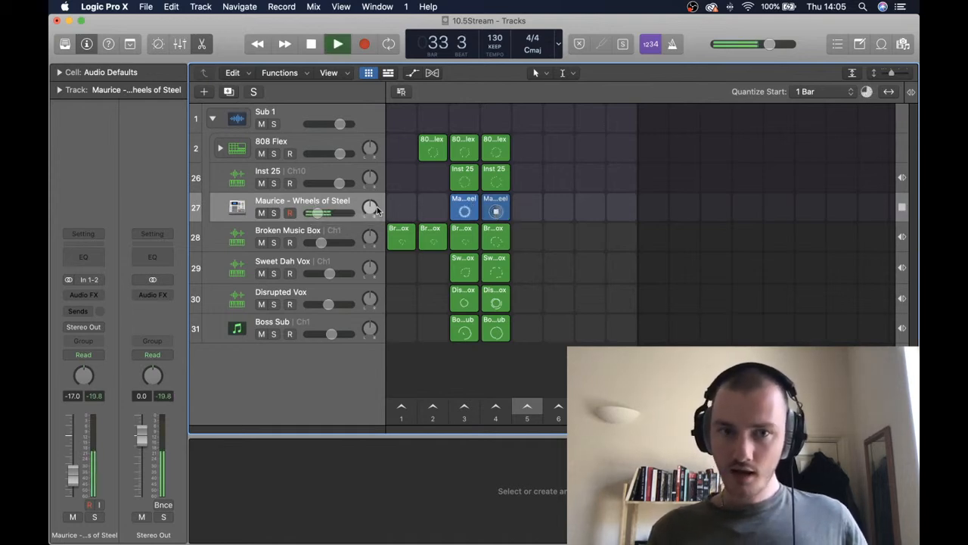
pyautogui.click(304, 173)
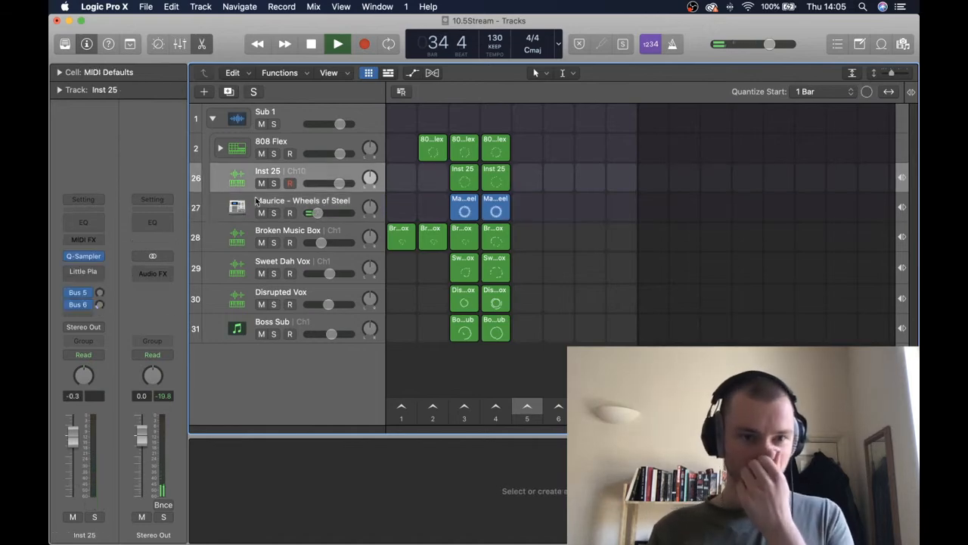
pyautogui.click(103, 253)
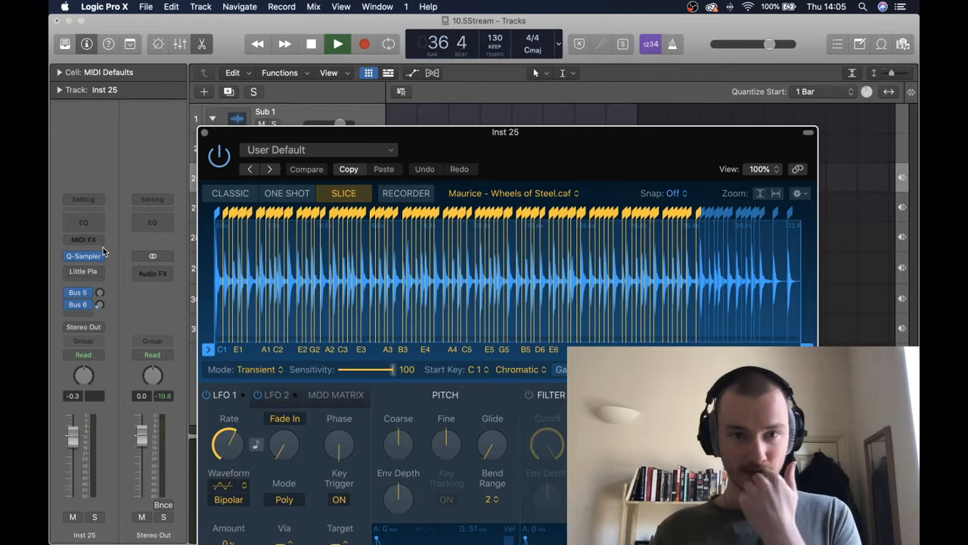
pyautogui.moveTo(502, 144); pyautogui.dragTo(468, 68)
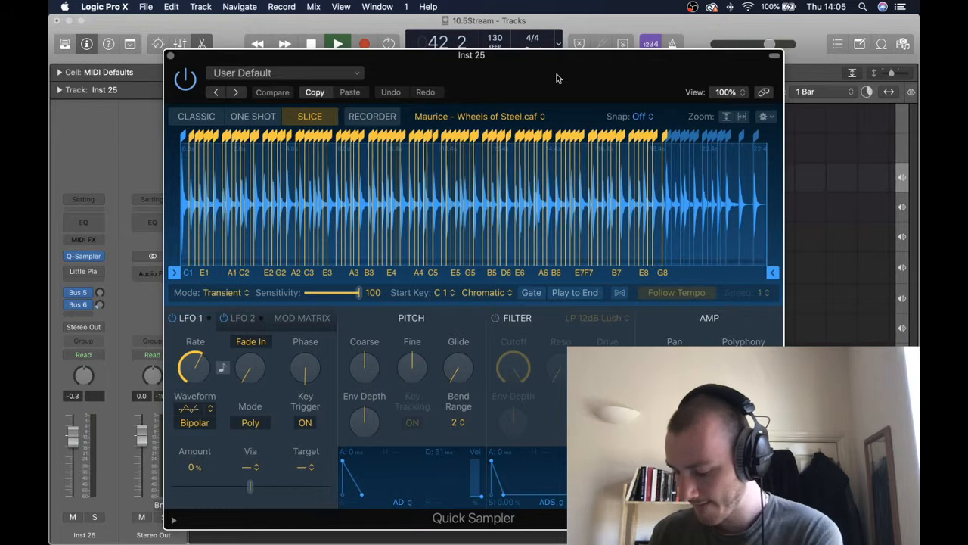
pyautogui.click(234, 293)
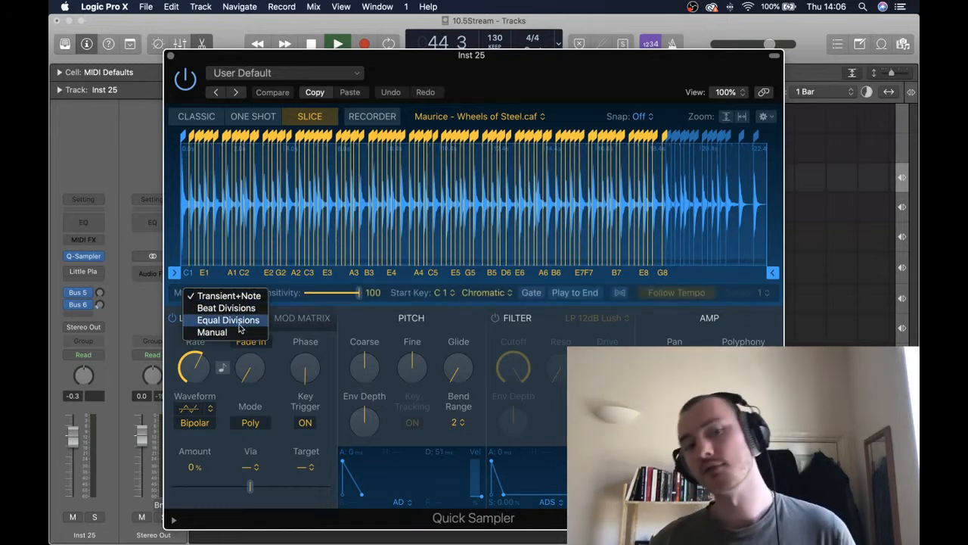
pyautogui.click(727, 273)
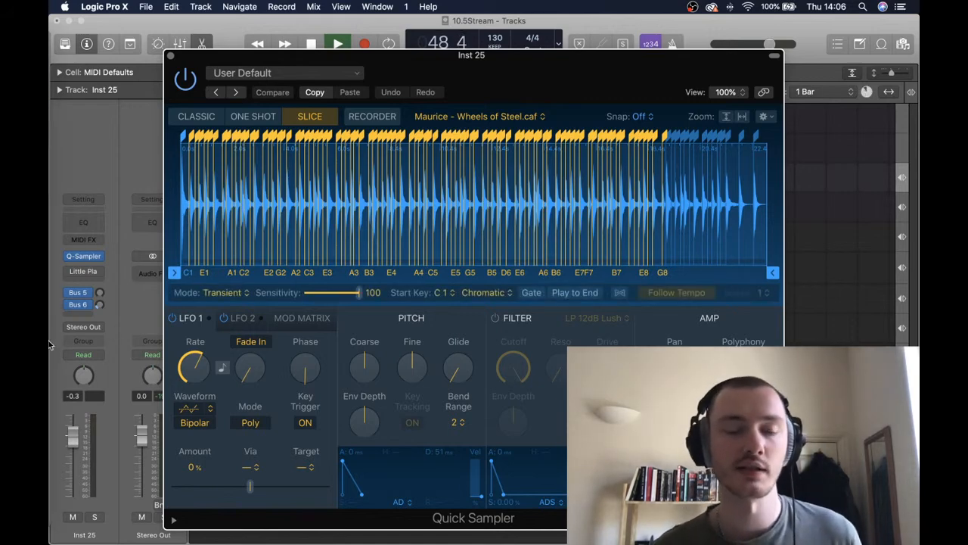
# Step: Switch to Dubler, load the Sample splice profile, check the Drum 1 trigger's settings, and return to Logic Pro's Quick Sampler
pyautogui.click(64, 407)
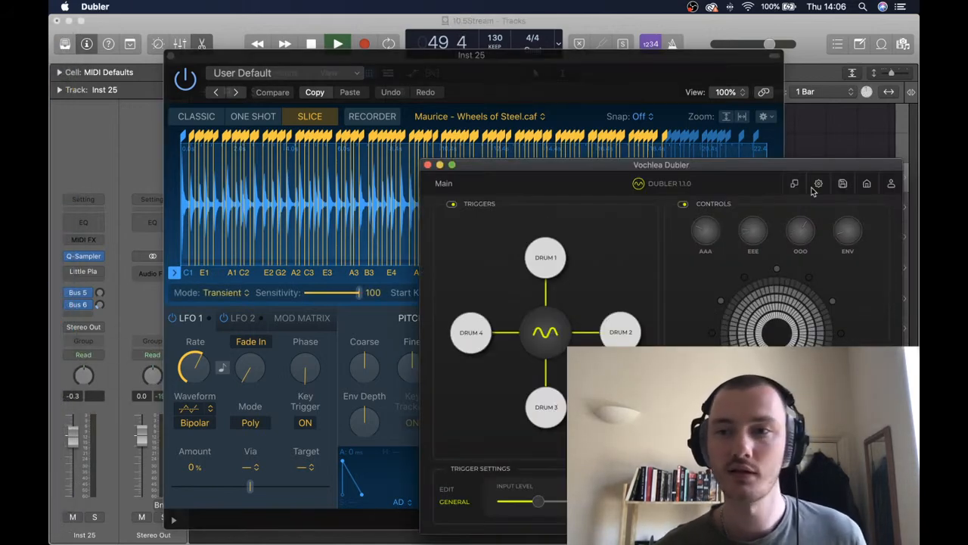
pyautogui.click(863, 186)
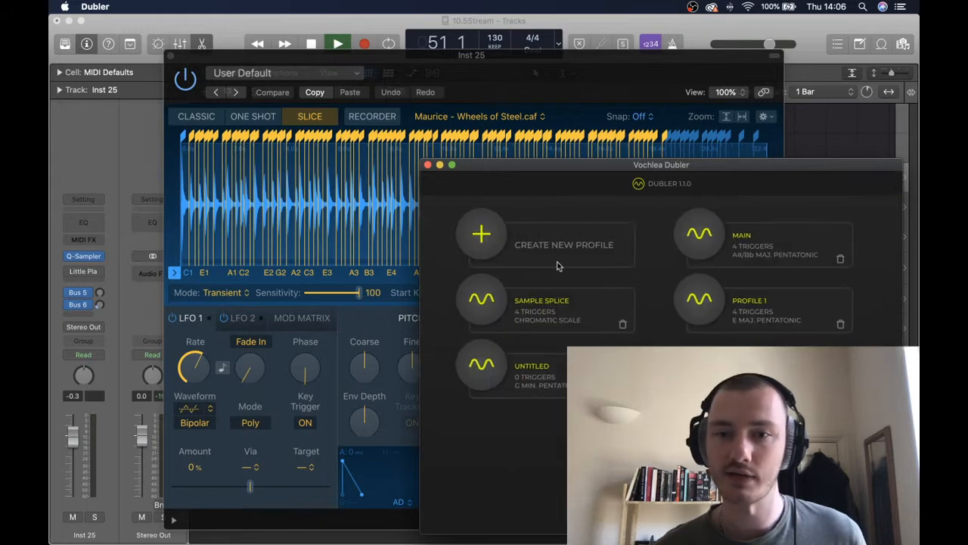
pyautogui.click(488, 304)
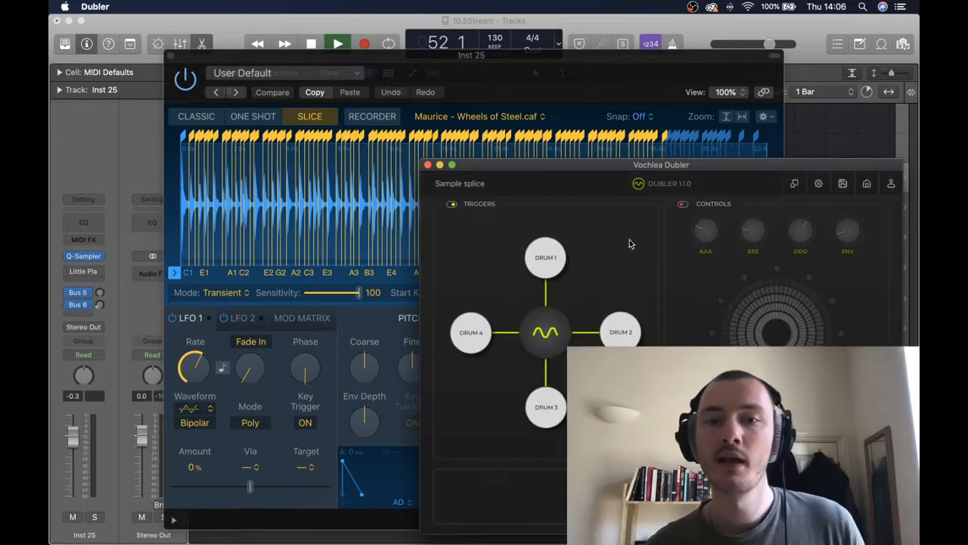
pyautogui.click(539, 256)
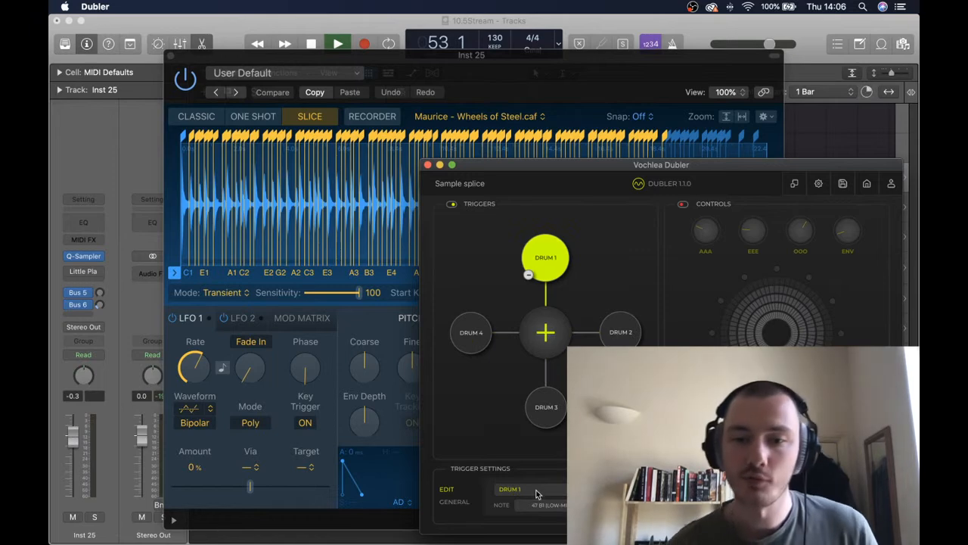
pyautogui.click(612, 390)
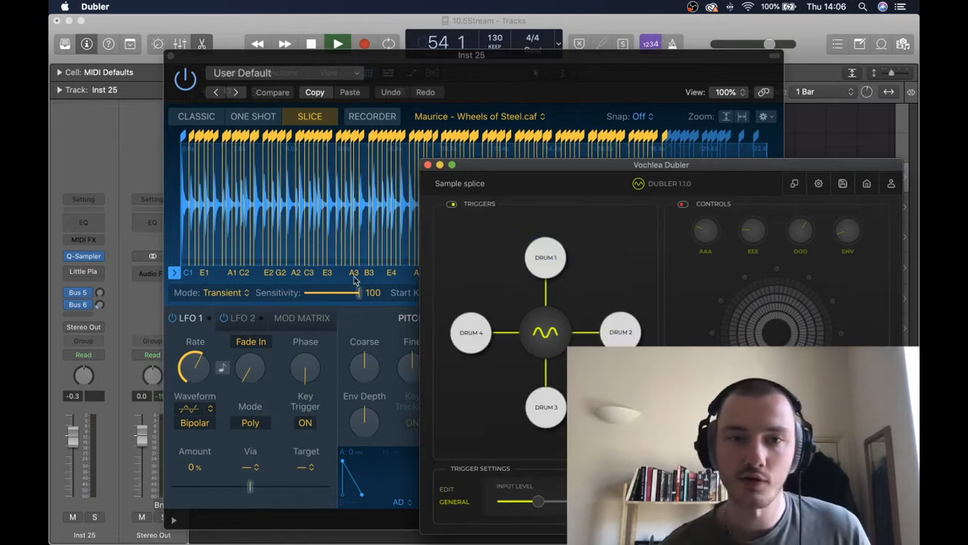
pyautogui.click(394, 318)
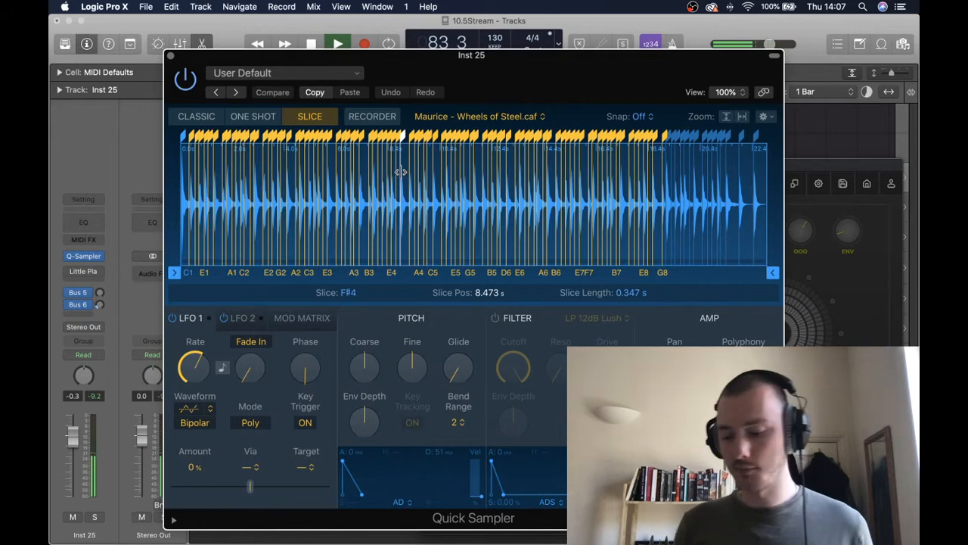
# Step: Close Quick Sampler, raise the Maurice - Wheels of Steel track's volume to about -16.4 dB, and stop playback
pyautogui.click(171, 57)
pyautogui.click(495, 211)
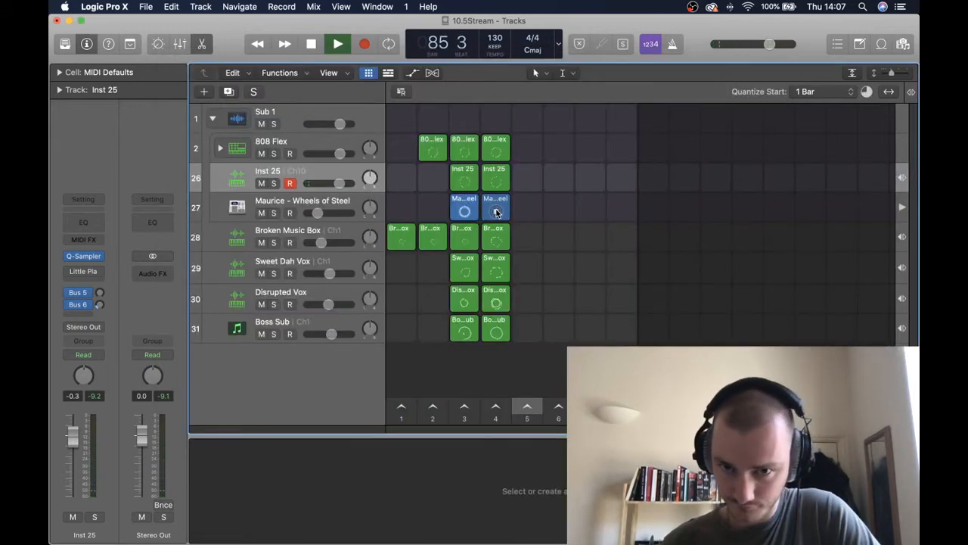
pyautogui.moveTo(325, 215); pyautogui.dragTo(329, 215)
pyautogui.press('space')
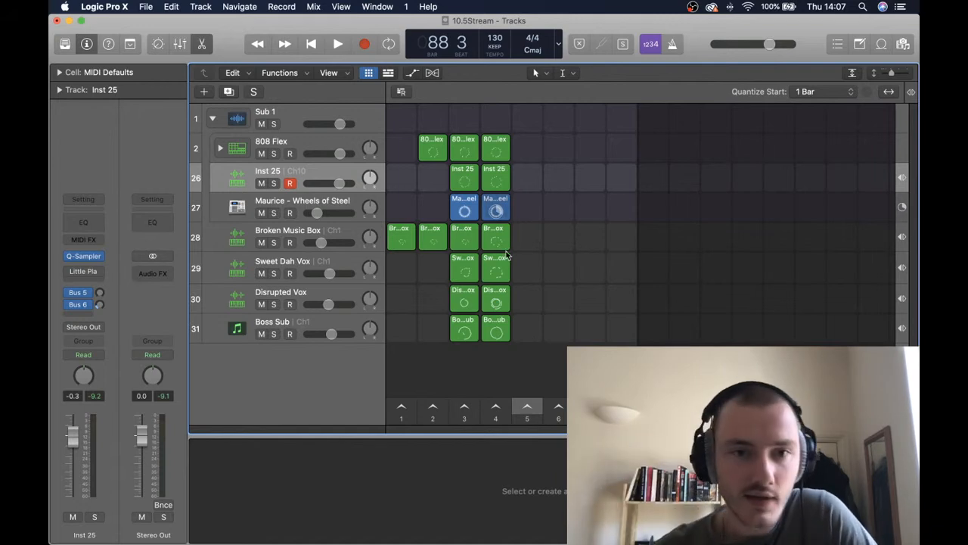
pyautogui.moveTo(318, 213)
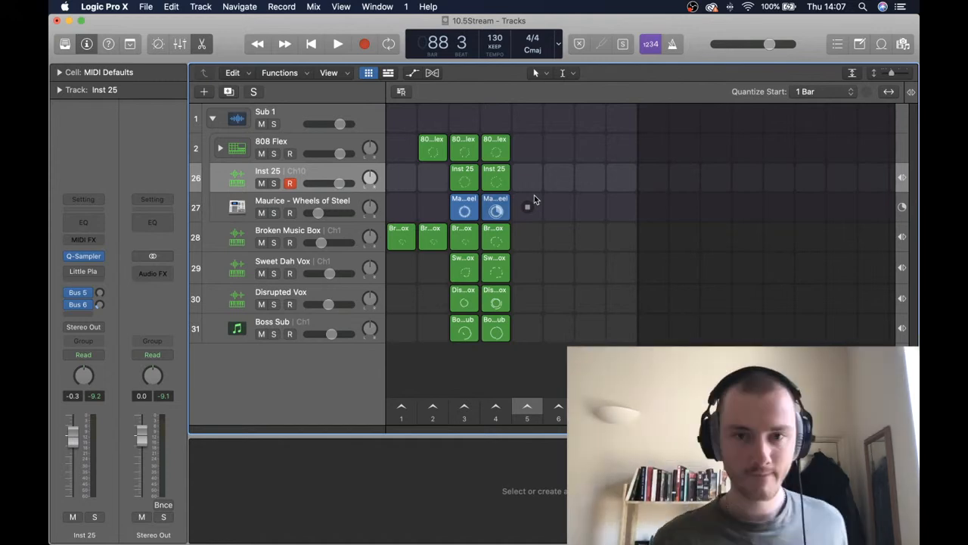
pyautogui.click(333, 213)
pyautogui.click(329, 235)
pyautogui.click(333, 258)
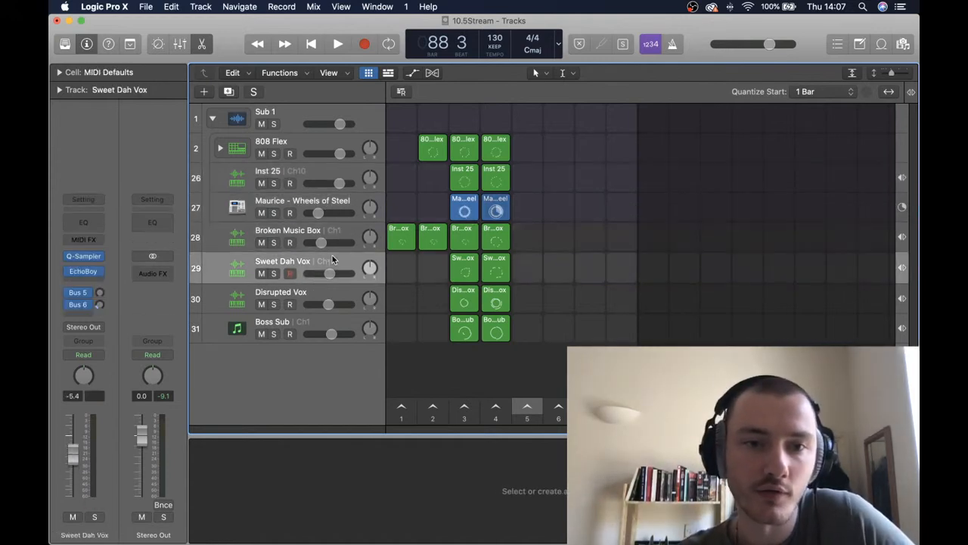
pyautogui.click(331, 295)
pyautogui.click(327, 225)
pyautogui.click(332, 204)
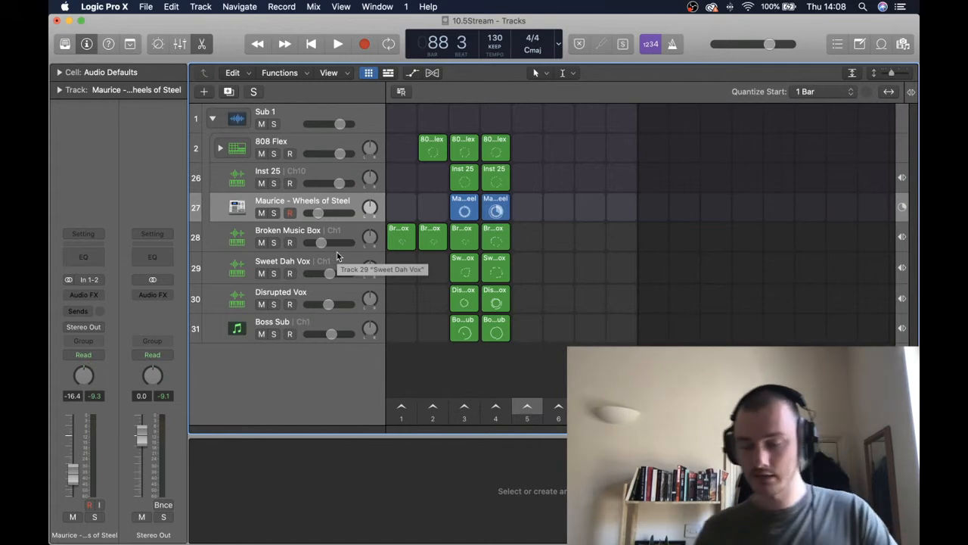
# Step: Select the 808 Flex track, switch to Dubler to load the Main profile, and return to Logic Pro
pyautogui.click(311, 148)
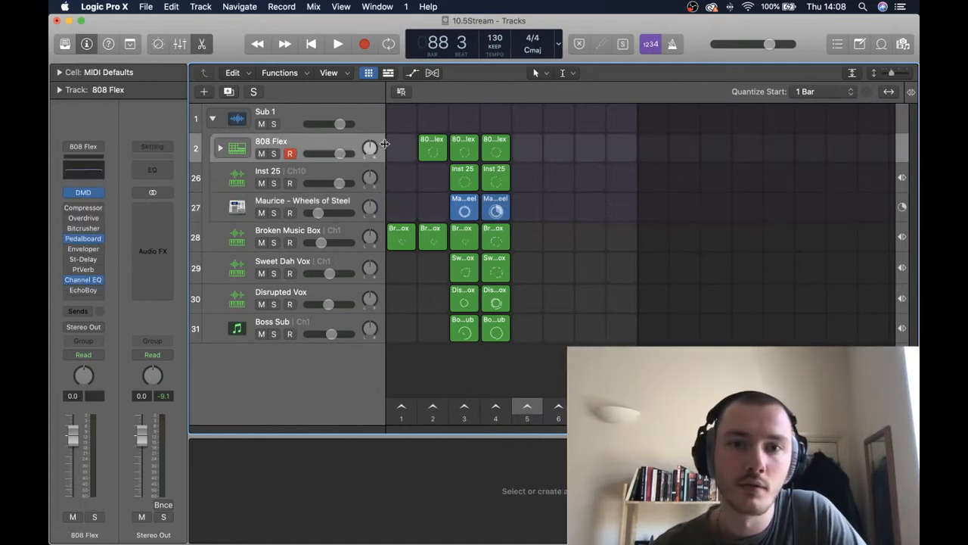
pyautogui.moveTo(427, 142)
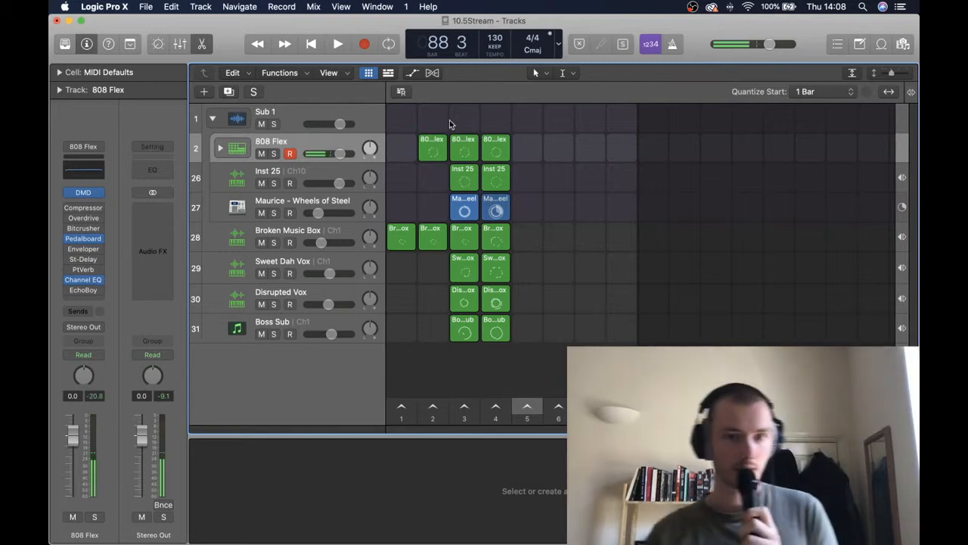
pyautogui.moveTo(50, 303)
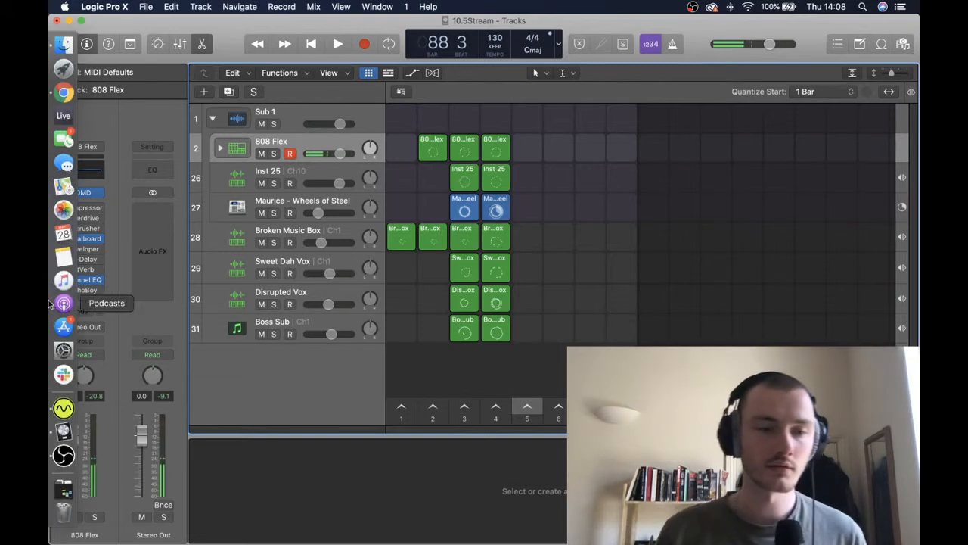
pyautogui.click(63, 408)
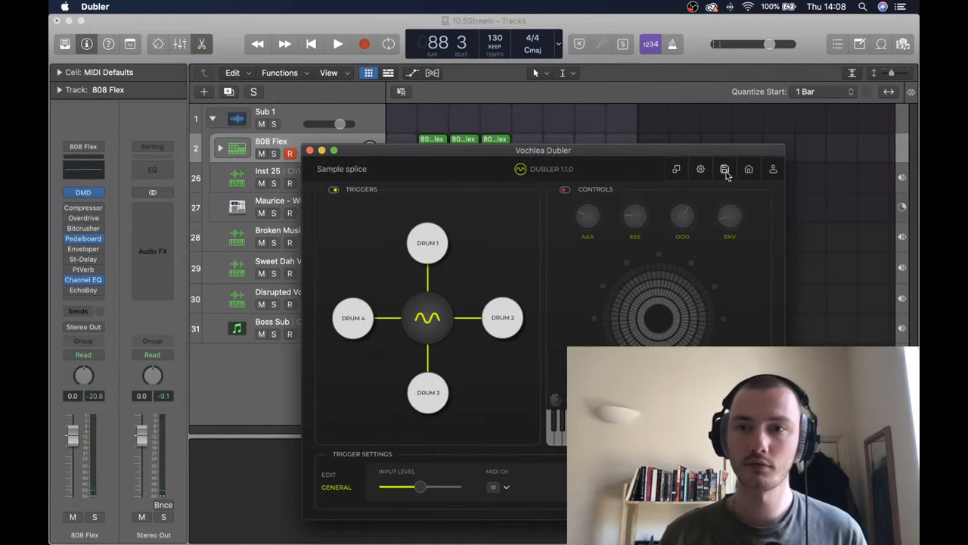
pyautogui.click(725, 169)
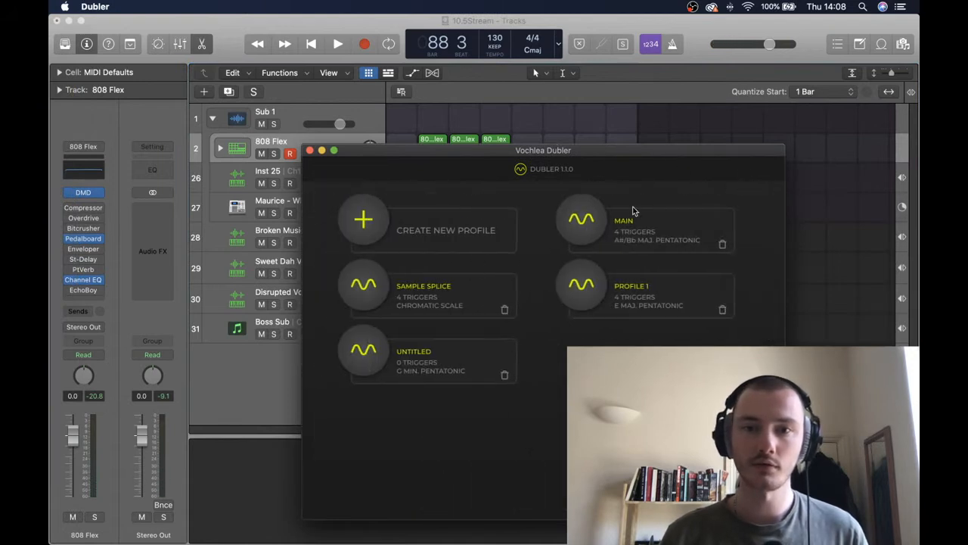
pyautogui.click(584, 224)
pyautogui.moveTo(683, 158); pyautogui.dragTo(704, 143)
pyautogui.click(262, 396)
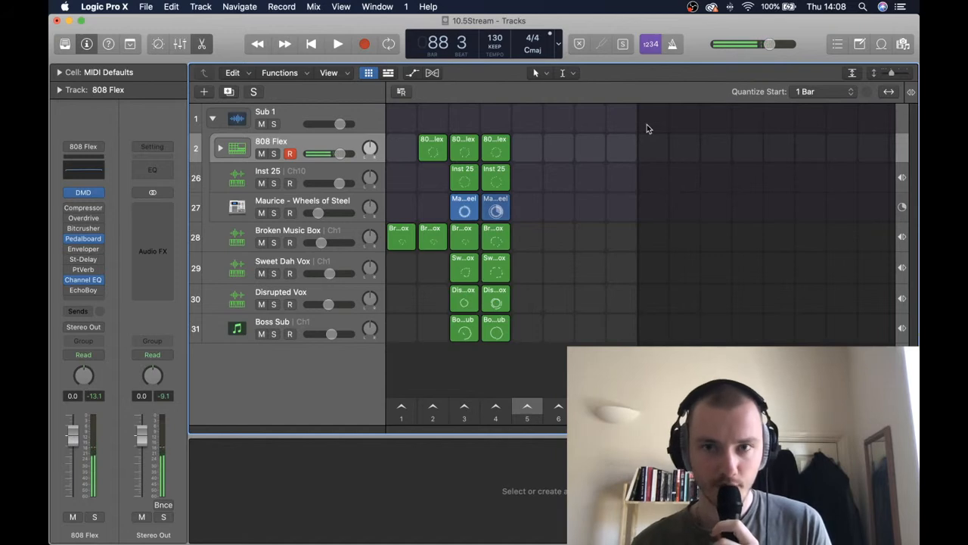
# Step: Audition the 808 Flex scene 4 loop with the Maurice track muted, stop and unmute it, and turn on the metronome
pyautogui.click(495, 152)
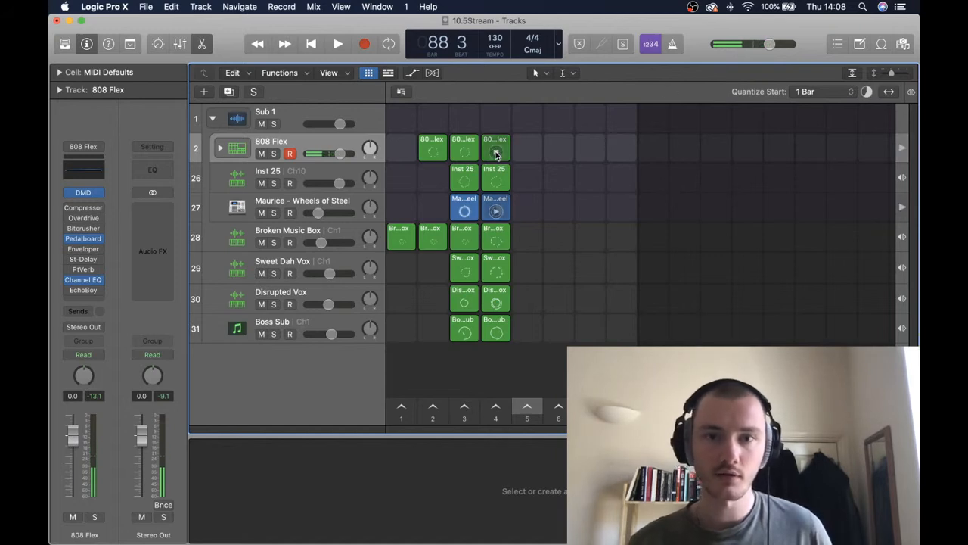
pyautogui.click(261, 213)
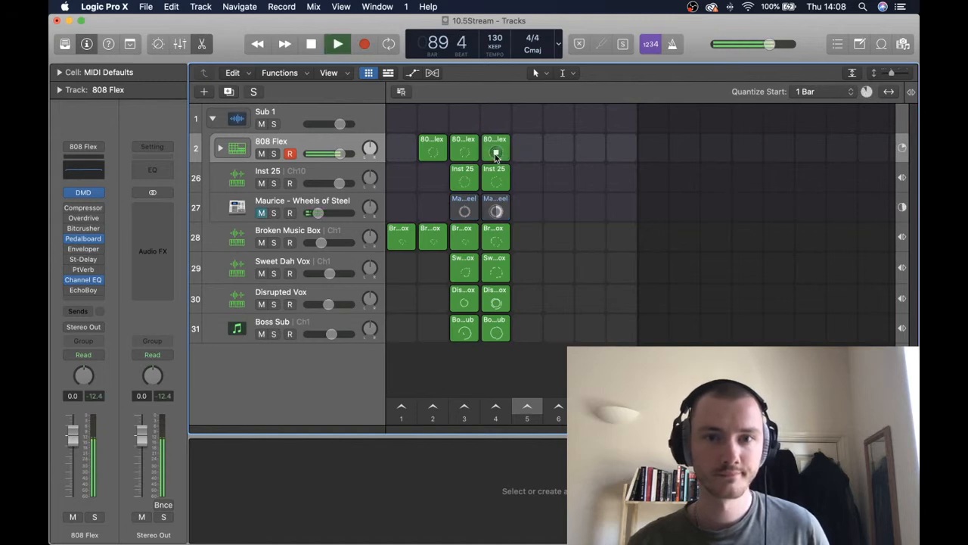
pyautogui.press('space')
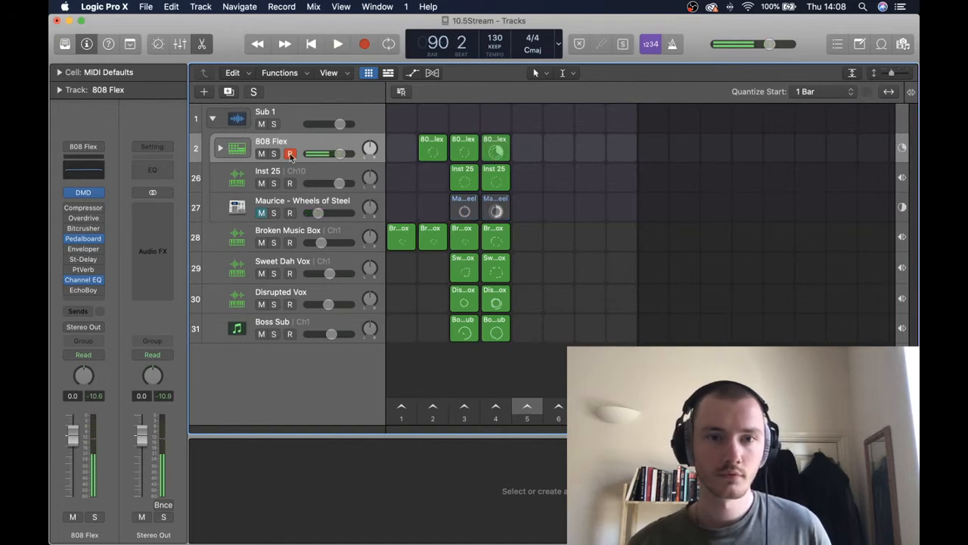
pyautogui.click(261, 212)
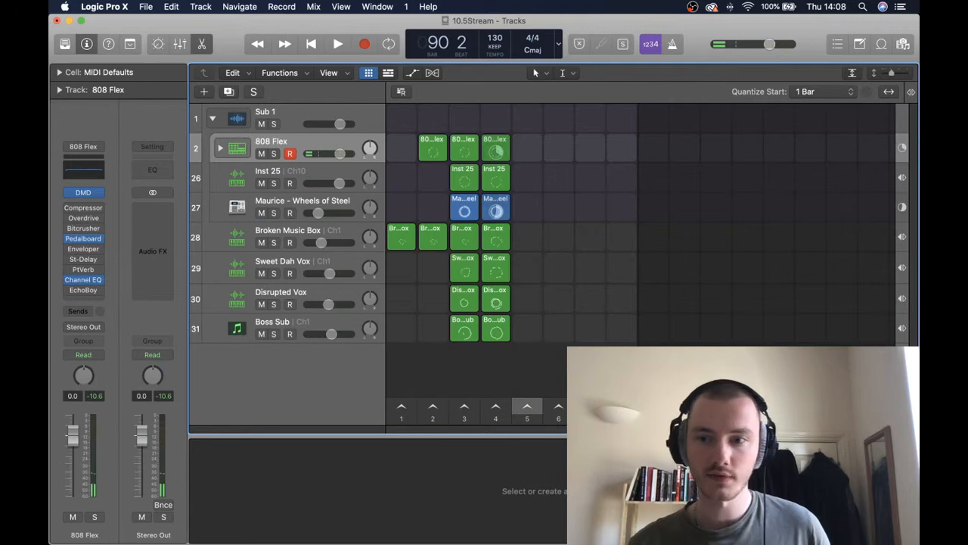
pyautogui.moveTo(516, 147)
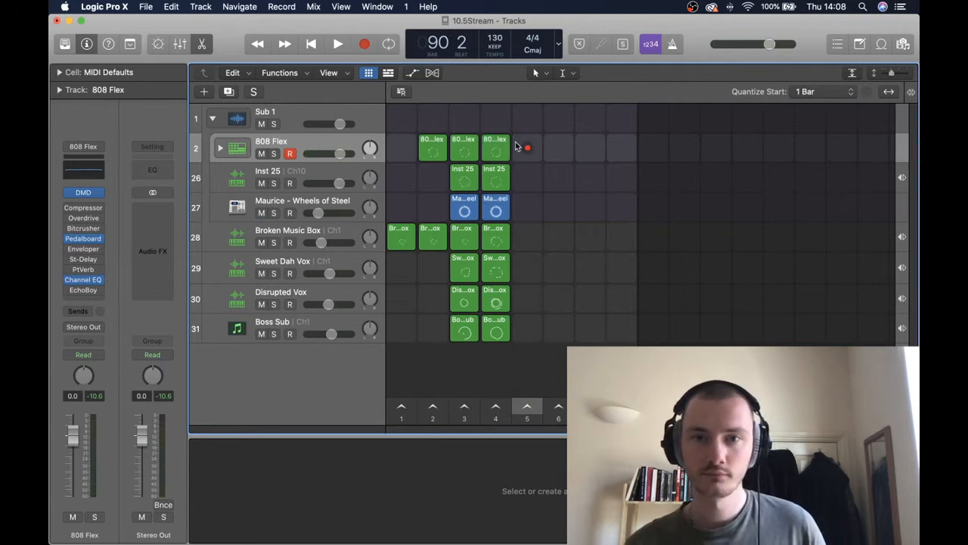
pyautogui.click(670, 46)
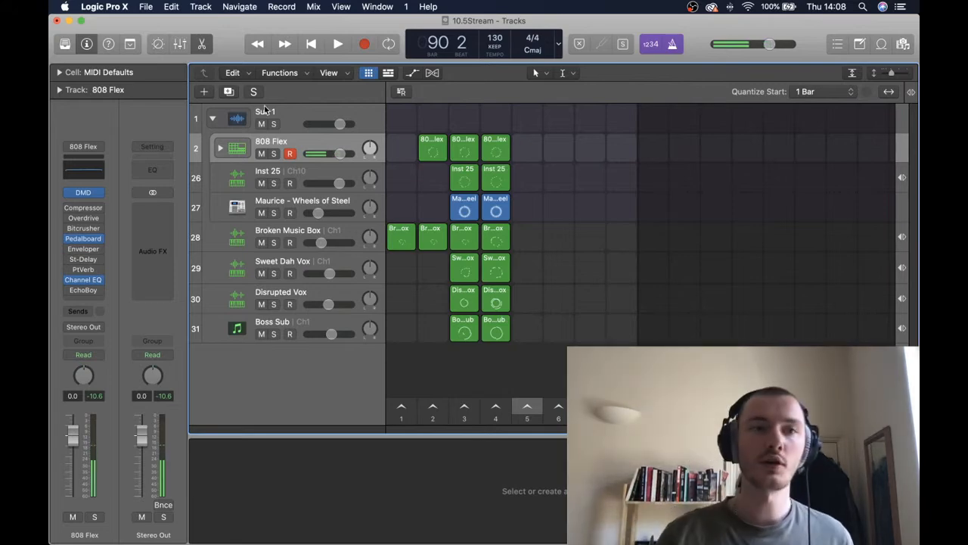
# Step: Show the Library and add a new software instrument track below Boss Sub
pyautogui.click(65, 45)
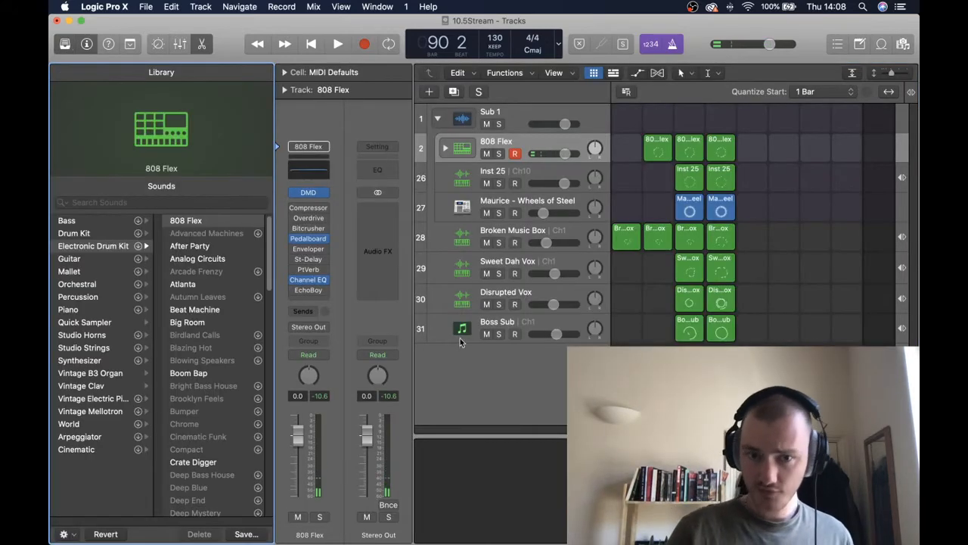
pyautogui.rightClick(490, 366)
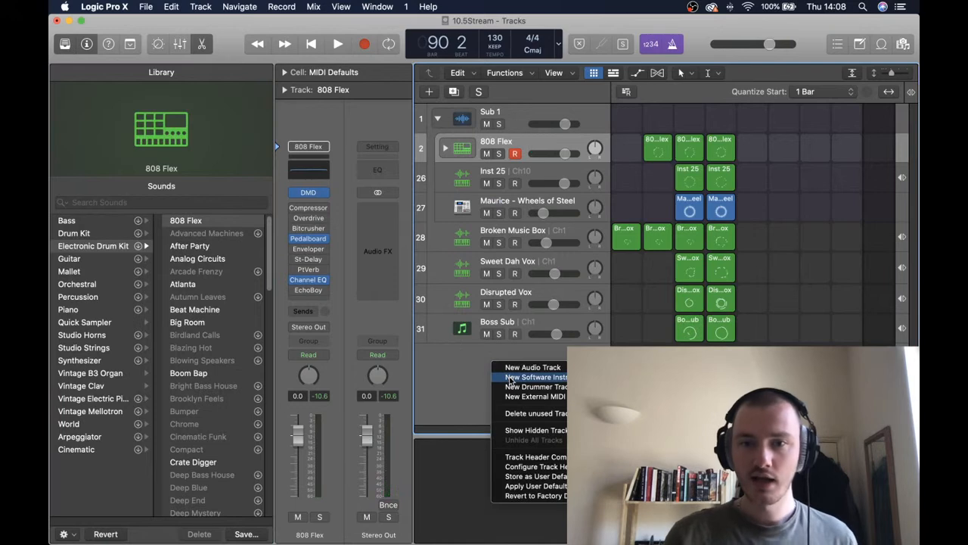
pyautogui.click(511, 378)
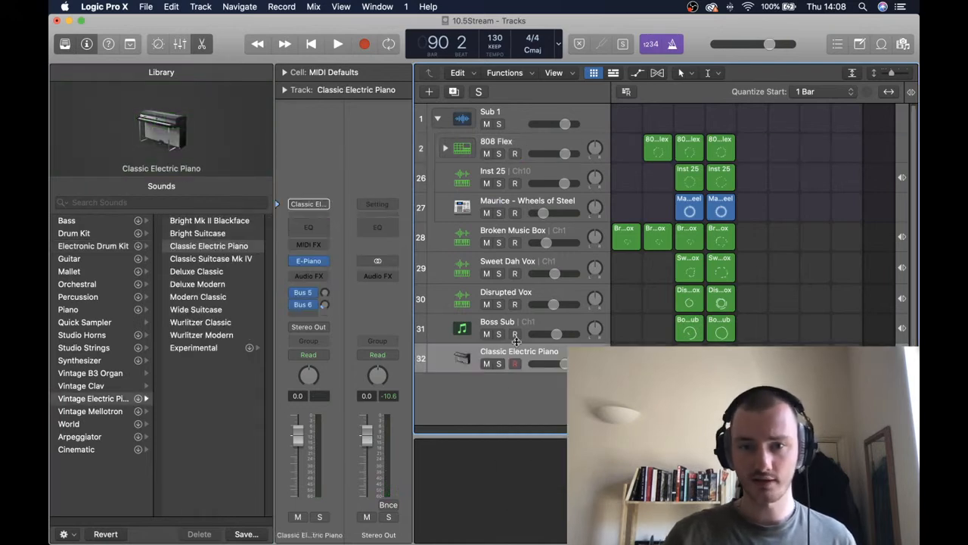
# Step: Load the 808 Flex electronic drum kit on the new track and open its Drum Machine Designer
pyautogui.click(102, 248)
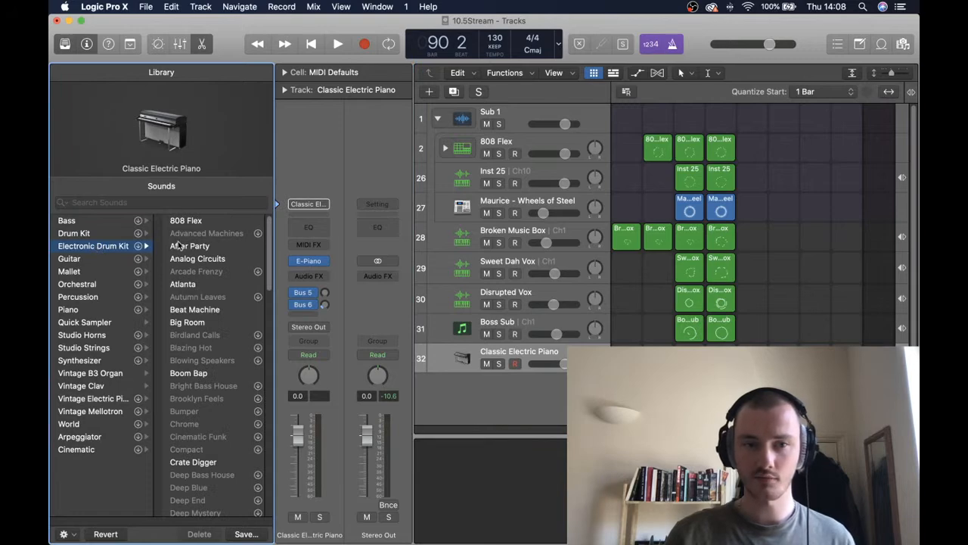
pyautogui.scroll(-10, 224, 320)
pyautogui.scroll(10, 223, 320)
pyautogui.scroll(-8, 224, 320)
pyautogui.scroll(10, 224, 320)
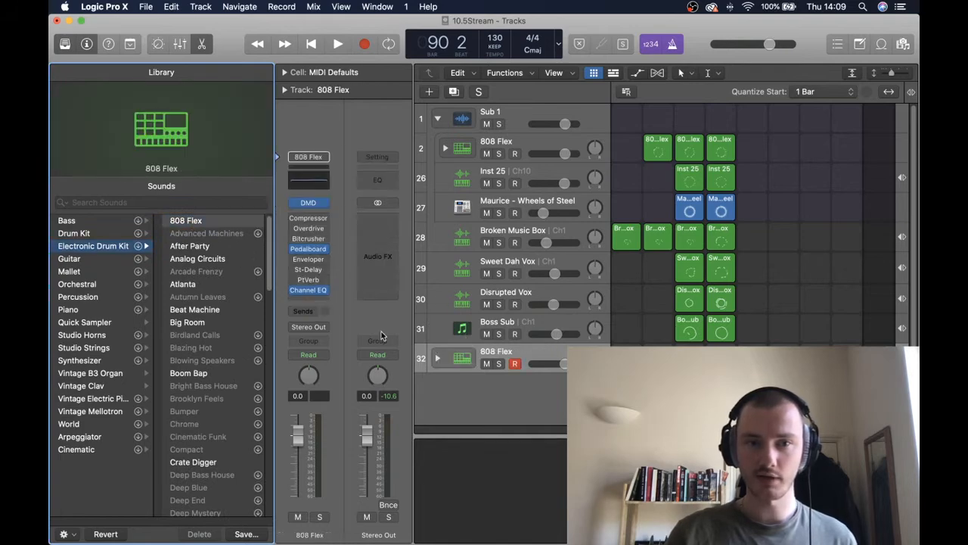
pyautogui.click(308, 204)
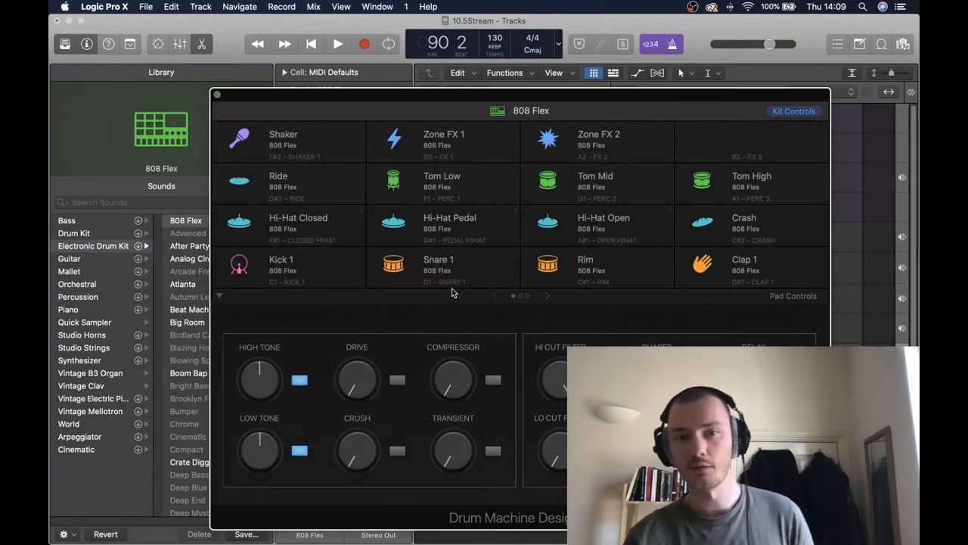
# Step: Close the Drum Machine Designer, delete the extra 808 Flex track below Boss Sub, and hide the Library
pyautogui.click(217, 96)
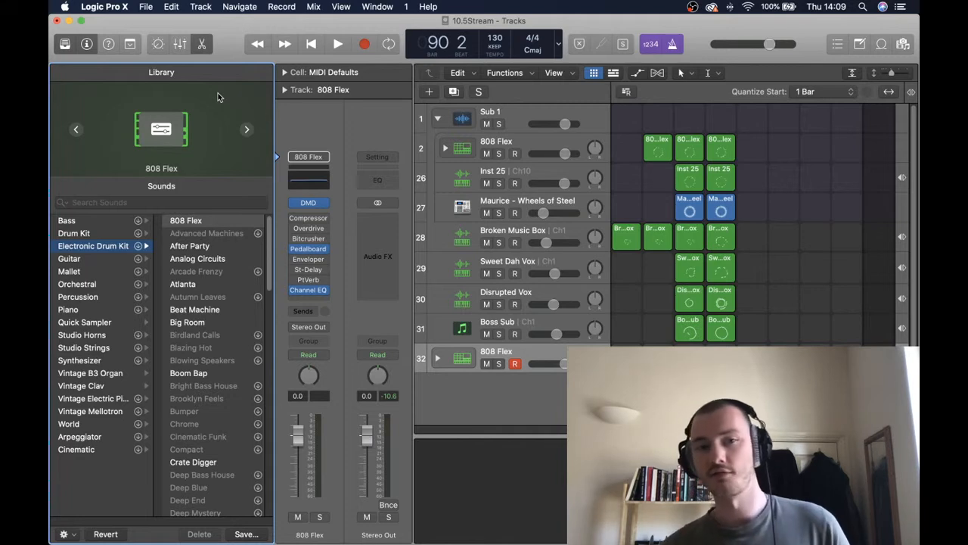
pyautogui.click(515, 362)
pyautogui.press('super+BackSpace')
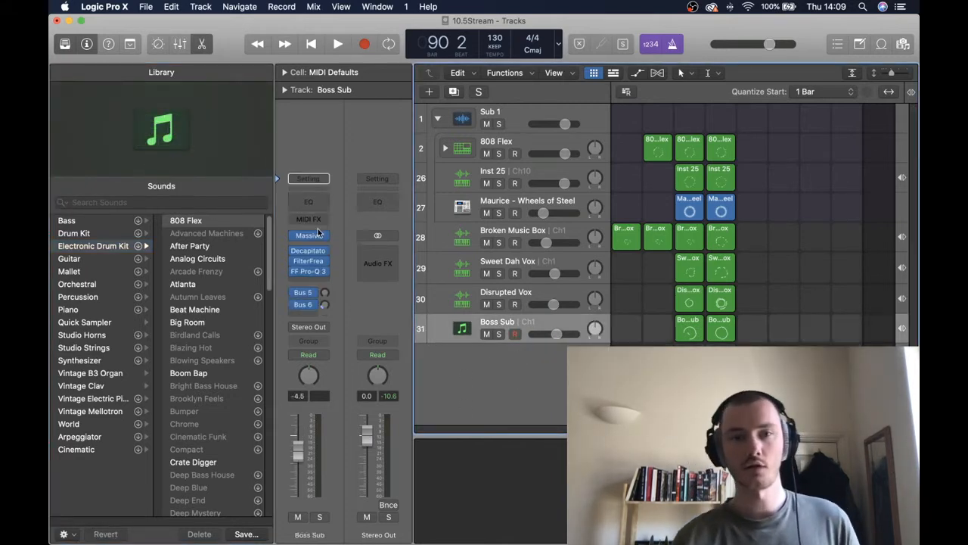
pyautogui.click(65, 43)
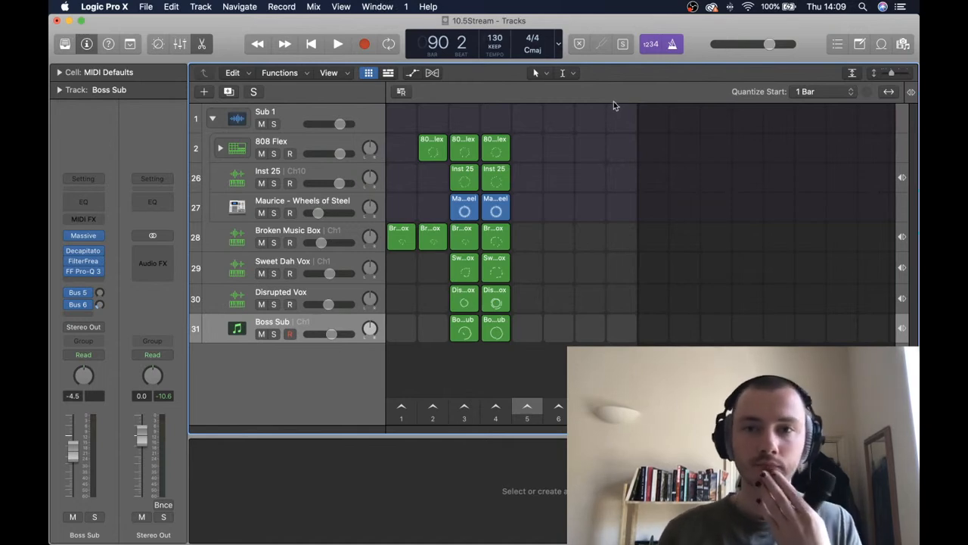
# Step: Select the original 808 Flex track and its empty scene 5 cell, ready for recording
pyautogui.click(535, 144)
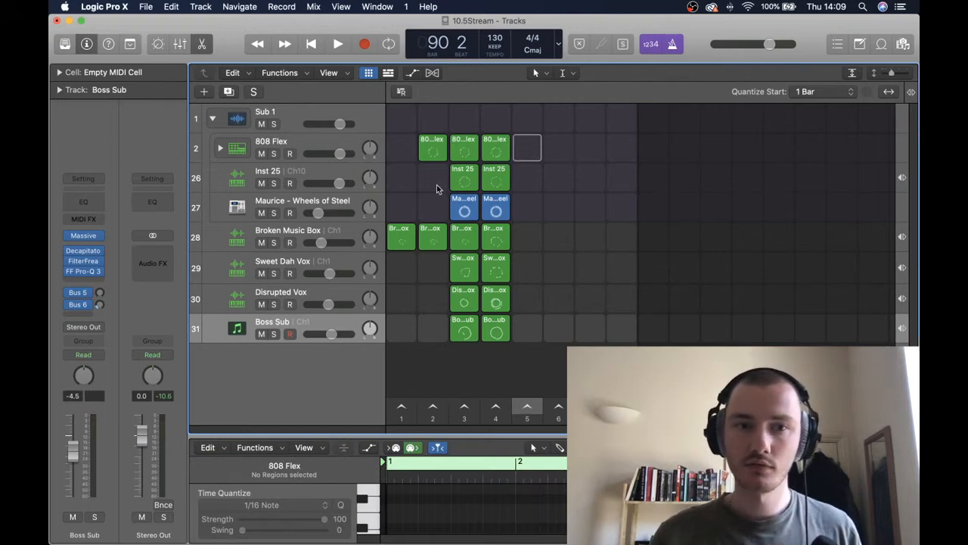
pyautogui.click(338, 139)
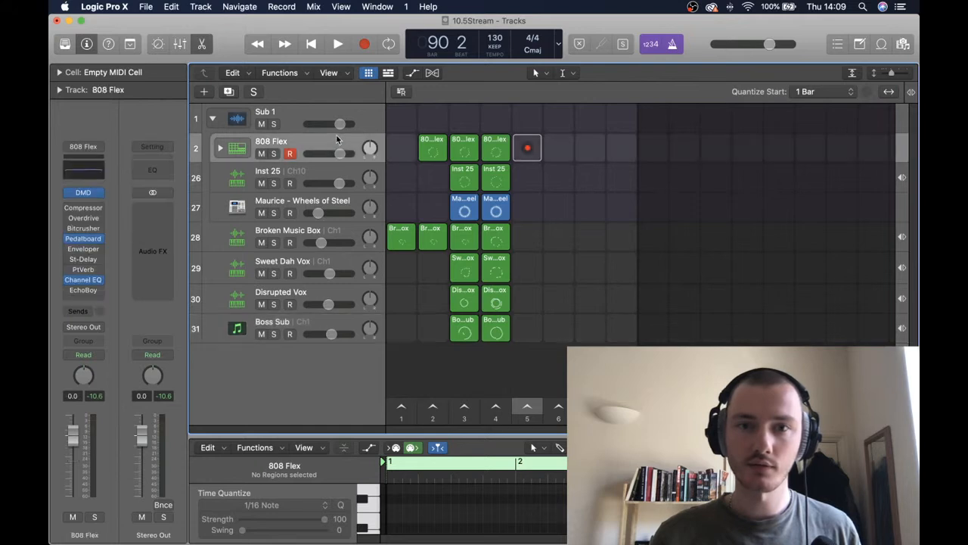
pyautogui.click(527, 149)
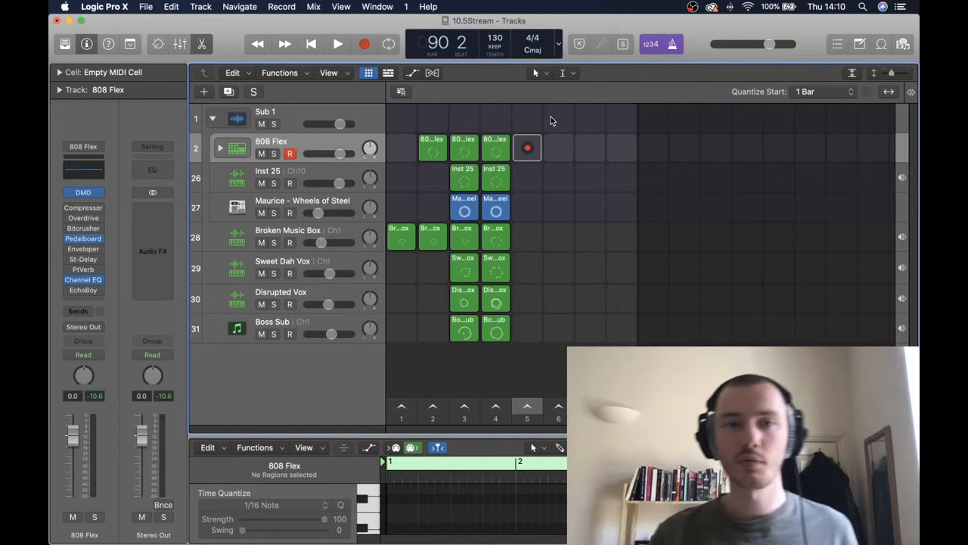
pyautogui.moveTo(562, 143)
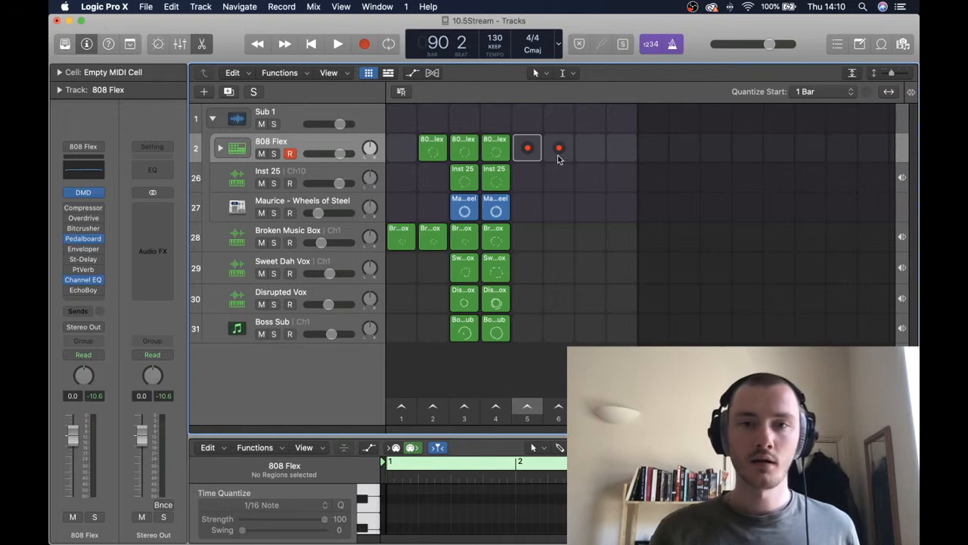
# Step: Solo the 808 Flex track, audition its drums, stop playback, and turn solo off again
pyautogui.click(274, 153)
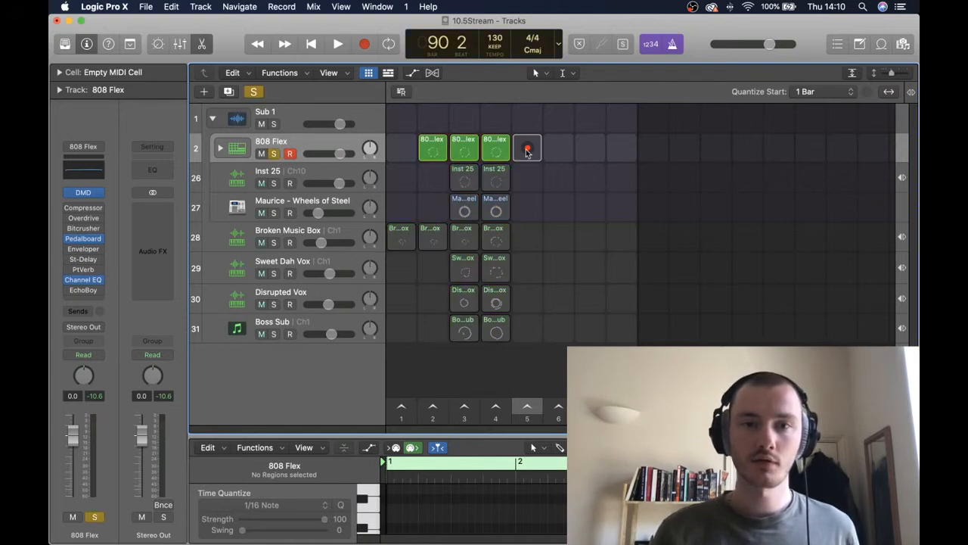
pyautogui.click(496, 151)
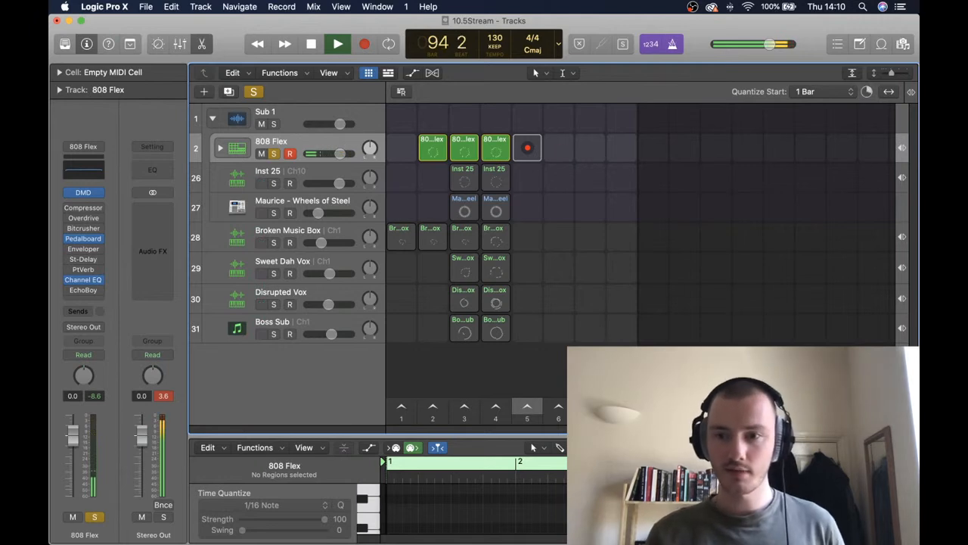
pyautogui.press('space')
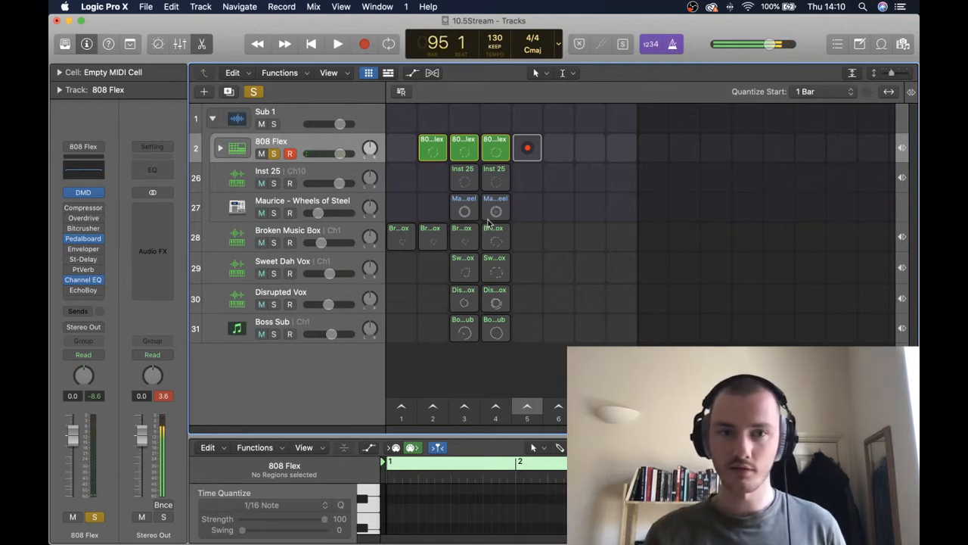
pyautogui.click(273, 153)
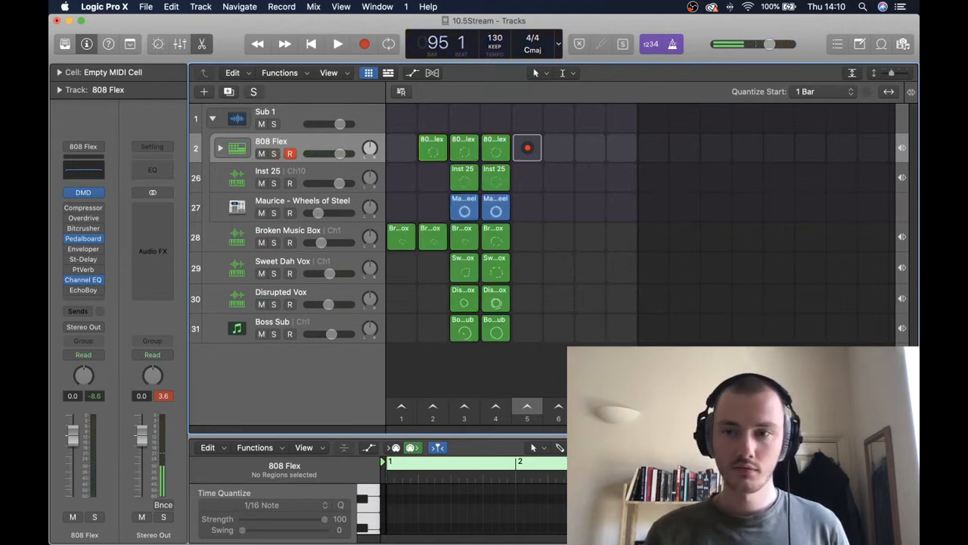
# Step: Record a drum pattern into the 808 Flex scene 5 cell, enlarge the Piano Roll, and shorten the loop to two bars
pyautogui.click(528, 149)
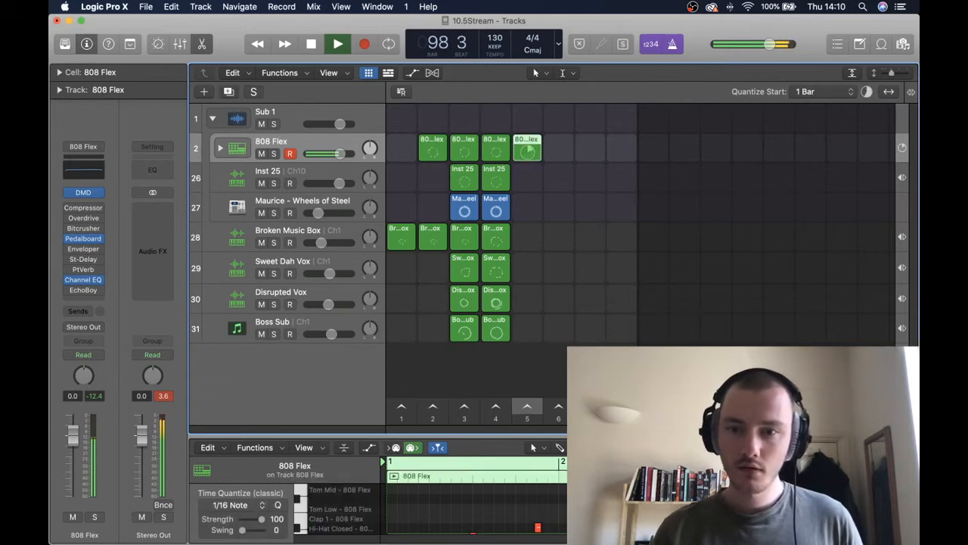
pyautogui.moveTo(705, 436); pyautogui.dragTo(704, 227)
pyautogui.press('space')
pyautogui.moveTo(902, 258); pyautogui.dragTo(732, 264)
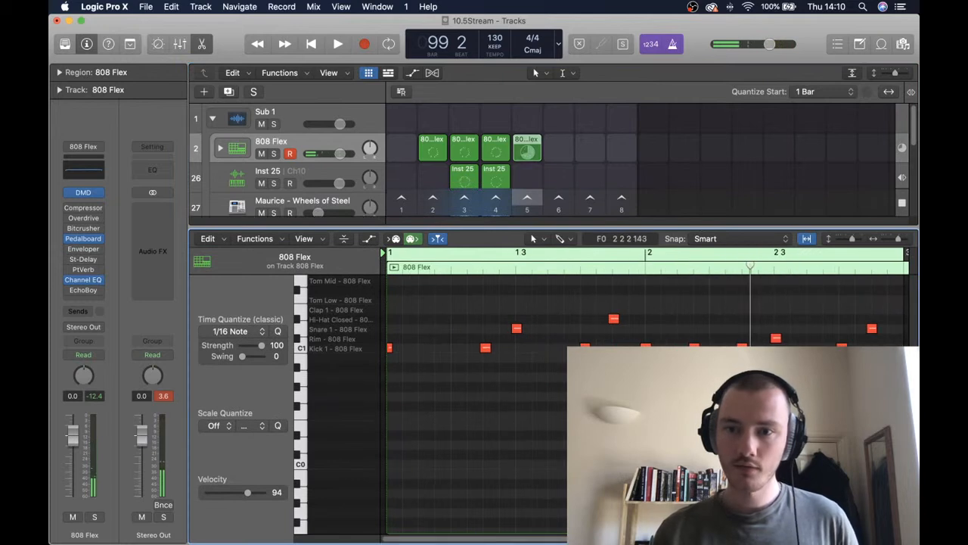
# Step: Quantize all the recorded drum notes to 1/16 Note and play back the loop
pyautogui.click(779, 407)
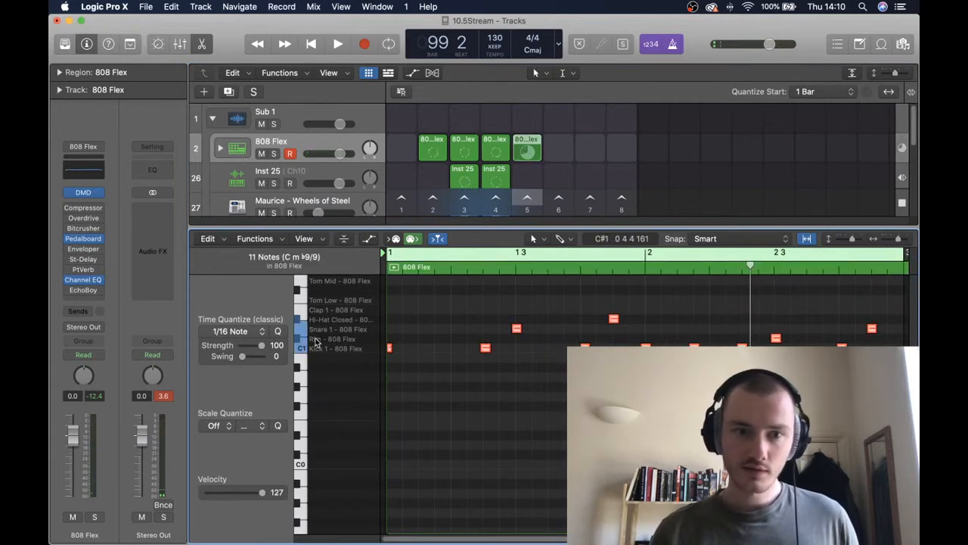
pyautogui.click(278, 331)
pyautogui.press('space')
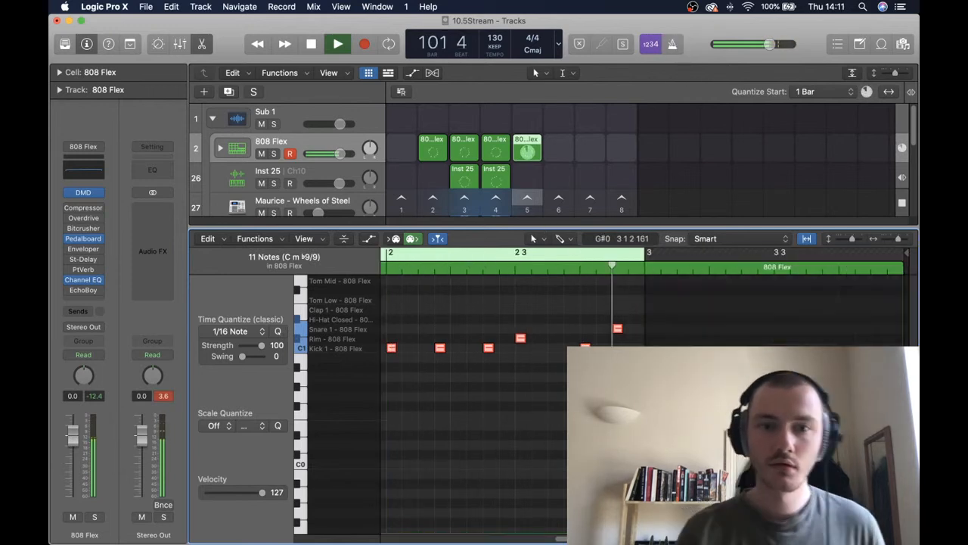
pyautogui.scroll(3, 561, 414)
pyautogui.scroll(3, 561, 411)
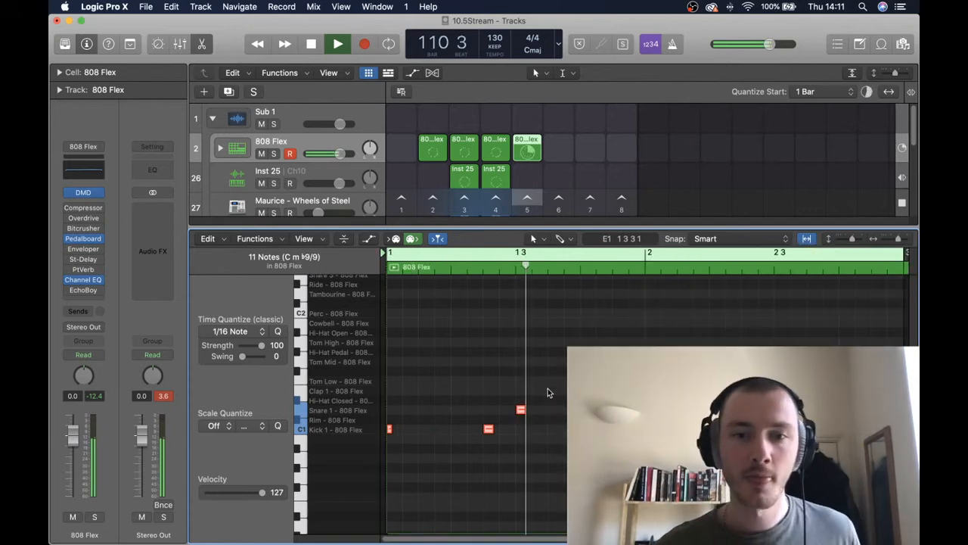
# Step: Overdub closed hi-hats into the 808 Flex scene 5 cell and stop playback
pyautogui.rightClick(529, 141)
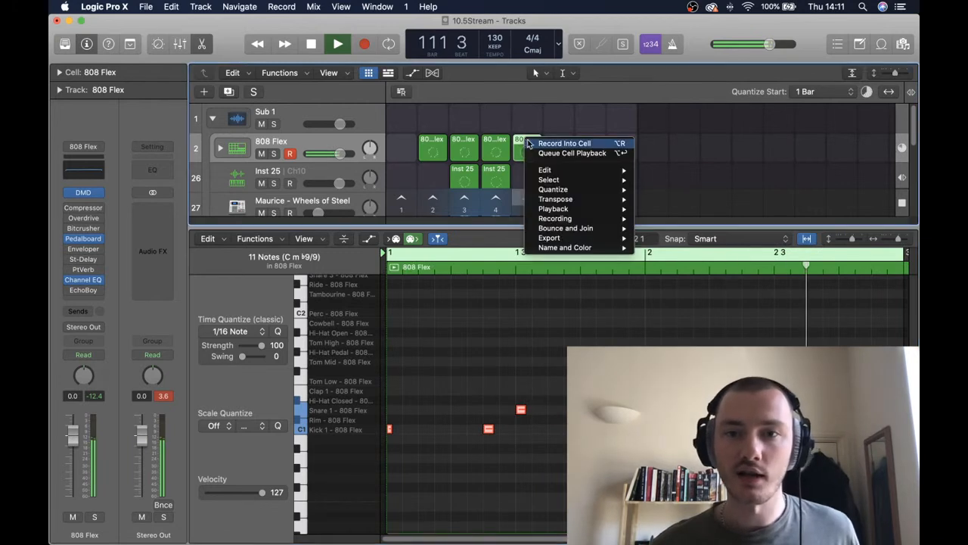
pyautogui.click(587, 144)
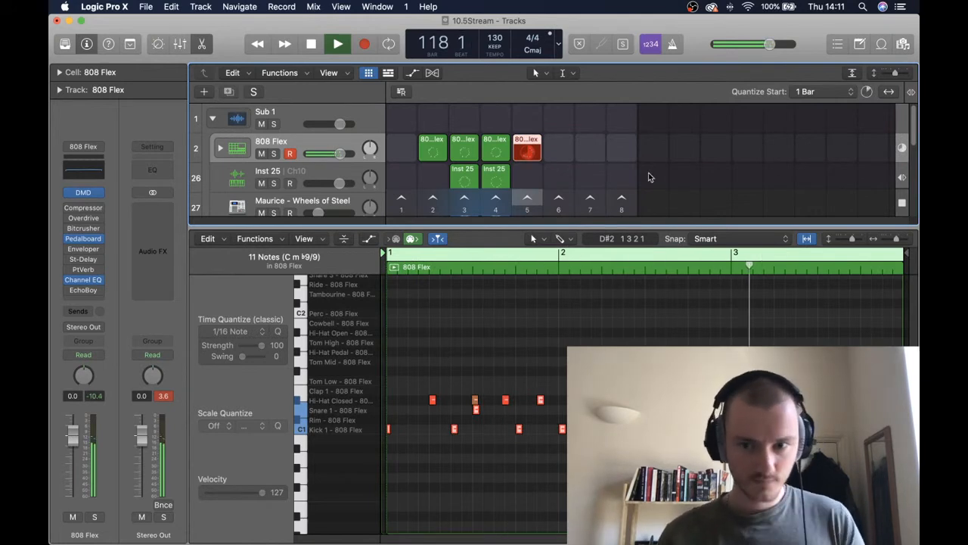
pyautogui.press('space')
# Step: Set the 808 Flex loop end to the start of bar 3 so the loop lasts two bars
pyautogui.moveTo(903, 251)
pyautogui.mouseDown()
pyautogui.moveTo(698, 261)
pyautogui.moveTo(705, 259)
pyautogui.mouseUp()
pyautogui.rightClick(710, 257)
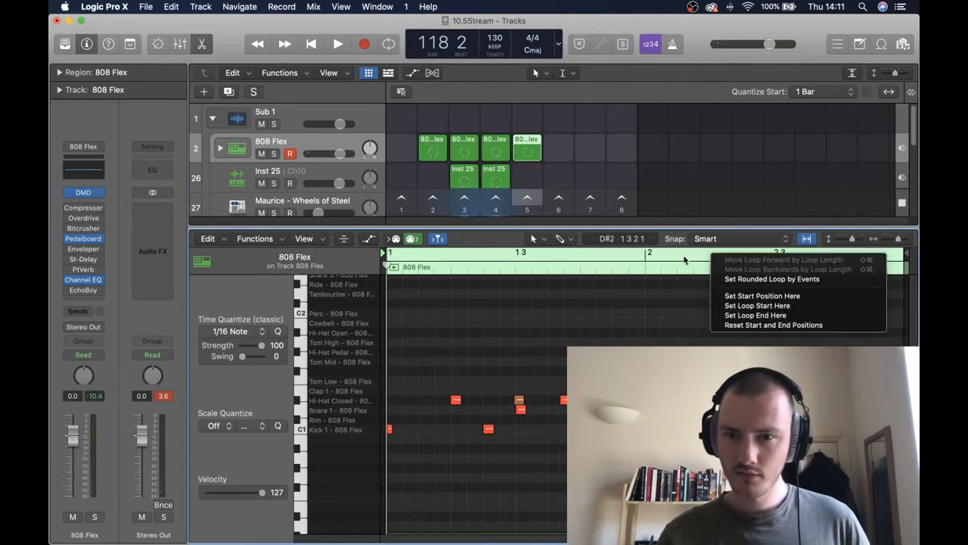
pyautogui.click(906, 262)
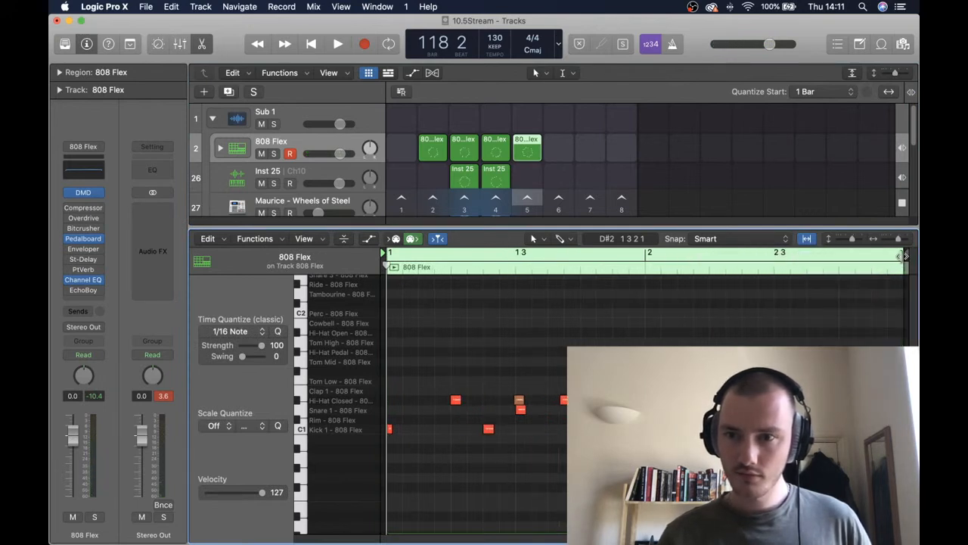
pyautogui.rightClick(905, 256)
pyautogui.click(867, 314)
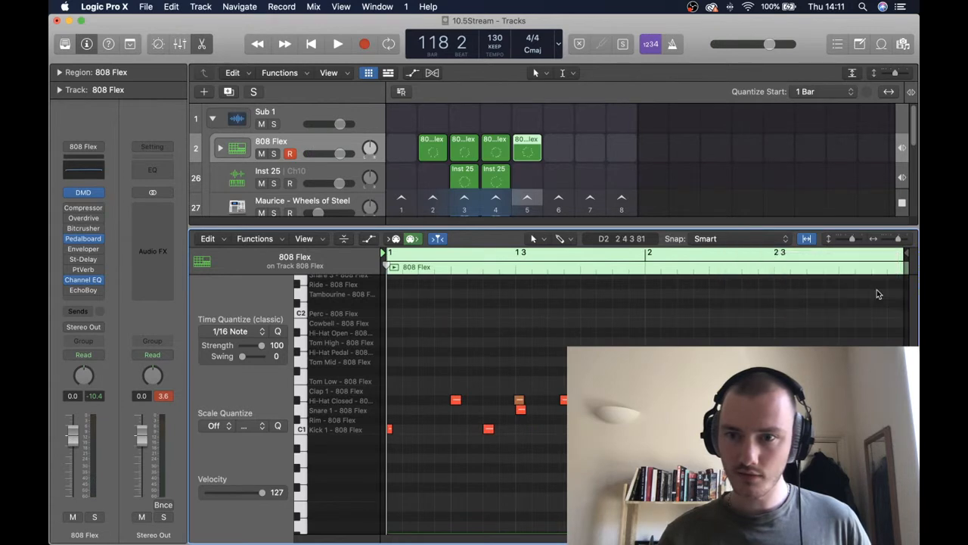
# Step: Play the scene 5 loop, quantize all closed hi-hat notes to 1/16 Note, and reduce the Piano Roll height
pyautogui.click(527, 152)
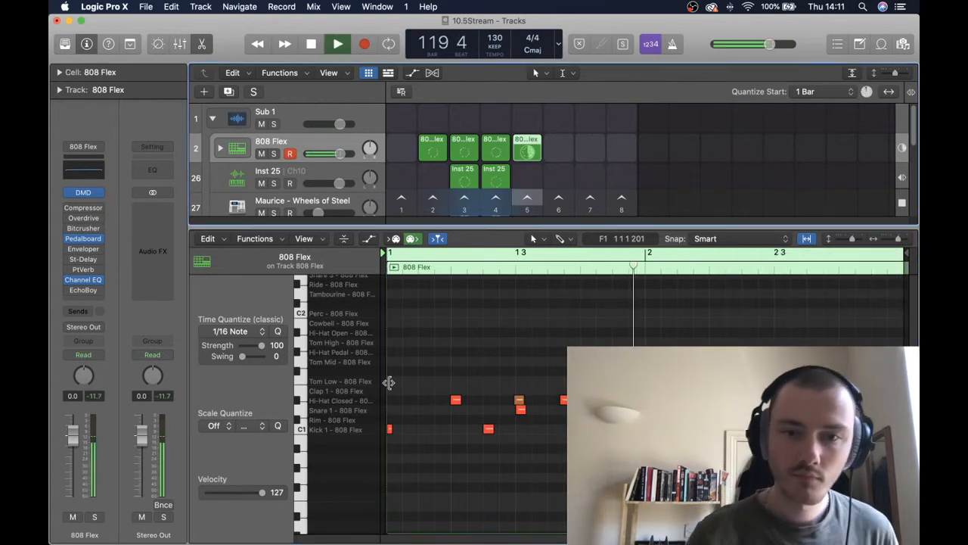
pyautogui.click(299, 401)
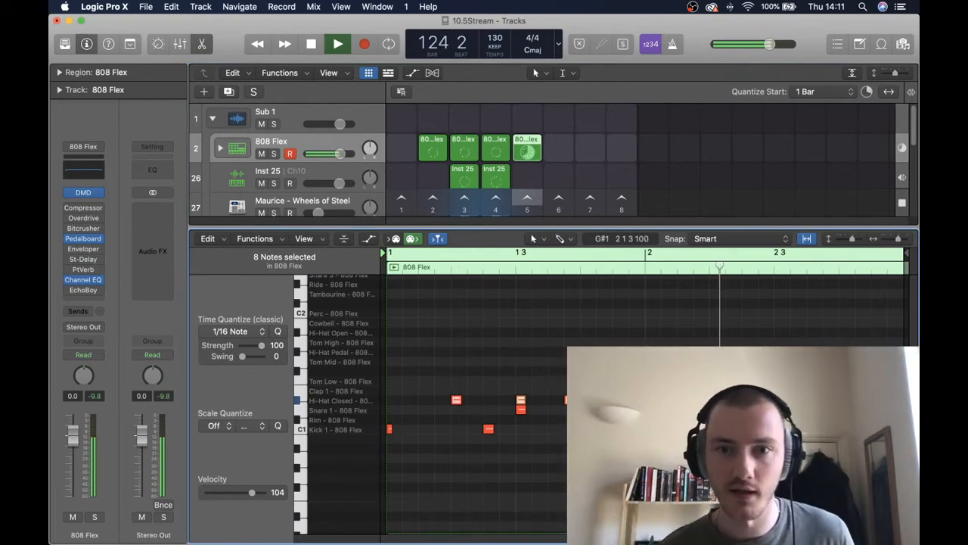
pyautogui.moveTo(682, 227); pyautogui.dragTo(681, 284)
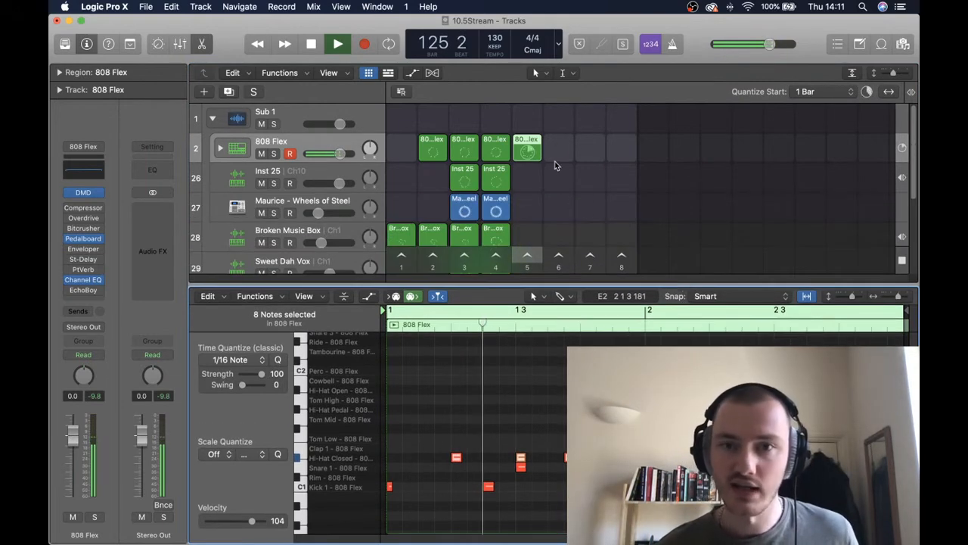
pyautogui.rightClick(527, 144)
pyautogui.click(680, 204)
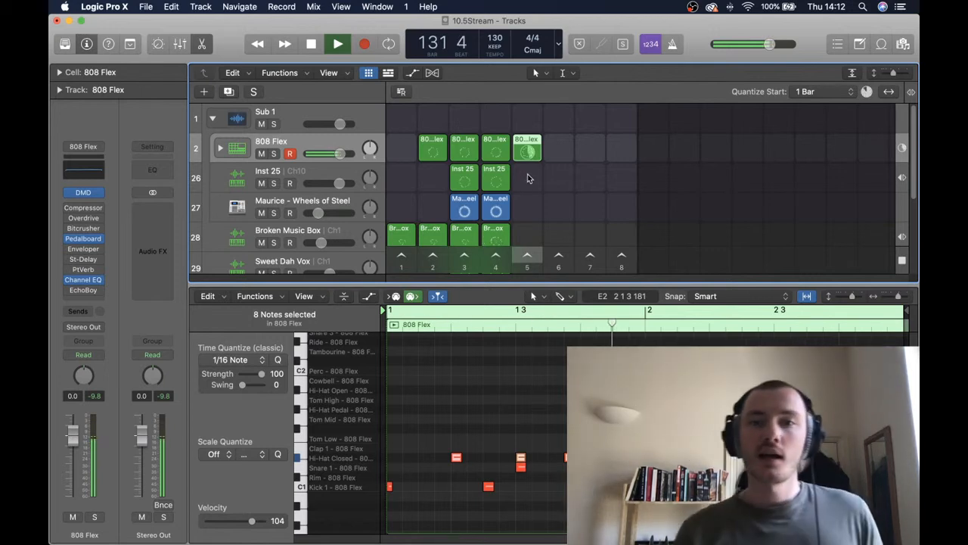
# Step: Select the Inst 25 track and its empty scene 5 cell, and check the track's sliced sample in Quick Sampler
pyautogui.click(307, 170)
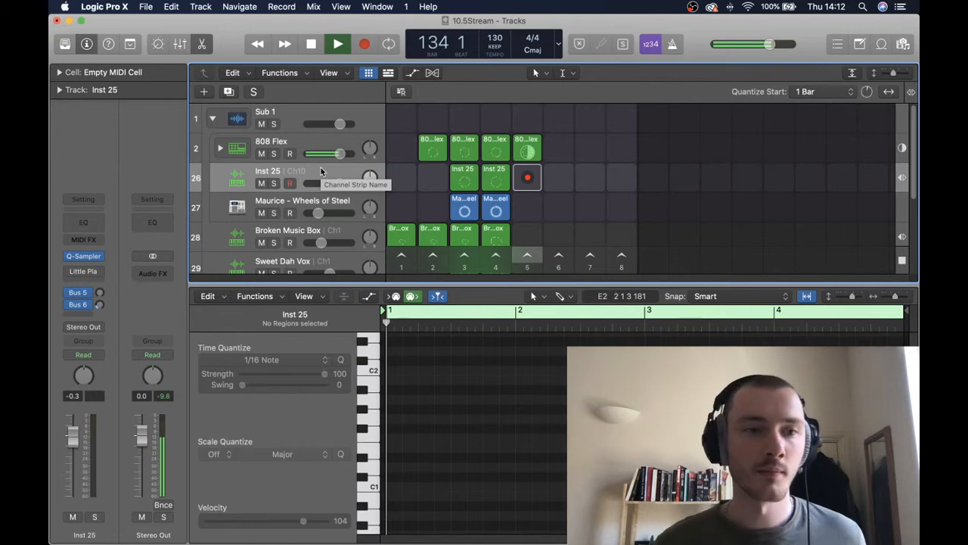
pyautogui.click(88, 257)
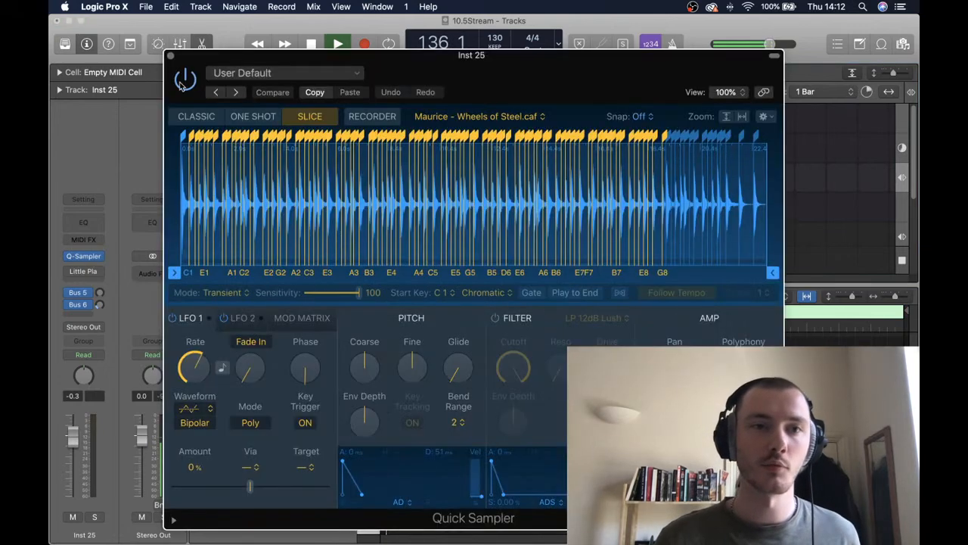
pyautogui.click(171, 57)
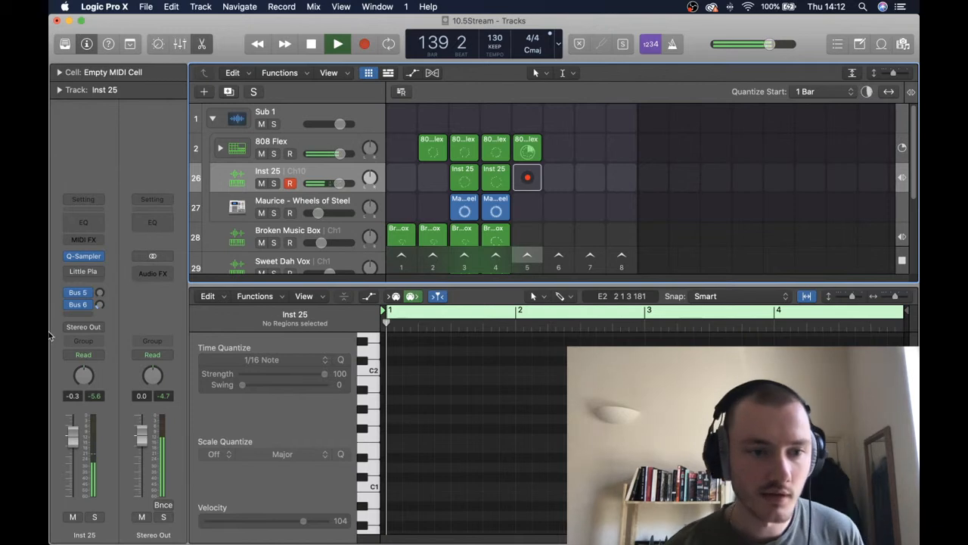
# Step: Switch to Dubler, load the Sample Splice profile, and check the note assigned to its Drum 1 trigger
pyautogui.click(63, 401)
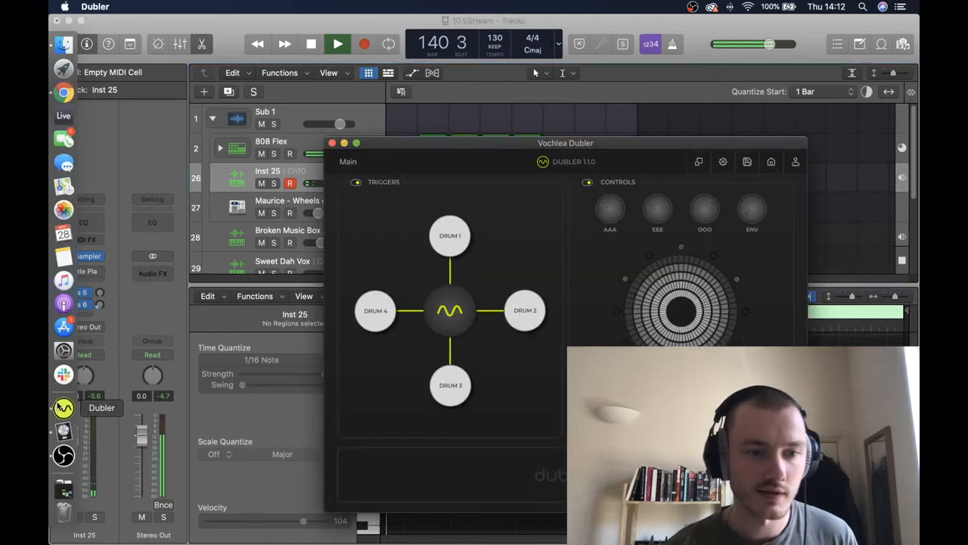
pyautogui.click(457, 241)
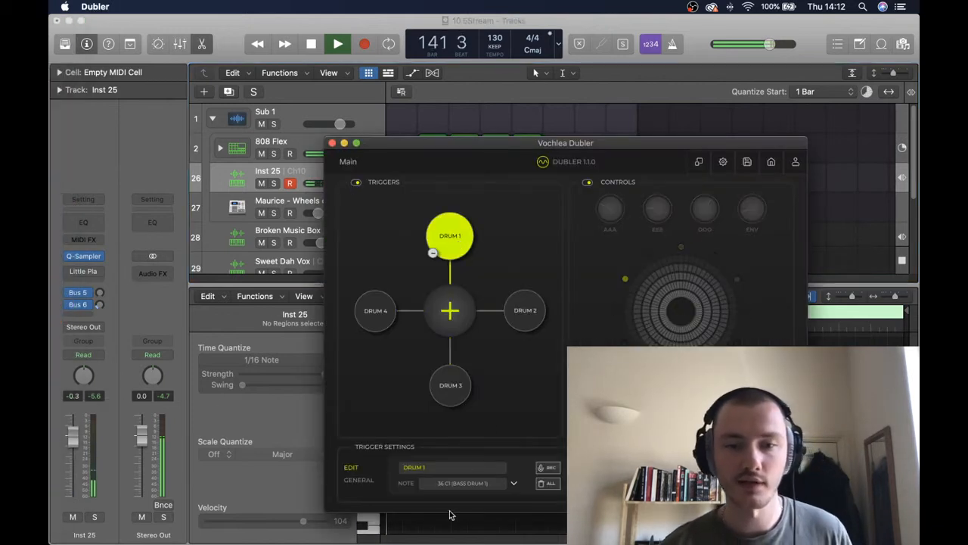
pyautogui.click(505, 373)
pyautogui.click(770, 165)
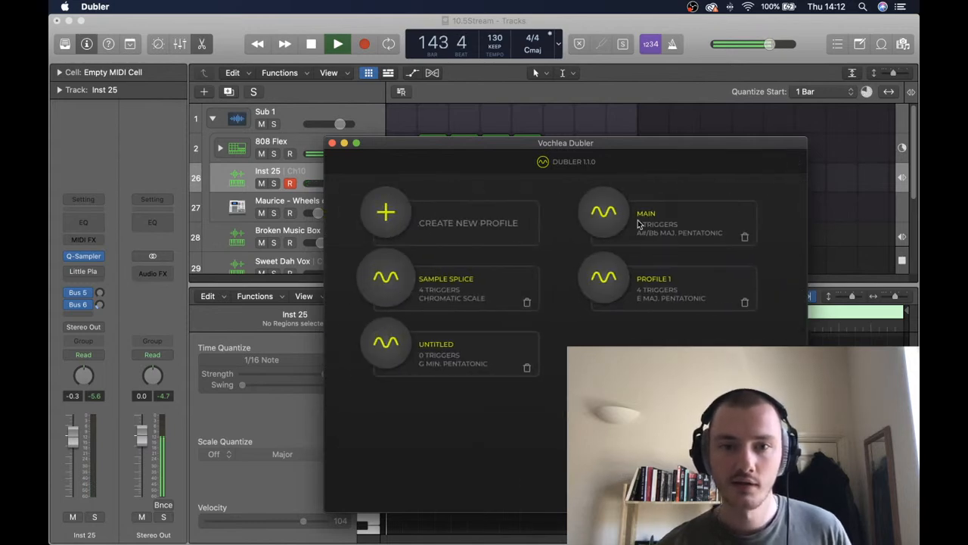
pyautogui.click(404, 288)
pyautogui.click(453, 238)
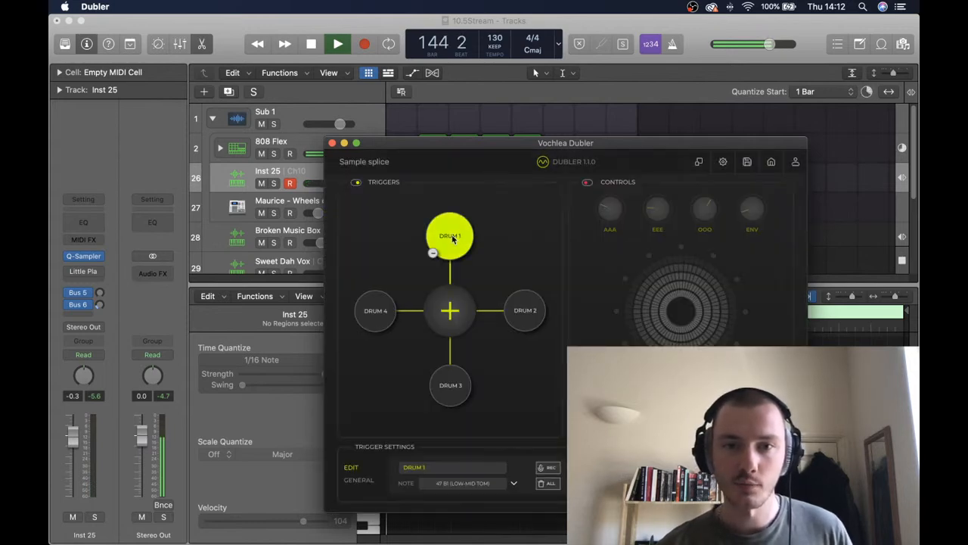
pyautogui.click(527, 379)
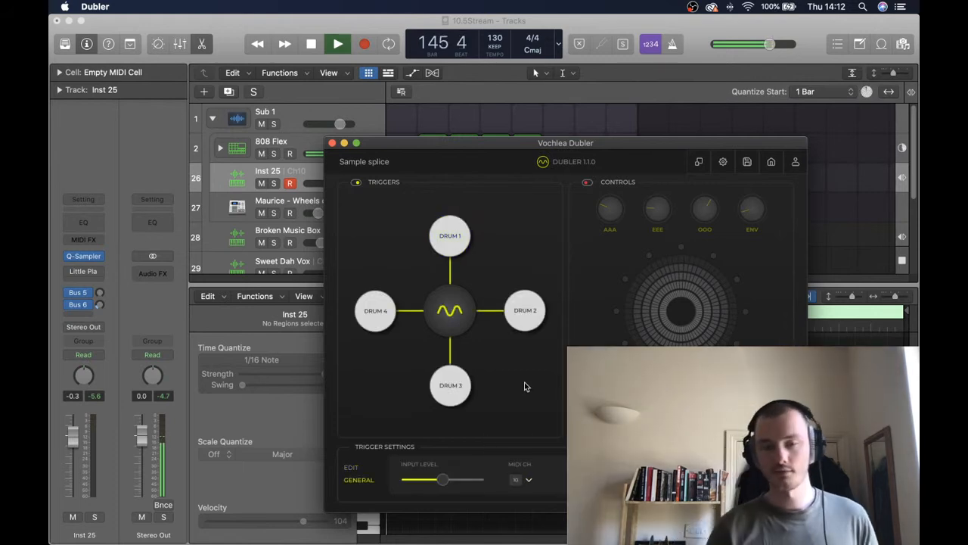
# Step: Return to Logic Pro, stop playback, and select the empty scene 5 cell on the Inst 25 track
pyautogui.click(496, 109)
pyautogui.press('space')
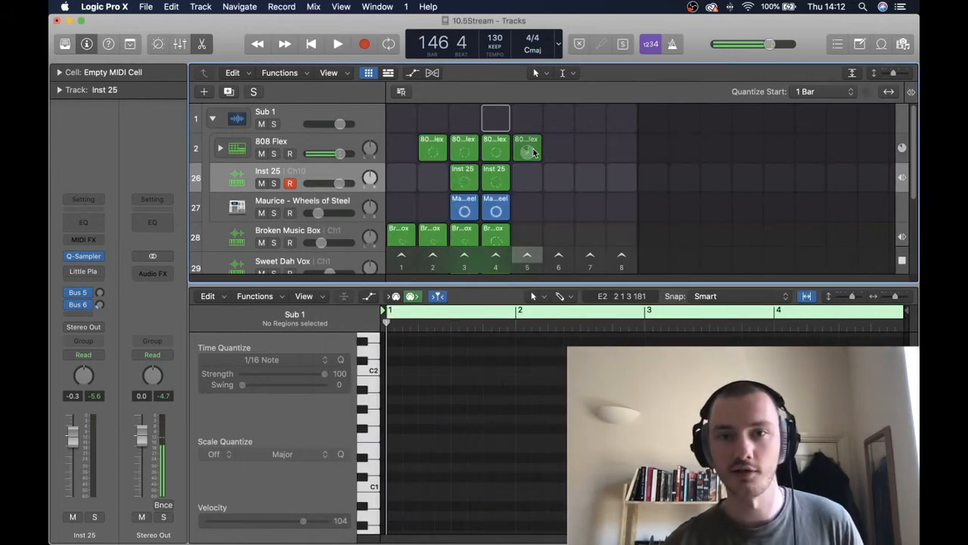
pyautogui.click(532, 174)
pyautogui.moveTo(59, 428)
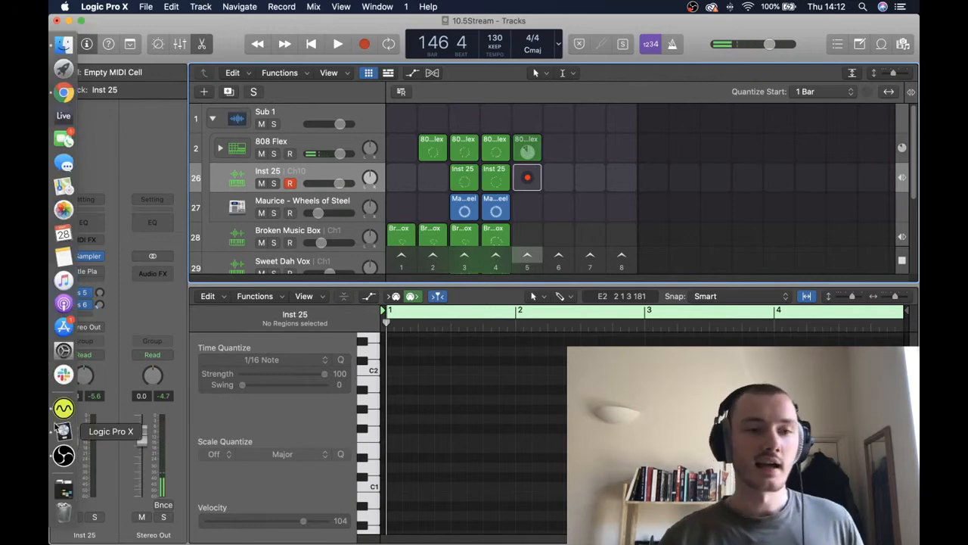
# Step: Switch to Dubler, check the Drum 1 trigger's note settings, and test the voice triggers on the Inst 25 slices
pyautogui.click(63, 409)
pyautogui.moveTo(541, 157); pyautogui.dragTo(631, 149)
pyautogui.click(548, 225)
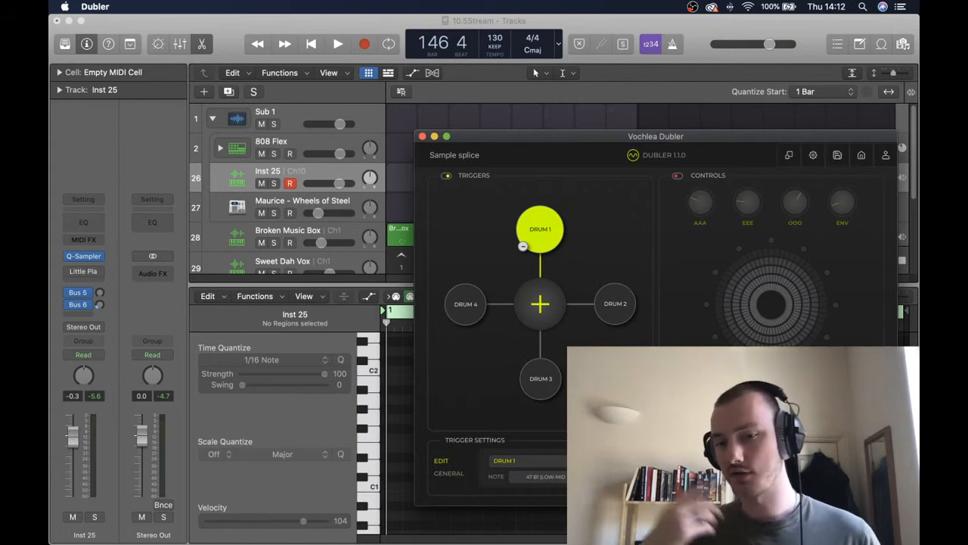
pyautogui.click(557, 478)
pyautogui.click(598, 408)
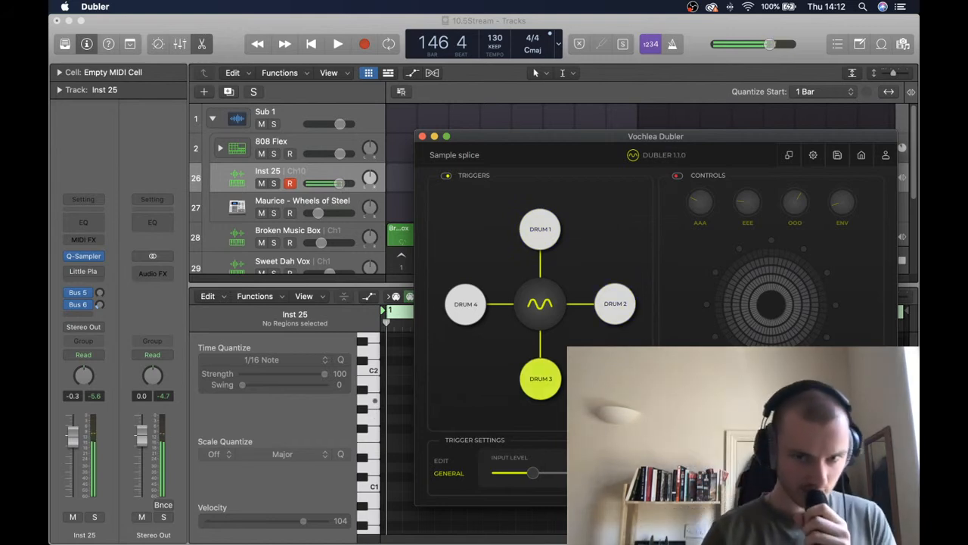
pyautogui.moveTo(489, 136); pyautogui.dragTo(484, 139)
# Step: Return to Logic Pro, play scene 5 with the metronome on, and record voice-triggered slices into the Inst 25 cell of scene 5
pyautogui.press('super+Tab')
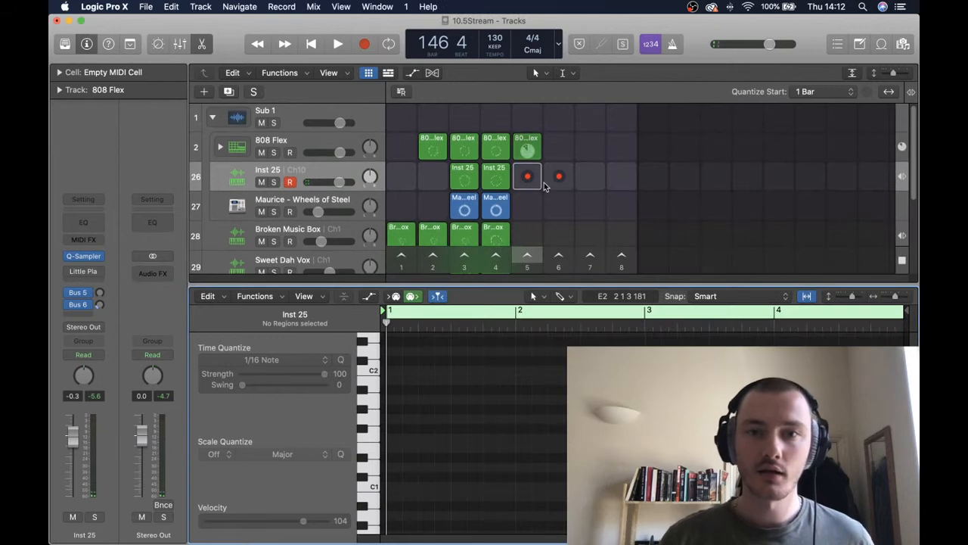
pyautogui.click(529, 257)
pyautogui.click(616, 184)
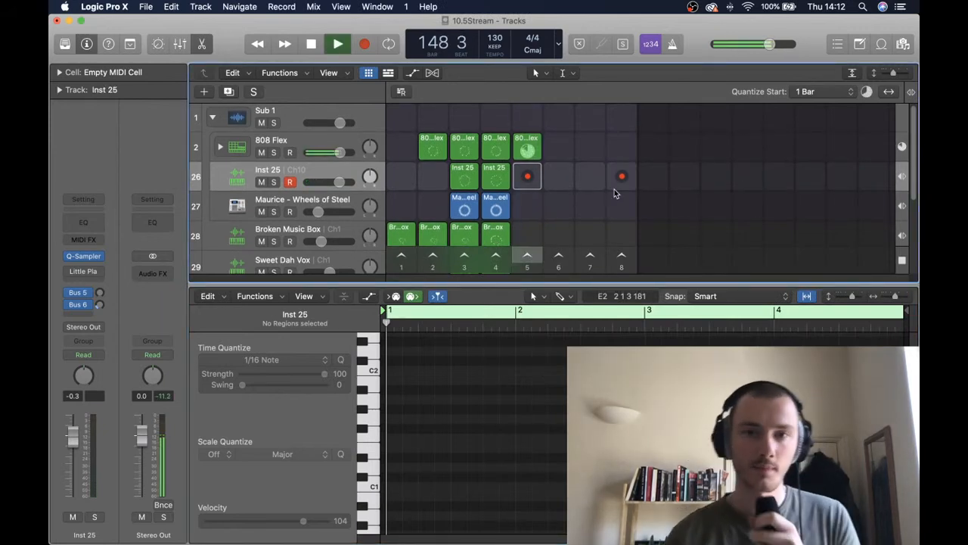
pyautogui.click(614, 189)
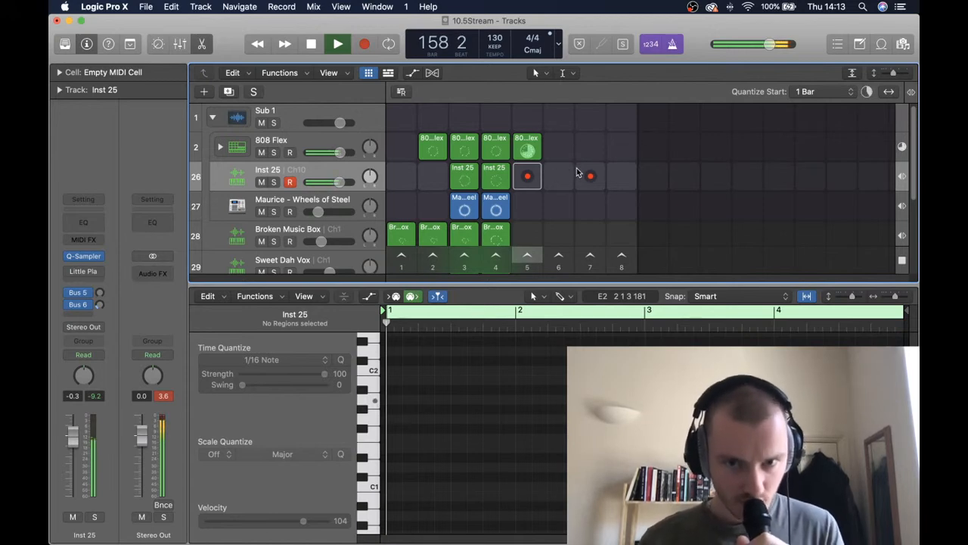
pyautogui.click(533, 177)
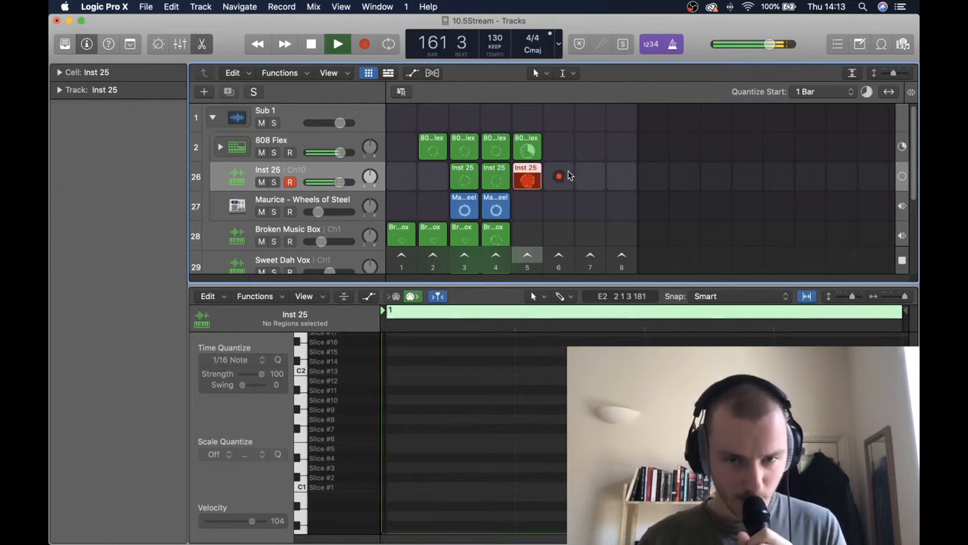
pyautogui.click(532, 184)
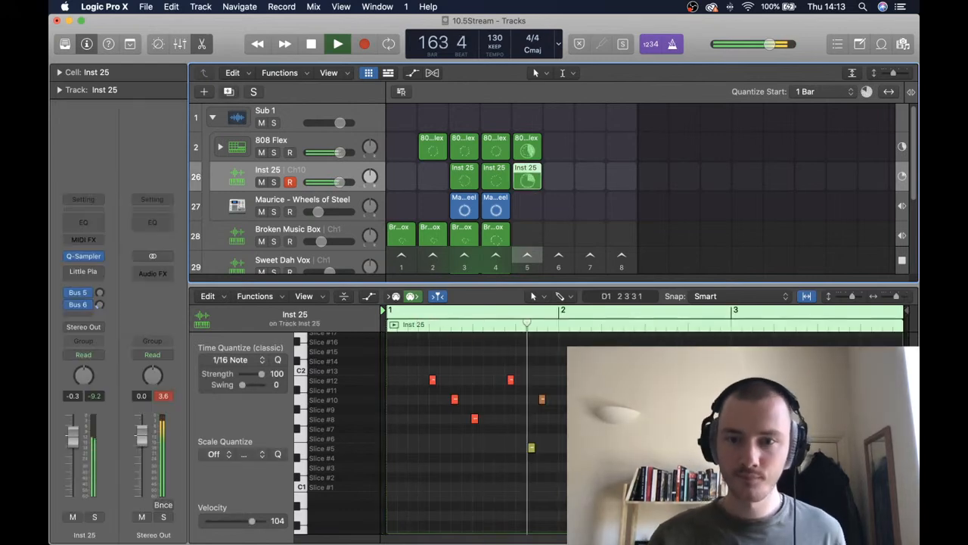
# Step: Turn off the metronome and quantize all notes of the newly recorded Inst 25 cell to 1/16 Note
pyautogui.click(667, 467)
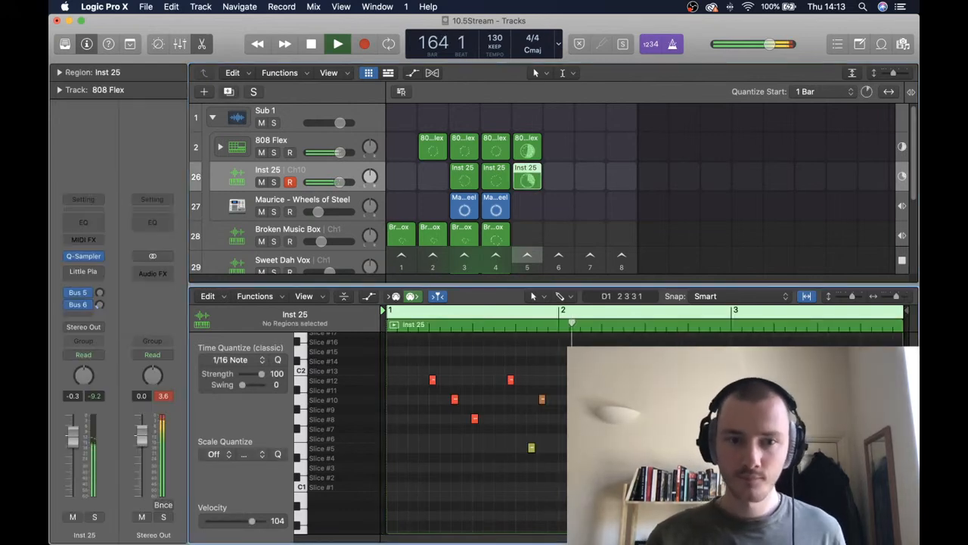
pyautogui.click(671, 45)
pyautogui.press('super+a')
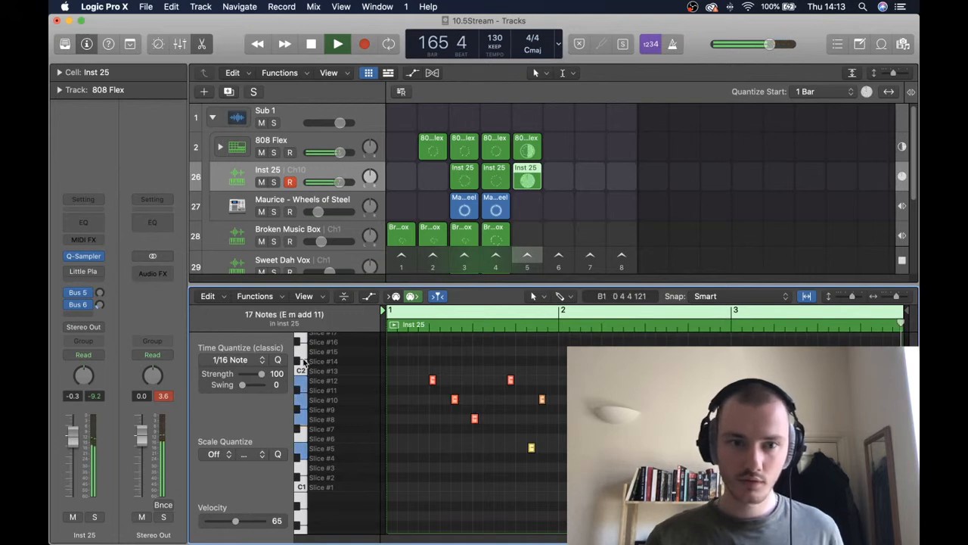
pyautogui.click(278, 359)
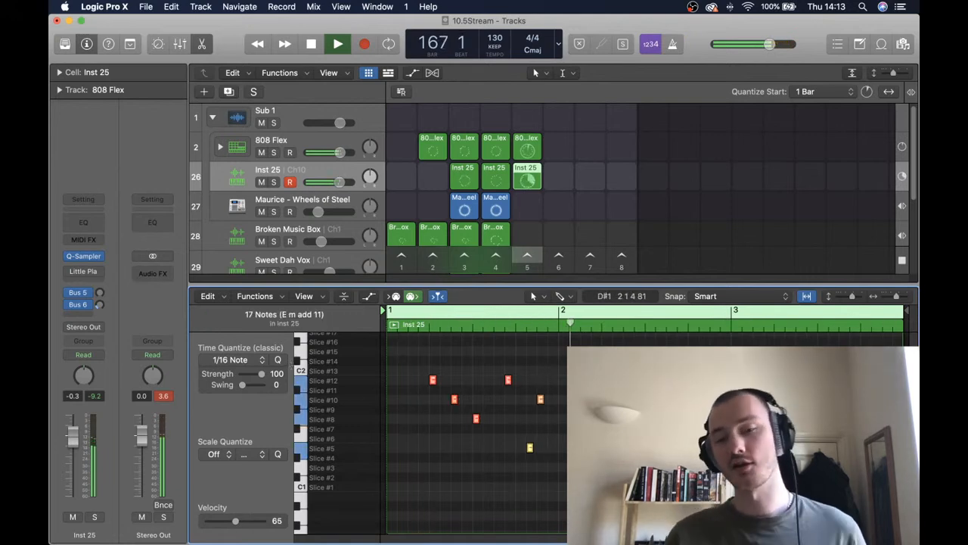
pyautogui.scroll(1, 603, 446)
pyautogui.click(619, 452)
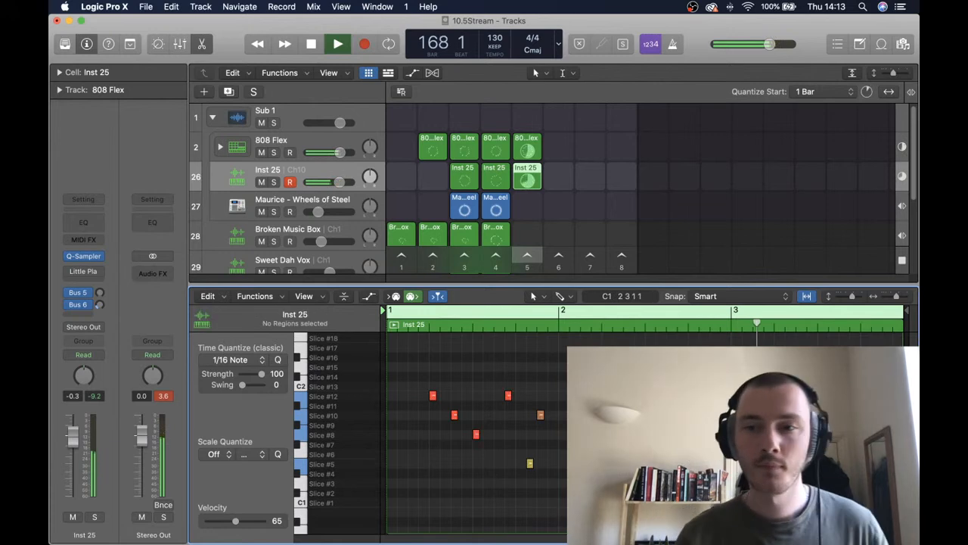
# Step: Enlarge the Live Loops grid area, lower the 808 Flex track's volume slightly, and stop playback
pyautogui.moveTo(679, 285); pyautogui.dragTo(683, 314)
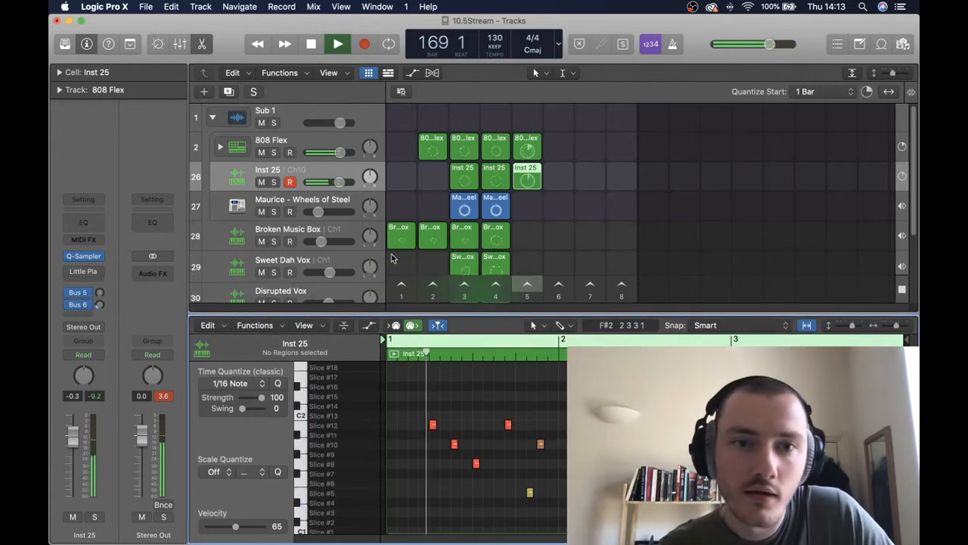
pyautogui.moveTo(340, 153); pyautogui.dragTo(339, 152)
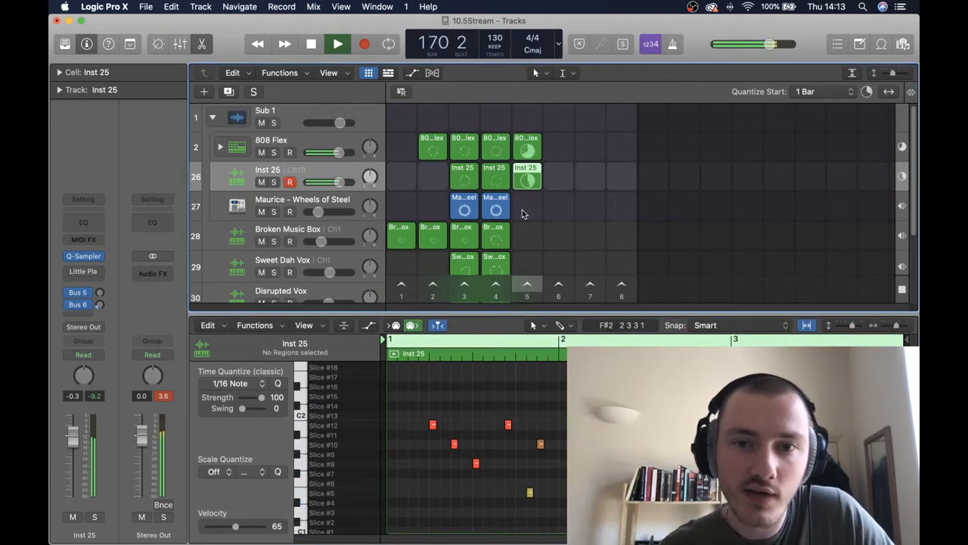
pyautogui.press('space')
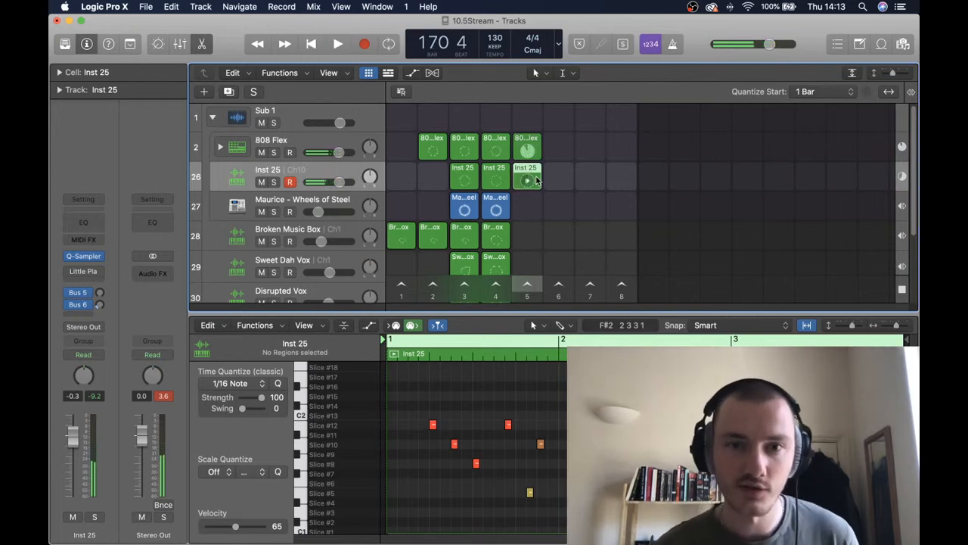
# Step: Copy the Maurice - Wheels of Steel cell from scene 4 into scene 5 and play the scene
pyautogui.click(496, 201)
pyautogui.moveTo(496, 201); pyautogui.dragTo(527, 203)
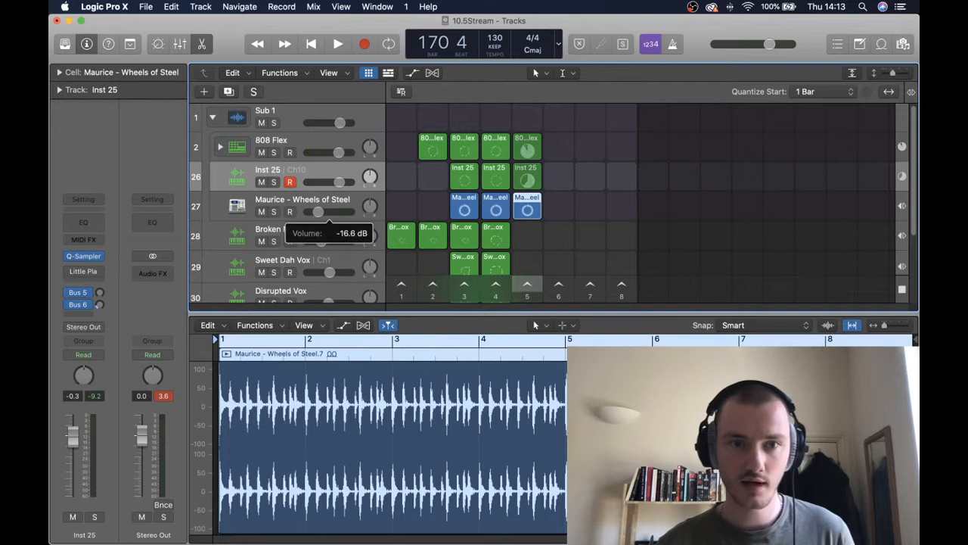
pyautogui.click(519, 297)
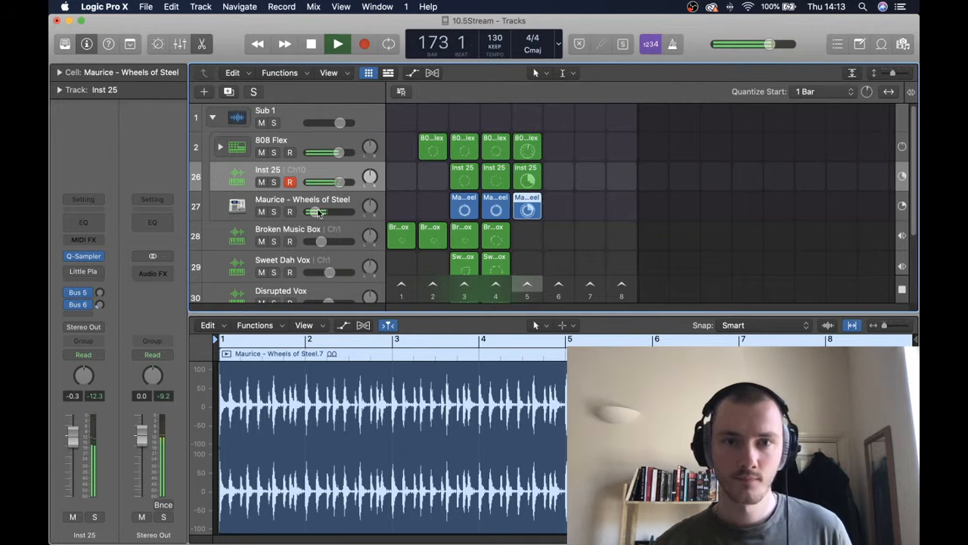
pyautogui.scroll(-1, 622, 189)
pyautogui.scroll(1, 623, 187)
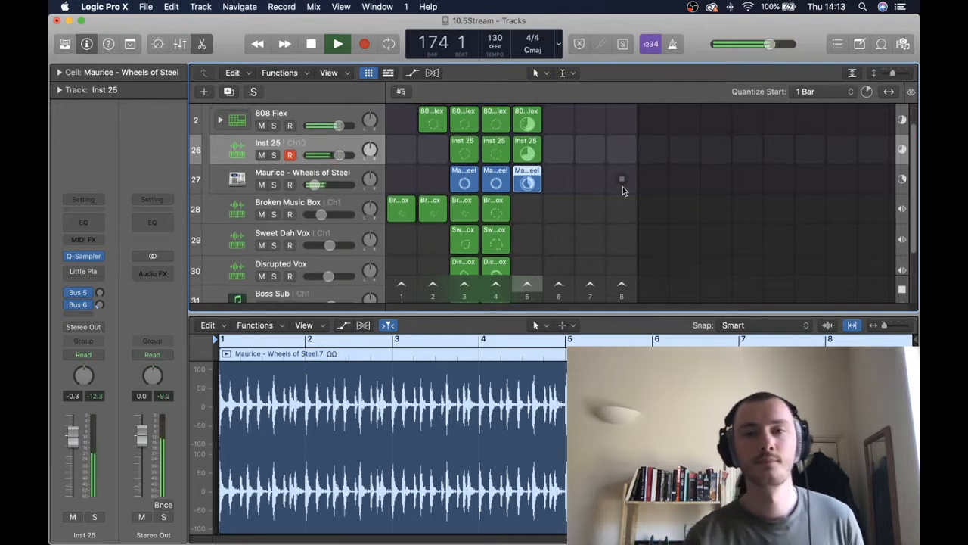
# Step: Move the recorded Inst 25 cell from scene 5 to scene 6
pyautogui.click(537, 178)
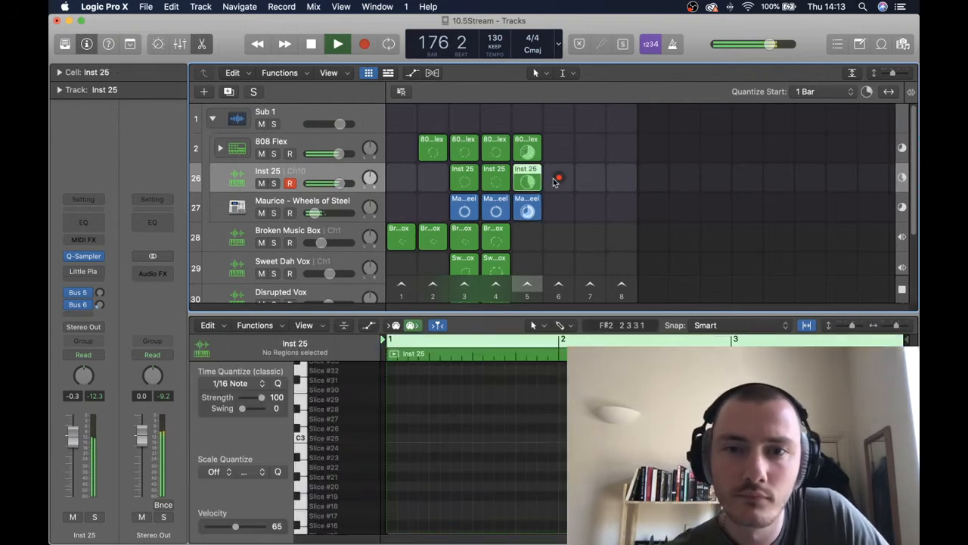
pyautogui.moveTo(532, 175); pyautogui.dragTo(554, 179)
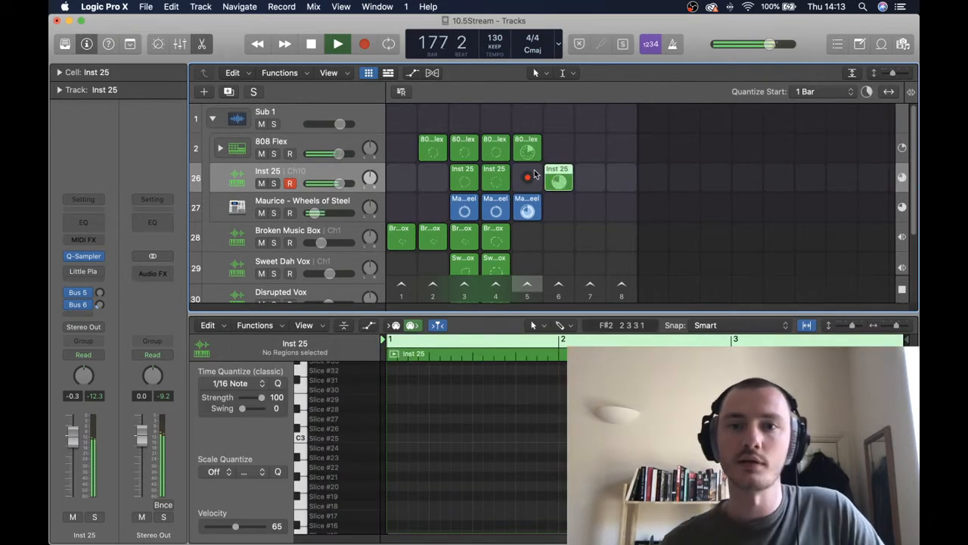
pyautogui.click(537, 174)
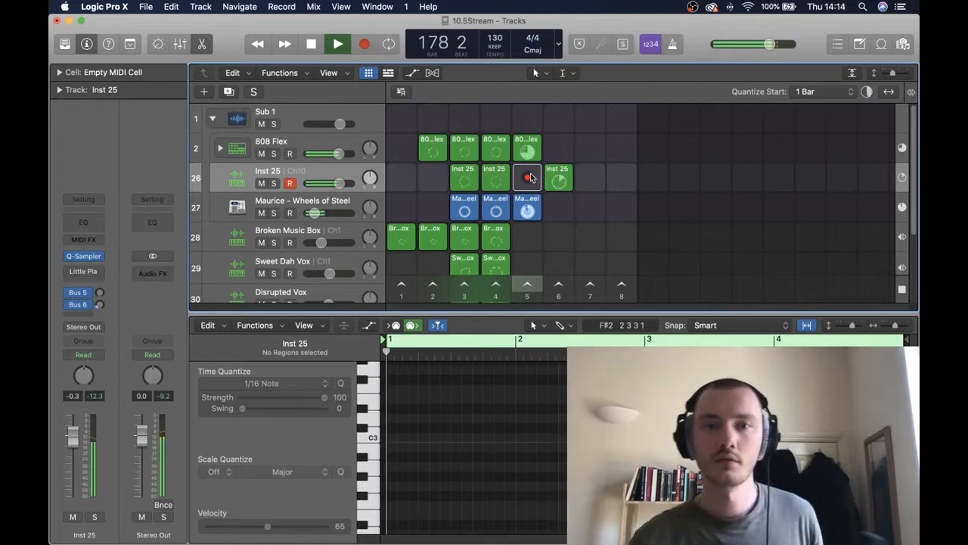
pyautogui.click(532, 178)
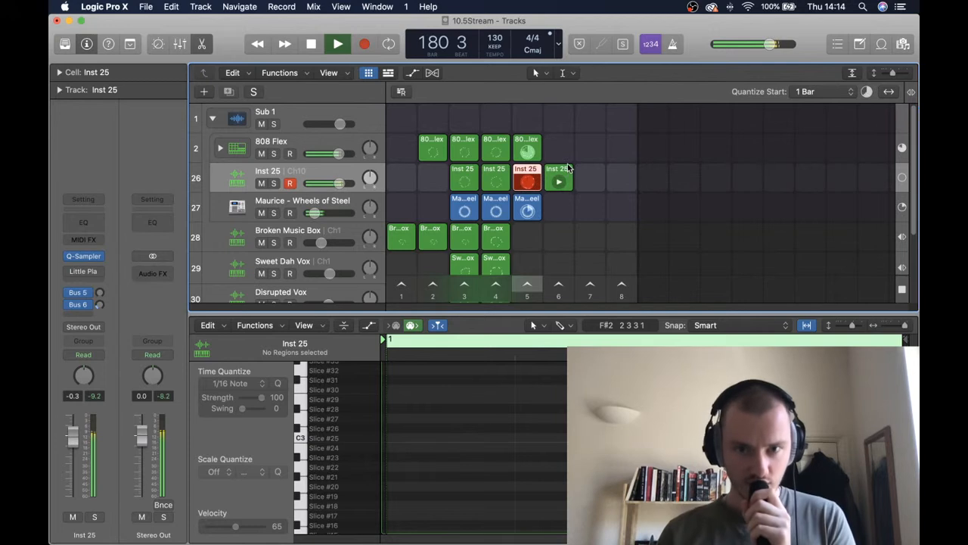
pyautogui.press('Delete')
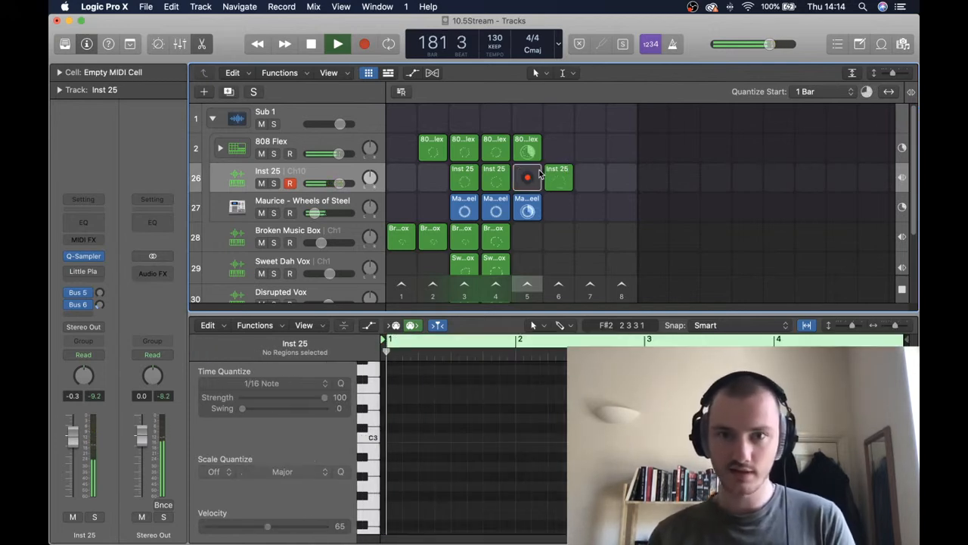
# Step: Record a new voice-triggered slice take in the Inst 25 cell of scene 5 and quantize all its notes to 1/16 Note
pyautogui.click(530, 179)
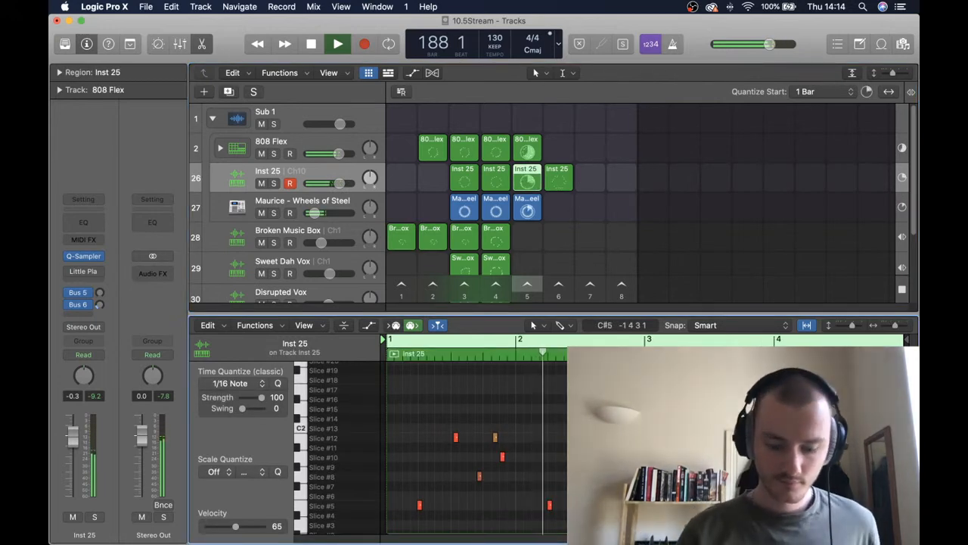
pyautogui.press('super+a')
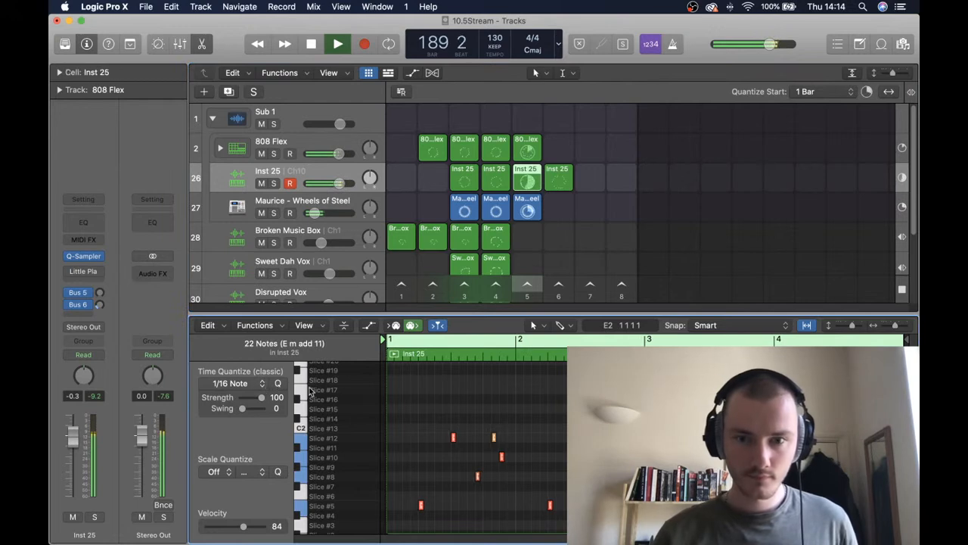
# Step: Lower the Inst 25 track's volume to -3.3 dB while the scene plays, and stop playback
pyautogui.click(338, 184)
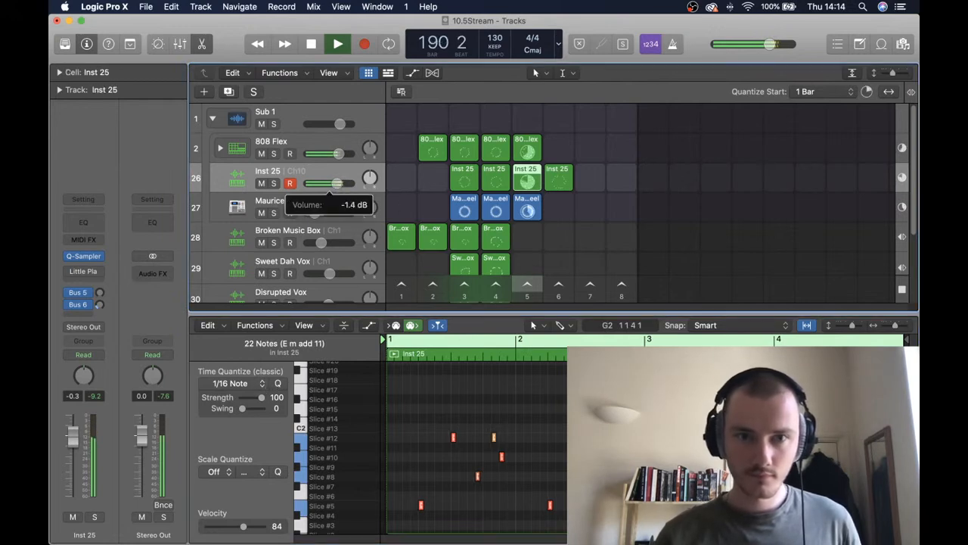
pyautogui.moveTo(335, 183); pyautogui.dragTo(333, 184)
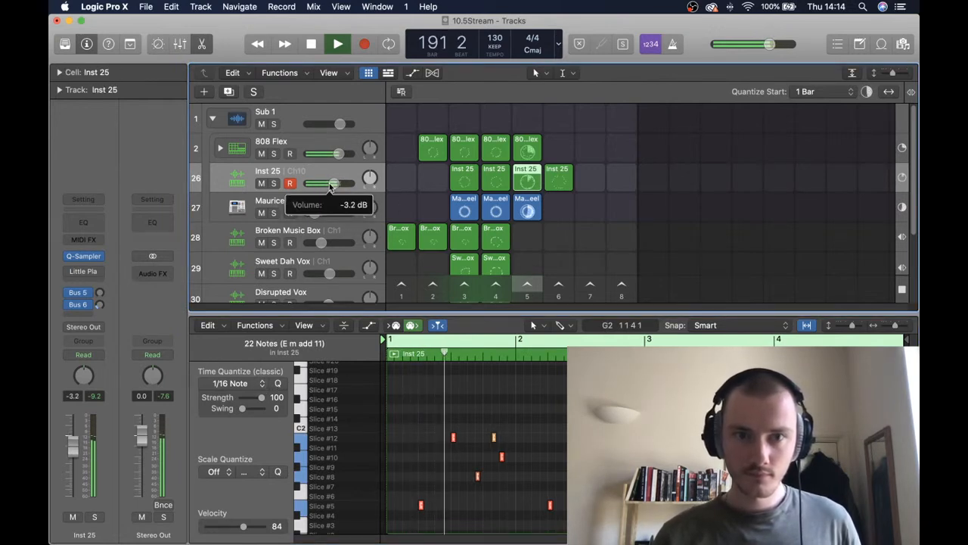
pyautogui.moveTo(334, 184); pyautogui.dragTo(334, 184)
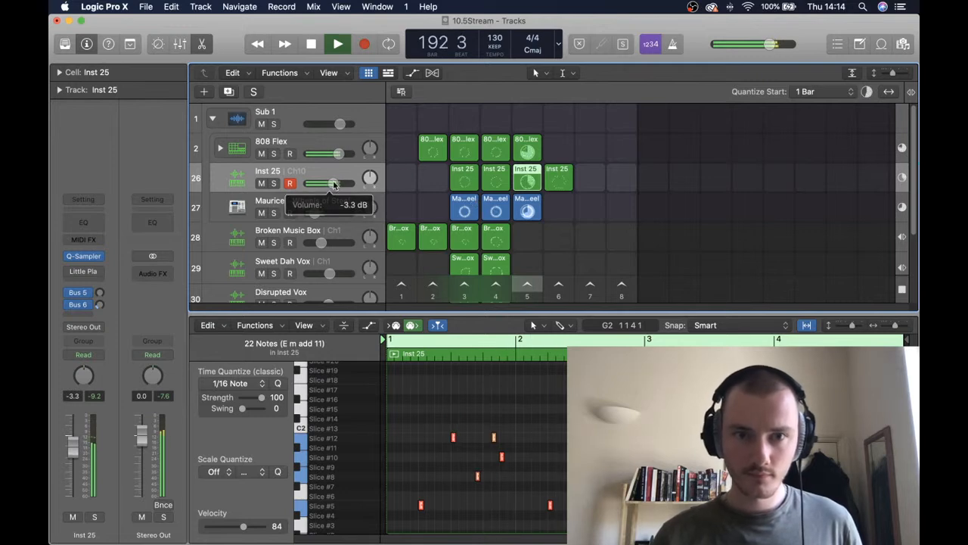
pyautogui.press('space')
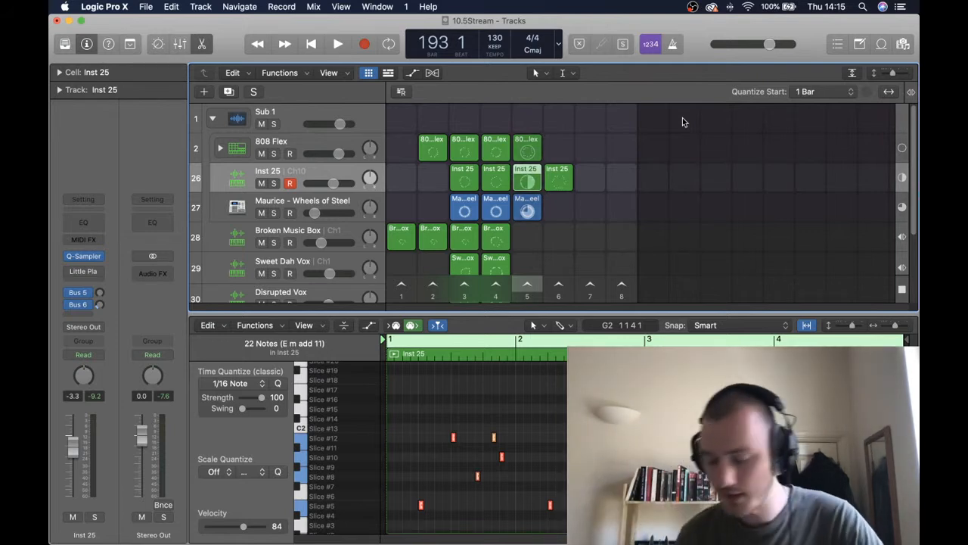
# Step: Open Quick Sampler on the Inst 25 track and view the sample in One Shot mode before returning to Slice mode
pyautogui.click(86, 257)
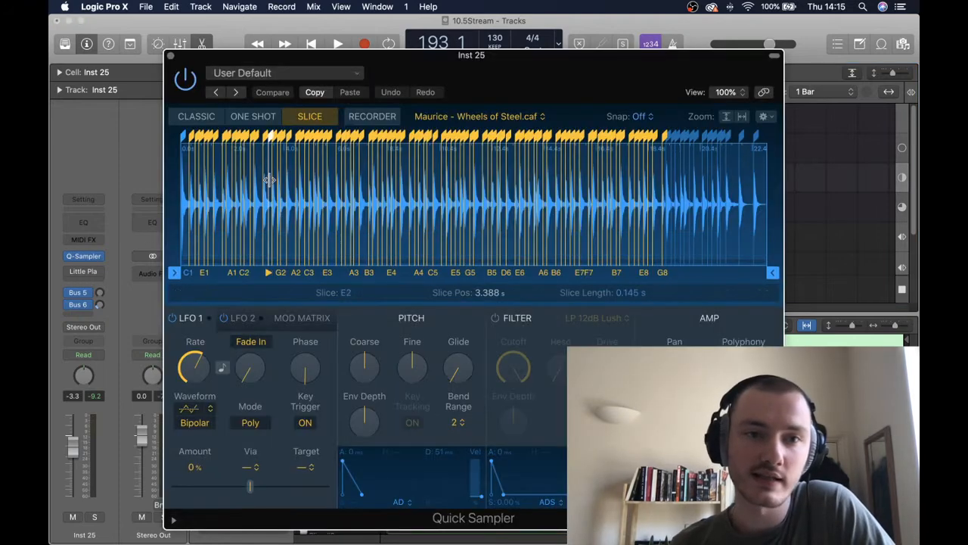
pyautogui.click(255, 117)
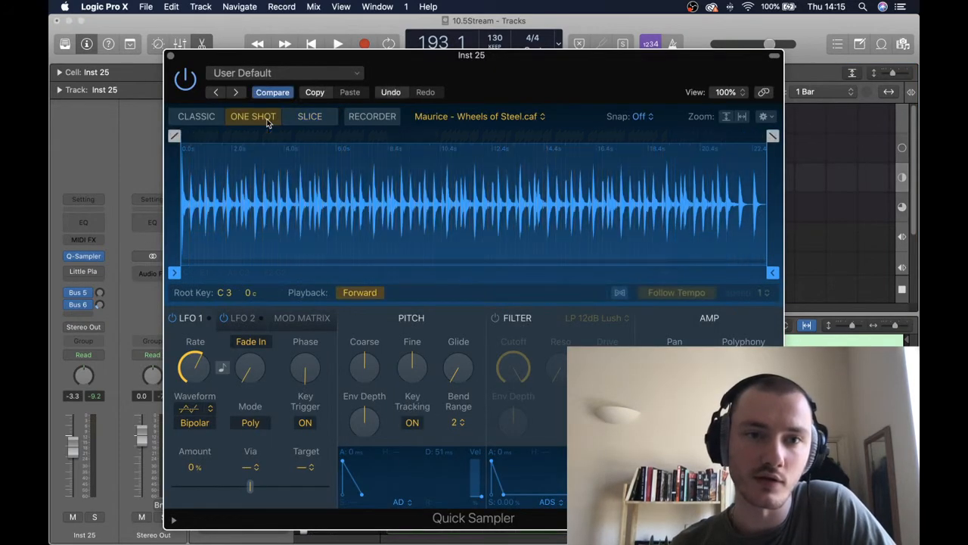
pyautogui.click(306, 117)
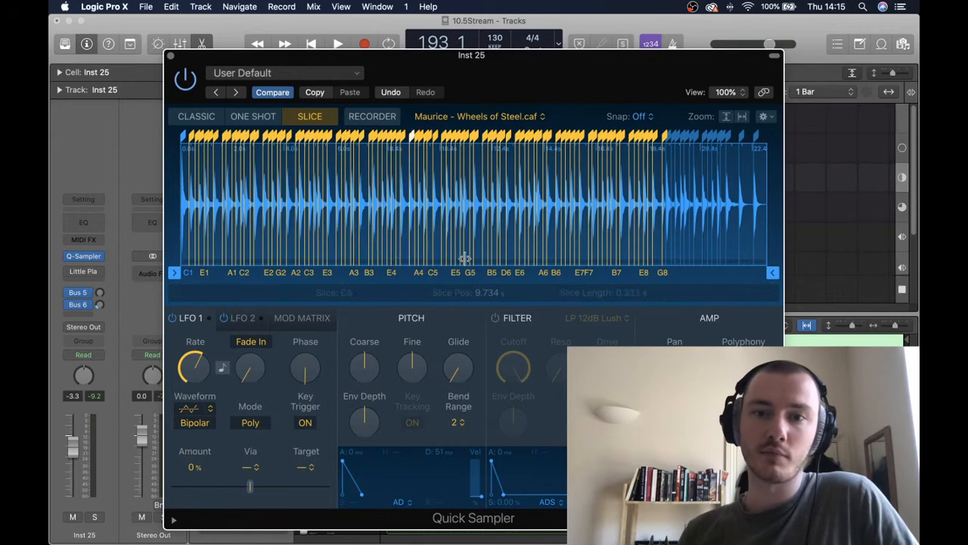
# Step: Try the Beat Divisions slicing mode in Quick Sampler and set the slicing mode to Transient
pyautogui.click(223, 292)
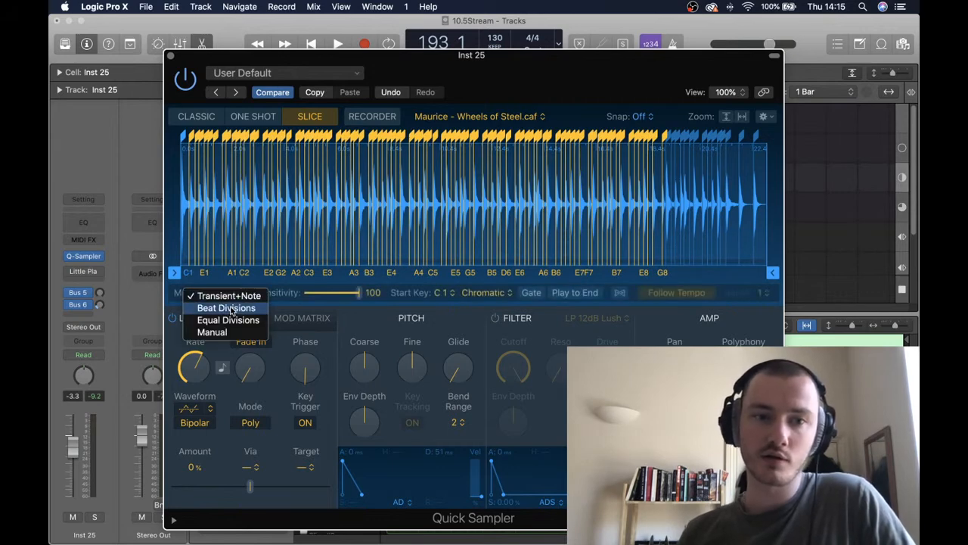
pyautogui.click(225, 307)
pyautogui.click(219, 295)
pyautogui.click(230, 309)
pyautogui.click(224, 293)
pyautogui.click(220, 271)
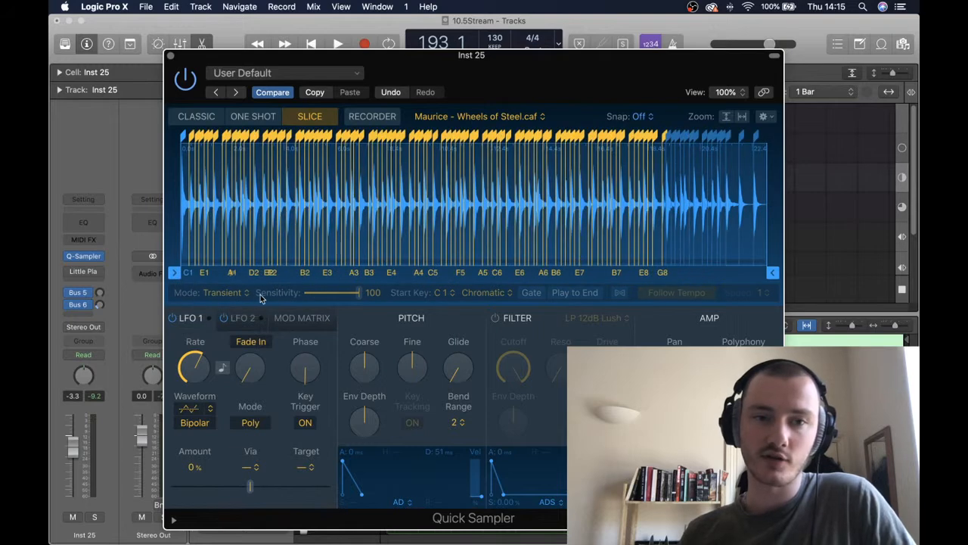
# Step: Switch to Dubler and examine the Drum 1 trigger and its note settings
pyautogui.click(64, 408)
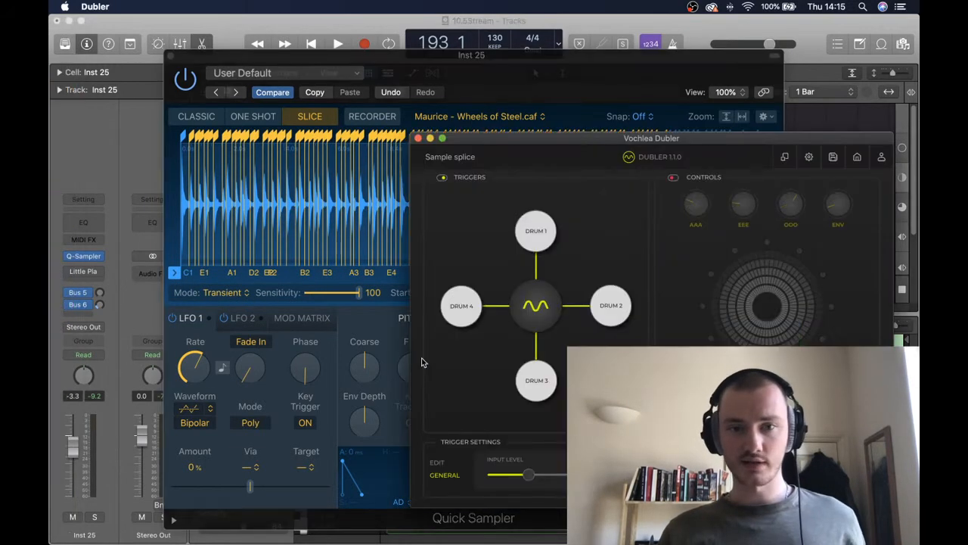
pyautogui.click(521, 244)
pyautogui.click(557, 479)
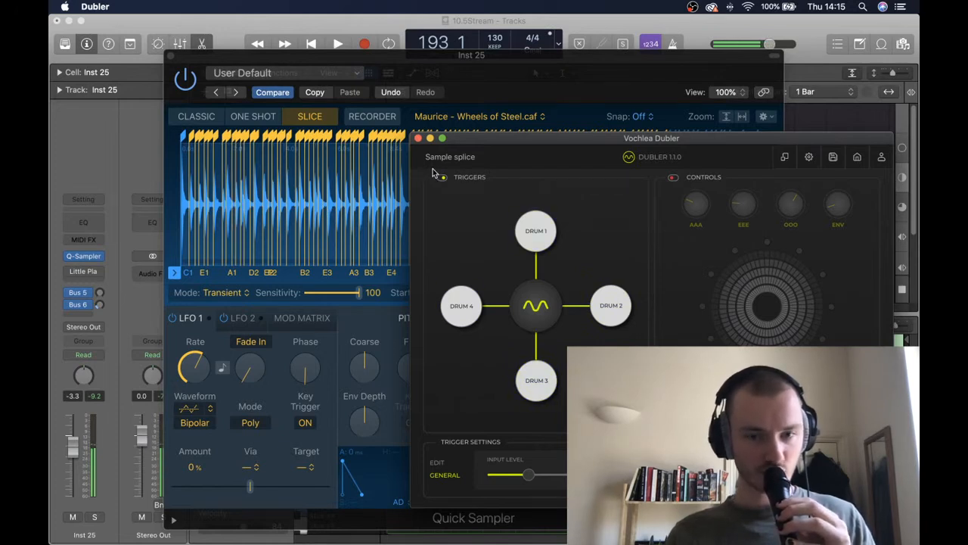
# Step: Browse the note choices for the Drum 1 trigger in Dubler
pyautogui.click(536, 229)
pyautogui.click(561, 479)
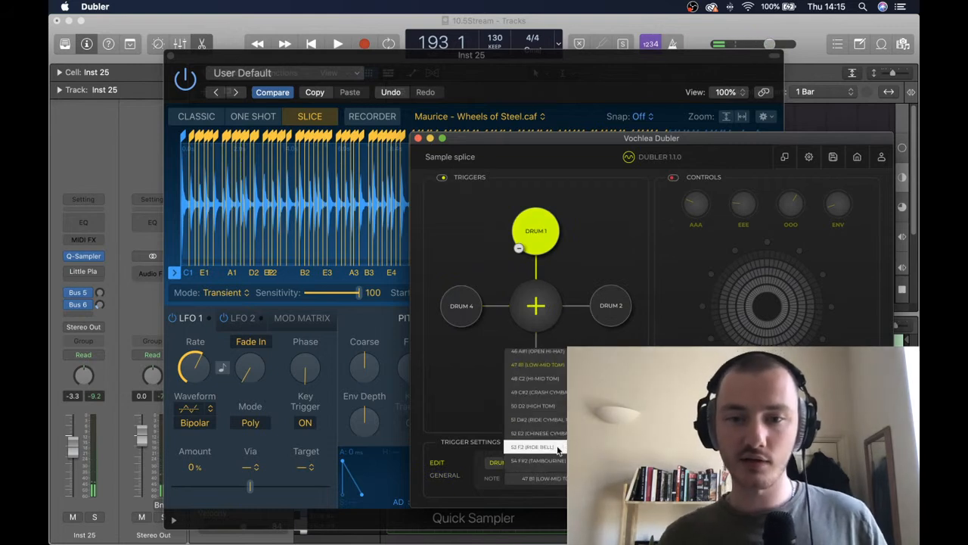
pyautogui.click(558, 451)
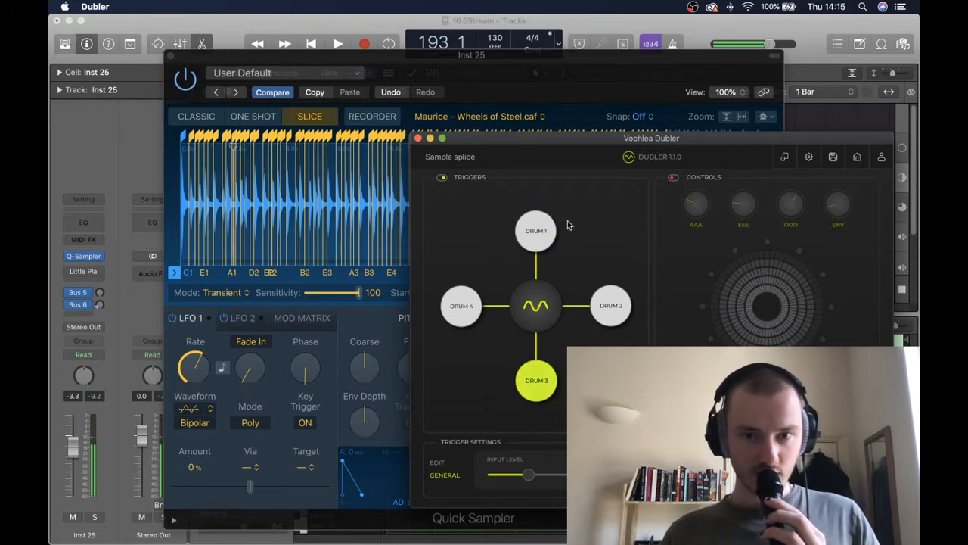
# Step: Switch to Logic Pro, close Quick Sampler, and delete the Inst 25 and Maurice - Wheels of Steel cells in scene 5
pyautogui.click(132, 165)
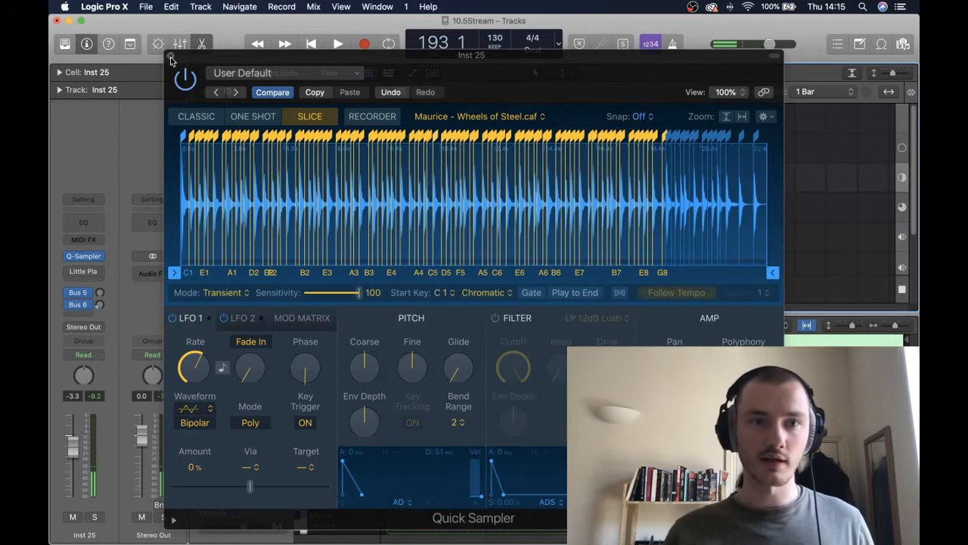
pyautogui.click(171, 60)
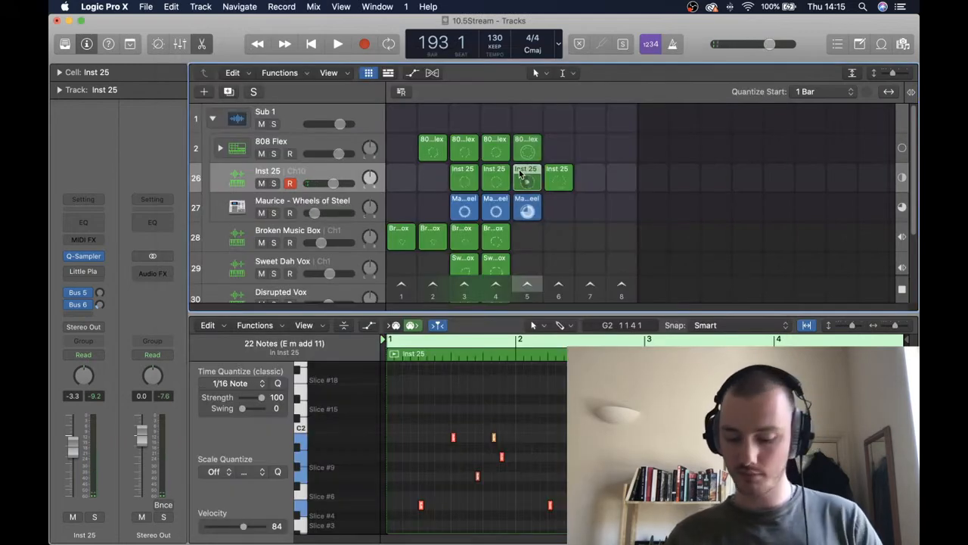
pyautogui.press('Delete')
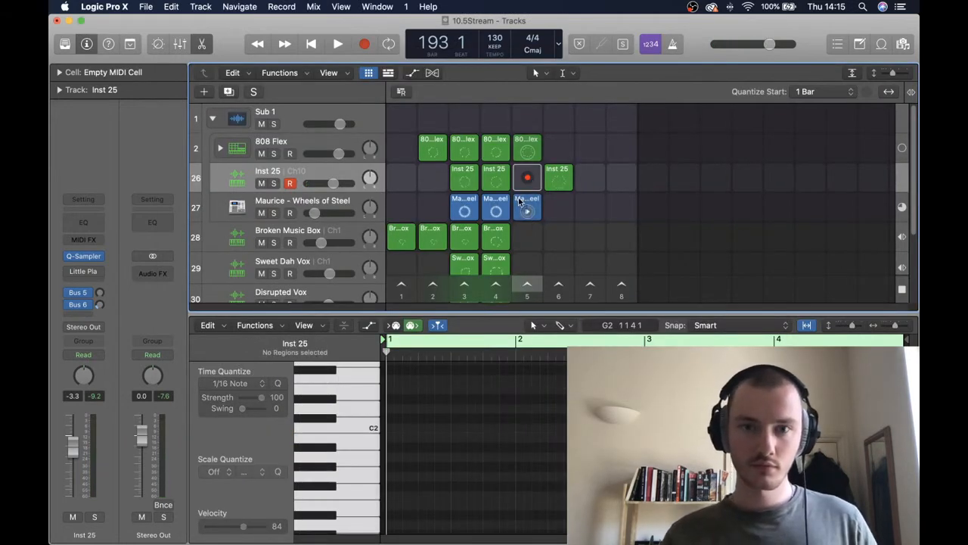
pyautogui.click(518, 200)
pyautogui.press('Delete')
pyautogui.click(527, 171)
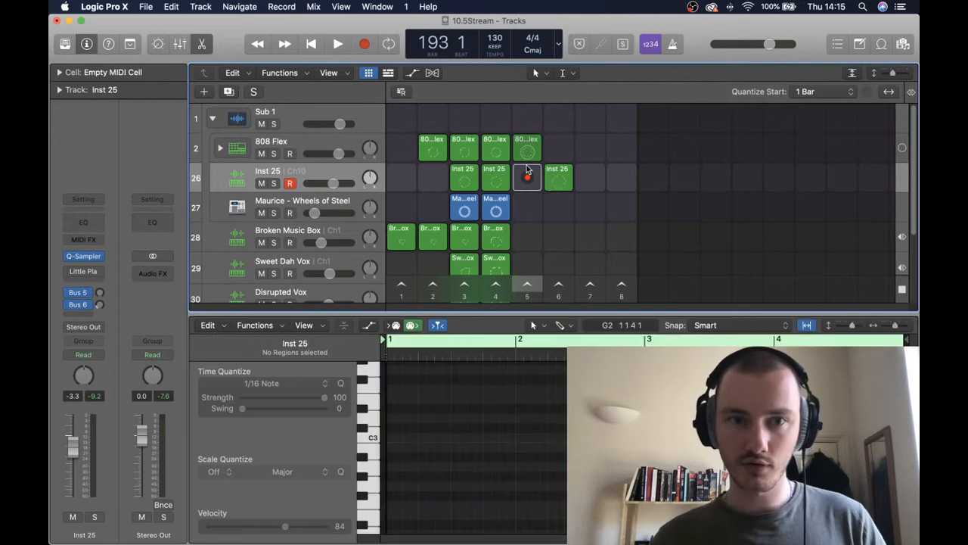
pyautogui.press('Delete')
# Step: Trigger scene 5, record a new voice-triggered slice pattern into its empty Inst 25 cell, and stop playback
pyautogui.click(528, 286)
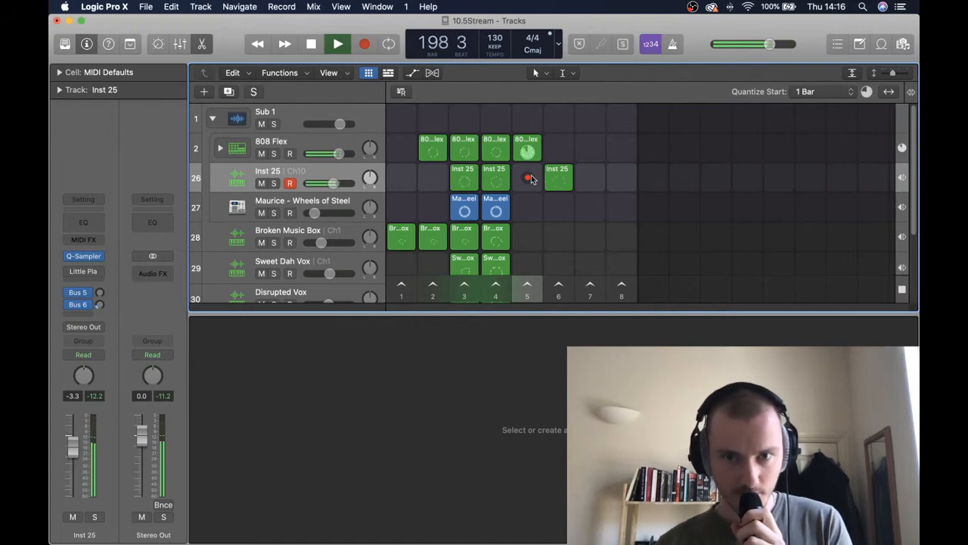
pyautogui.click(529, 180)
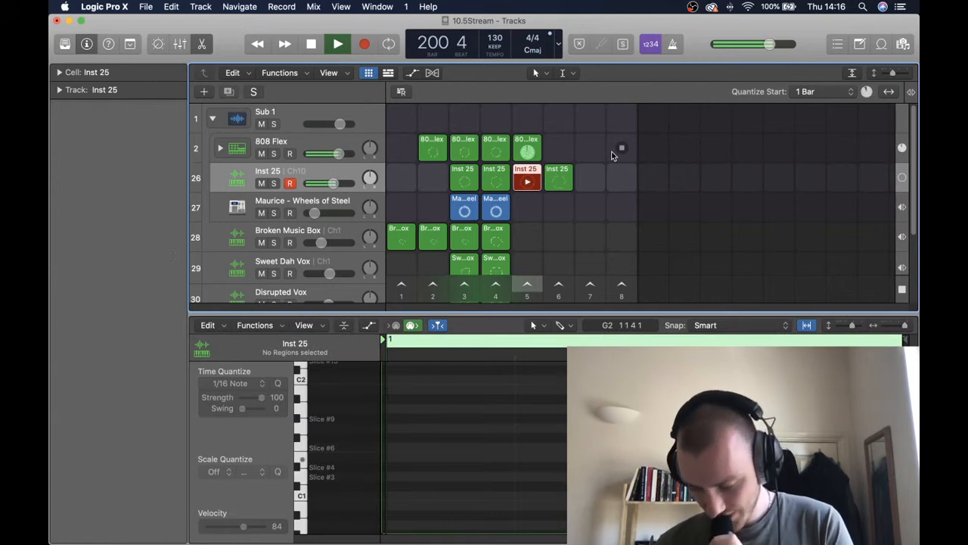
pyautogui.click(569, 174)
pyautogui.click(534, 186)
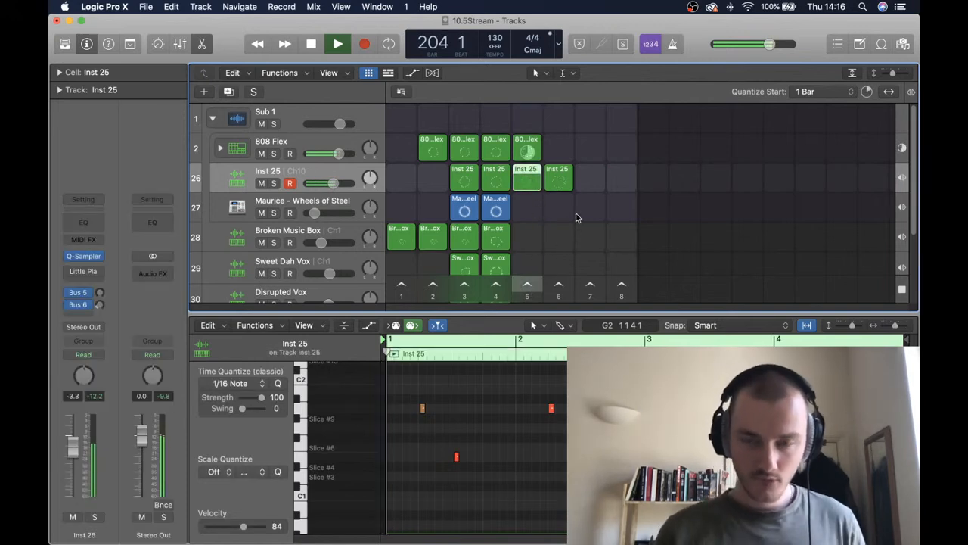
pyautogui.press('space')
# Step: Quantize all notes in the new Inst 25 cell to 1/16 notes and play the cell back
pyautogui.click(555, 457)
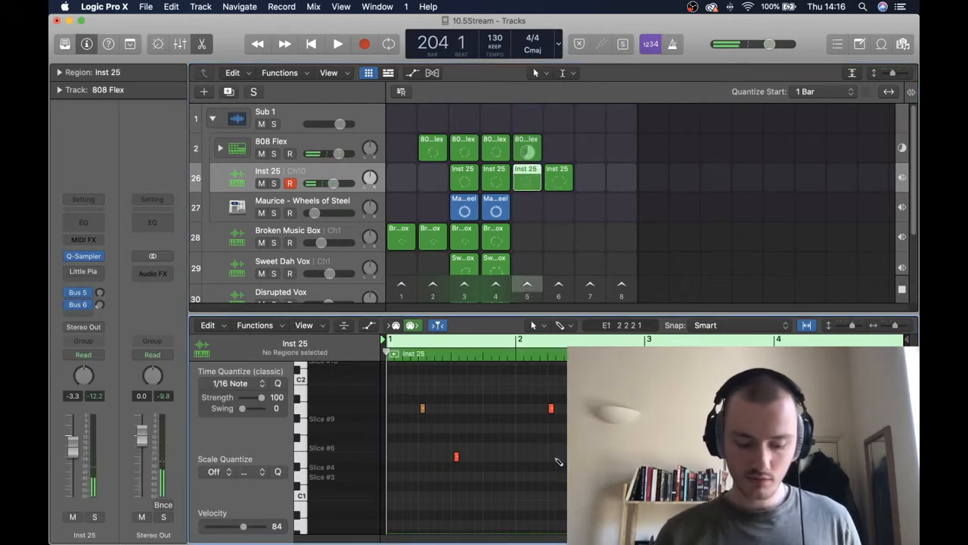
pyautogui.press('super+a')
pyautogui.click(279, 383)
pyautogui.click(527, 179)
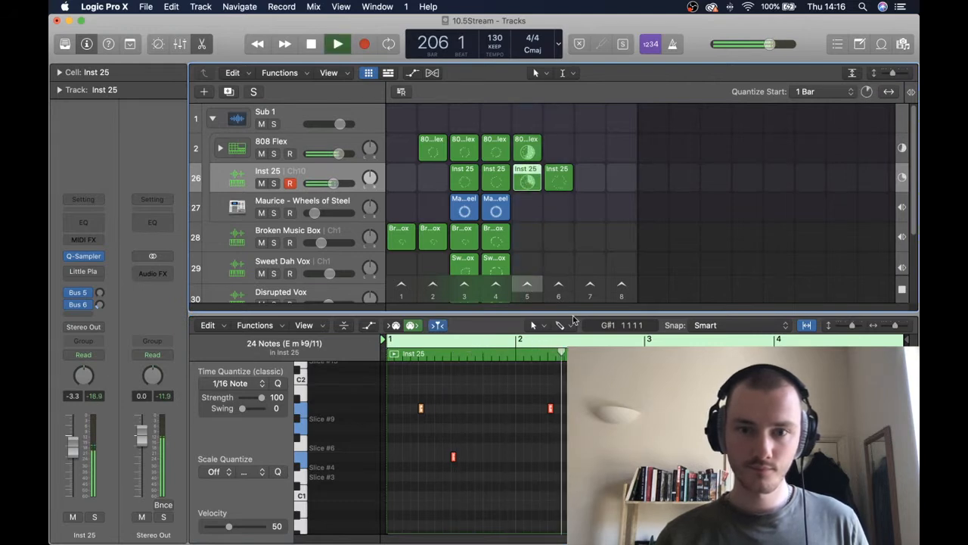
pyautogui.press('space')
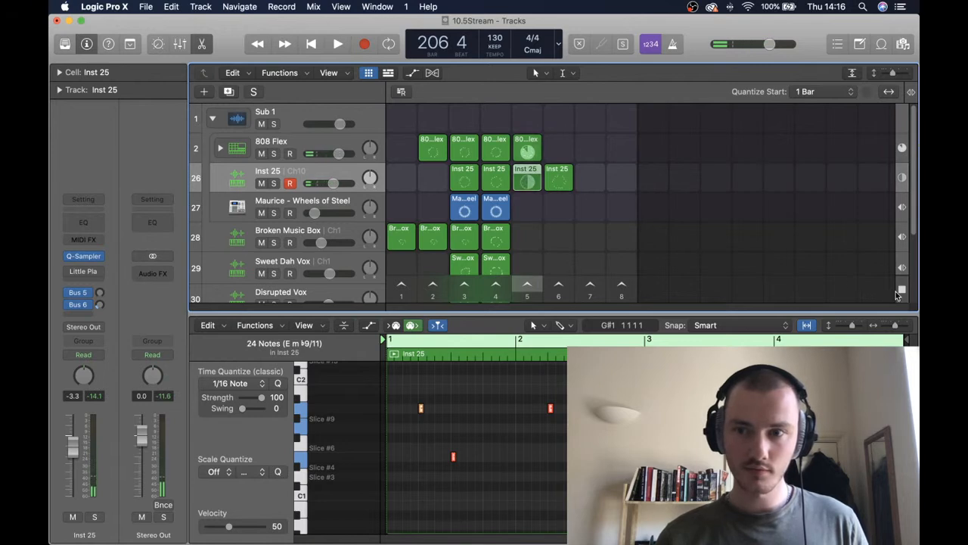
# Step: Lower the Inst 25 track to -5.4 dB during playback and copy the Maurice - Wheels of Steel cell from scene 4 to scene 5
pyautogui.press('space')
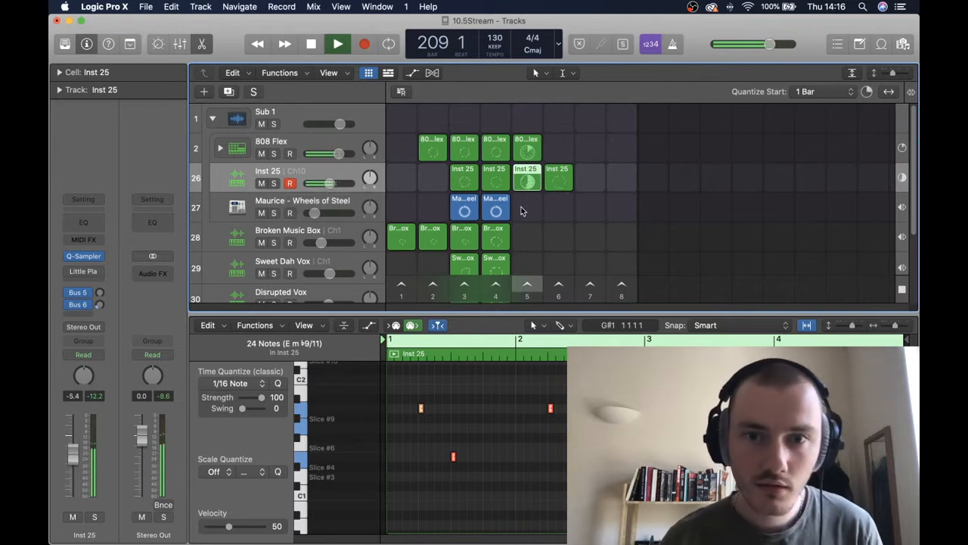
pyautogui.moveTo(502, 199); pyautogui.dragTo(518, 200)
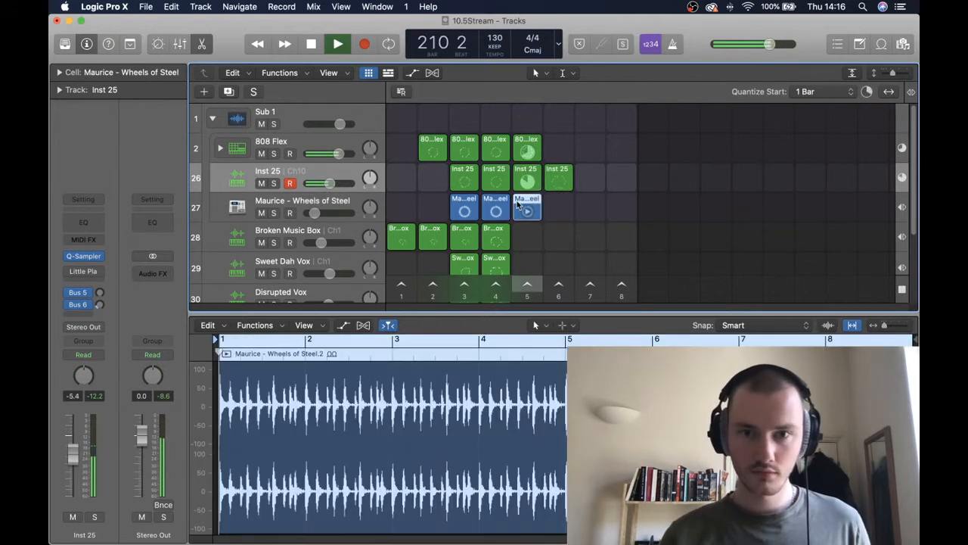
pyautogui.press('space')
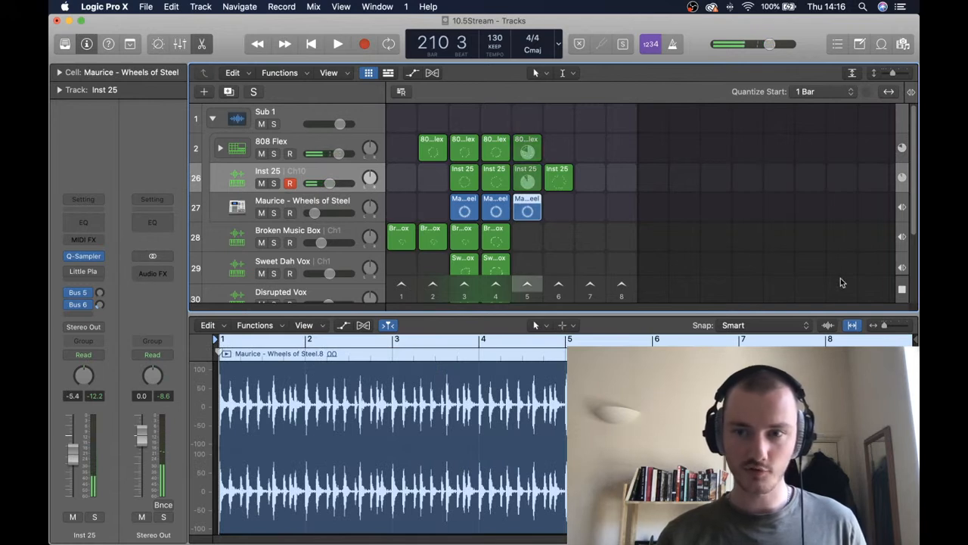
# Step: Play scene 5 with the copied loop, lower the Inst 25 track's volume to -6.0 dB, and stop playback
pyautogui.press('space')
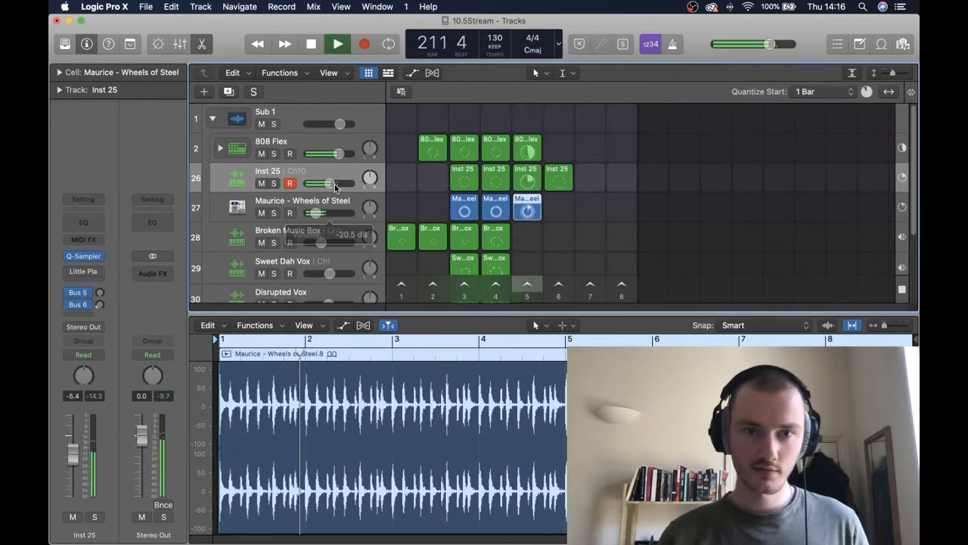
pyautogui.moveTo(330, 184); pyautogui.dragTo(326, 185)
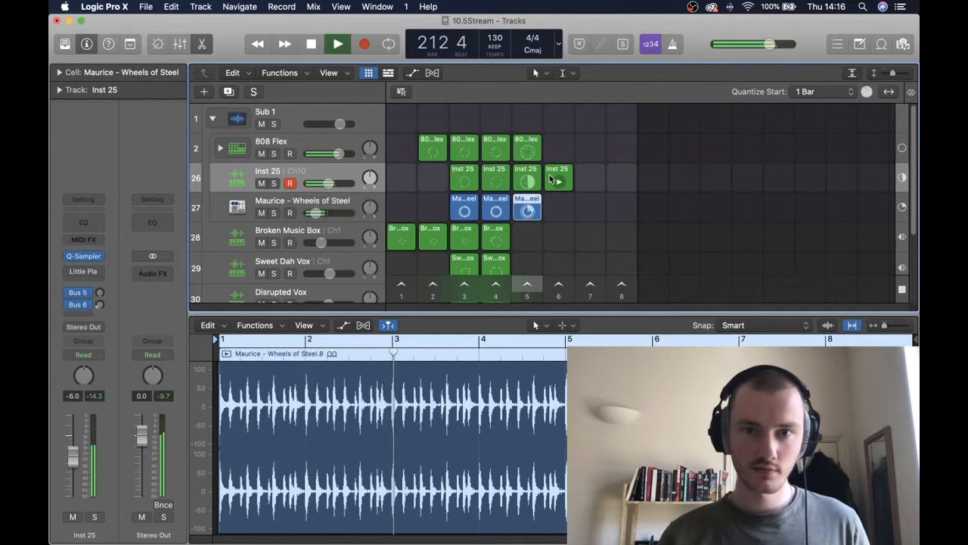
pyautogui.press('space')
# Step: Swap the Inst 25 cells of scenes 5 and 6, using the empty scene 7 slot as a temporary place
pyautogui.press('Up')
pyautogui.moveTo(565, 178); pyautogui.dragTo(595, 172)
pyautogui.moveTo(531, 178)
pyautogui.mouseDown()
pyautogui.moveTo(560, 174)
pyautogui.moveTo(522, 173)
pyautogui.mouseUp()
pyautogui.click(588, 178)
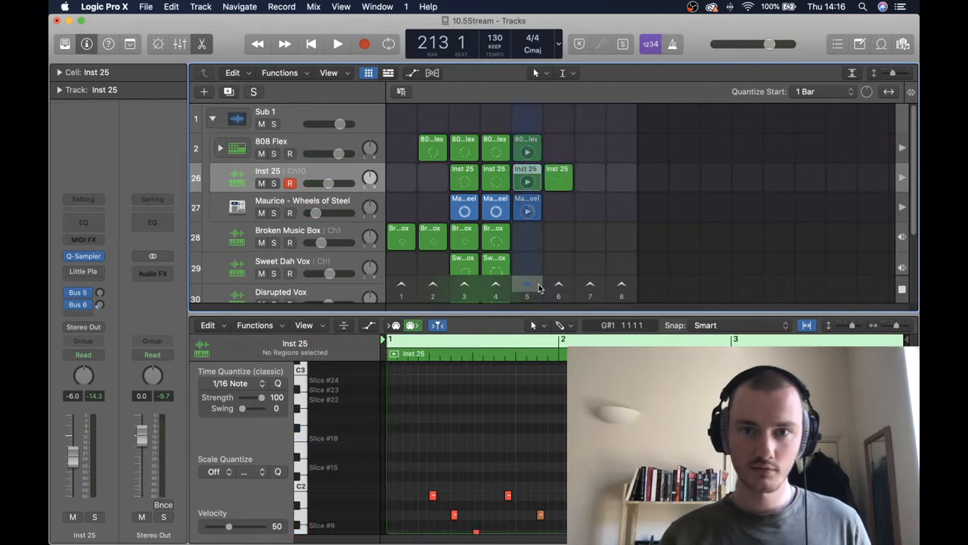
# Step: Audition scene 5 with the swapped Inst 25 cell, restarting it from the beginning, and stop playback
pyautogui.press('space')
pyautogui.press('space')
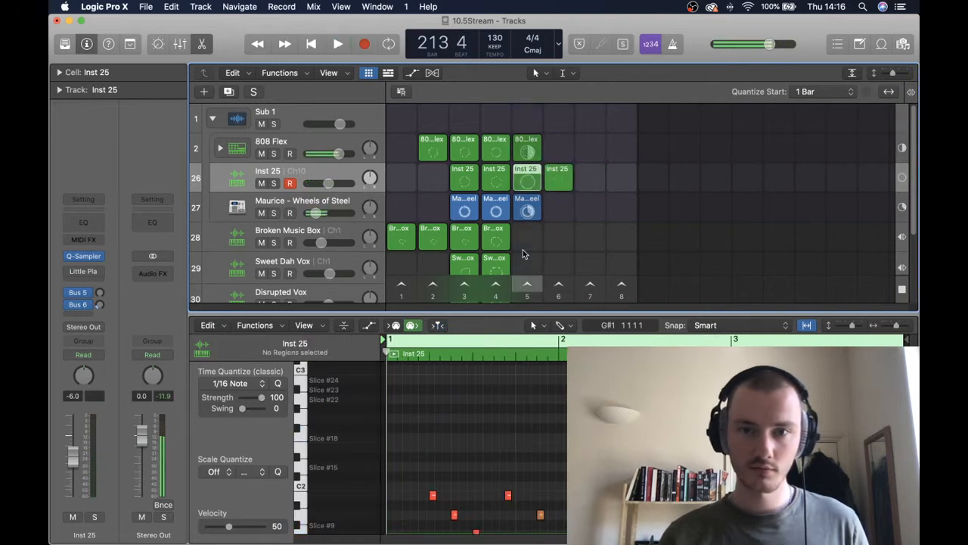
pyautogui.click(901, 289)
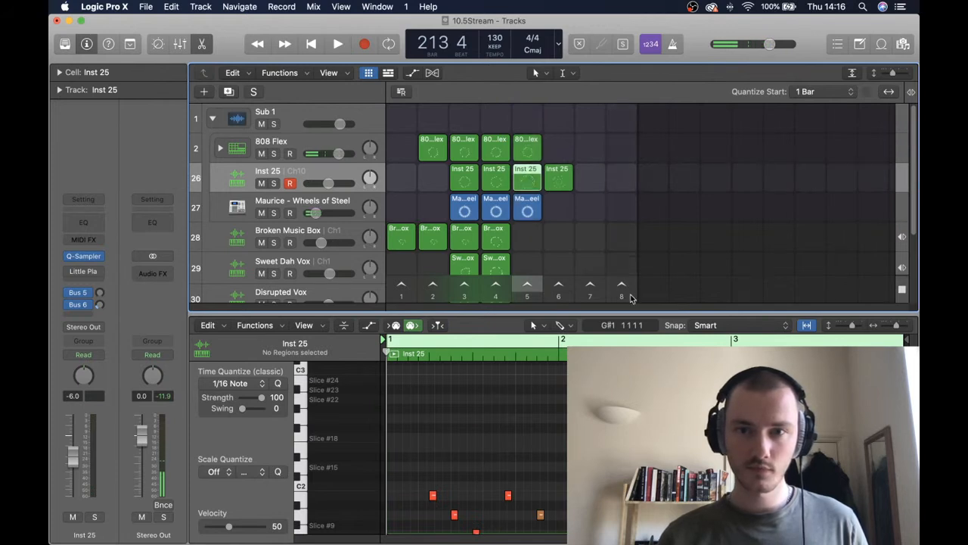
pyautogui.click(527, 284)
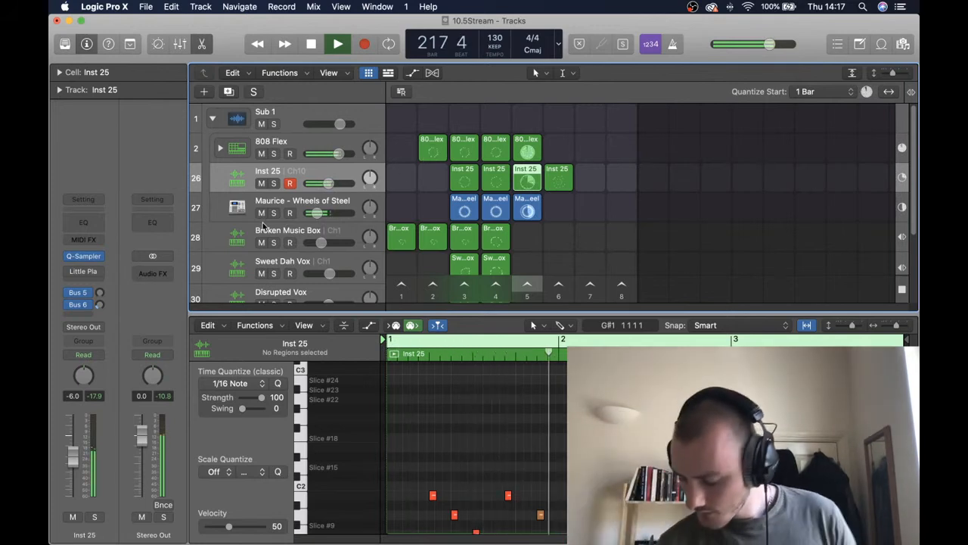
pyautogui.press('space')
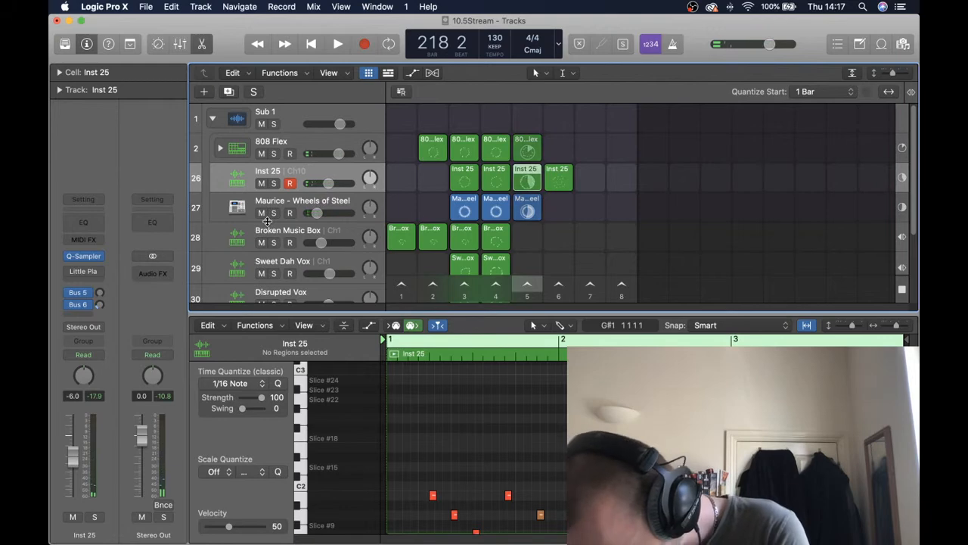
# Step: Switch to Dubler to view the Sample splice profile's triggers, and return to Logic Pro
pyautogui.moveTo(50, 357)
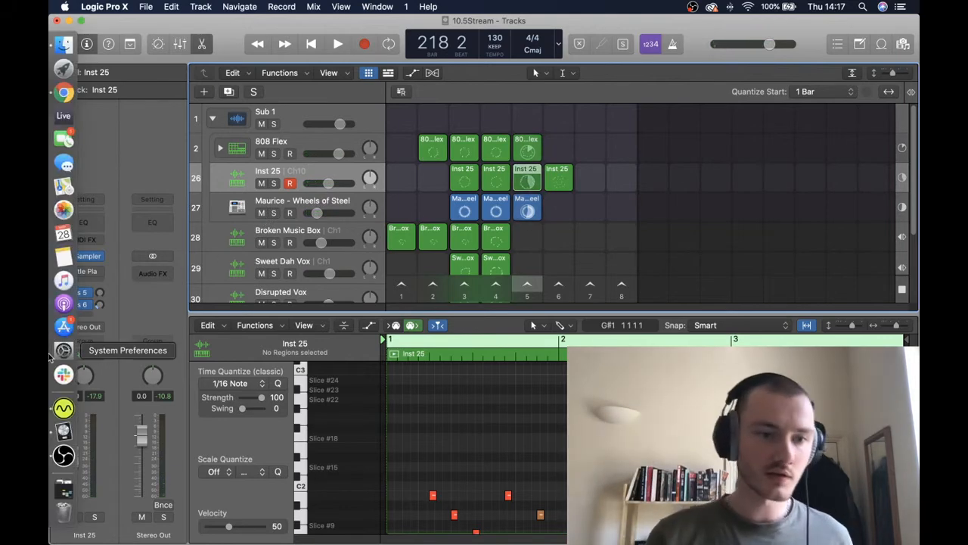
pyautogui.click(64, 409)
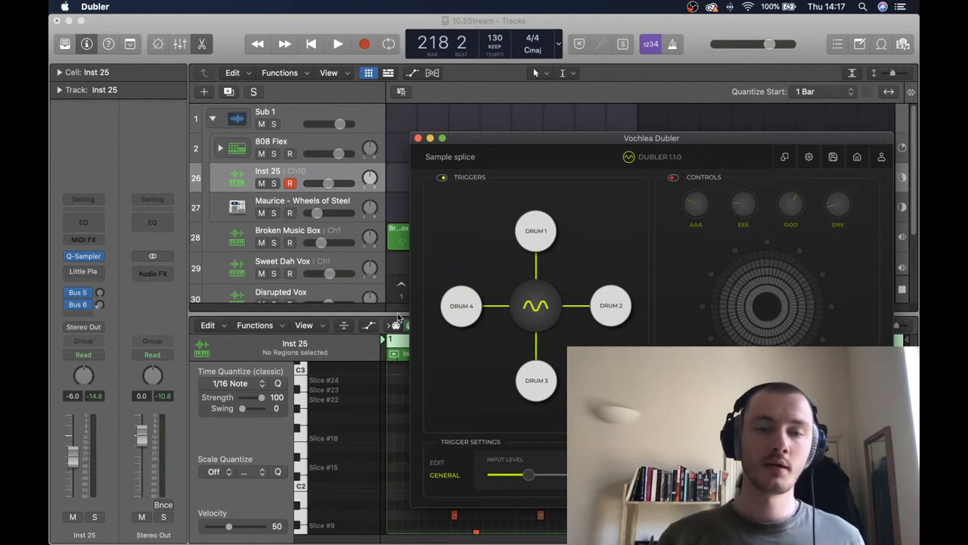
pyautogui.click(389, 279)
# Step: Play scene 5 while lowering the Inst 25 track's volume to -7.2 dB, and stop playback
pyautogui.scroll(-4, 582, 215)
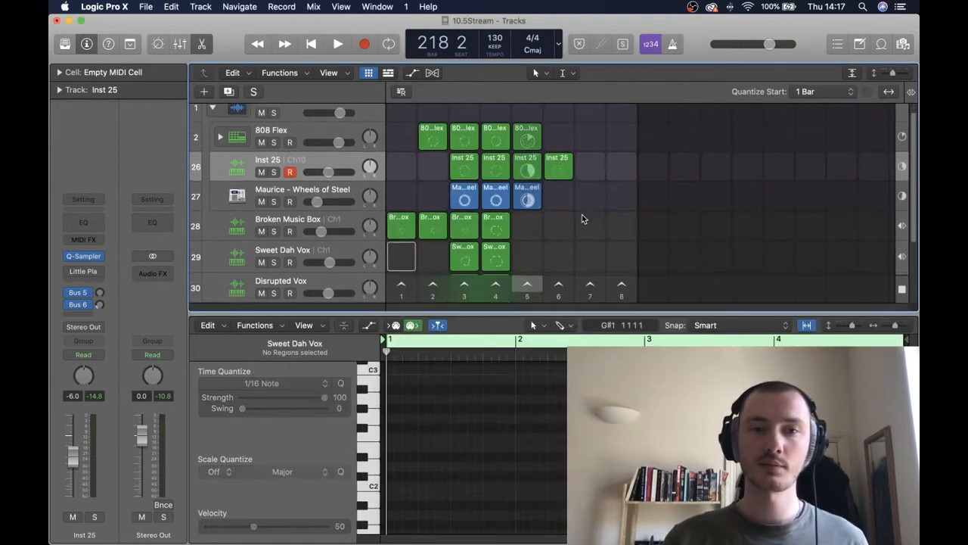
pyautogui.rightClick(584, 214)
pyautogui.click(574, 186)
pyautogui.scroll(3, 574, 186)
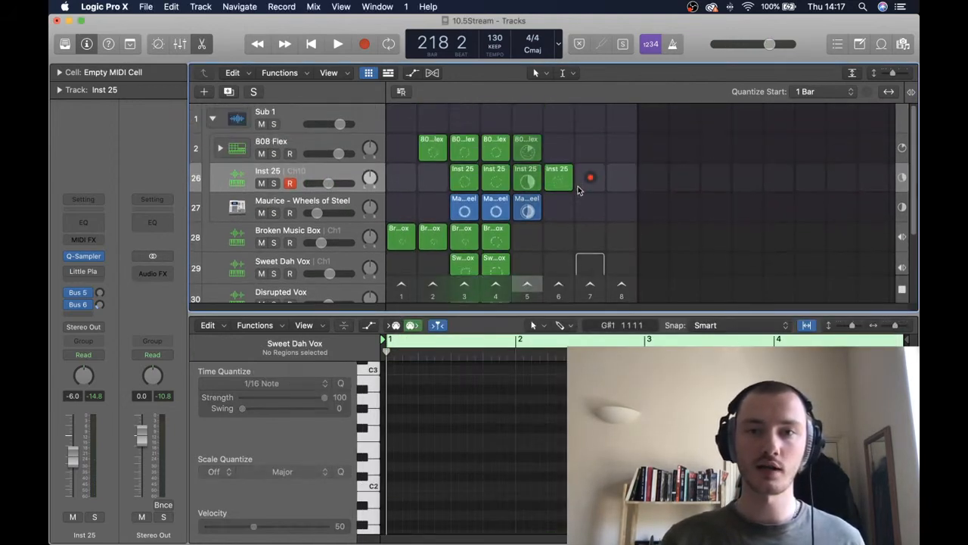
pyautogui.scroll(-1, 577, 186)
pyautogui.click(528, 285)
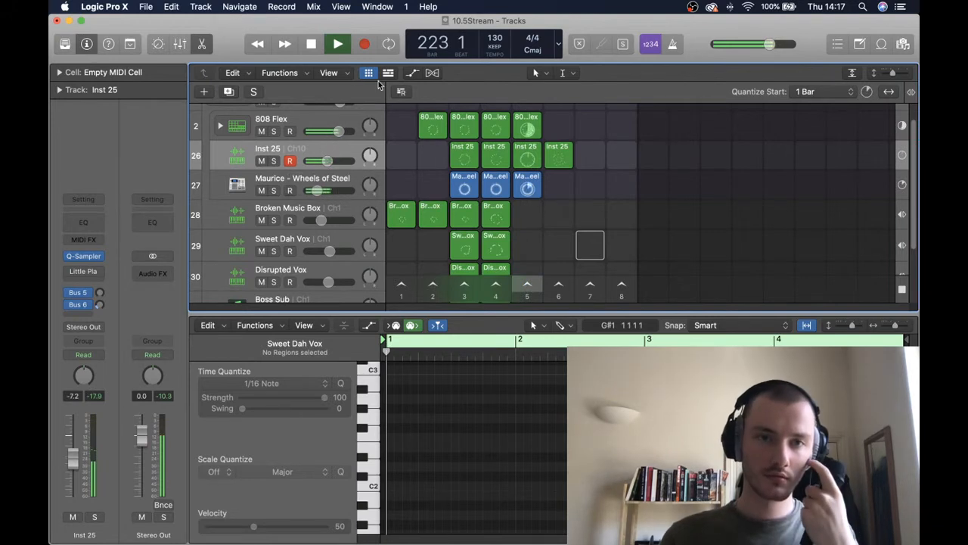
pyautogui.click(314, 44)
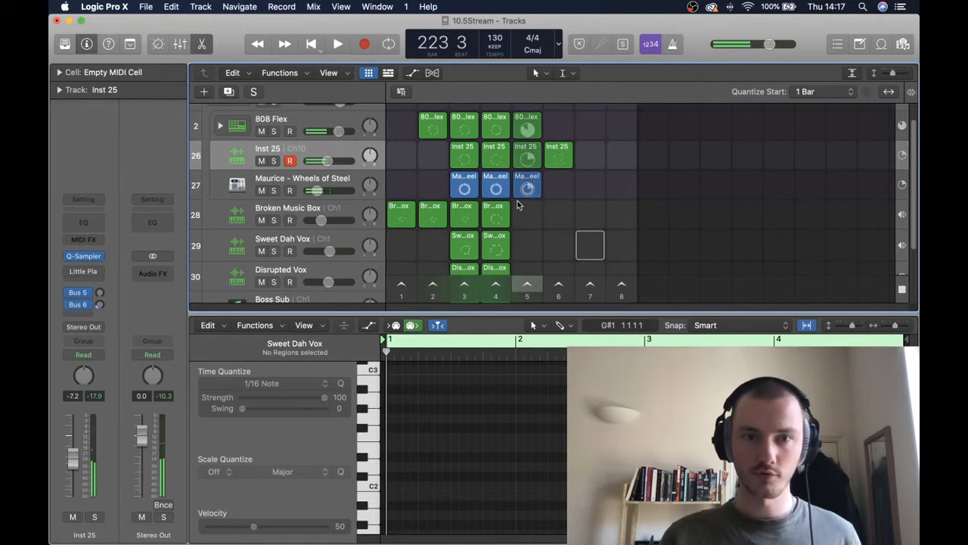
# Step: Select the Disrupted Vox track and open its Quick Sampler
pyautogui.scroll(-3, 413, 182)
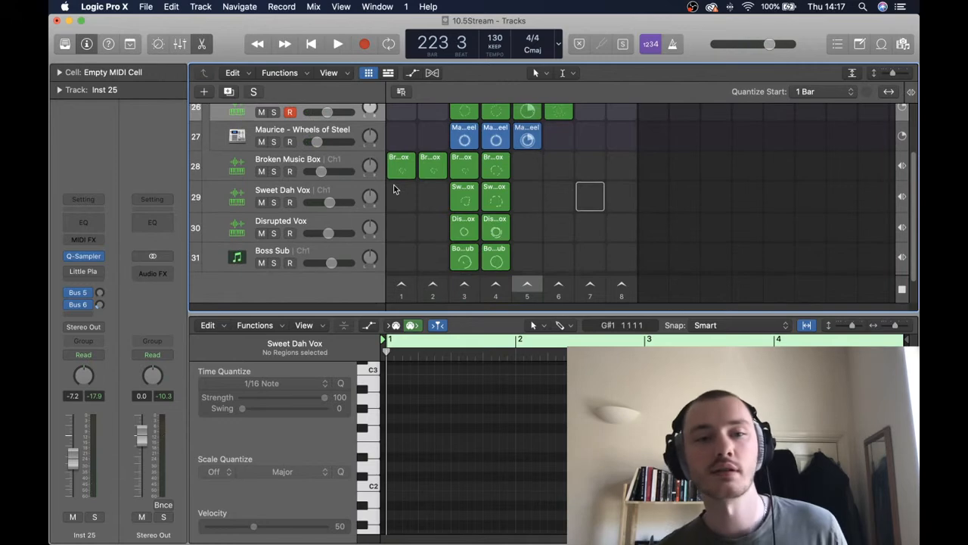
pyautogui.click(318, 219)
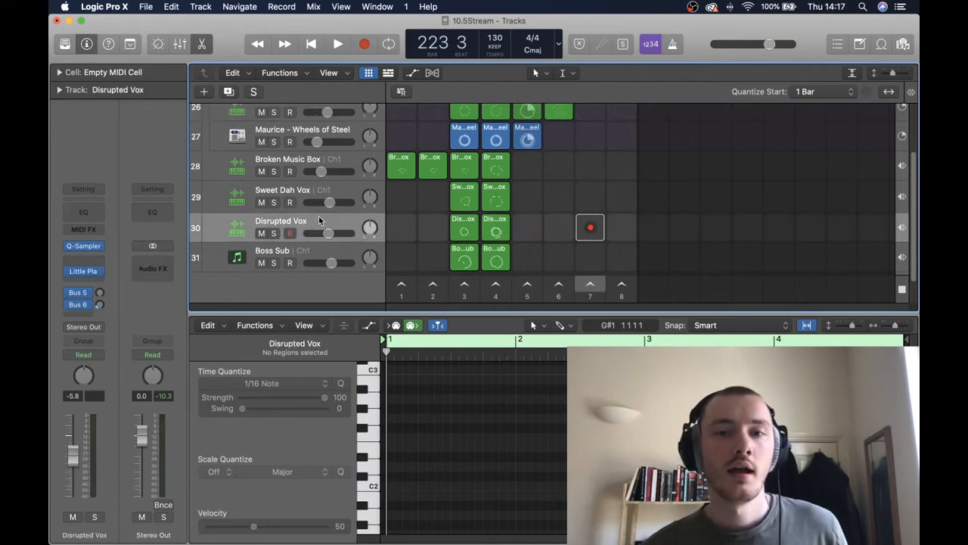
pyautogui.click(85, 247)
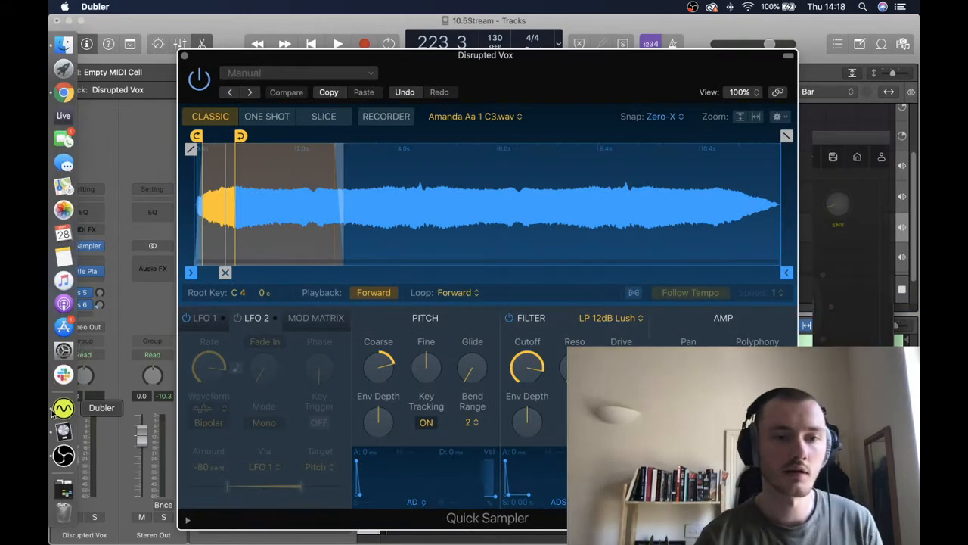
# Step: Switch to Dubler, load the Main profile, and turn off its triggers
pyautogui.click(65, 432)
pyautogui.click(442, 178)
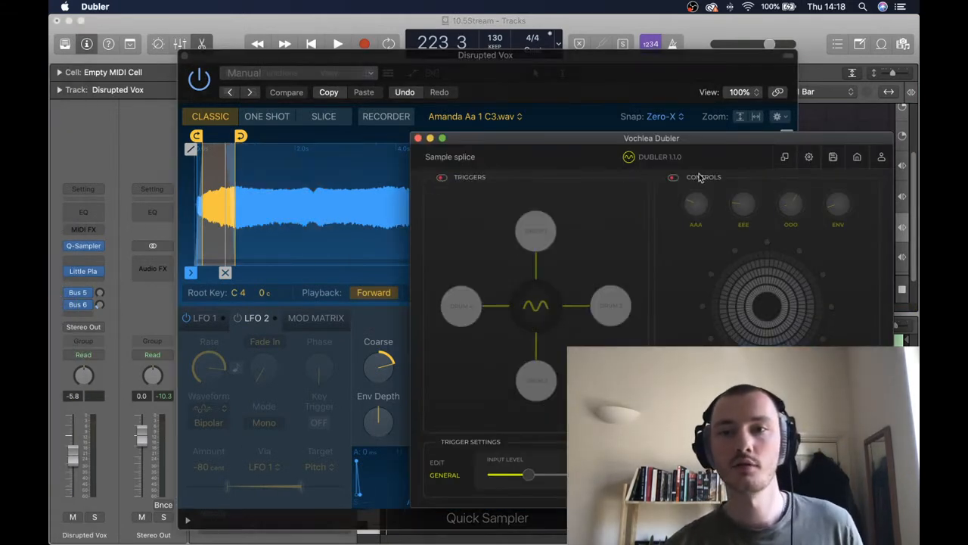
pyautogui.click(441, 178)
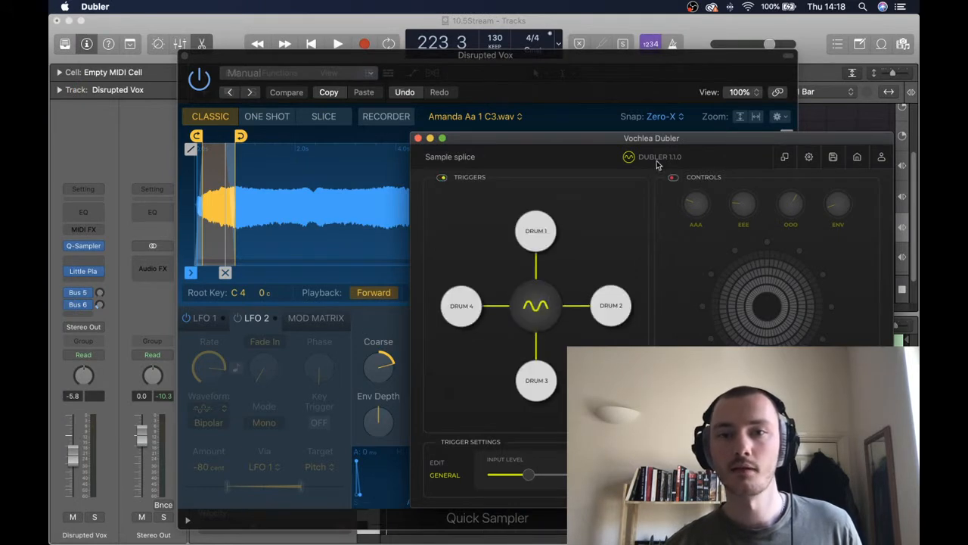
pyautogui.click(856, 159)
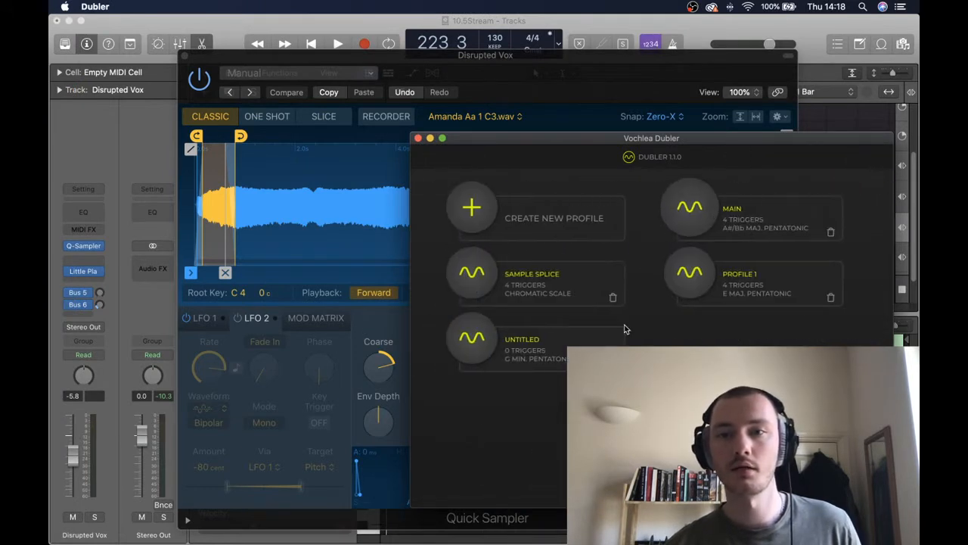
pyautogui.click(680, 208)
pyautogui.click(441, 179)
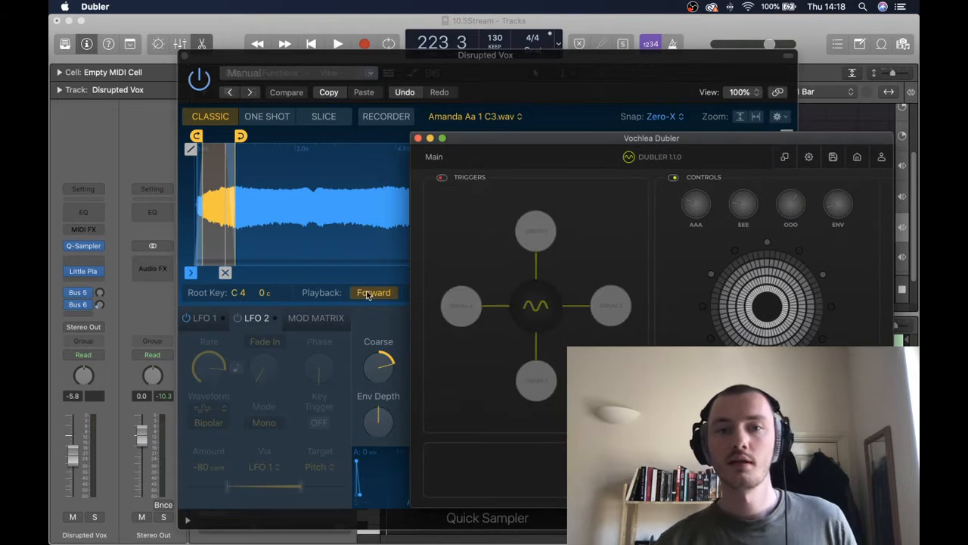
# Step: Check Dubler's key and pitch control settings, and return to Logic Pro's Quick Sampler to test the Disrupted Vox sound
pyautogui.click(742, 294)
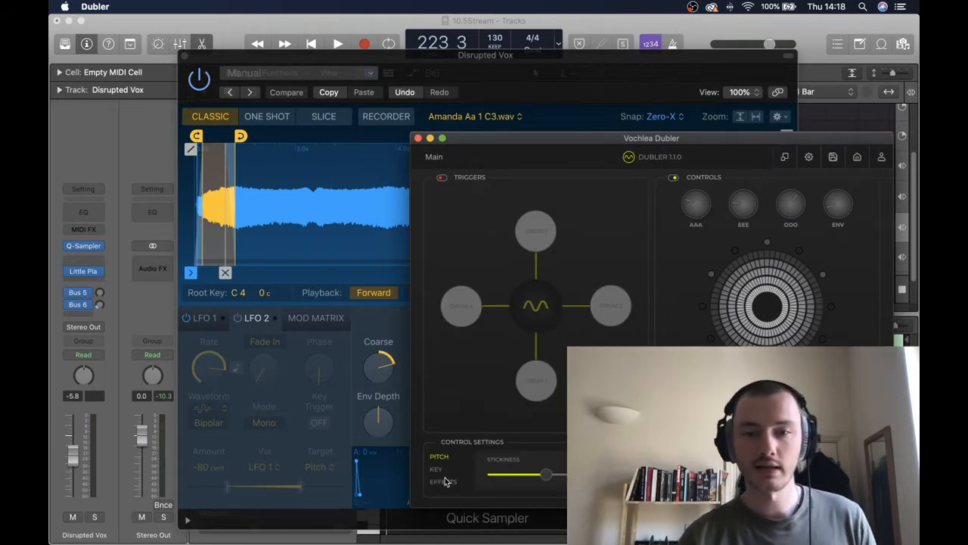
pyautogui.click(438, 469)
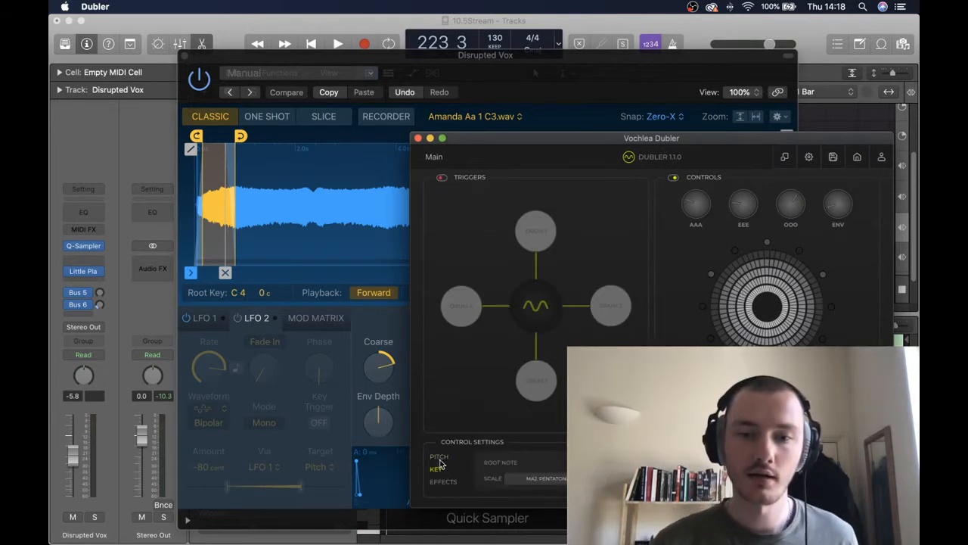
pyautogui.click(439, 457)
pyautogui.click(400, 328)
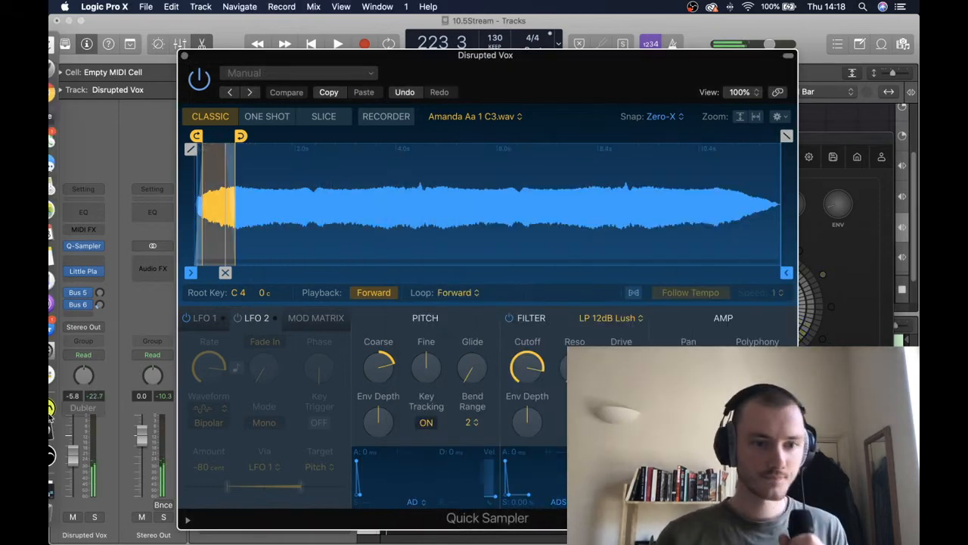
# Step: Switch to Dubler, move its window down below the Quick Sampler header, and return to Logic Pro's Quick Sampler
pyautogui.click(55, 415)
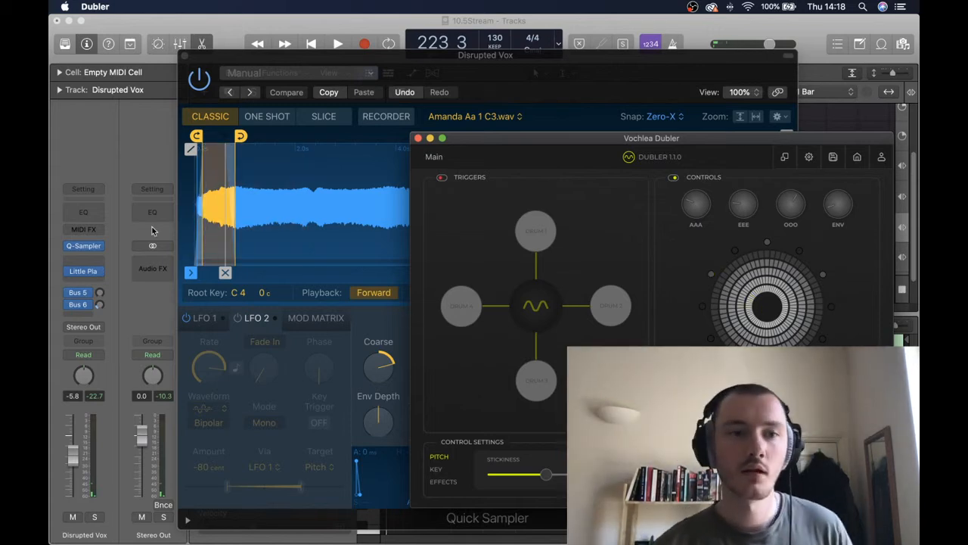
pyautogui.moveTo(464, 141); pyautogui.dragTo(466, 172)
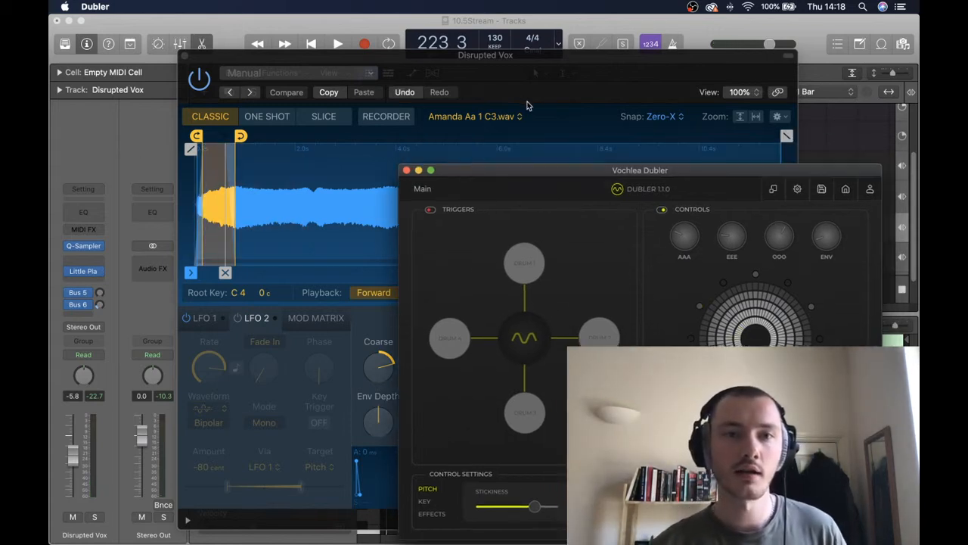
pyautogui.click(545, 84)
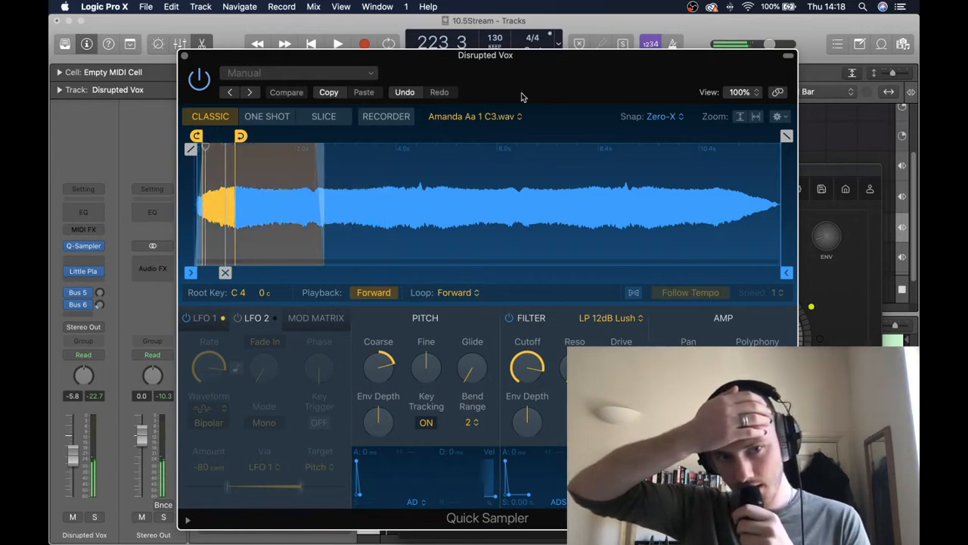
# Step: Inspect LFO 1 and LFO 2, audition the vox with LFO 2 switched on and back off, and close Quick Sampler
pyautogui.click(207, 322)
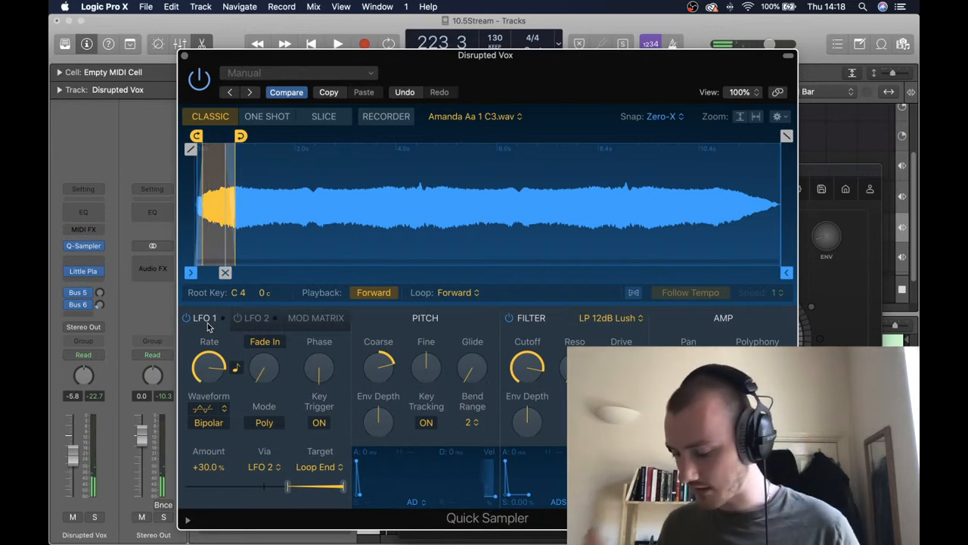
pyautogui.click(253, 318)
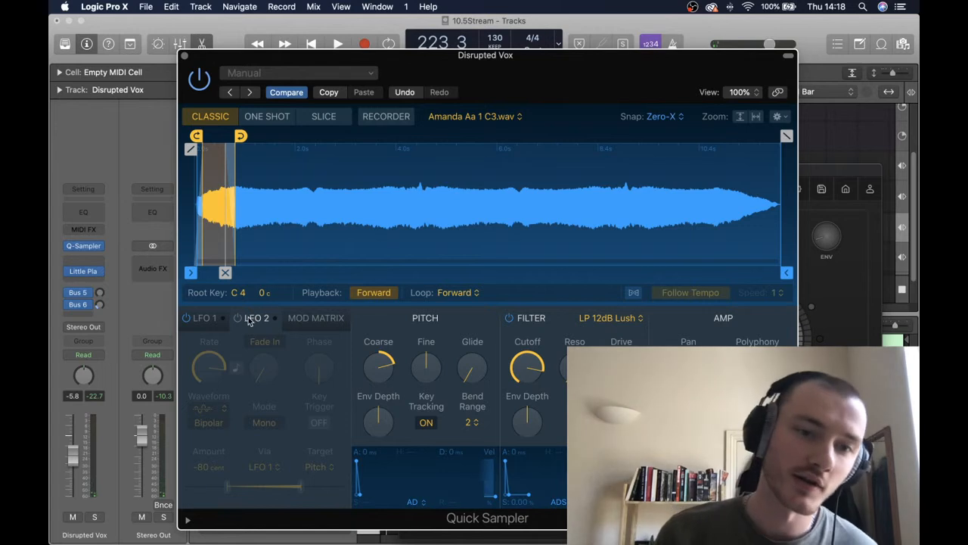
pyautogui.click(238, 319)
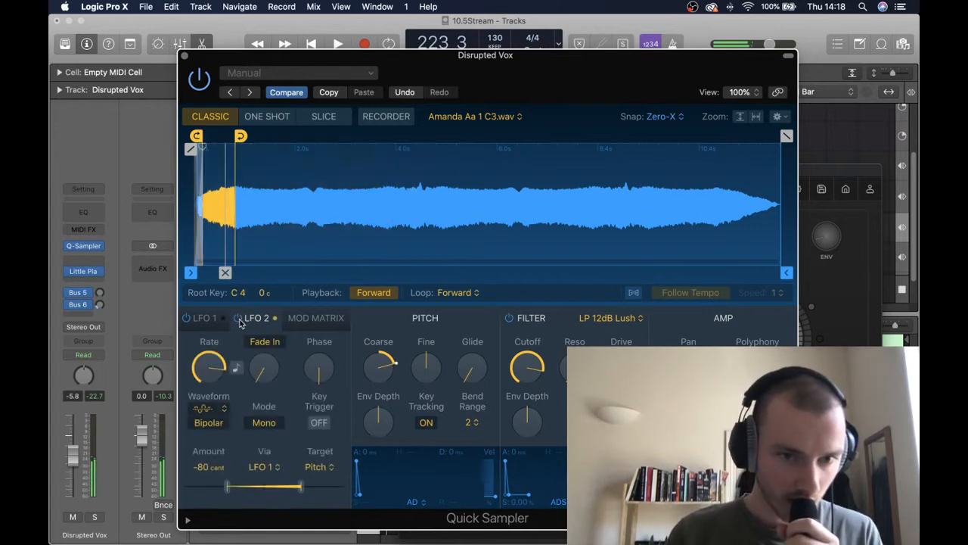
pyautogui.click(238, 318)
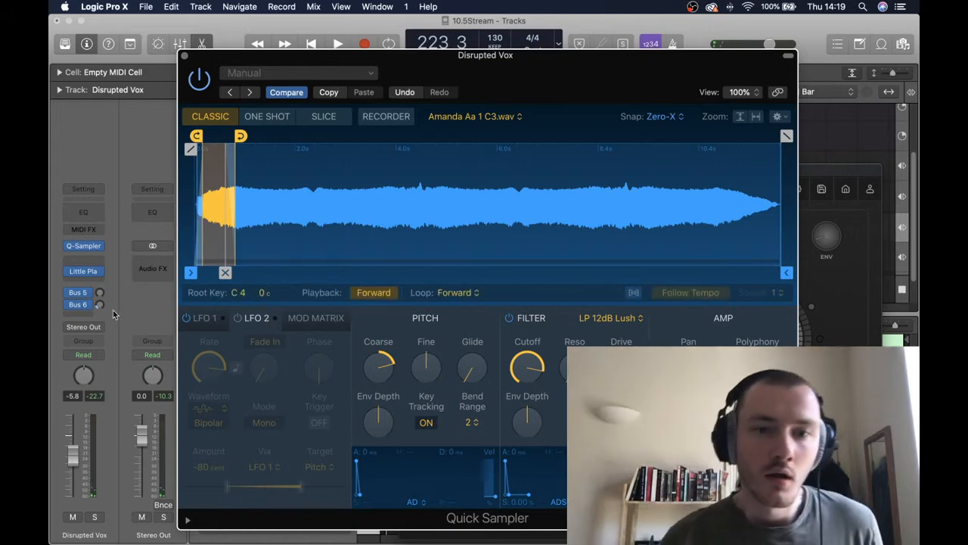
pyautogui.click(114, 314)
pyautogui.click(185, 57)
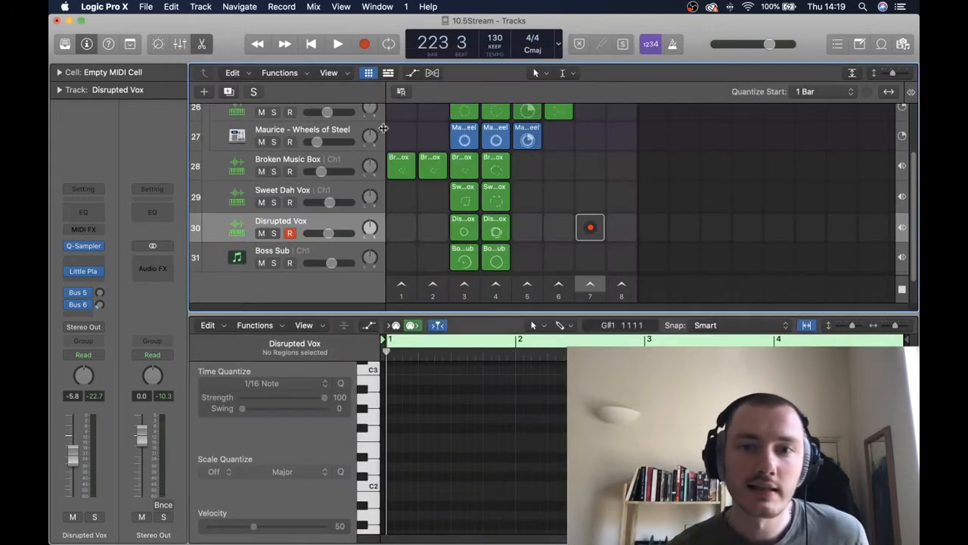
# Step: Record a voice-controlled Disrupted Vox cell in scene 5 over the playing loops, raising the track's volume to -3.5 dB
pyautogui.scroll(1, 586, 166)
pyautogui.click(528, 247)
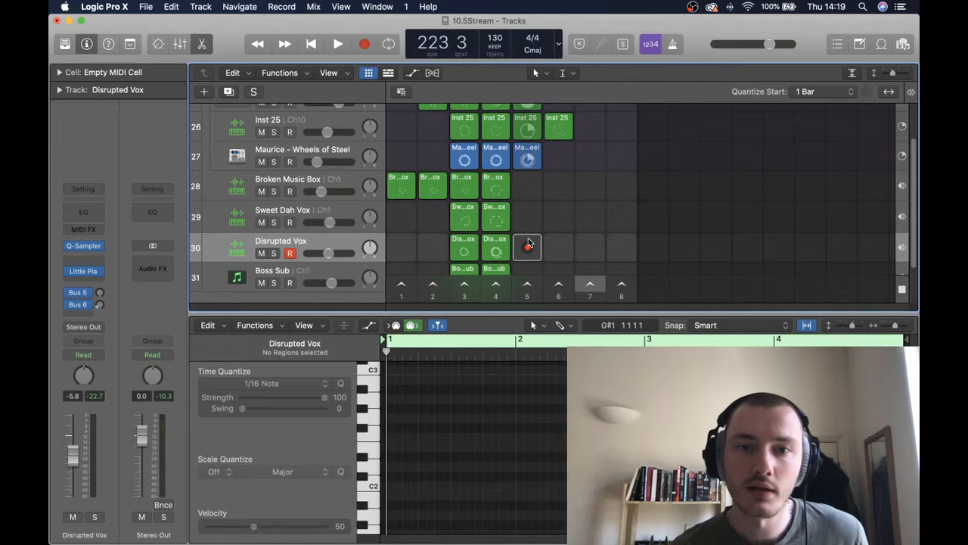
pyautogui.scroll(-1, 586, 228)
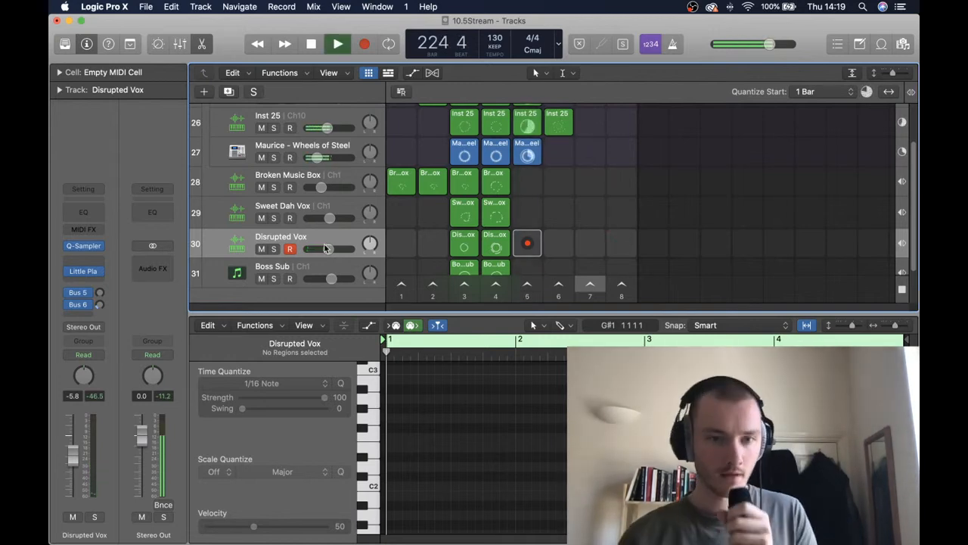
pyautogui.moveTo(329, 252); pyautogui.dragTo(342, 253)
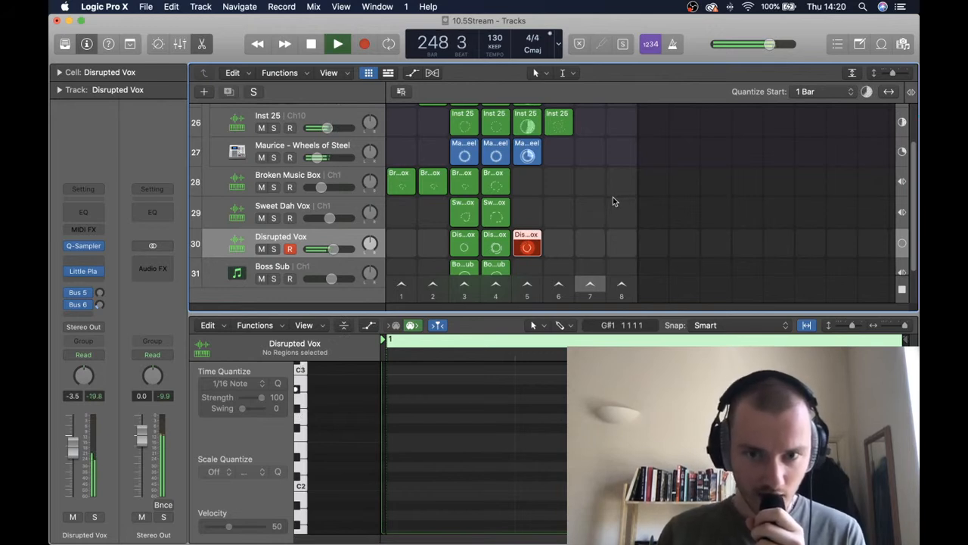
pyautogui.click(530, 250)
# Step: Delete the unwanted notes from the scene 5 Disrupted Vox cell and quantize all remaining notes to 1/16 Note
pyautogui.moveTo(761, 437); pyautogui.dragTo(828, 463)
pyautogui.press('Delete')
pyautogui.scroll(1, 828, 463)
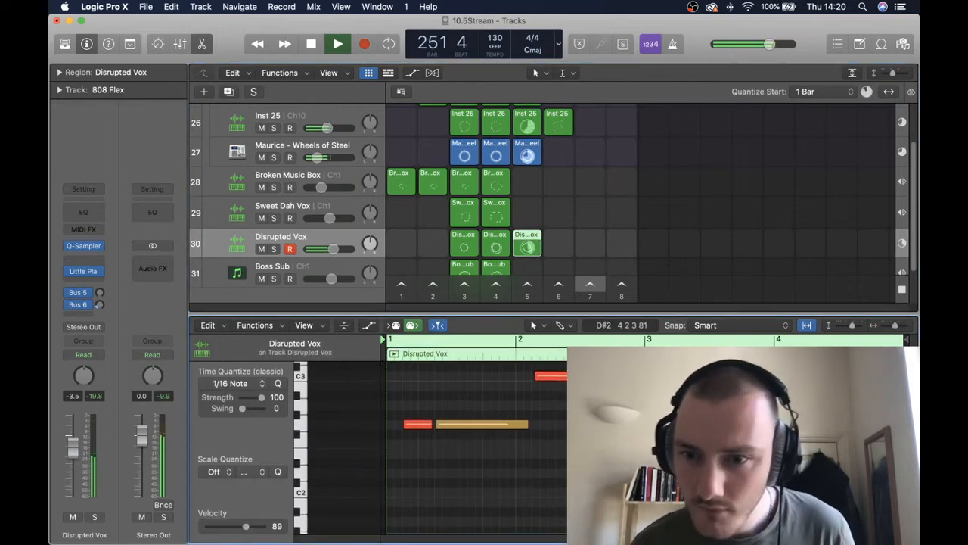
pyautogui.scroll(3, 828, 463)
pyautogui.scroll(1, 829, 463)
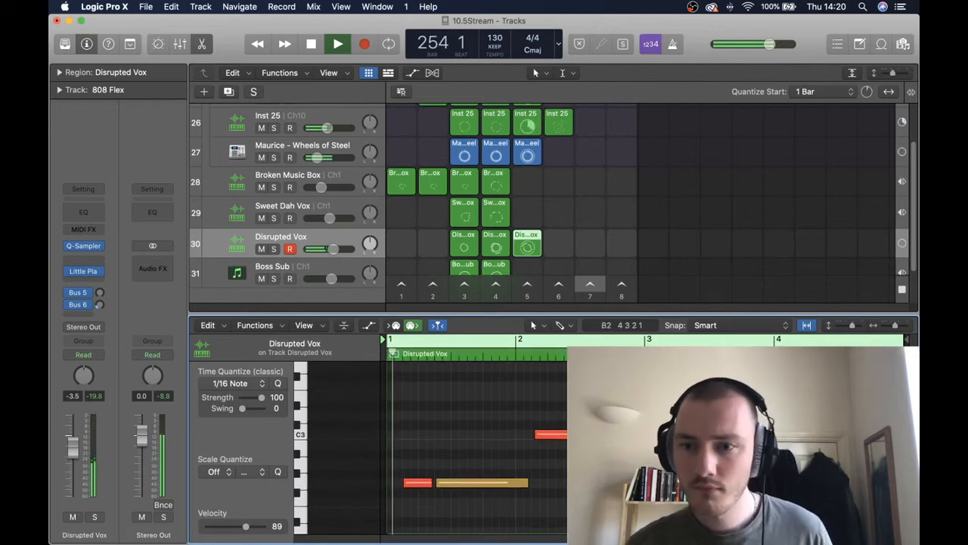
pyautogui.press('super+a')
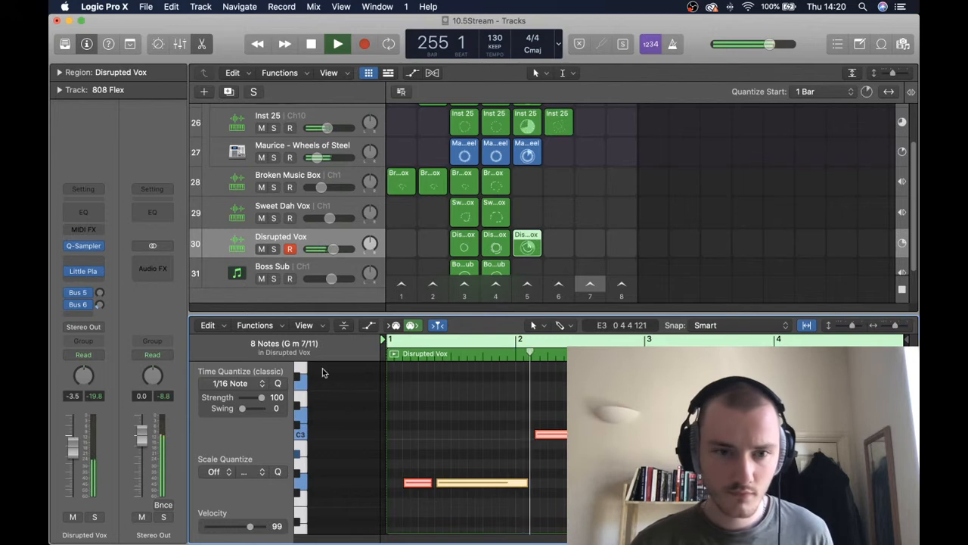
# Step: Deselect the notes, audition the Disrupted Vox track in solo, and turn its solo off again
pyautogui.click(677, 492)
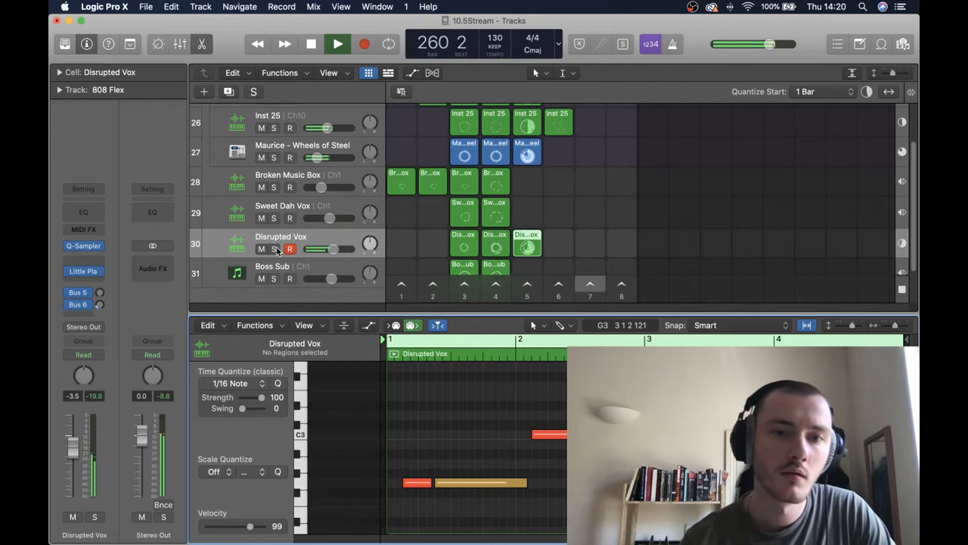
pyautogui.click(275, 249)
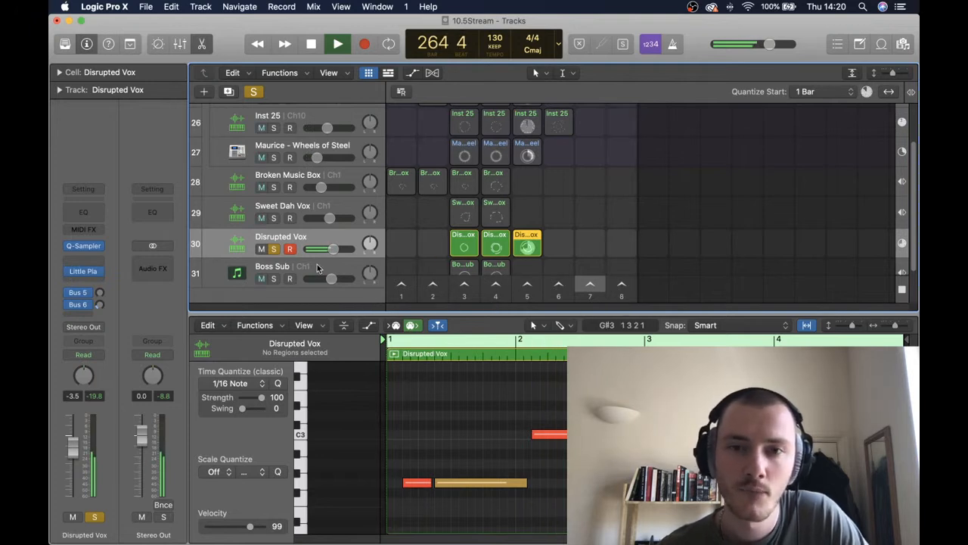
pyautogui.click(274, 250)
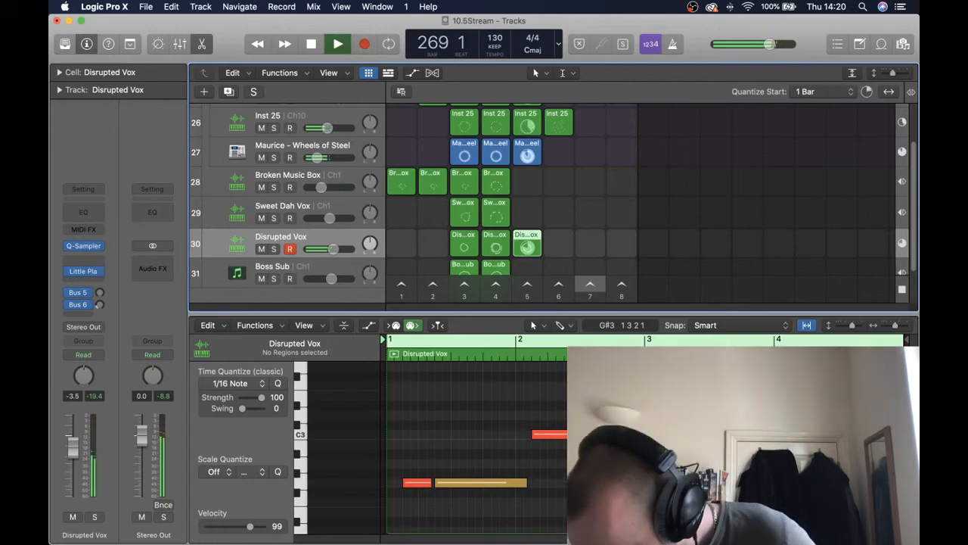
# Step: Switch to Dubler to sing along with the playing scene, and return to Logic Pro's Boss Sub track and stop playback
pyautogui.moveTo(51, 423)
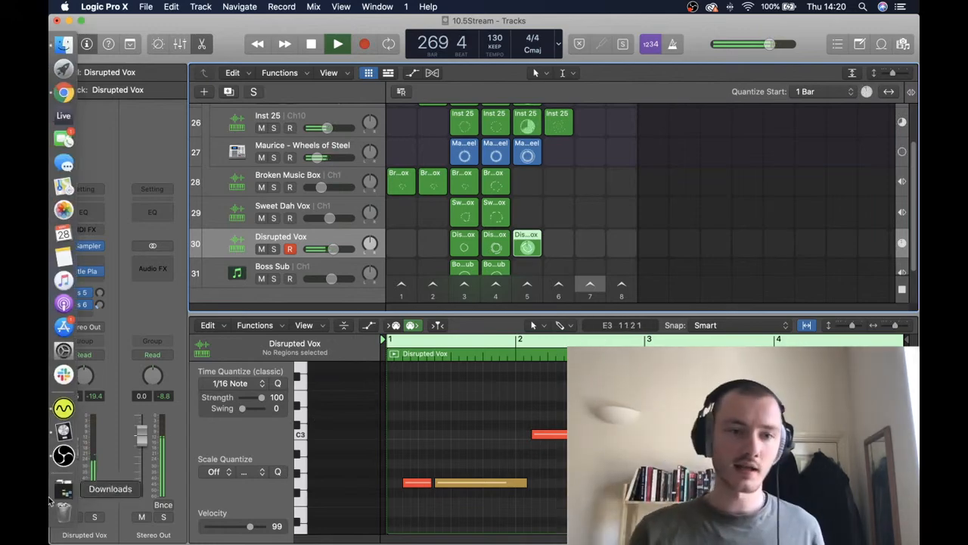
pyautogui.click(64, 409)
pyautogui.moveTo(713, 173); pyautogui.dragTo(674, 139)
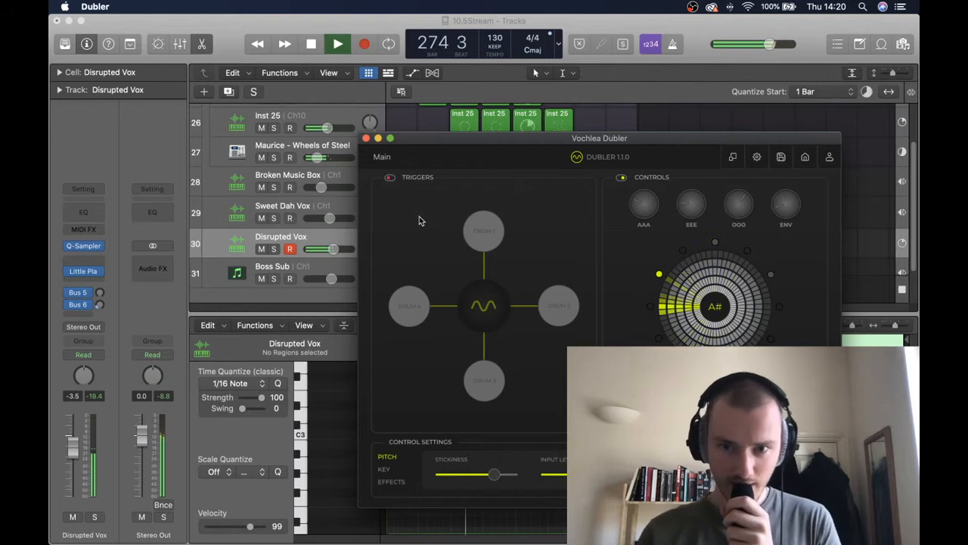
pyautogui.click(308, 264)
pyautogui.press('space')
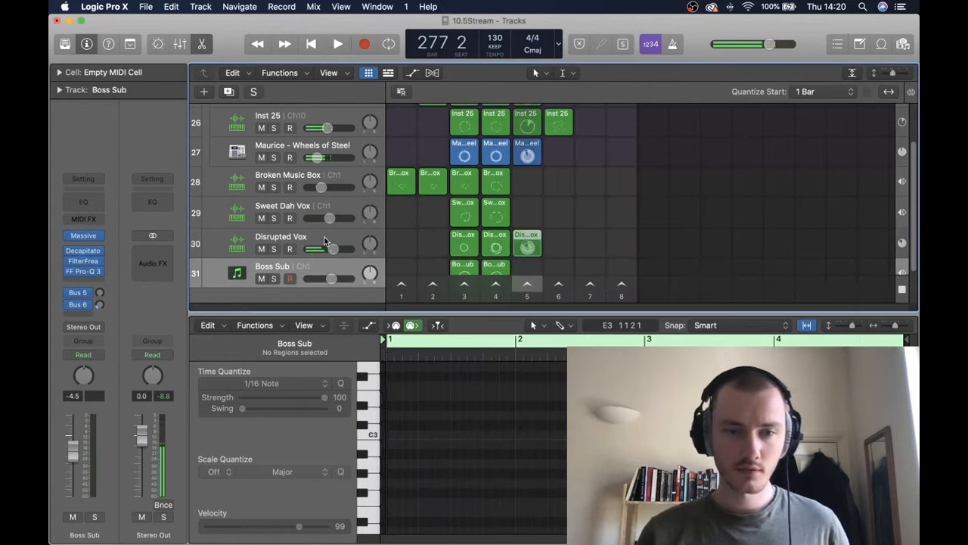
# Step: Select the Disrupted Vox track, switch to Dubler, and check the key and pitch control settings
pyautogui.click(325, 236)
pyautogui.moveTo(52, 380)
pyautogui.click(63, 409)
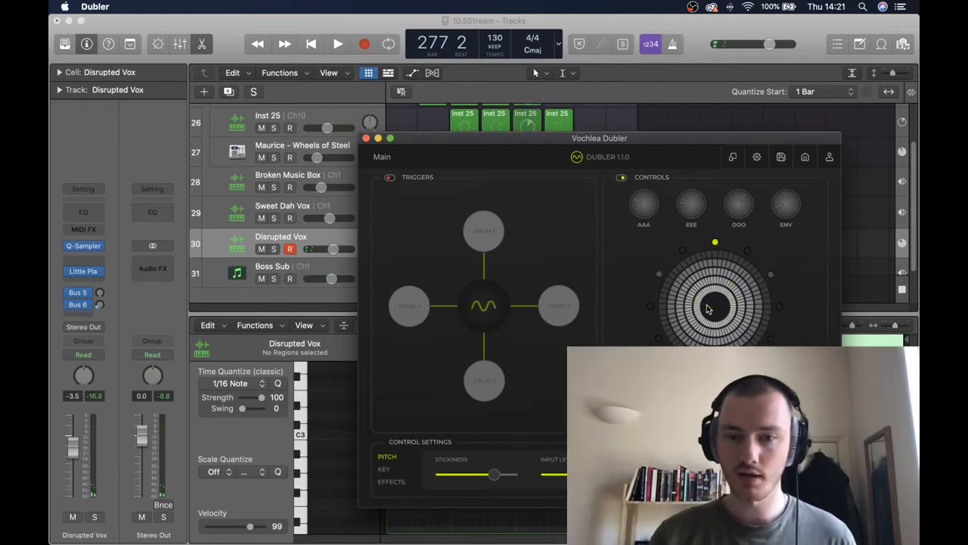
pyautogui.click(386, 469)
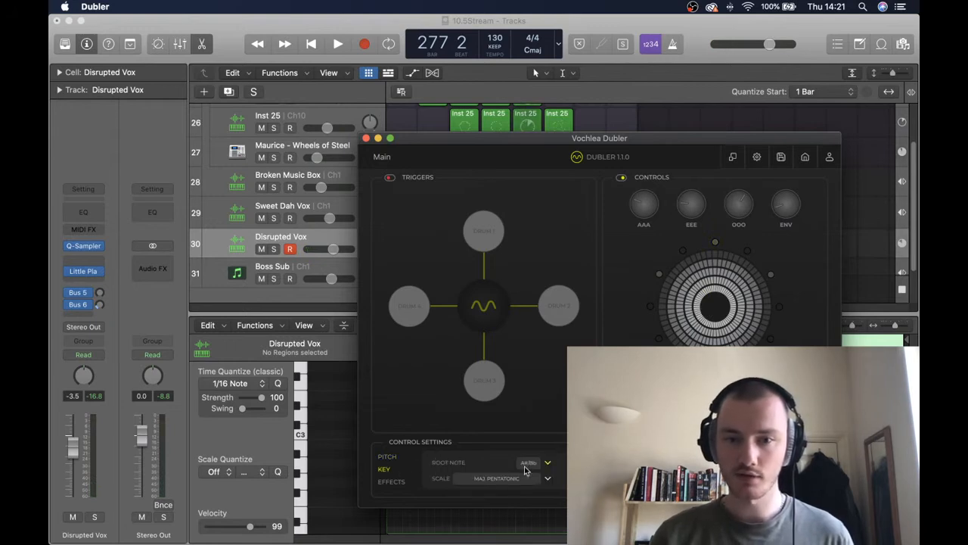
pyautogui.click(393, 458)
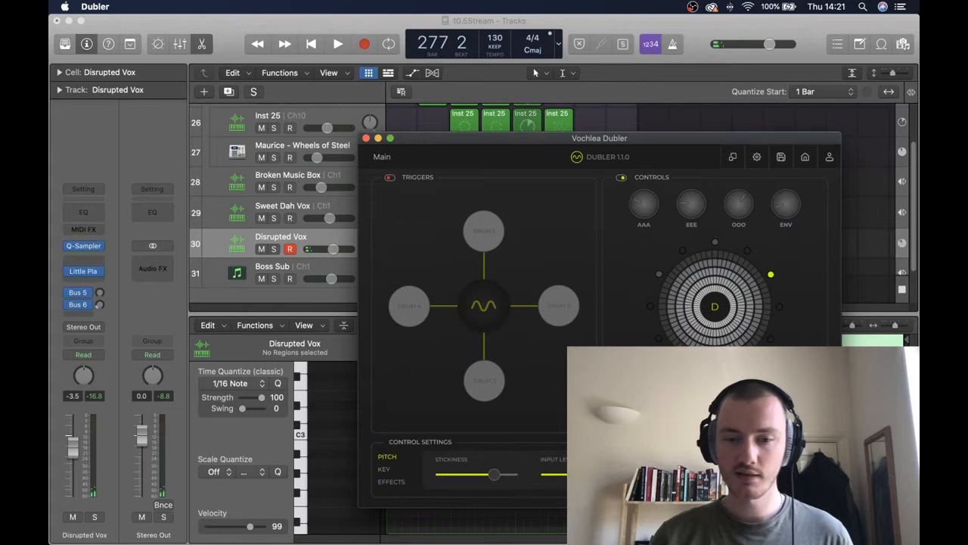
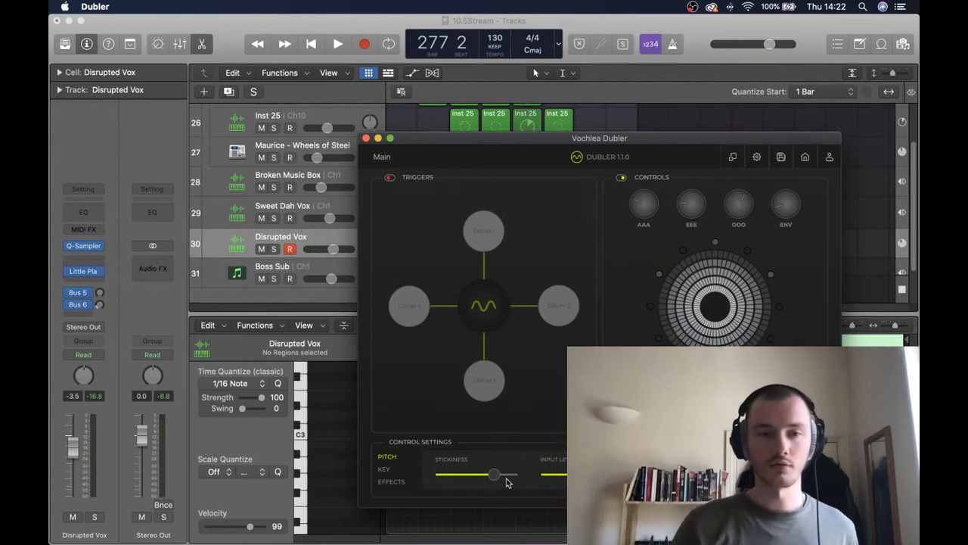
# Step: Return to Logic Pro, look at the Disrupted Vox track's Quick Sampler settings, and close the instrument window
pyautogui.click(329, 247)
pyautogui.click(80, 246)
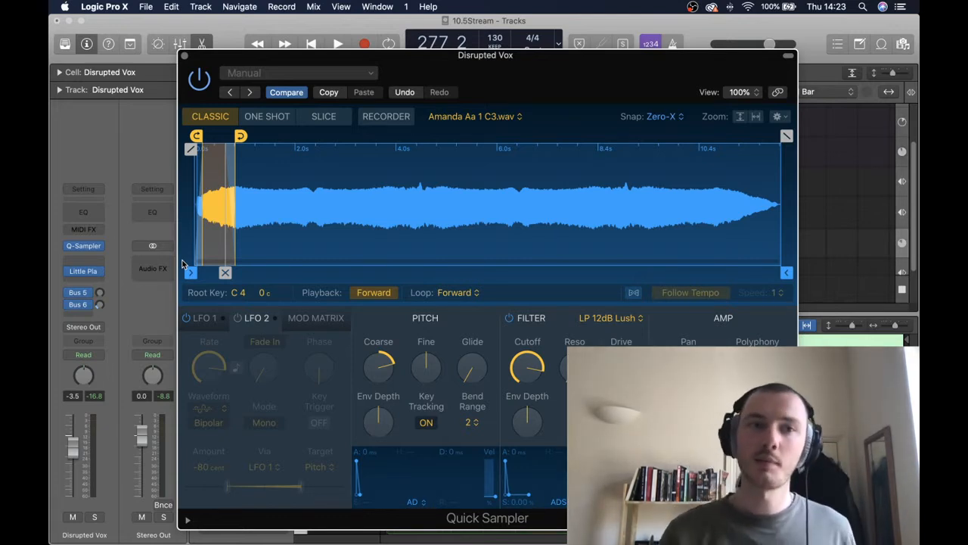
pyautogui.click(183, 57)
# Step: Play the scene, switch to Dubler to sing along on Disrupted Vox, and return to Logic Pro
pyautogui.press('space')
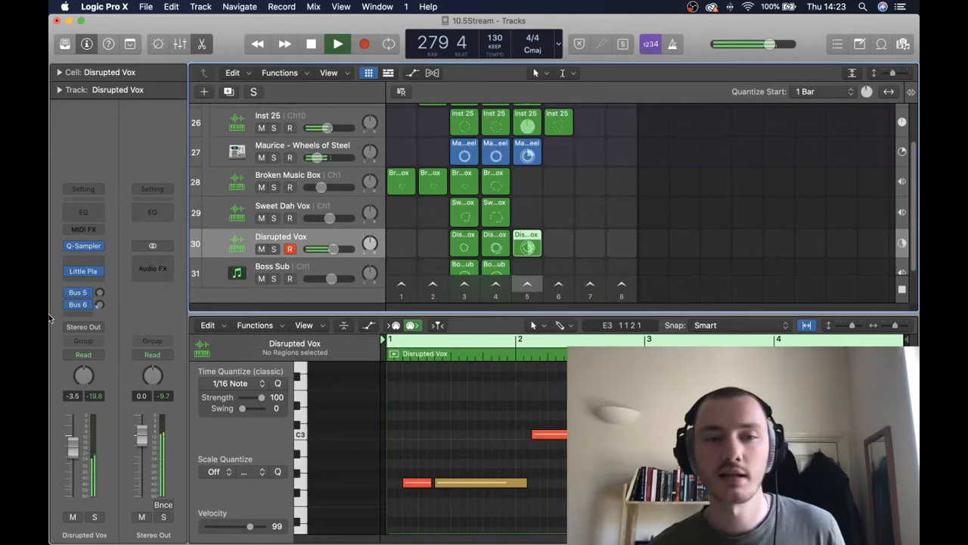
pyautogui.click(26, 401)
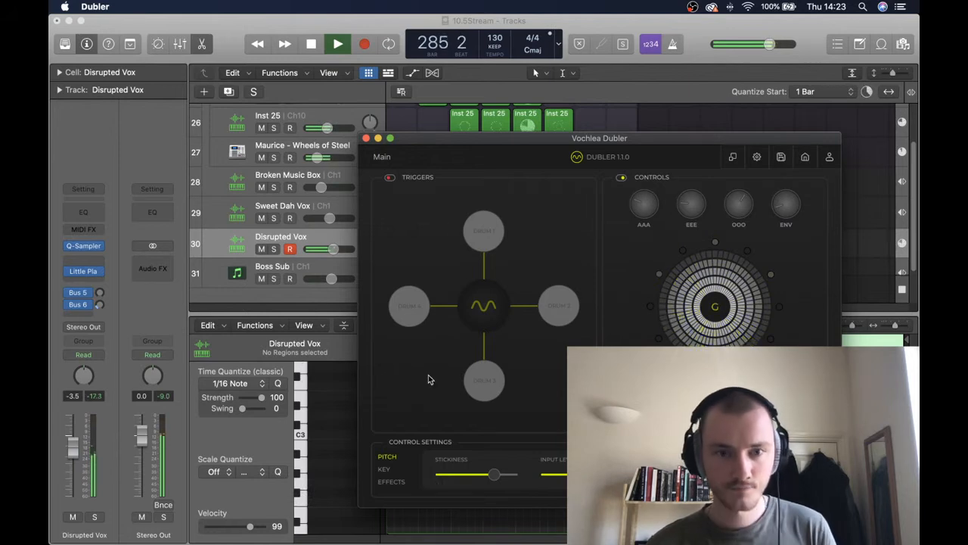
pyautogui.click(315, 284)
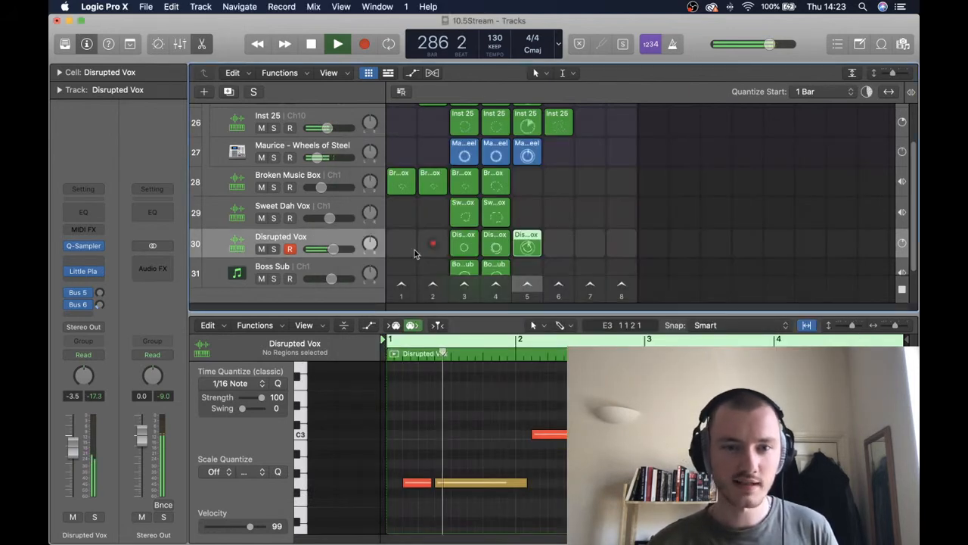
# Step: Turn on LFO 2 in the Disrupted Vox Quick Sampler after comparing it on and off during playback, and stop playback
pyautogui.click(84, 247)
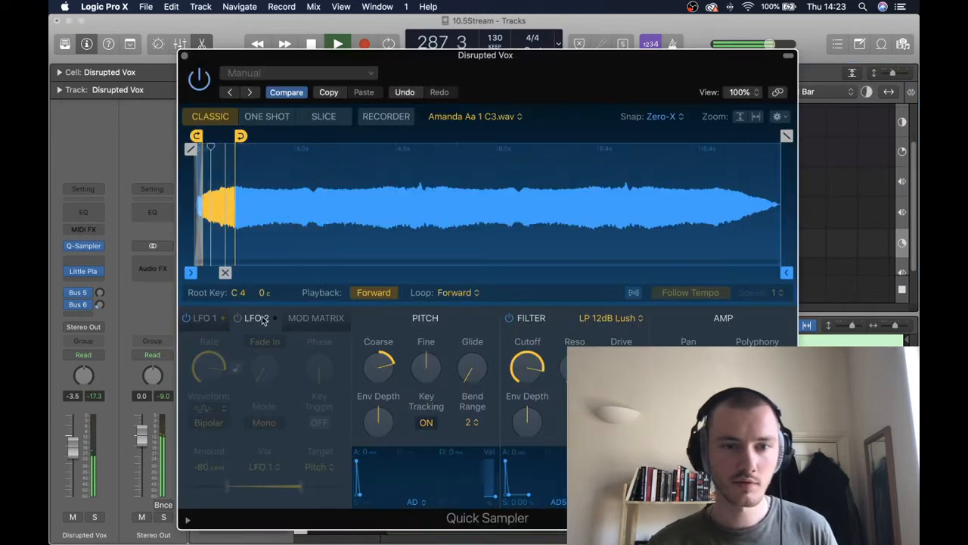
pyautogui.click(240, 318)
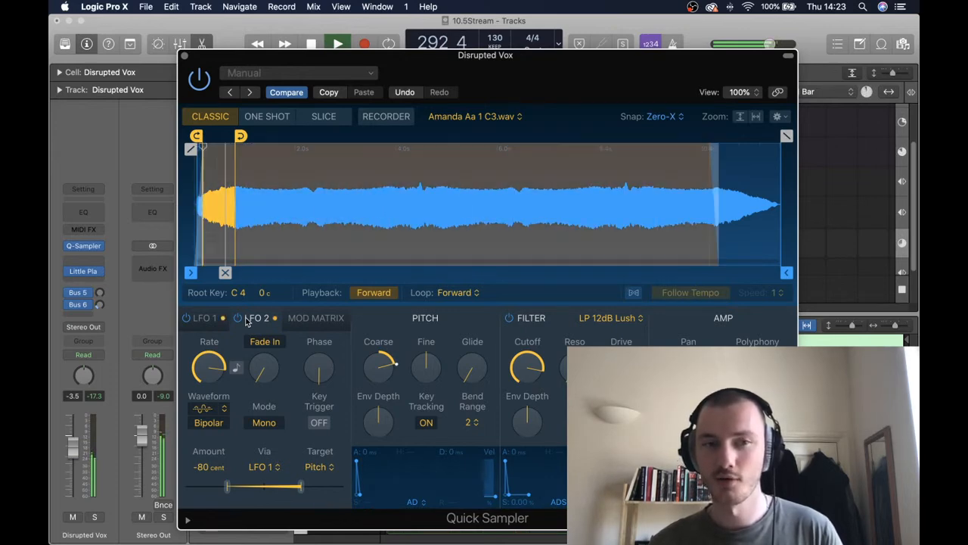
pyautogui.click(238, 319)
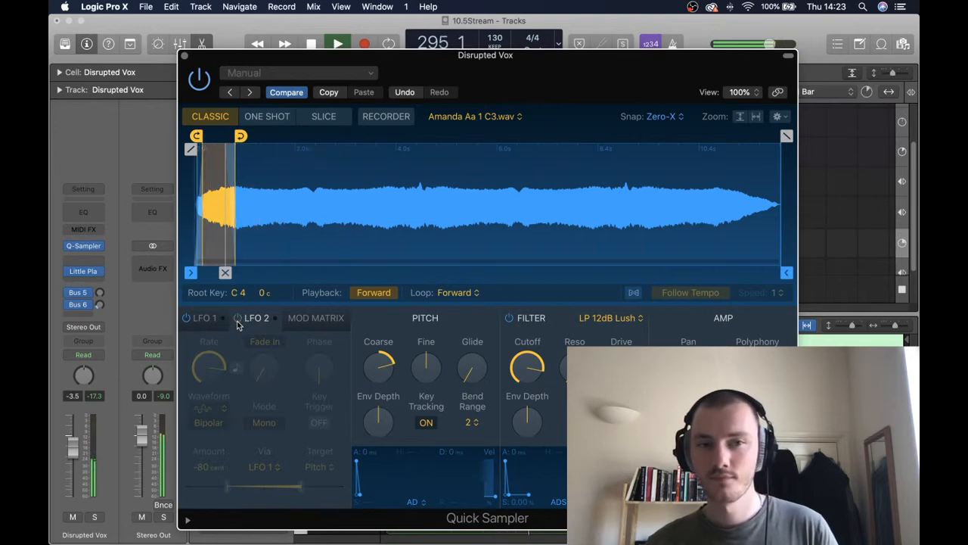
pyautogui.click(238, 319)
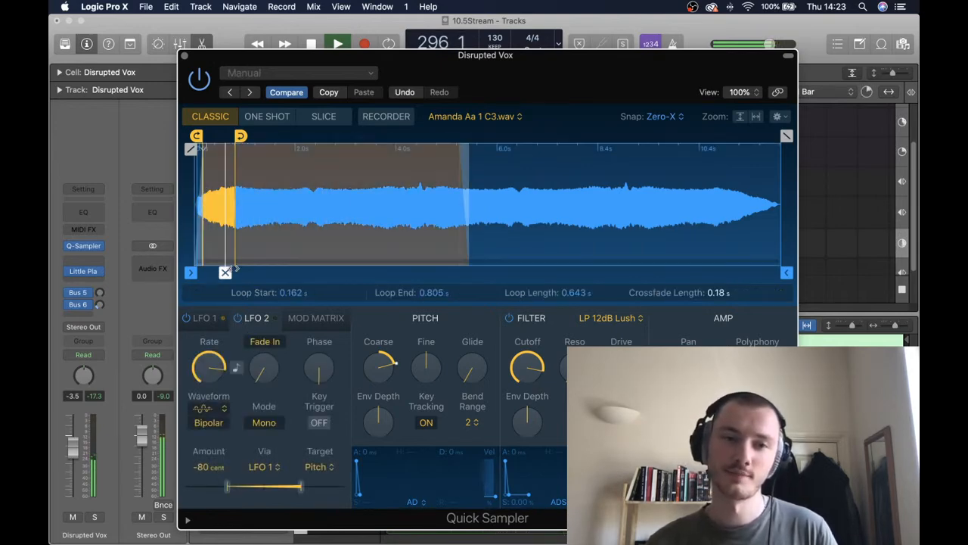
pyautogui.click(185, 56)
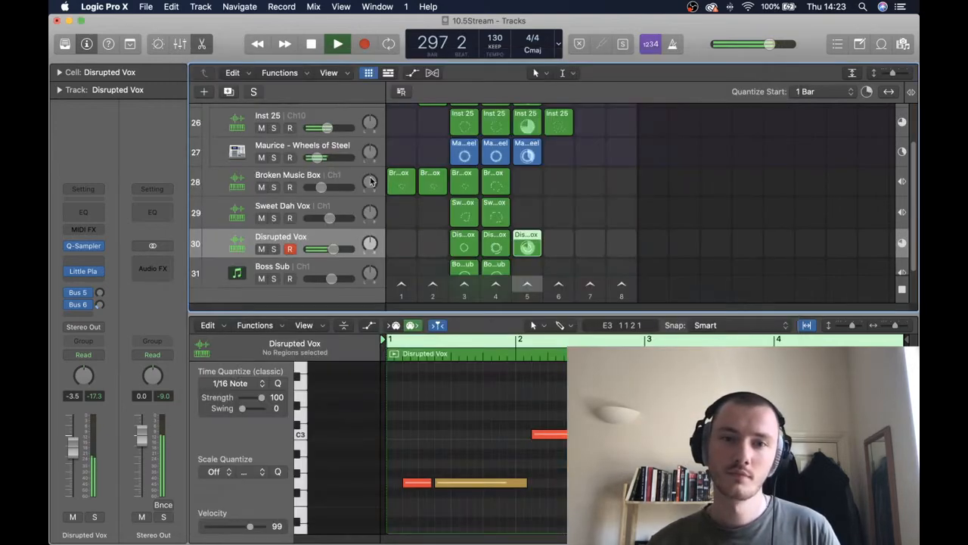
pyautogui.press('space')
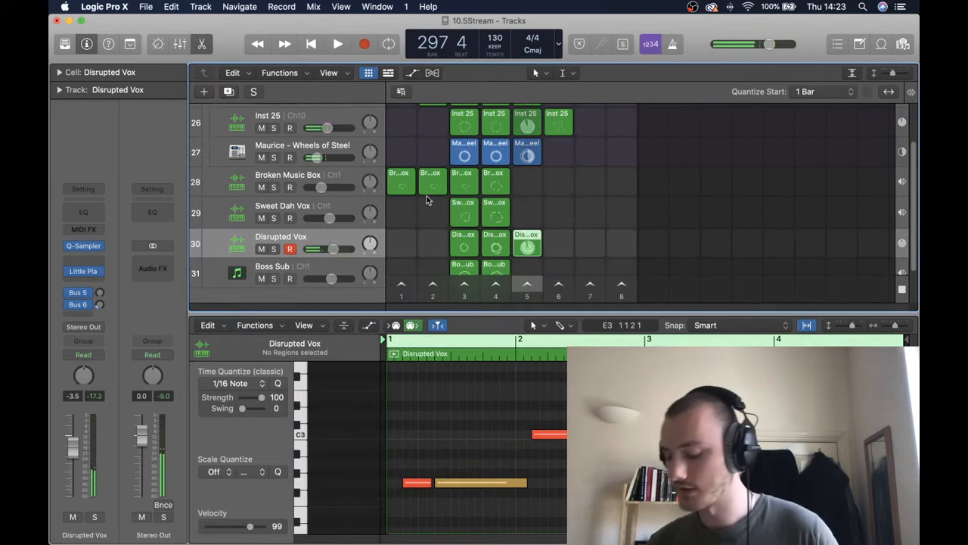
# Step: Try the Sweet Dah Vox and Broken Music Box tracks, then settle on Sweet Dah Vox with EchoBoy bypassed
pyautogui.click(300, 205)
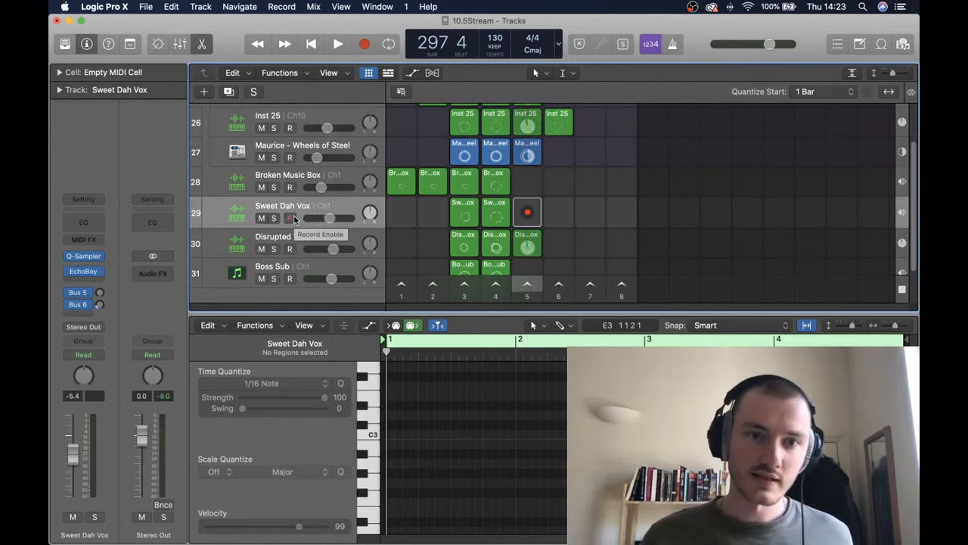
pyautogui.click(298, 178)
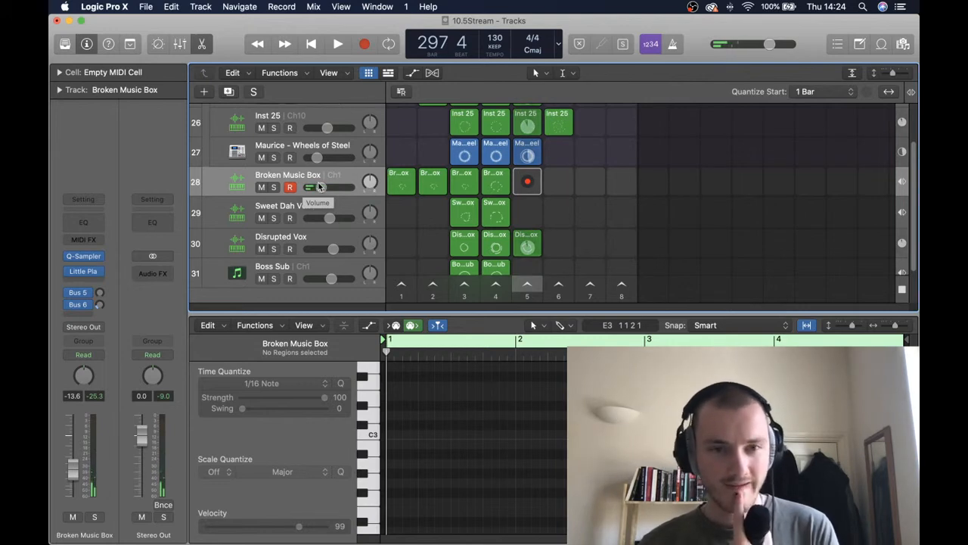
pyautogui.click(305, 204)
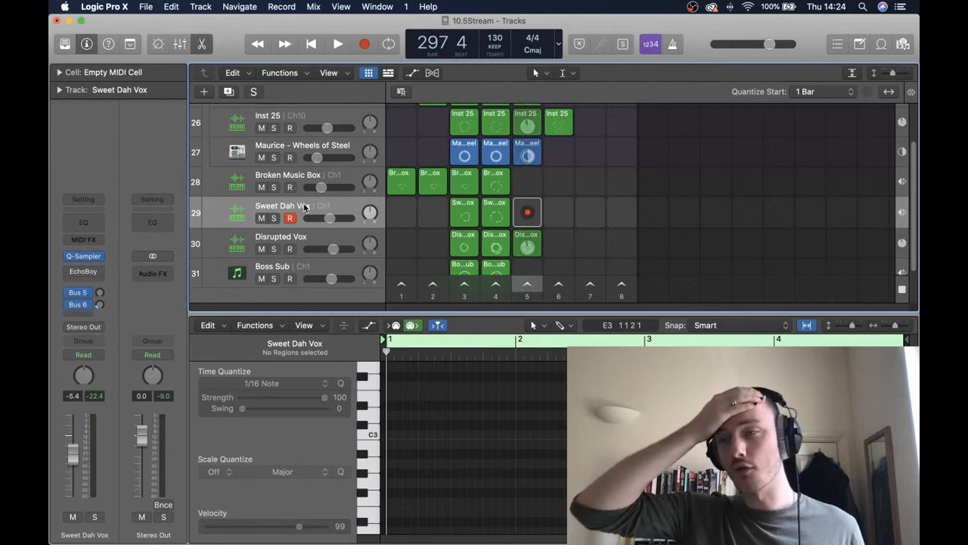
# Step: Check the Sweet Dah Vox track parameters, and look at the control settings in Dubler before returning to Logic Pro
pyautogui.click(59, 91)
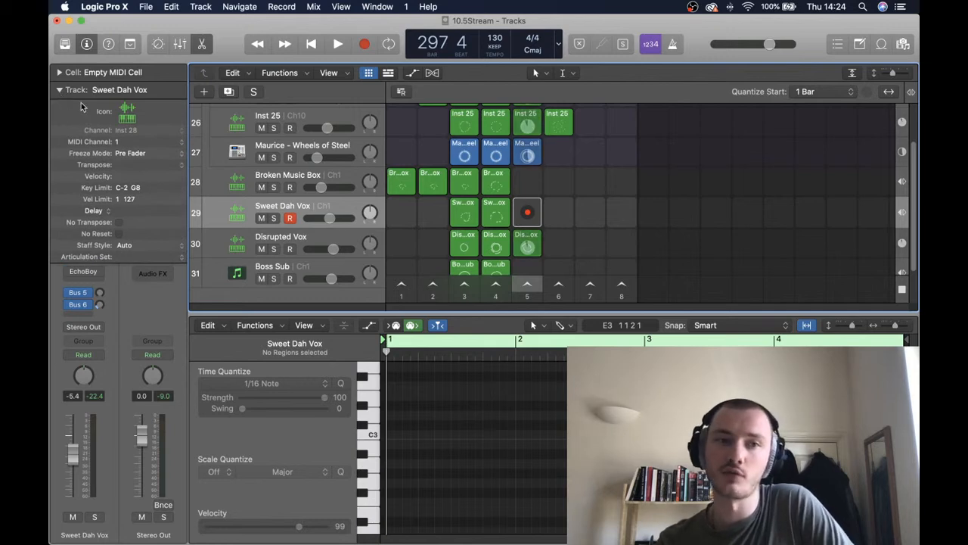
pyautogui.click(59, 90)
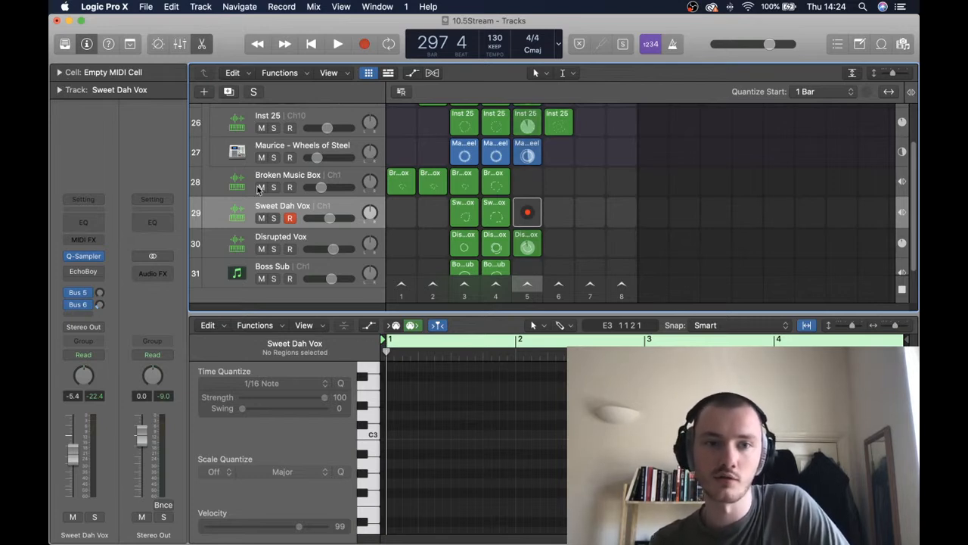
pyautogui.click(53, 408)
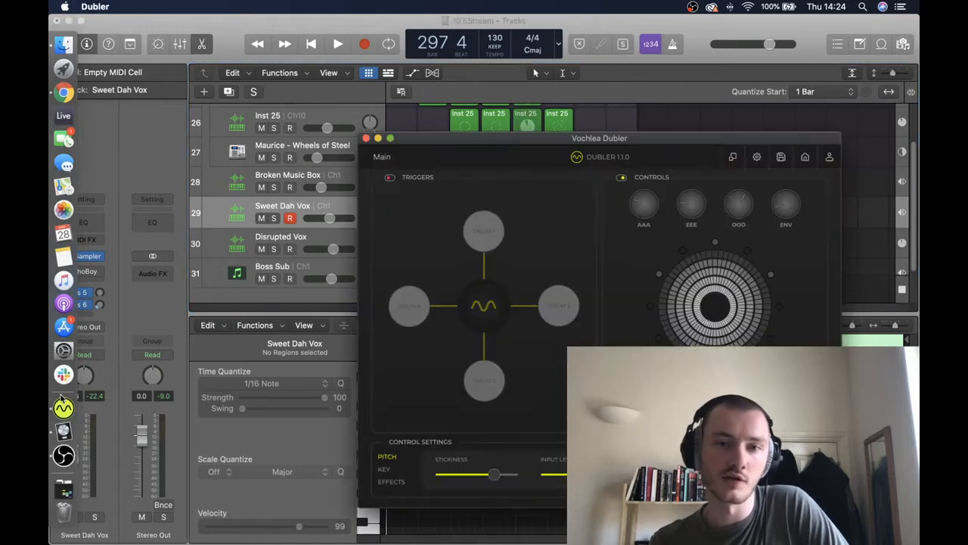
pyautogui.click(295, 303)
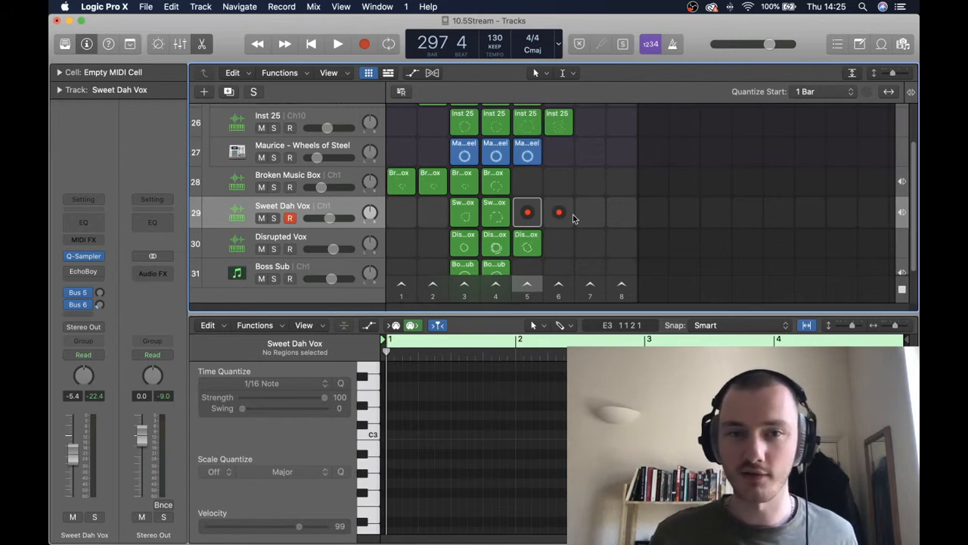
# Step: Move the track selection between Disrupted Vox, Broken Music Box and Sweet Dah Vox, ending on Sweet Dah Vox
pyautogui.click(318, 248)
pyautogui.click(307, 210)
pyautogui.press('Up')
pyautogui.press('Down')
pyautogui.press('Up')
pyautogui.click(318, 215)
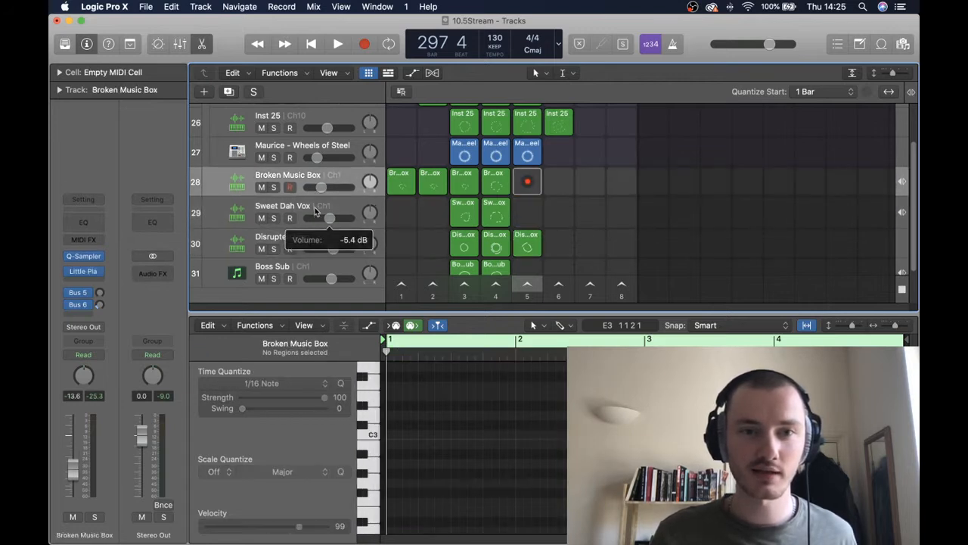
pyautogui.click(313, 207)
pyautogui.click(306, 178)
pyautogui.click(307, 205)
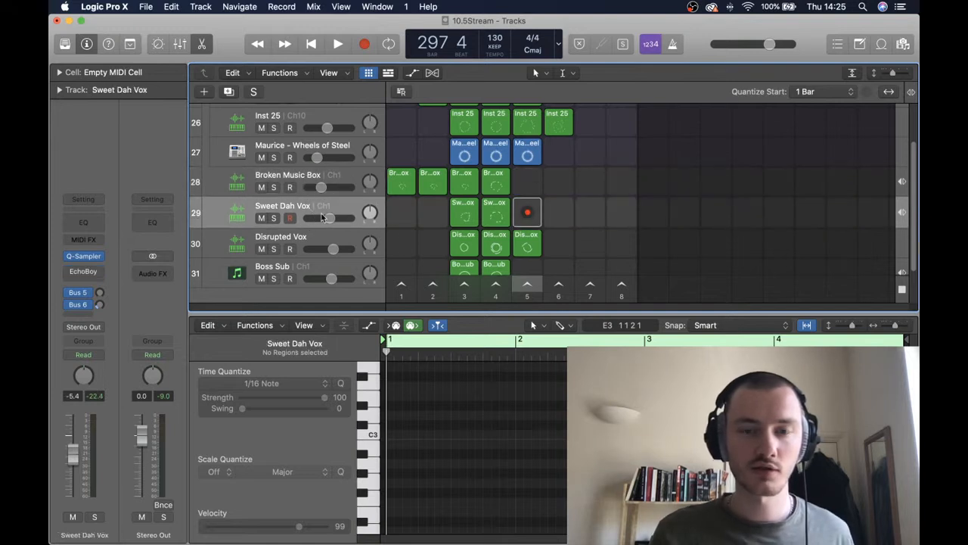
# Step: Start playback and record a sung part into the empty scene 5 cell of the Sweet Dah Vox track
pyautogui.press('space')
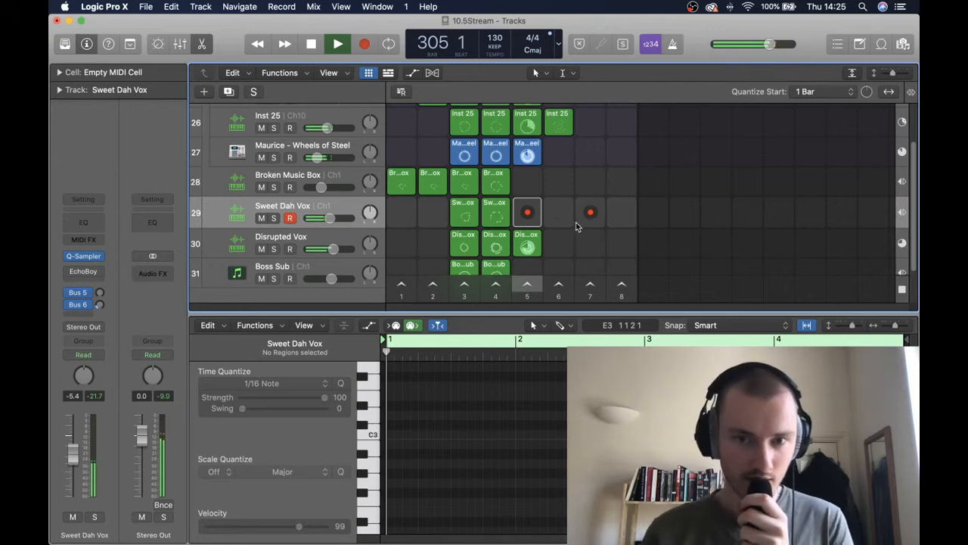
pyautogui.click(528, 216)
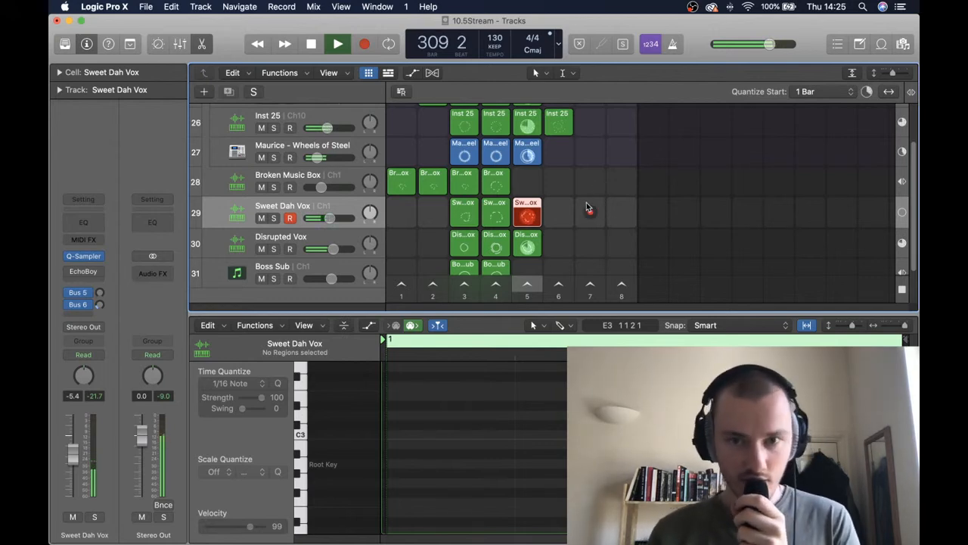
pyautogui.click(528, 218)
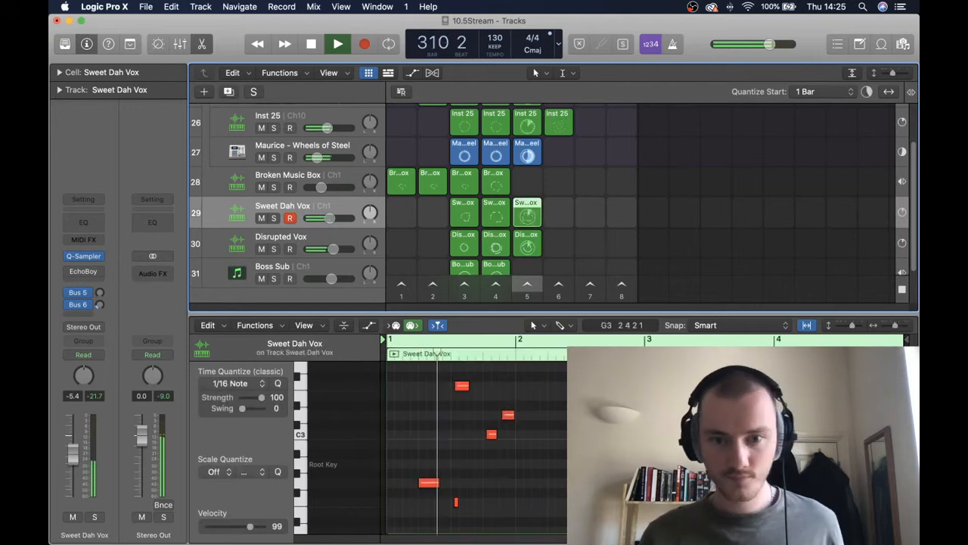
# Step: Delete the short lowest note in bar 1 of the scene 5 Sweet Dah Vox cell and stop playback
pyautogui.click(457, 501)
pyautogui.press('Delete')
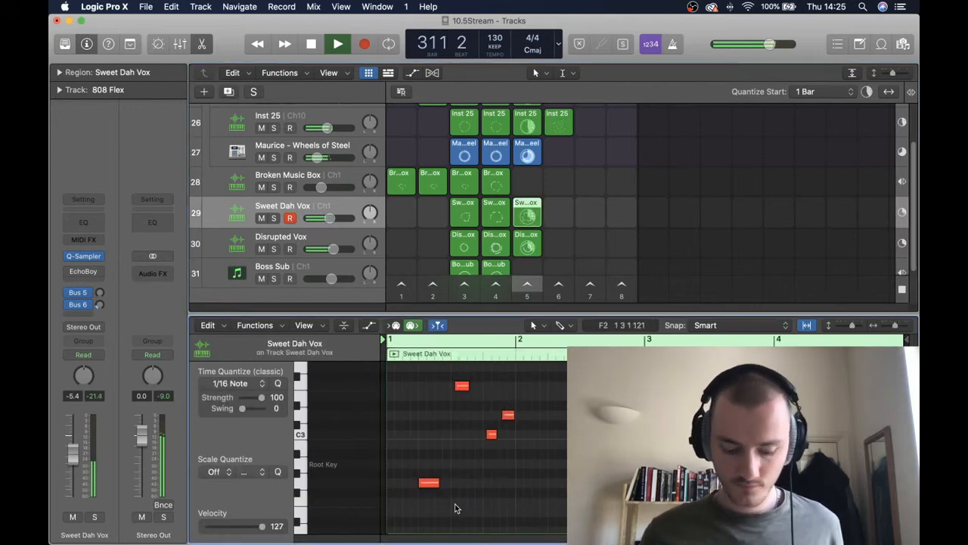
pyautogui.press('space')
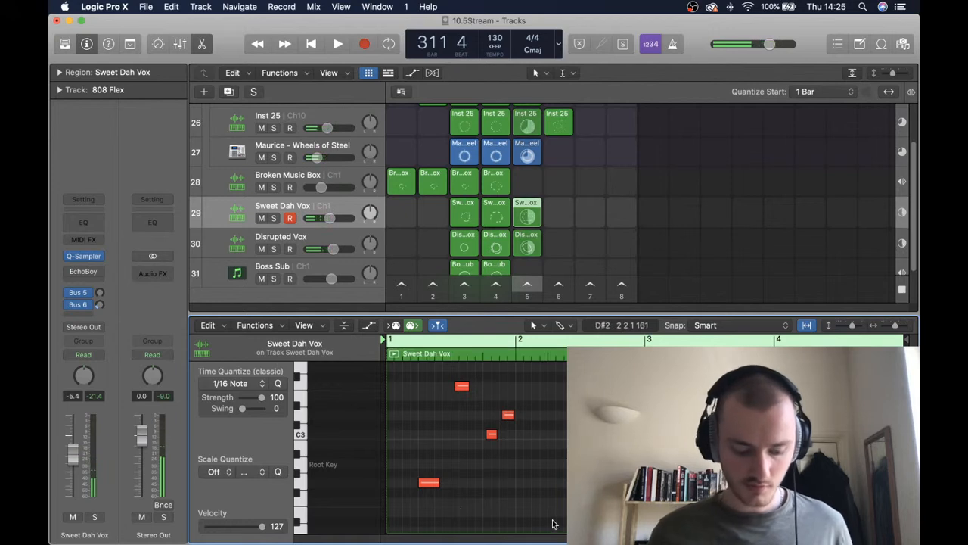
# Step: Quantize all notes in the scene 5 Sweet Dah Vox cell to 1/16 Note and launch scene 5
pyautogui.press('super+a')
pyautogui.click(279, 384)
pyautogui.click(528, 286)
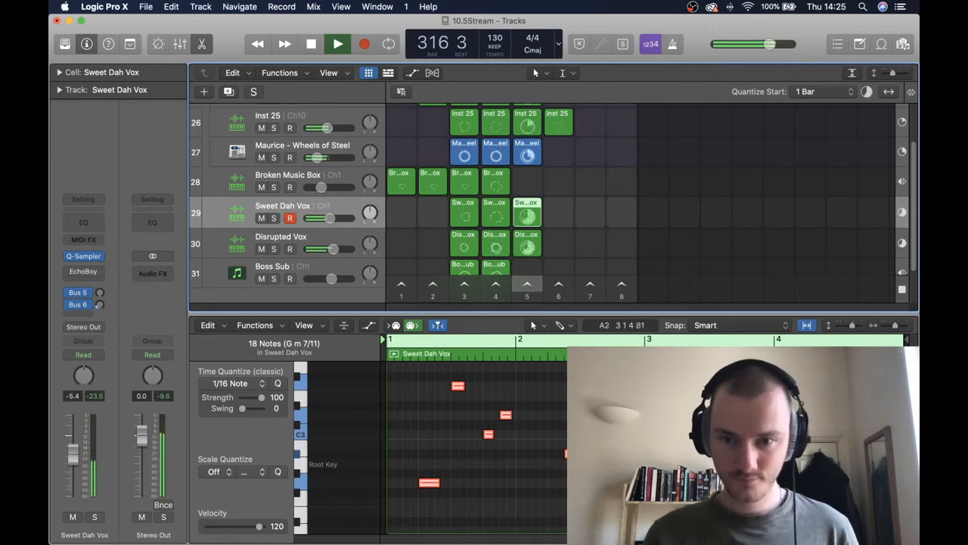
# Step: Delete the unwanted low note around bar 3 of the scene 5 Sweet Dah Vox cell and stop playback
pyautogui.click(674, 463)
pyautogui.click(671, 483)
pyautogui.moveTo(671, 483); pyautogui.dragTo(664, 483)
pyautogui.press('Delete')
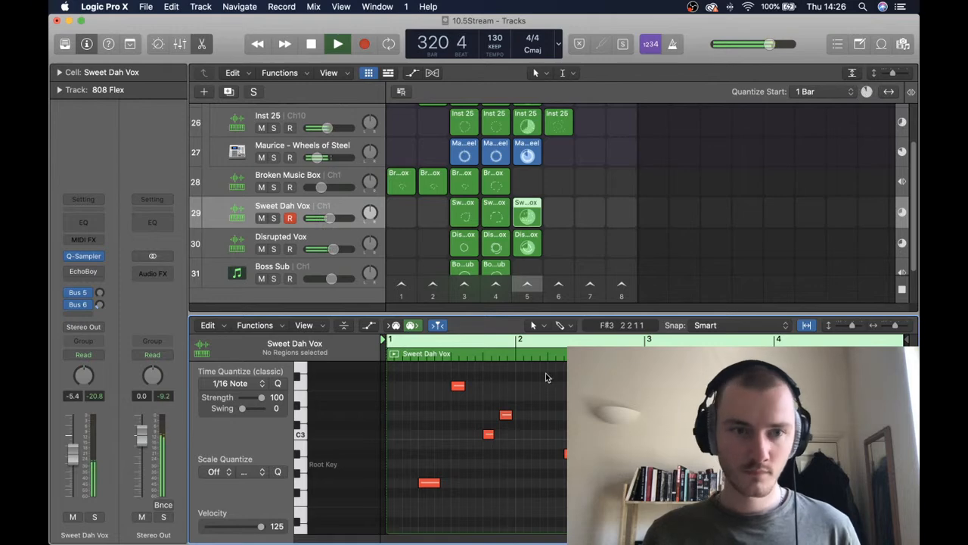
pyautogui.press('space')
# Step: Check EchoBoy on the Sweet Dah Vox track and turn it on, auditioning the track in solo before unsoloing it
pyautogui.click(83, 271)
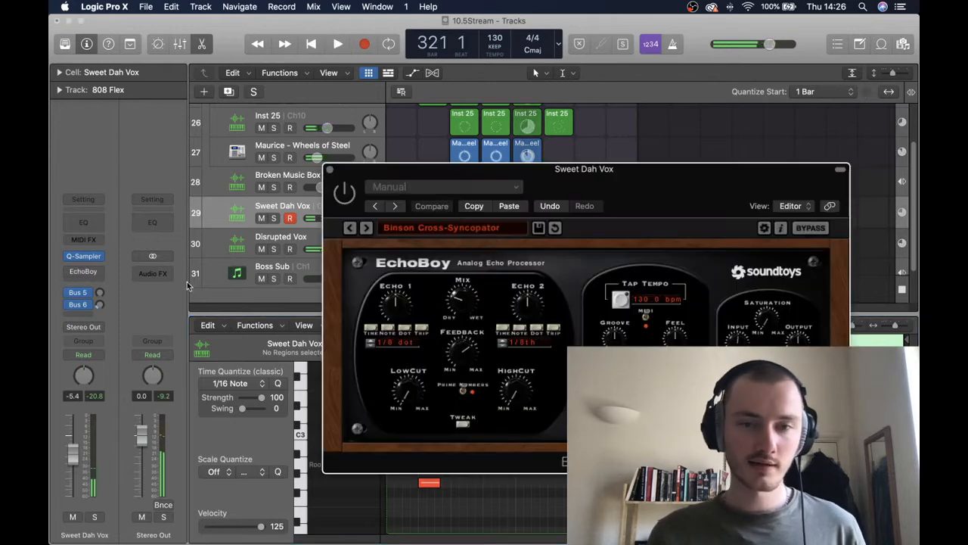
pyautogui.click(329, 171)
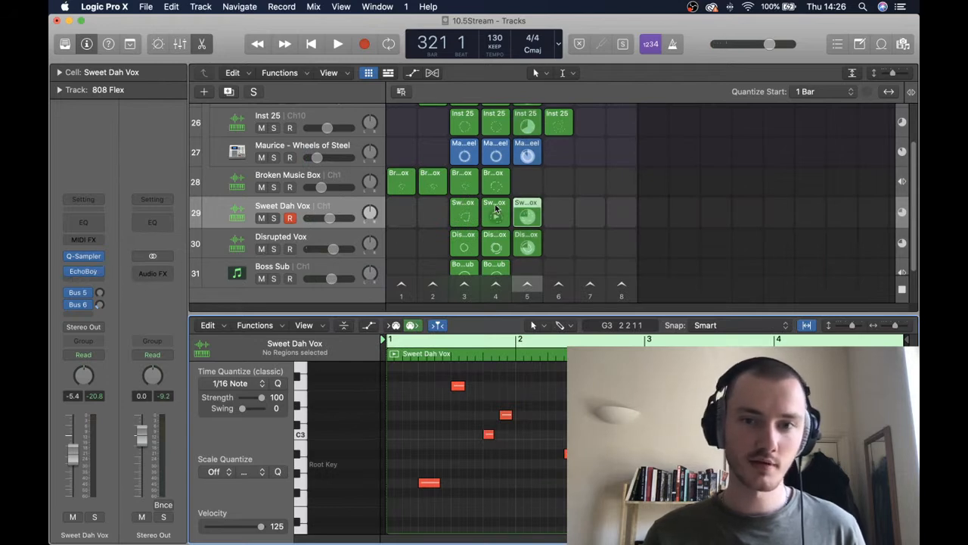
pyautogui.click(275, 218)
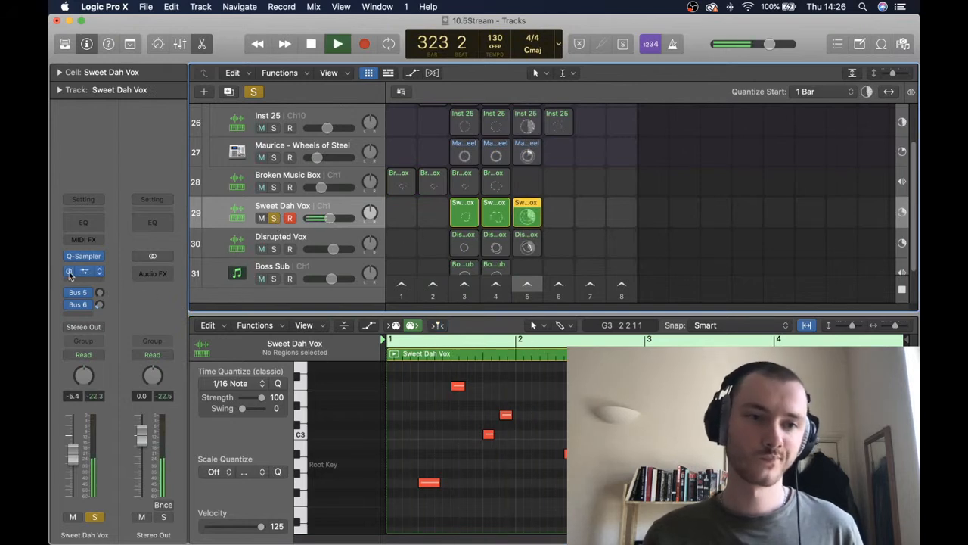
pyautogui.click(274, 218)
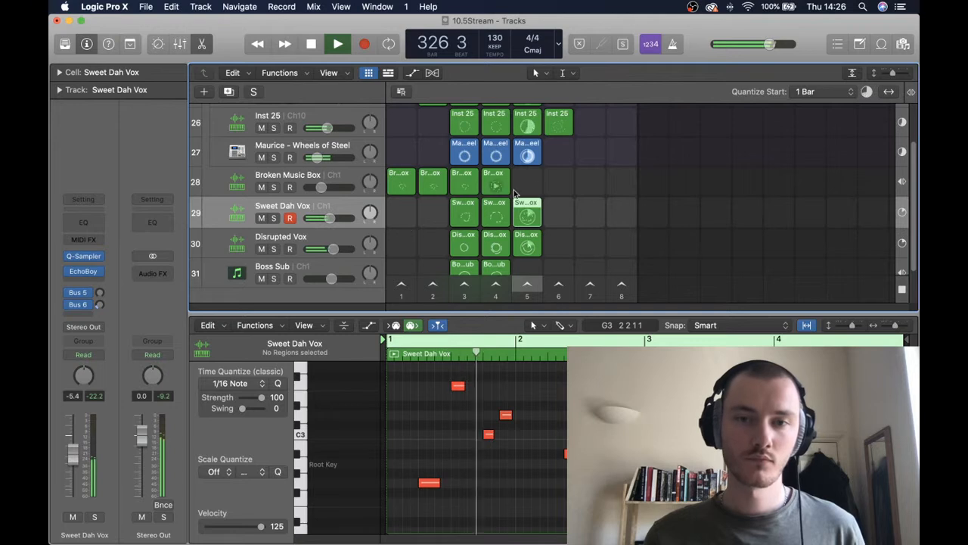
# Step: Select the empty scene 5 cell of the Boss Sub track and stop playback
pyautogui.scroll(-1, 460, 220)
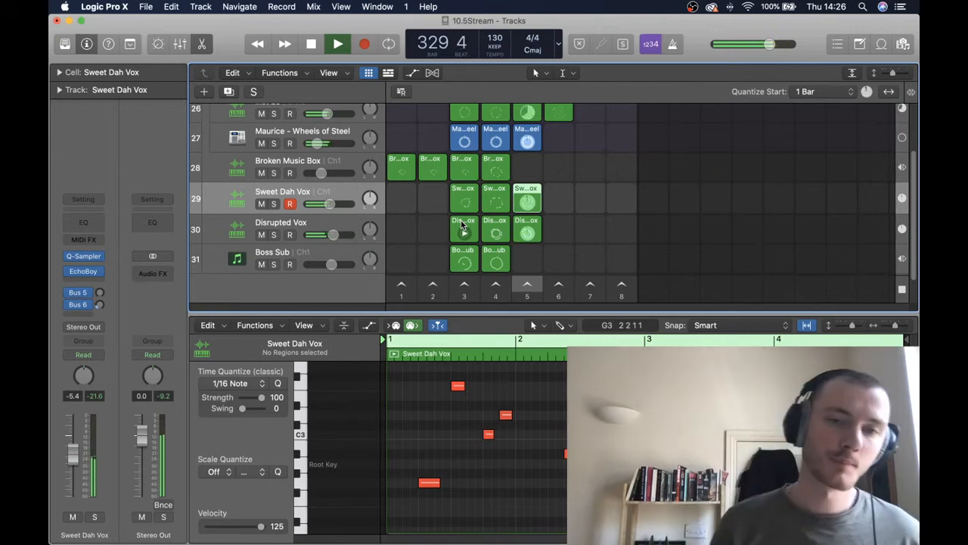
pyautogui.click(527, 259)
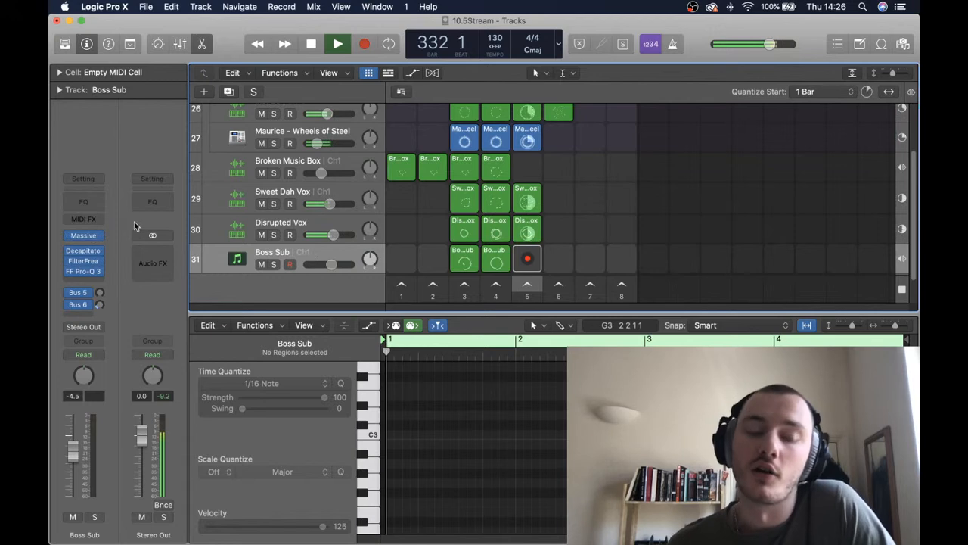
pyautogui.press('space')
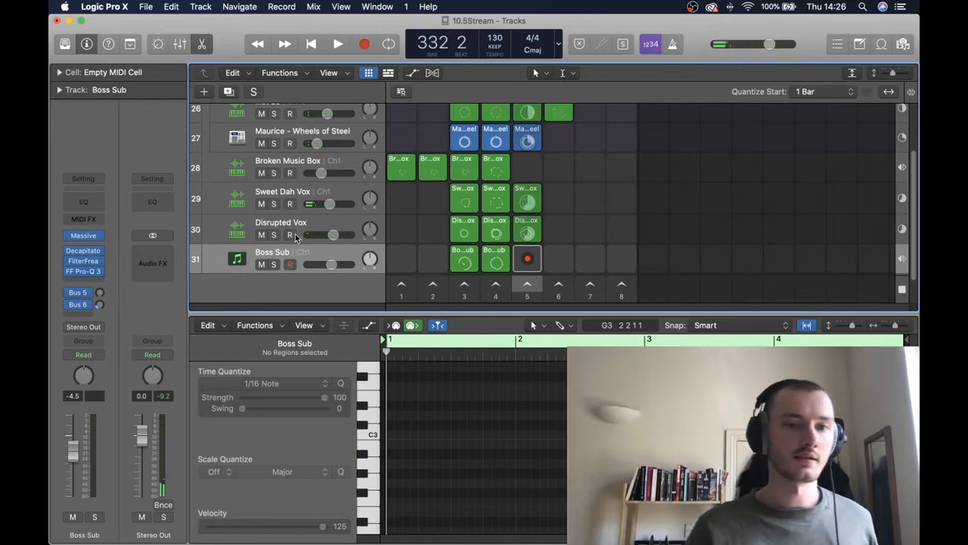
# Step: Switch to Dubler to test the Boss Sub sound by voice, and return to Logic Pro
pyautogui.click(65, 401)
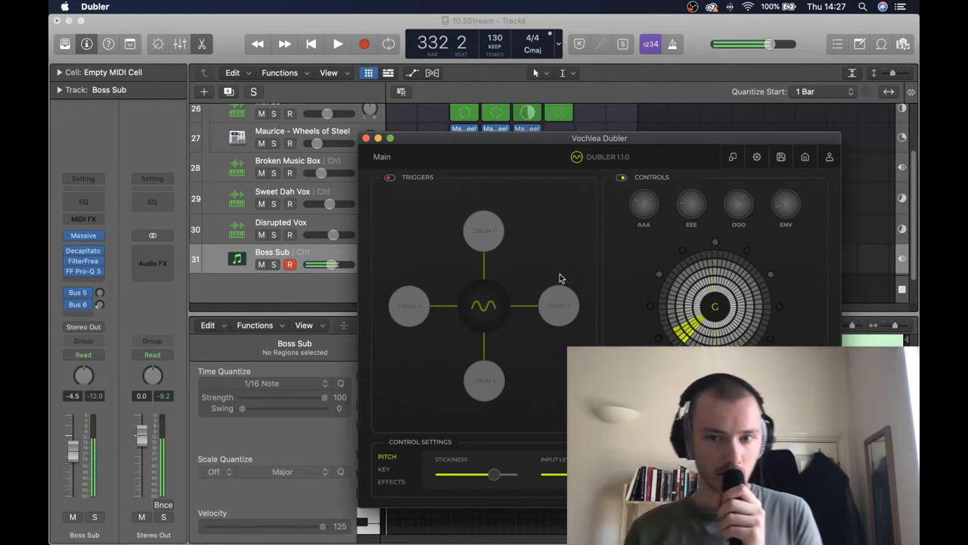
pyautogui.click(253, 301)
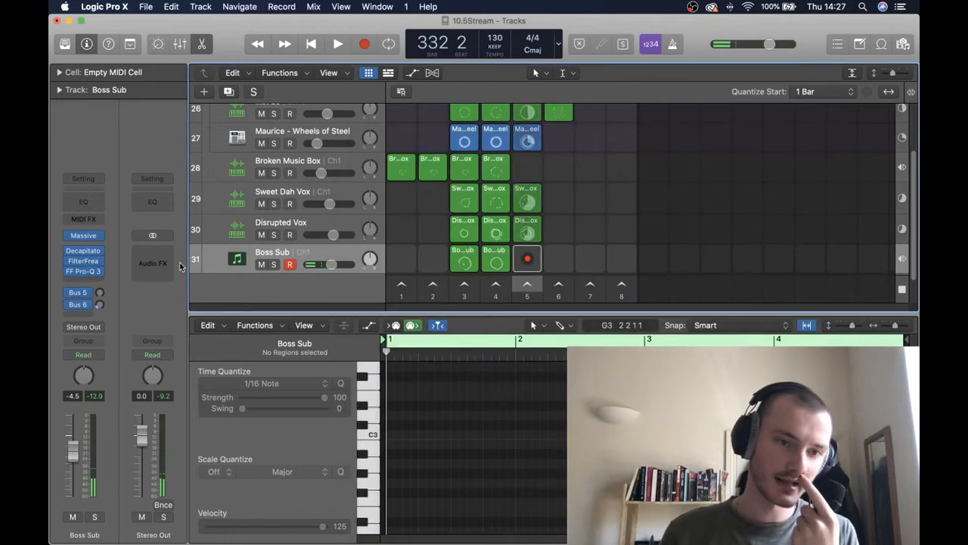
# Step: Check FilterFreak on the Boss Sub track, and record a first voice take into the track's scene 5 cell while scene 5 plays
pyautogui.click(85, 262)
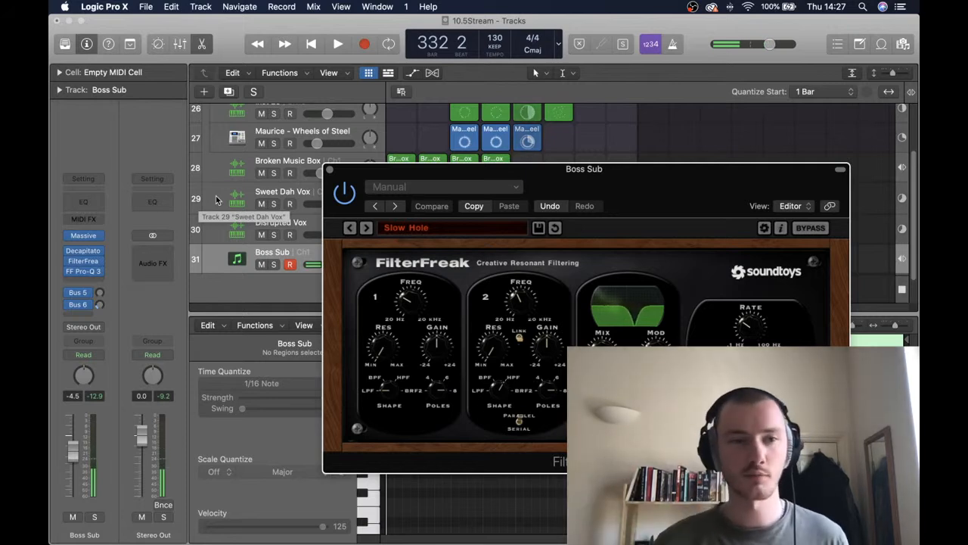
pyautogui.click(329, 169)
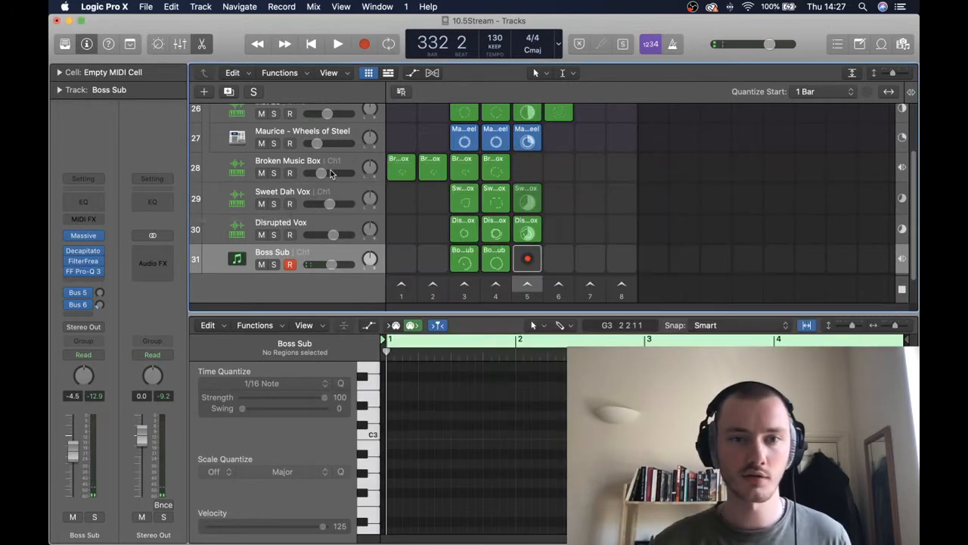
pyautogui.click(527, 284)
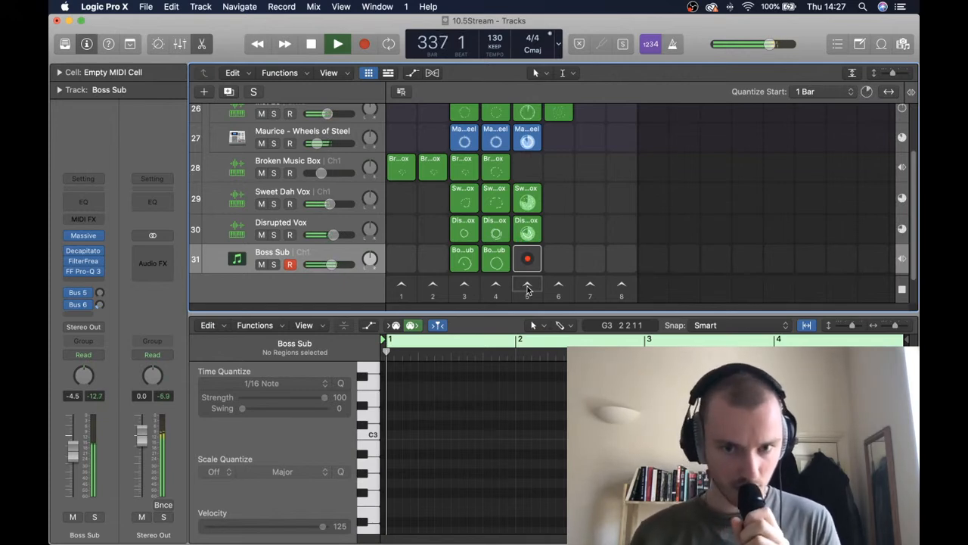
pyautogui.click(525, 262)
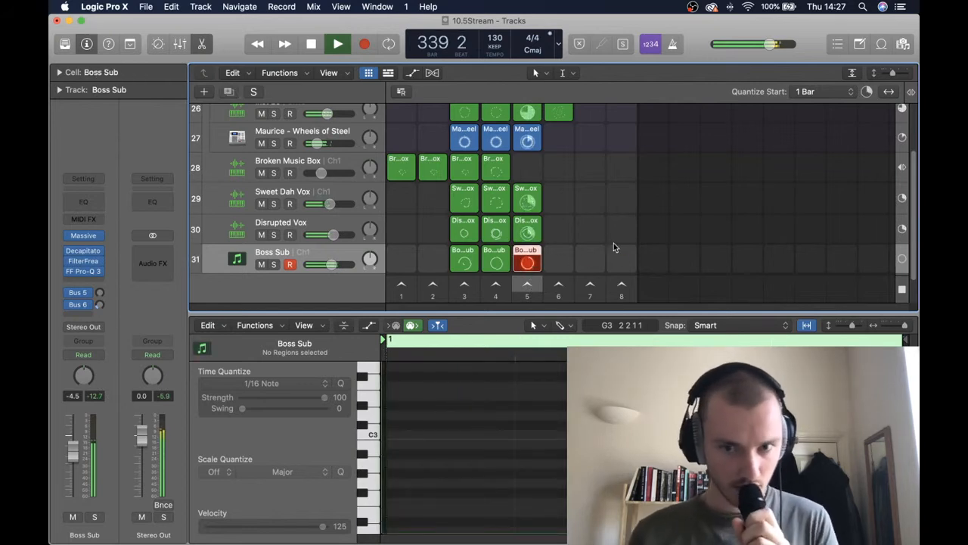
# Step: Discard the first Boss Sub take in scene 5, record a new voice-controlled one and stop playback
pyautogui.moveTo(585, 262)
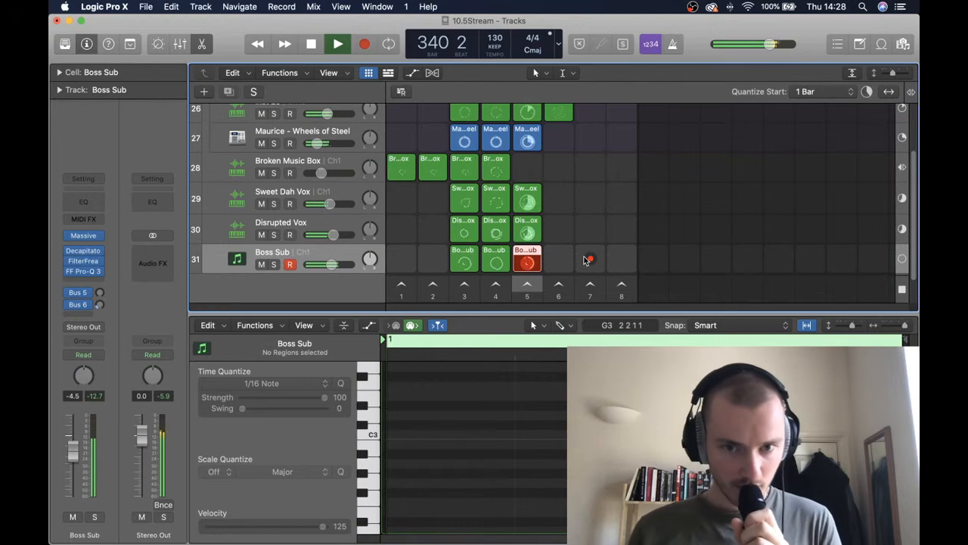
pyautogui.click(538, 255)
pyautogui.press('Delete')
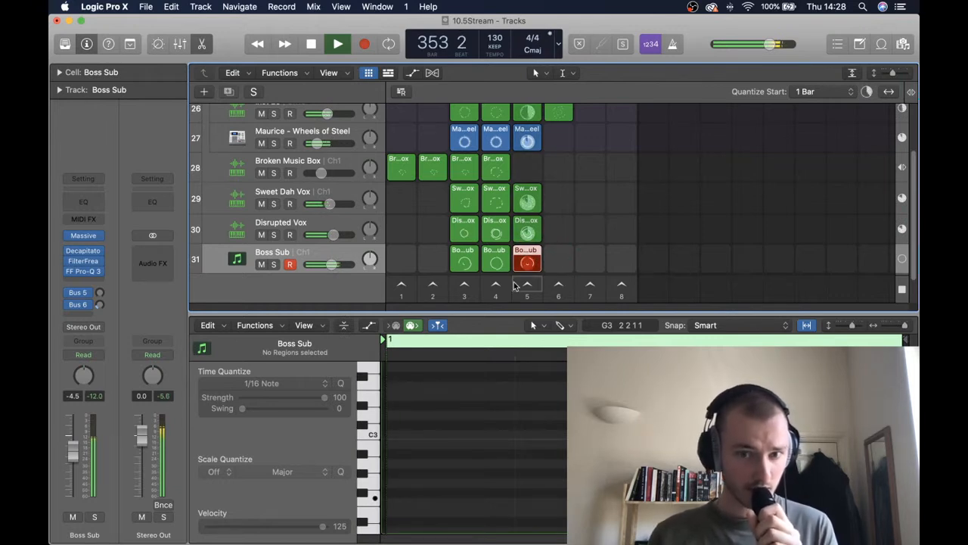
pyautogui.click(527, 264)
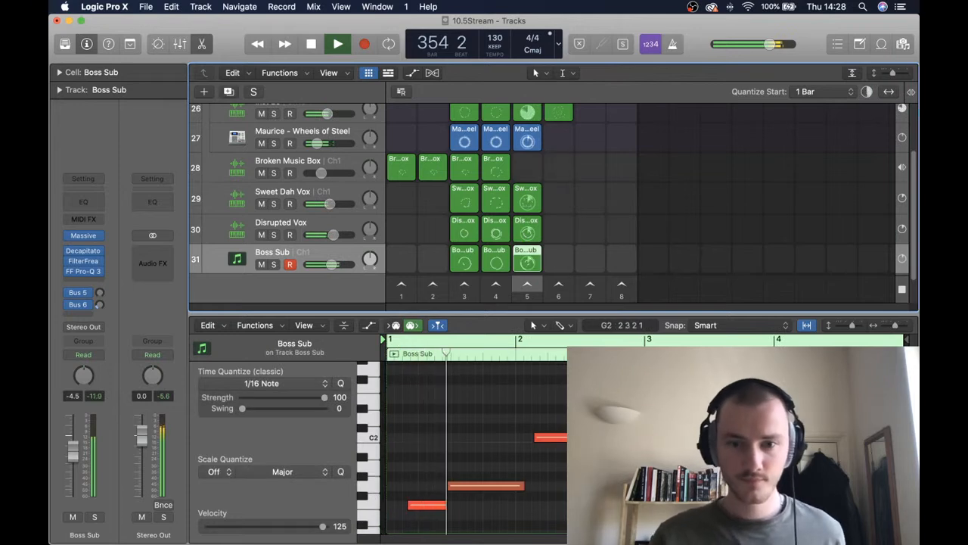
pyautogui.click(592, 505)
pyautogui.press('space')
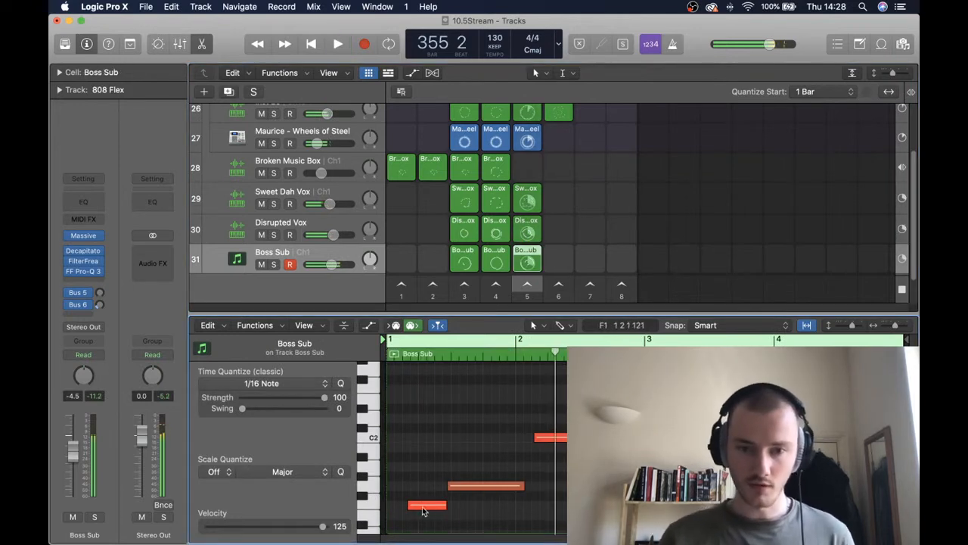
# Step: Delete the low F1 note in bar 1 of the Boss Sub cell and extend the following note back to the start of bar 1
pyautogui.click(445, 504)
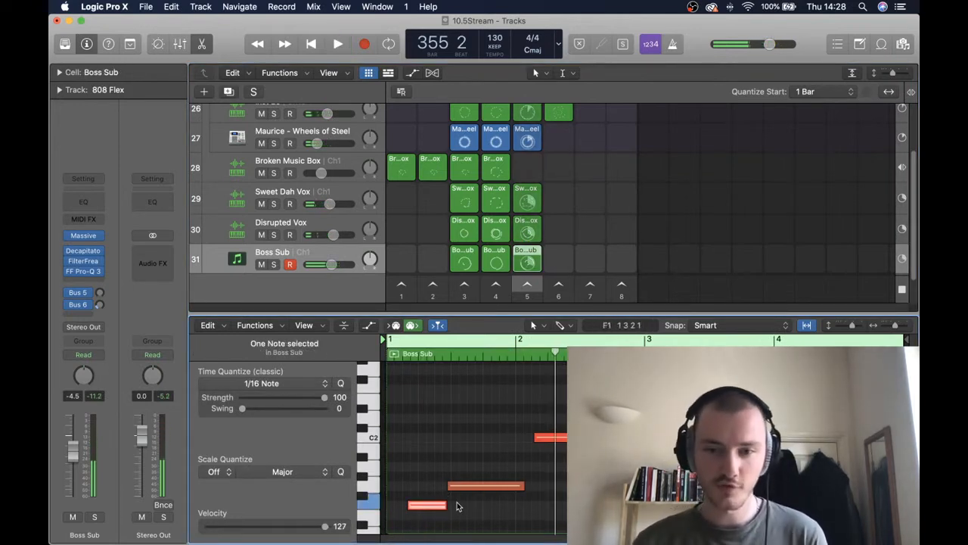
pyautogui.scroll(-5, 502, 497)
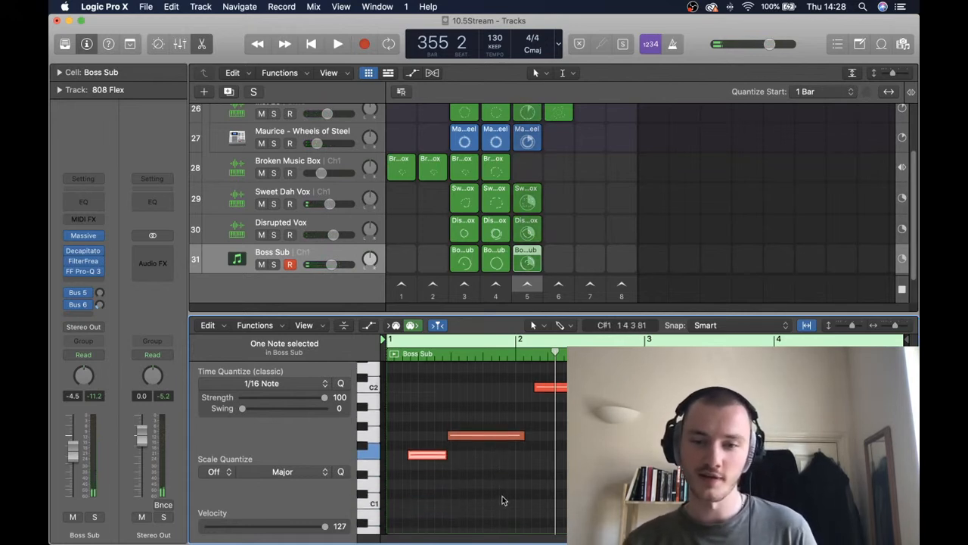
pyautogui.scroll(7, 503, 500)
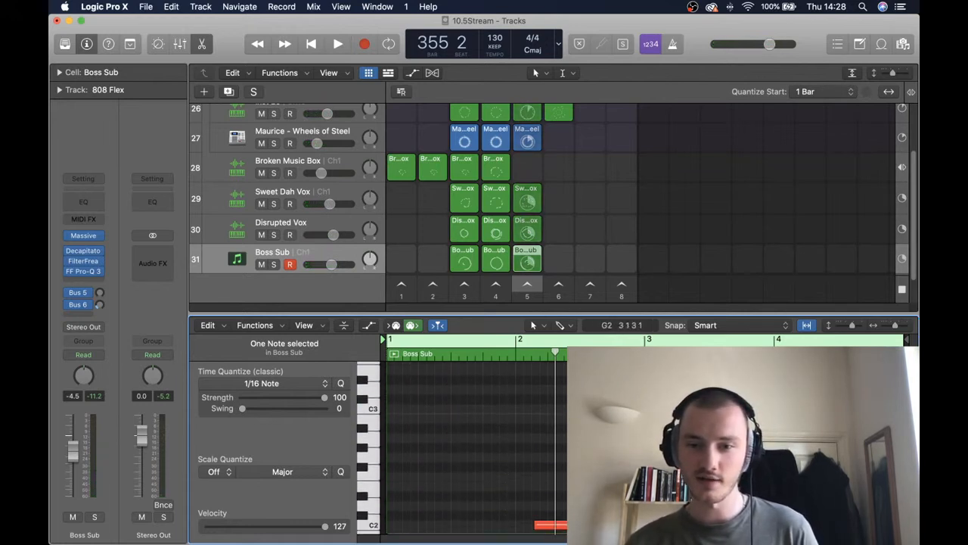
pyautogui.scroll(-3, 476, 446)
pyautogui.scroll(-5, 541, 499)
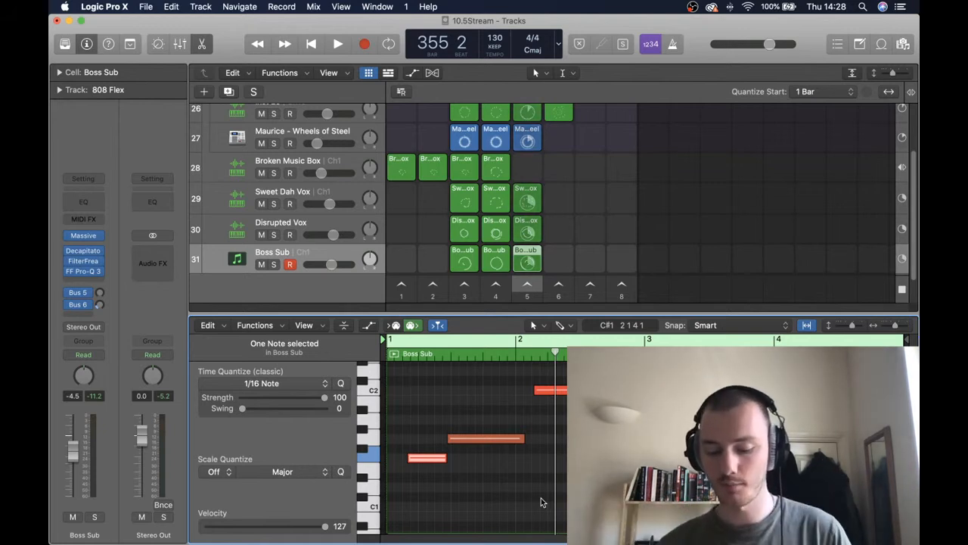
pyautogui.press('Delete')
pyautogui.moveTo(450, 438); pyautogui.dragTo(388, 441)
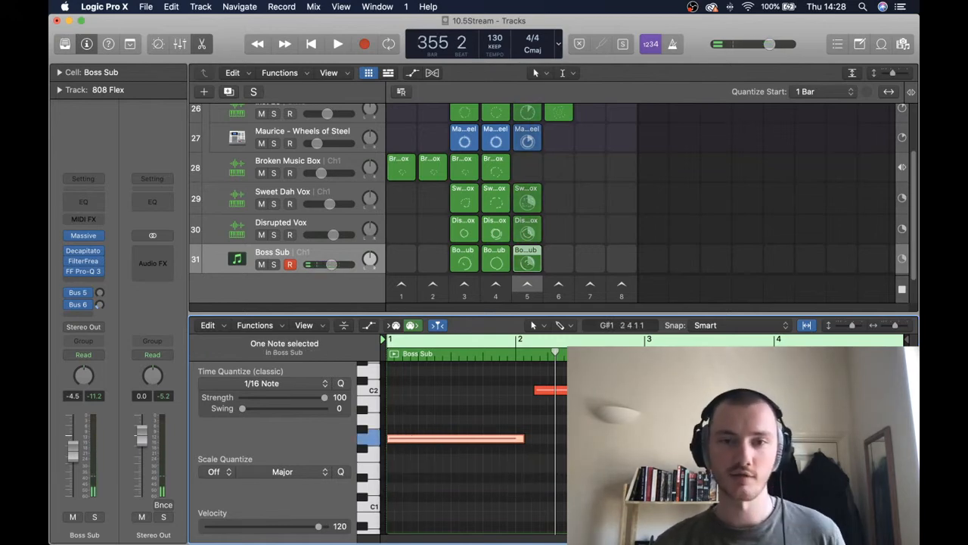
# Step: Look over the remaining Boss Sub notes around bar 3
pyautogui.scroll(5, 388, 441)
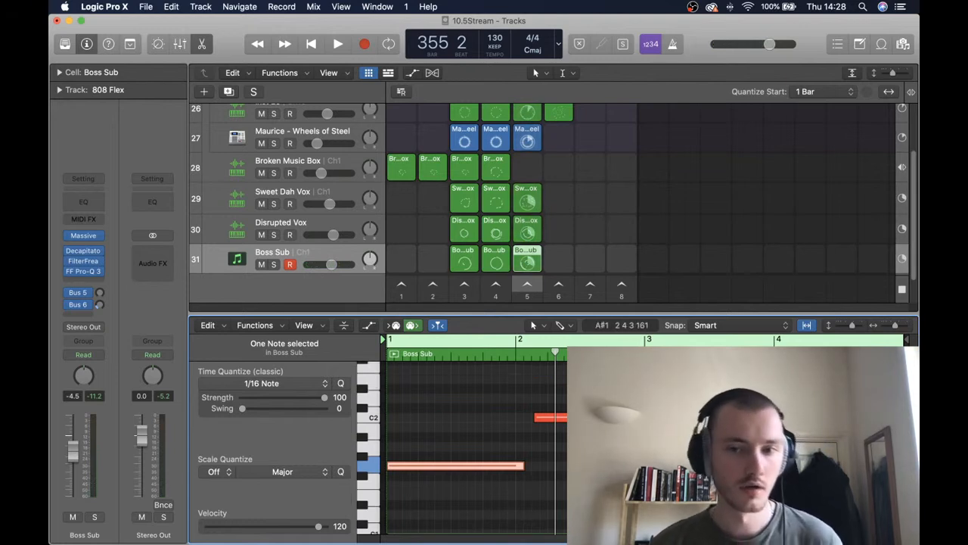
pyautogui.scroll(1, 638, 442)
pyautogui.click(650, 435)
pyautogui.click(655, 410)
pyautogui.click(699, 454)
pyautogui.scroll(-5, 703, 458)
pyautogui.scroll(3, 476, 439)
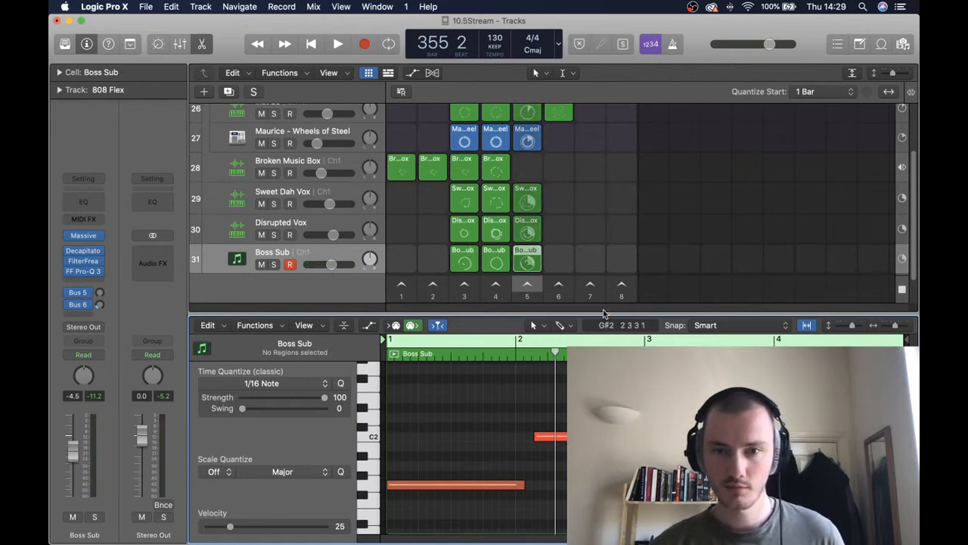
# Step: Audition scene 5 with the edited Boss Sub part, stopping to select a note near bar 4 and restarting the scene
pyautogui.click(535, 291)
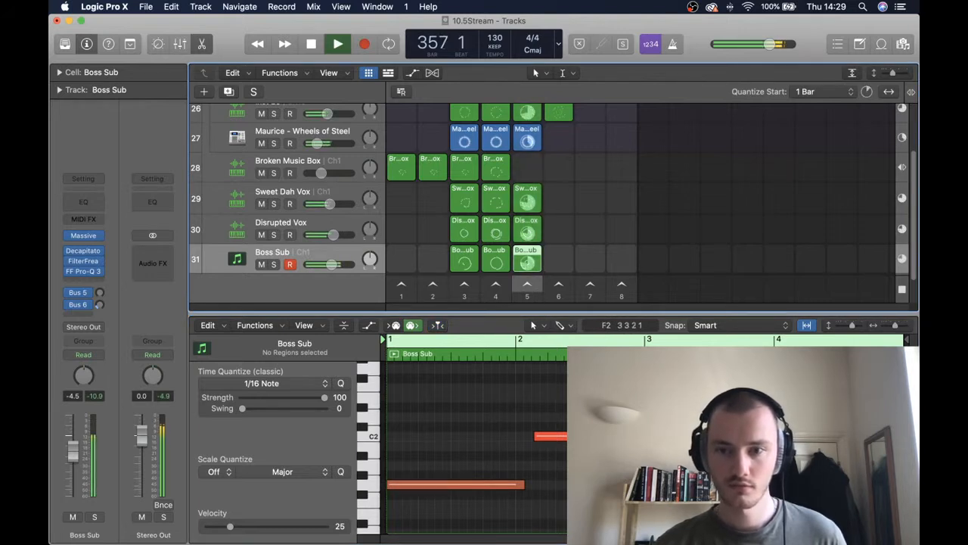
pyautogui.click(796, 387)
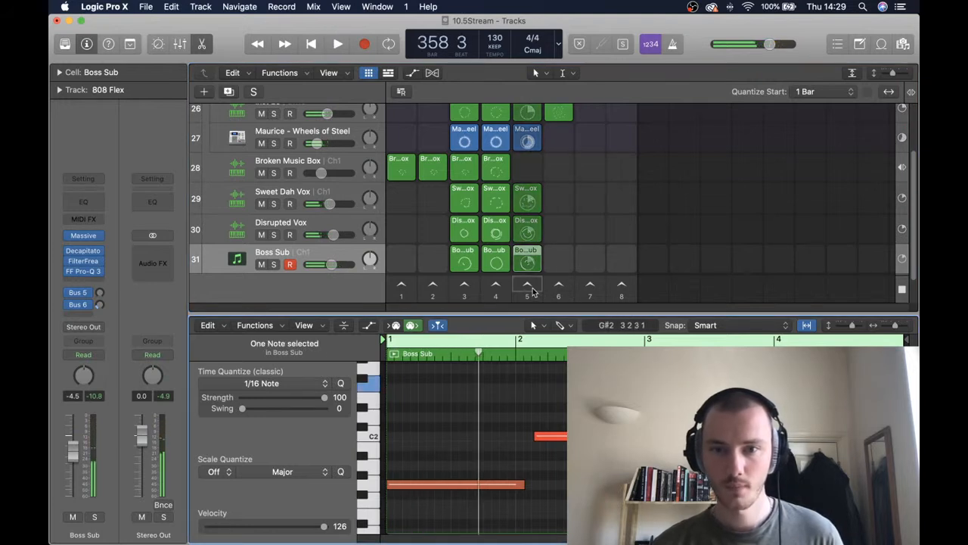
pyautogui.click(530, 288)
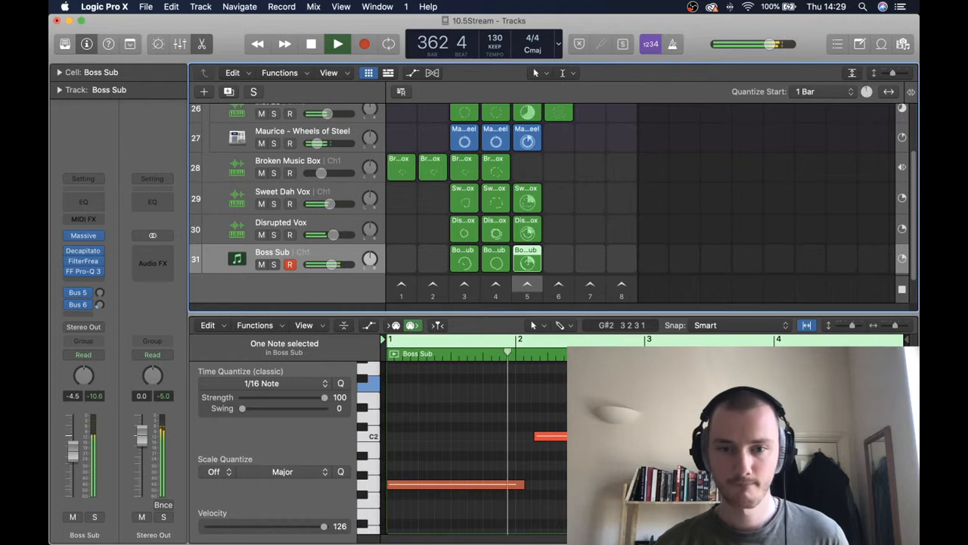
# Step: Pull the start of the C2 note just after bar 2 slightly earlier and lower the Boss Sub track volume to -7.0 dB
pyautogui.moveTo(534, 436); pyautogui.dragTo(529, 438)
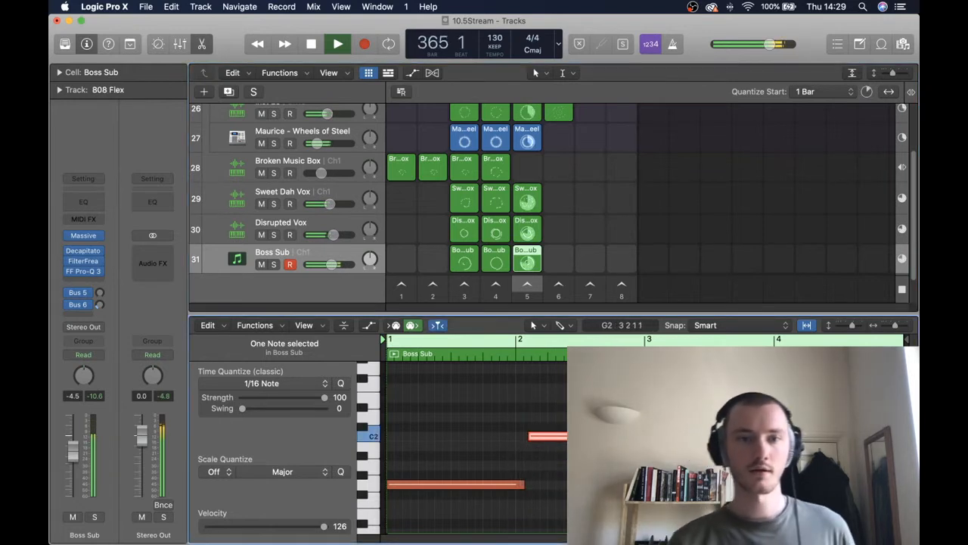
pyautogui.scroll(1, 550, 260)
pyautogui.moveTo(338, 275); pyautogui.dragTo(321, 278)
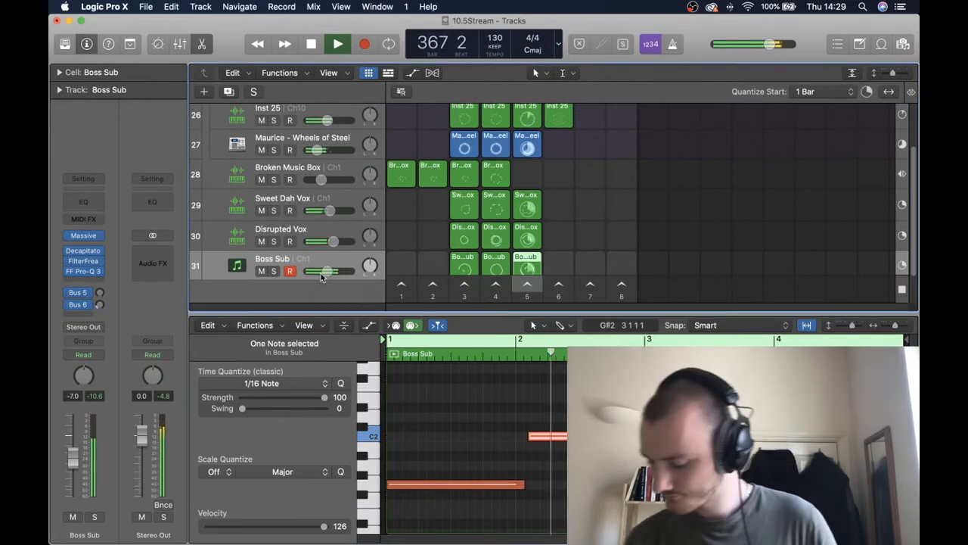
# Step: Stop playback and select the Broken Music Box track for recording into scene 5
pyautogui.scroll(3, 511, 235)
pyautogui.scroll(5, 515, 233)
pyautogui.scroll(-5, 519, 229)
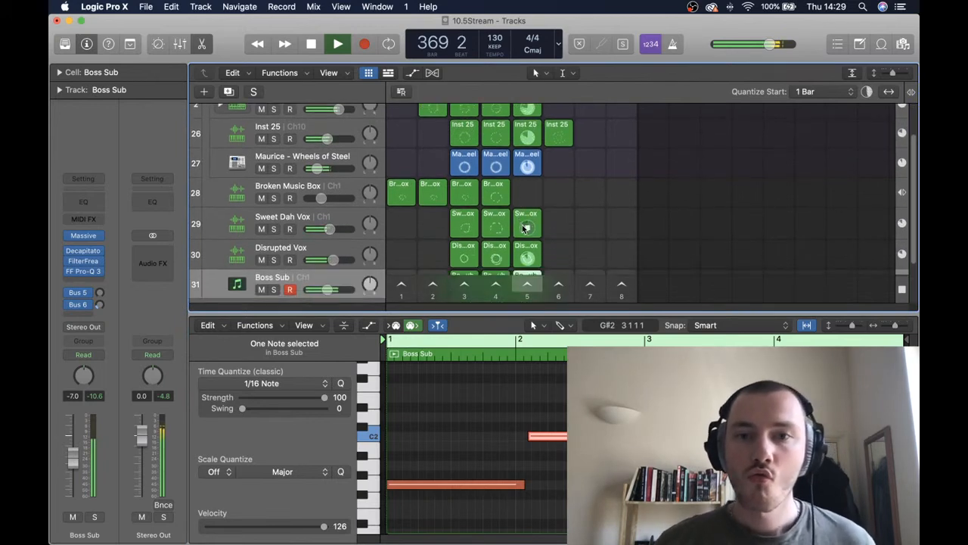
pyautogui.scroll(3, 507, 226)
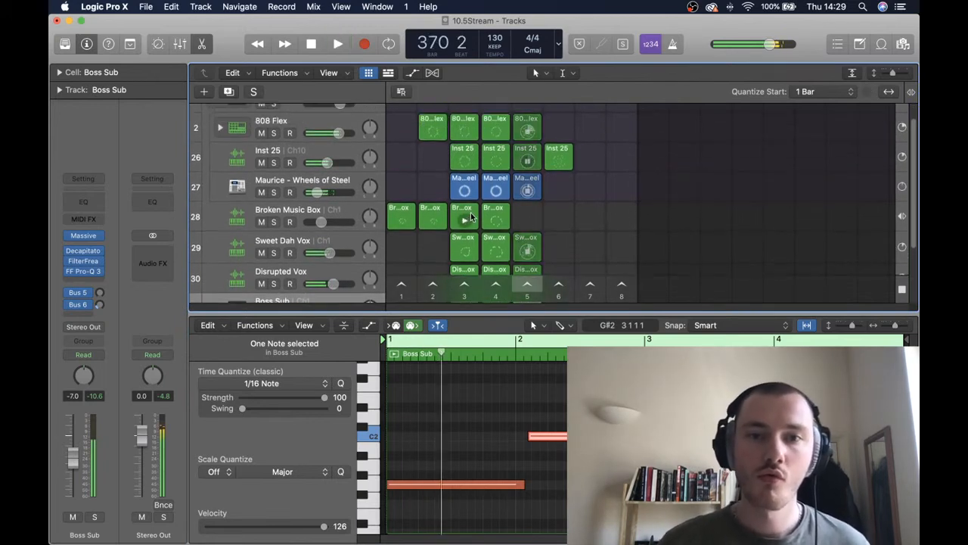
pyautogui.click(307, 211)
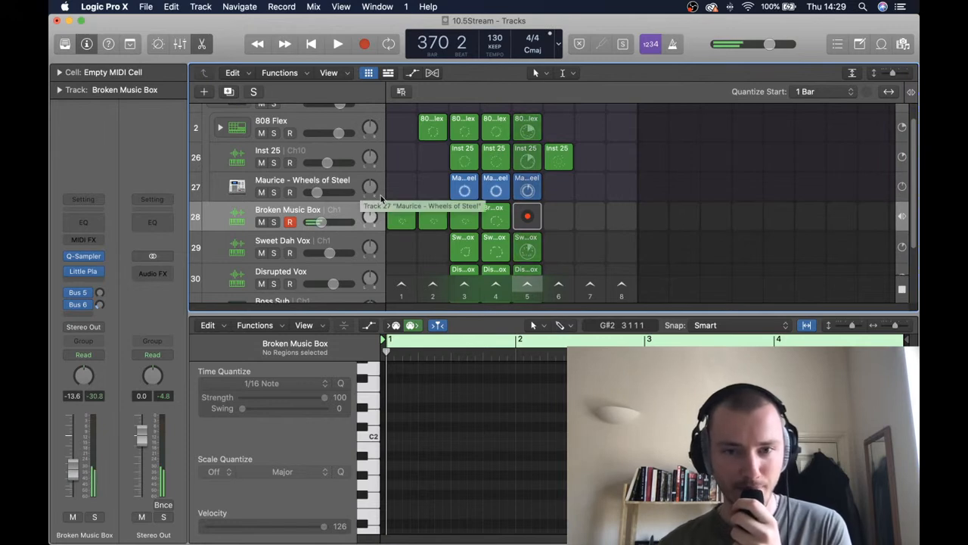
# Step: Raise the Broken Music Box volume to -6.4 dB during playback and record a voice-controlled part into its scene 5 cell
pyautogui.press('space')
pyautogui.moveTo(319, 221); pyautogui.dragTo(343, 224)
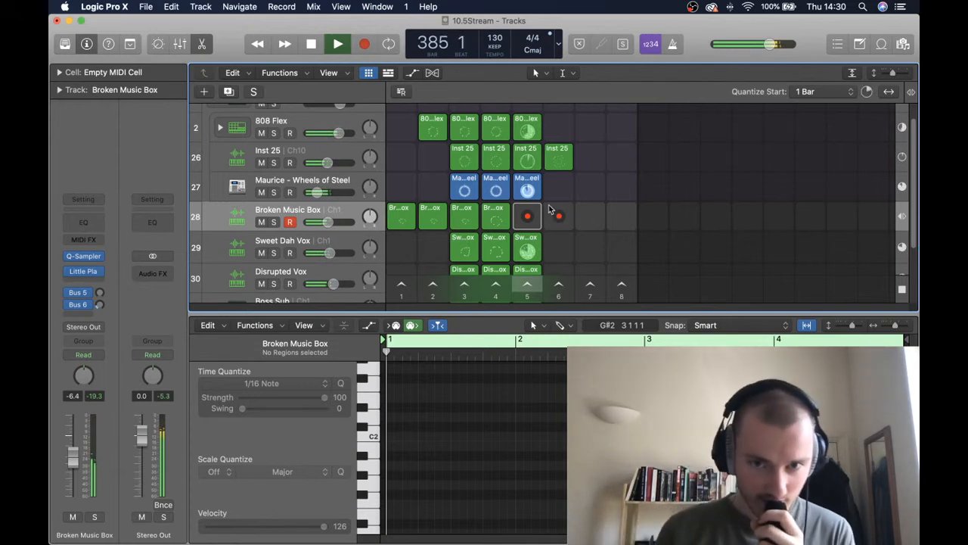
pyautogui.click(529, 216)
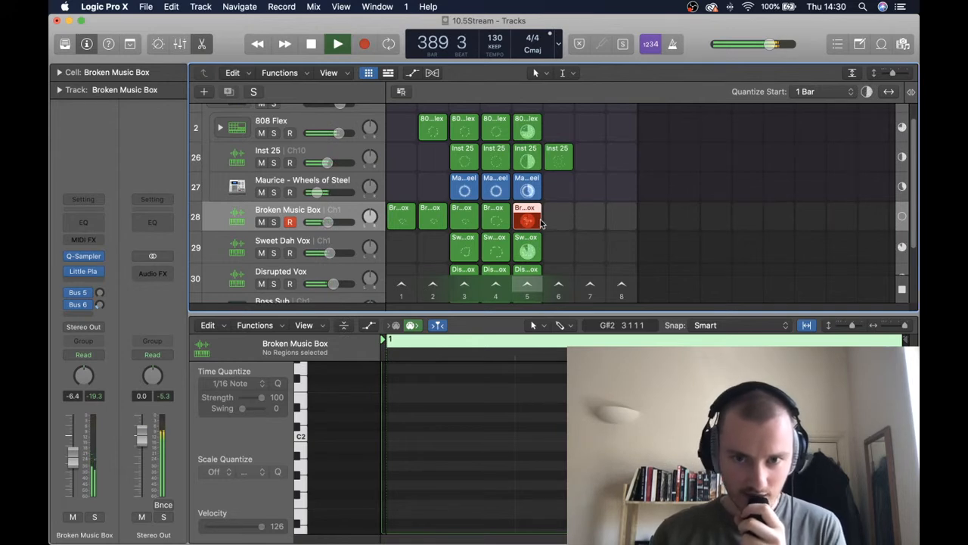
pyautogui.press('space')
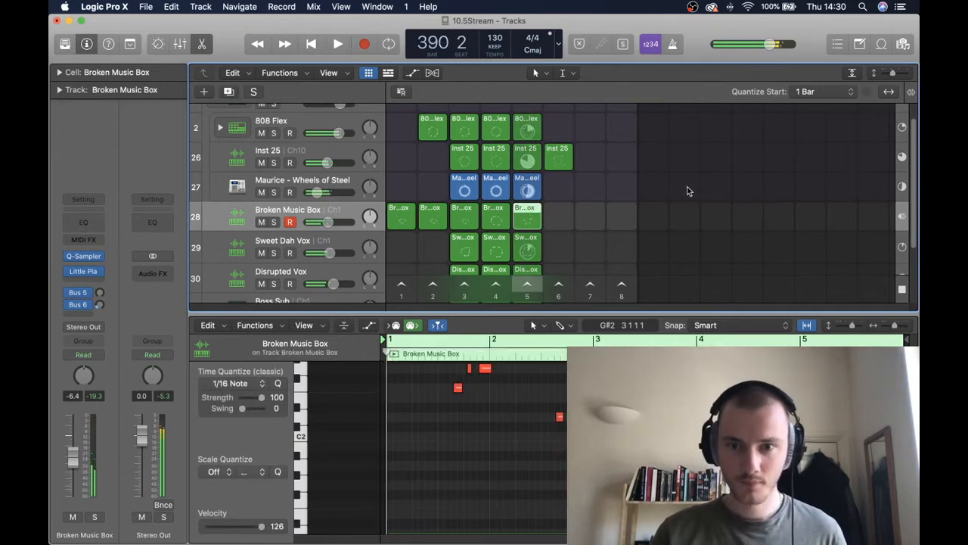
# Step: Look over the recorded Broken Music Box notes and delete the unwanted note just before bar 4
pyautogui.scroll(3, 739, 453)
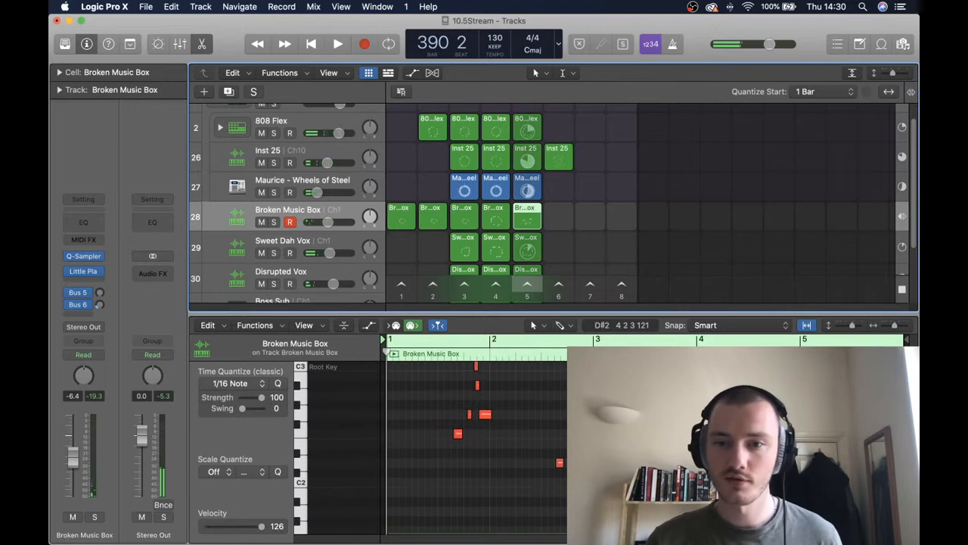
pyautogui.scroll(-5, 476, 446)
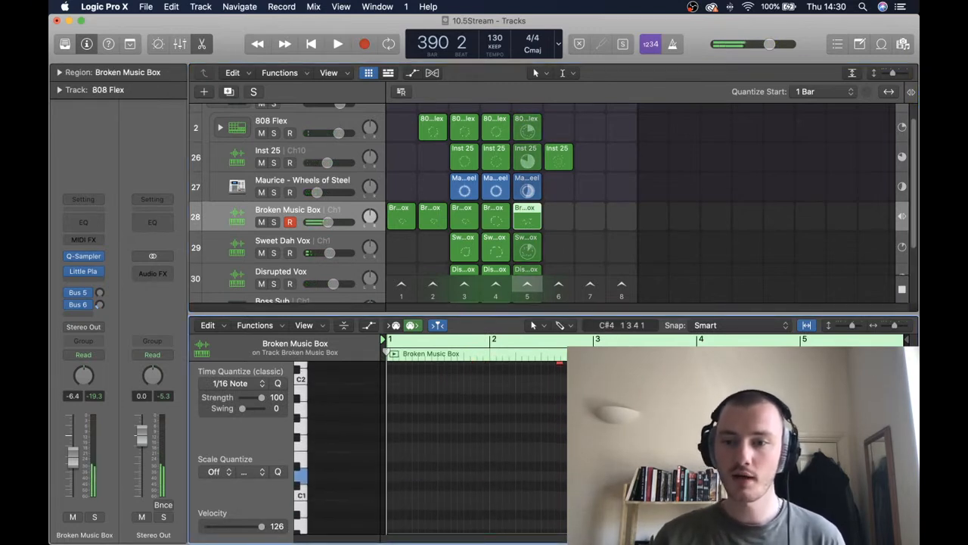
pyautogui.scroll(7, 477, 446)
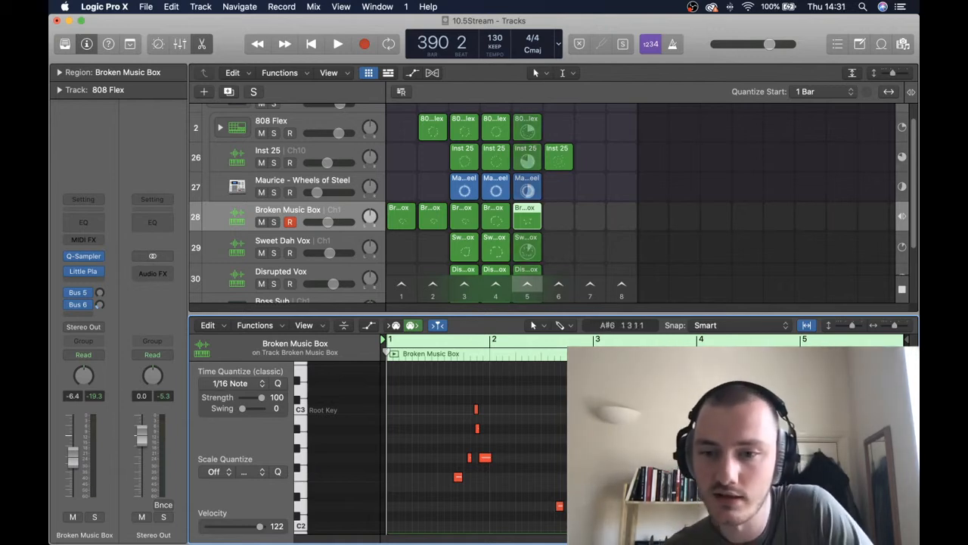
pyautogui.scroll(-5, 646, 448)
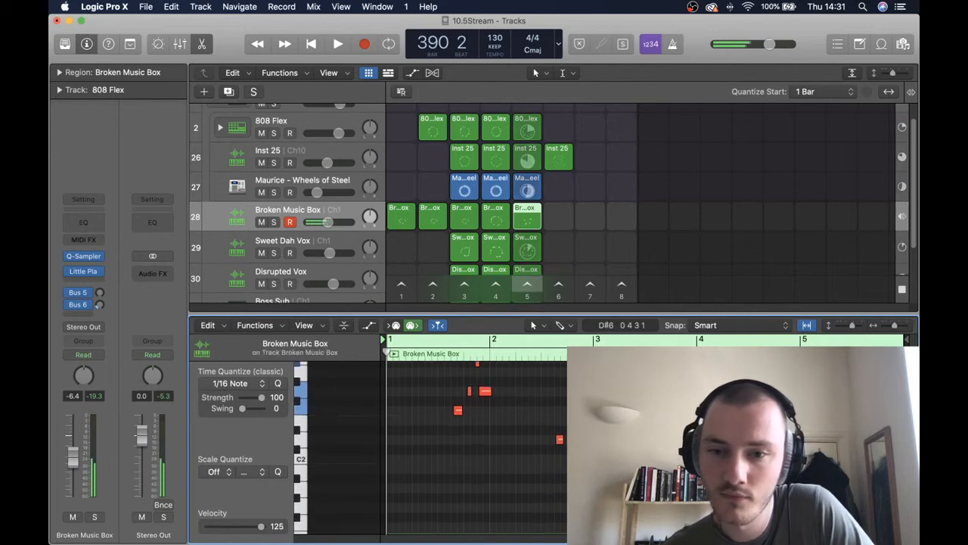
pyautogui.scroll(5, 713, 469)
pyautogui.moveTo(537, 407); pyautogui.dragTo(715, 492)
pyautogui.moveTo(447, 398); pyautogui.dragTo(532, 519)
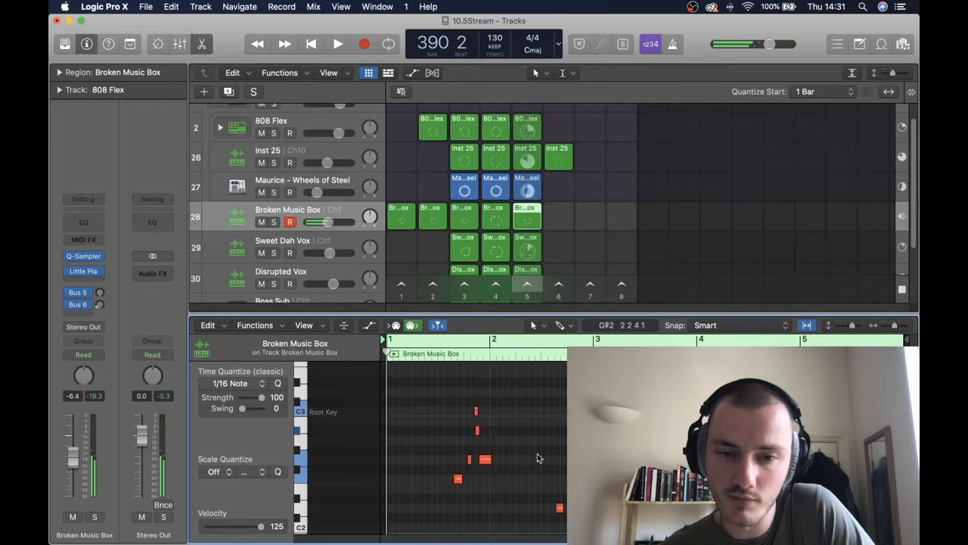
pyautogui.click(537, 455)
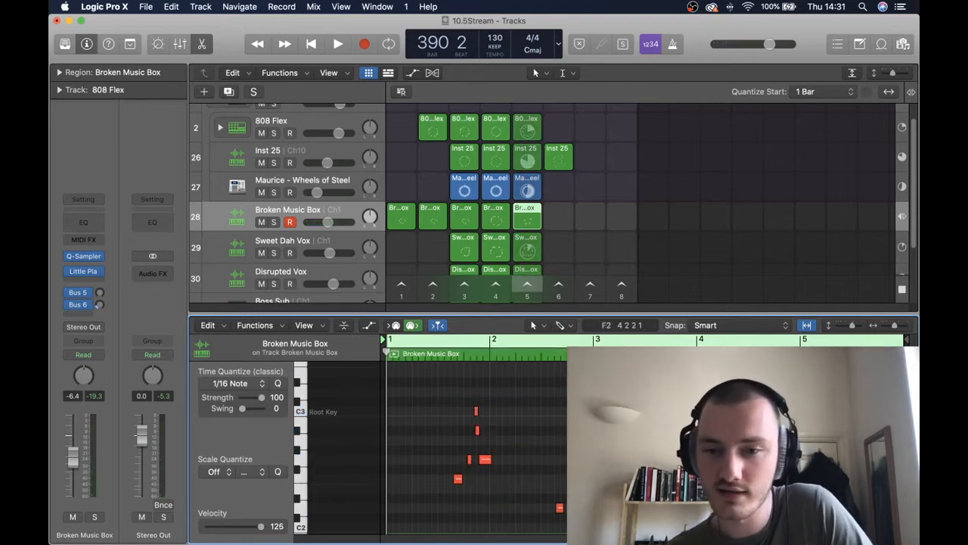
pyautogui.click(693, 478)
pyautogui.press('Delete')
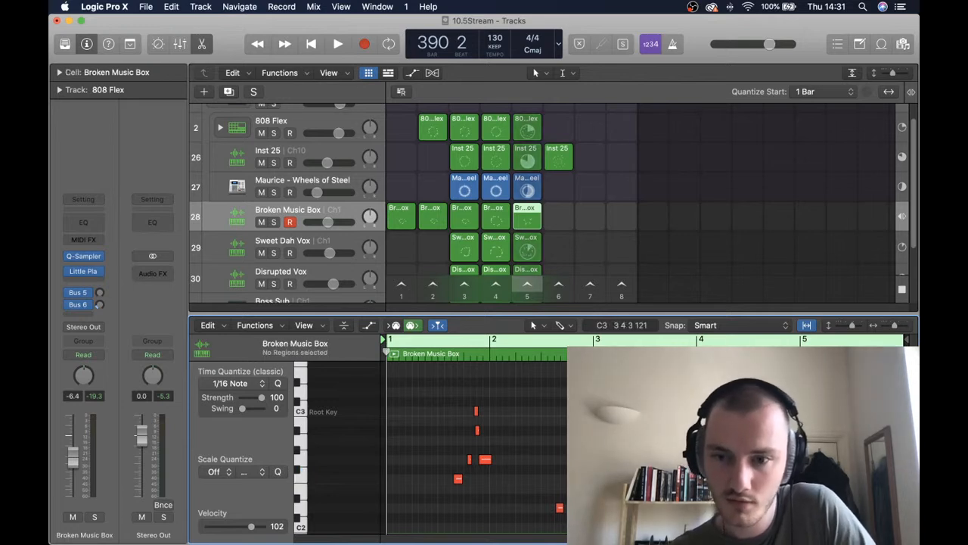
# Step: Quantize all notes in the scene 5 Broken Music Box cell to 1/16 notes
pyautogui.press('super+a')
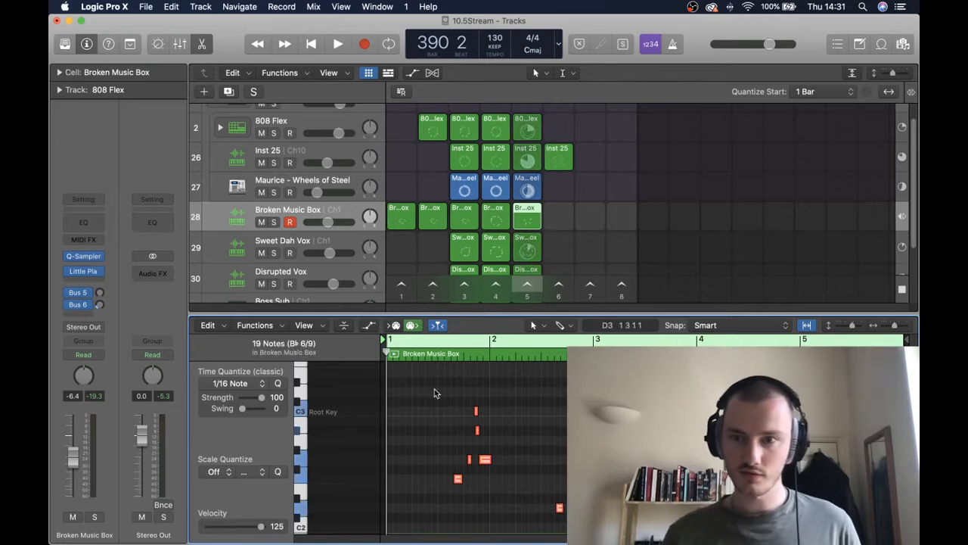
pyautogui.click(280, 383)
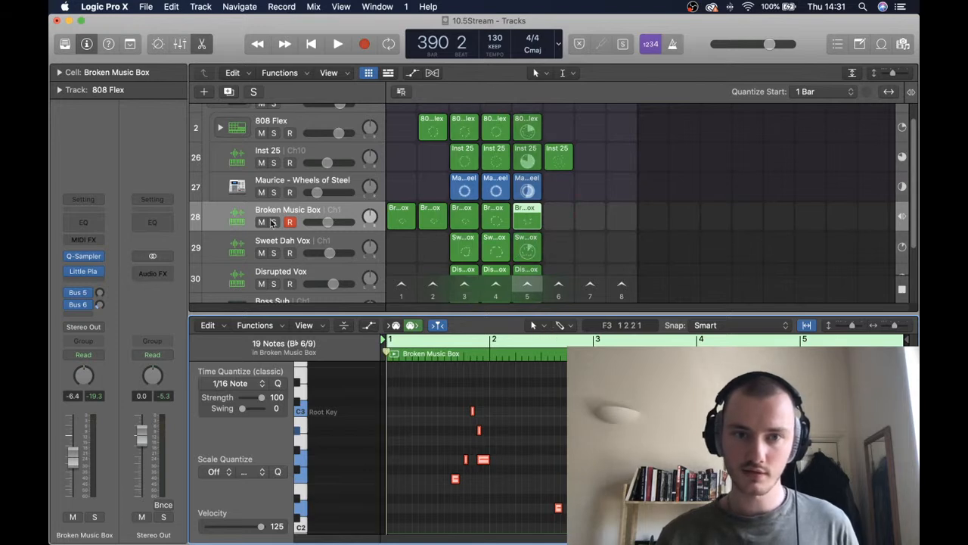
# Step: Audition the scene 5 Broken Music Box cell in solo, shorten its loop to four bars, and unsolo it during playback
pyautogui.click(273, 222)
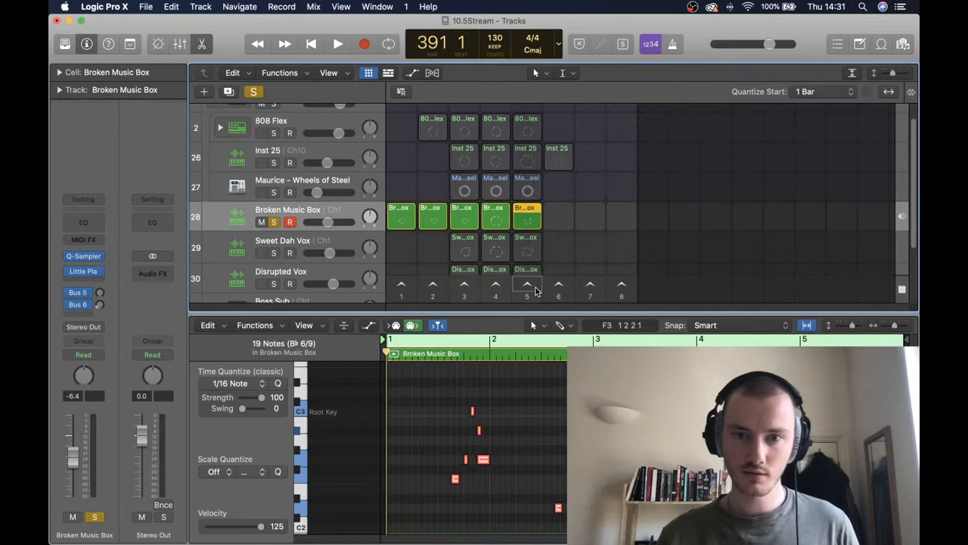
pyautogui.click(530, 288)
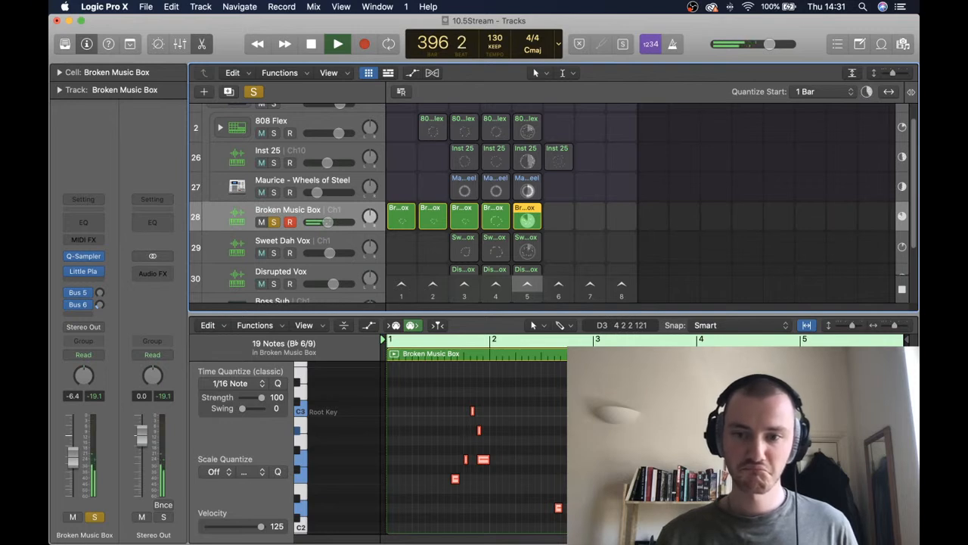
pyautogui.press('space')
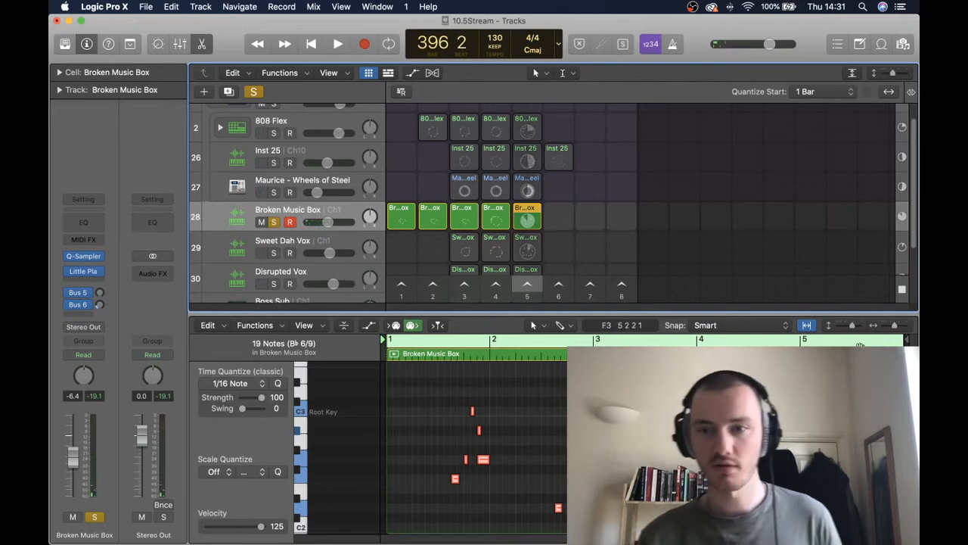
pyautogui.moveTo(903, 342); pyautogui.dragTo(802, 342)
pyautogui.press('space')
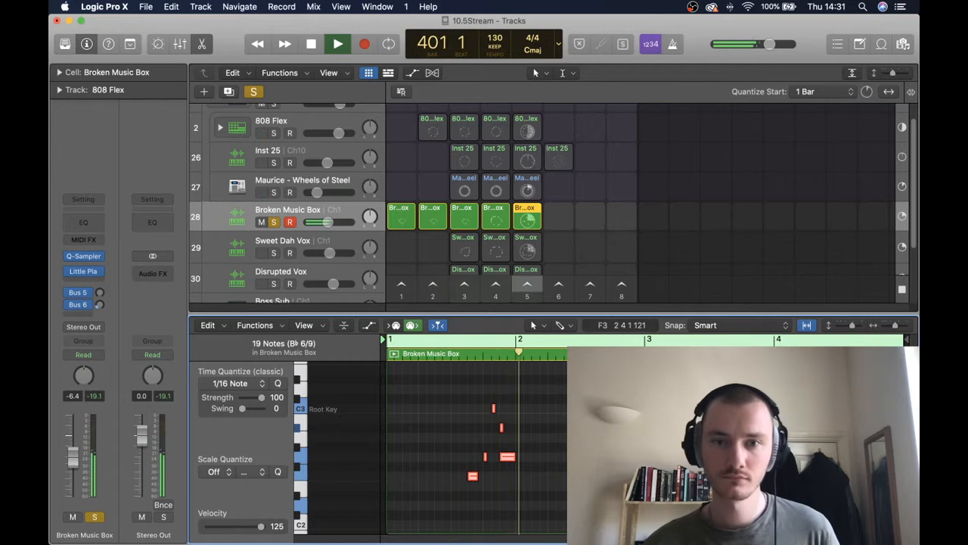
pyautogui.hotkey('ctrl', 's')
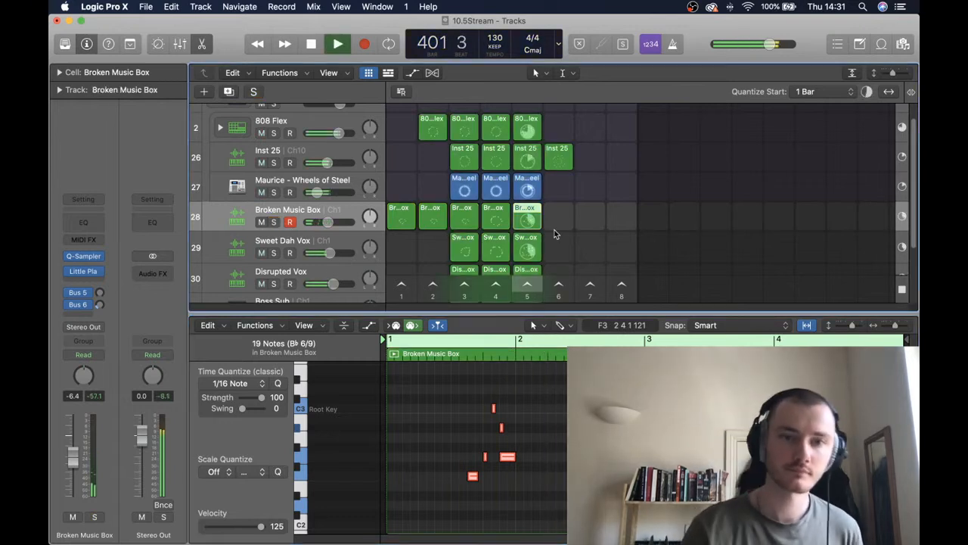
# Step: Lower the Broken Music Box volume to -8.4 dB, and mute Sweet Dah Vox with its volume trimmed to -5.8 dB
pyautogui.moveTo(329, 223); pyautogui.dragTo(327, 223)
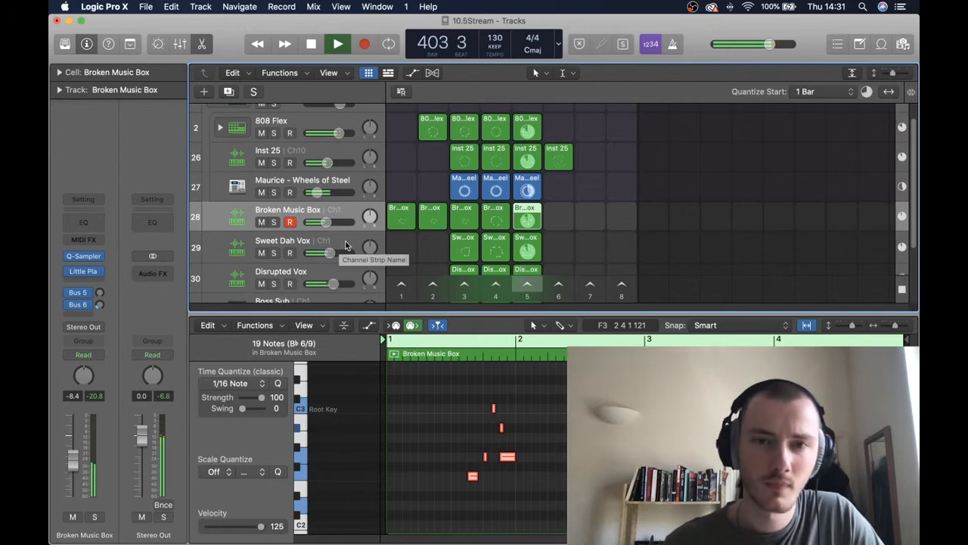
pyautogui.click(261, 254)
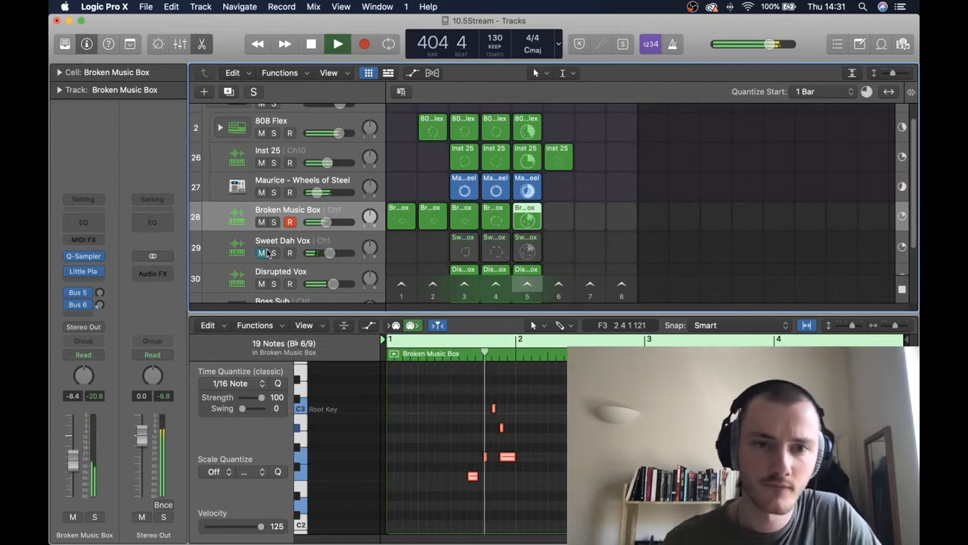
pyautogui.moveTo(329, 253); pyautogui.dragTo(327, 253)
# Step: Check the Decapitator on Boss Sub and lower its FF Pro-Q 3 high cut to about 498 Hz
pyautogui.scroll(-4, 327, 252)
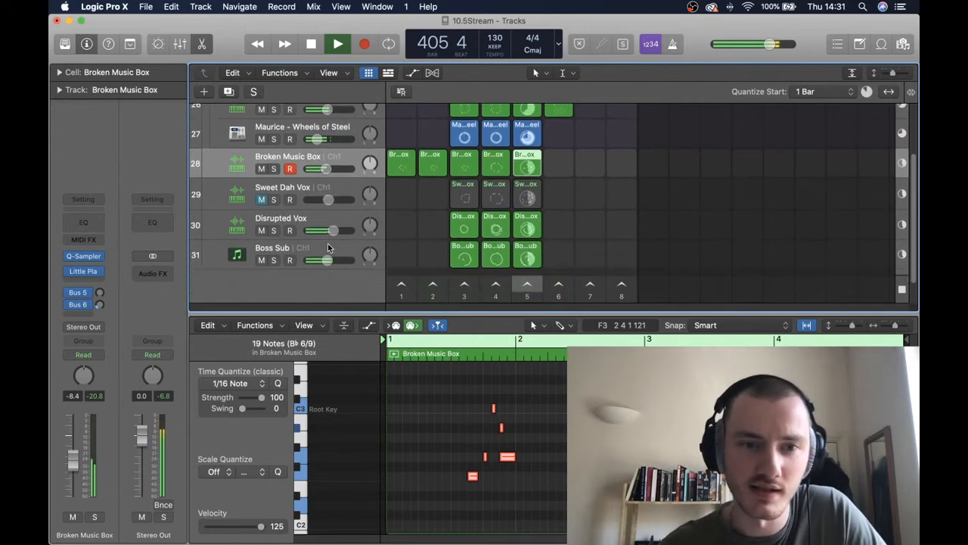
pyautogui.click(315, 224)
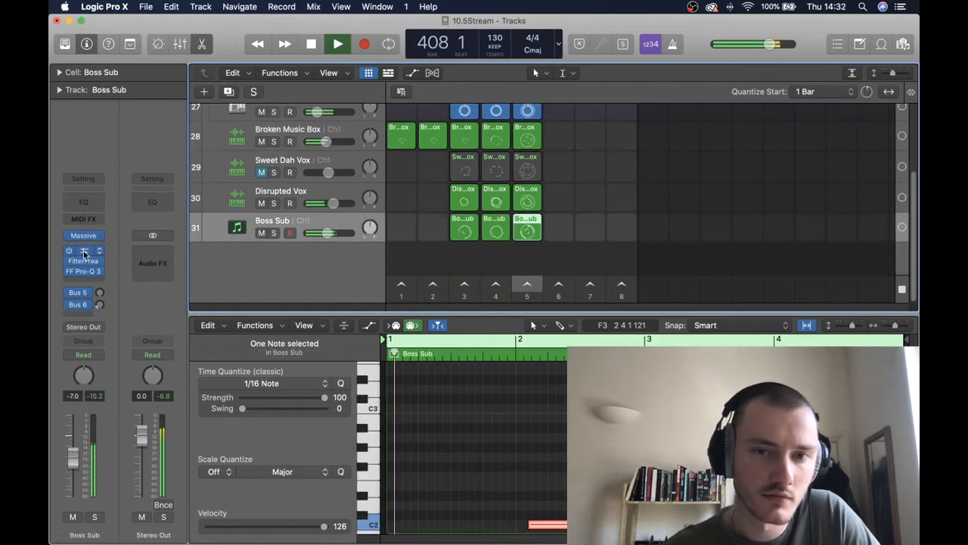
pyautogui.click(84, 251)
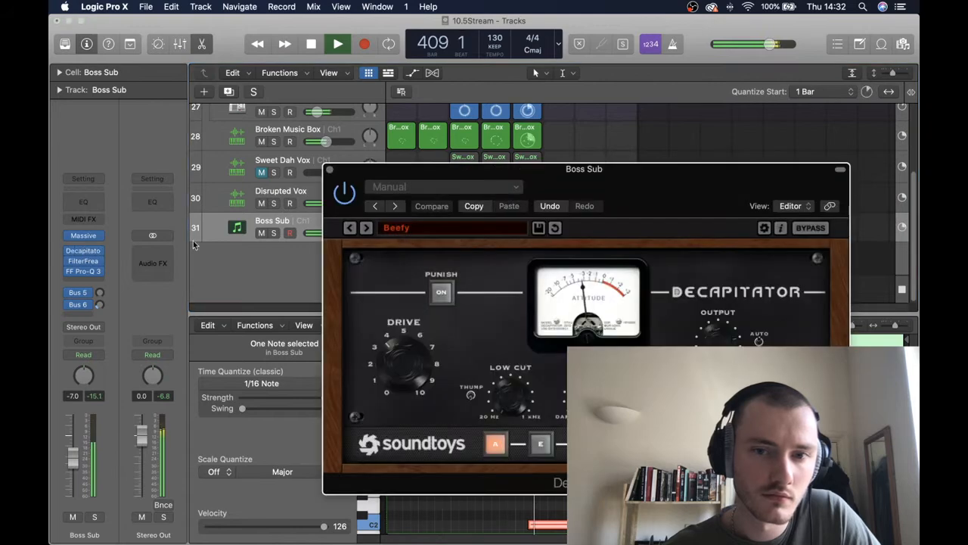
pyautogui.click(329, 170)
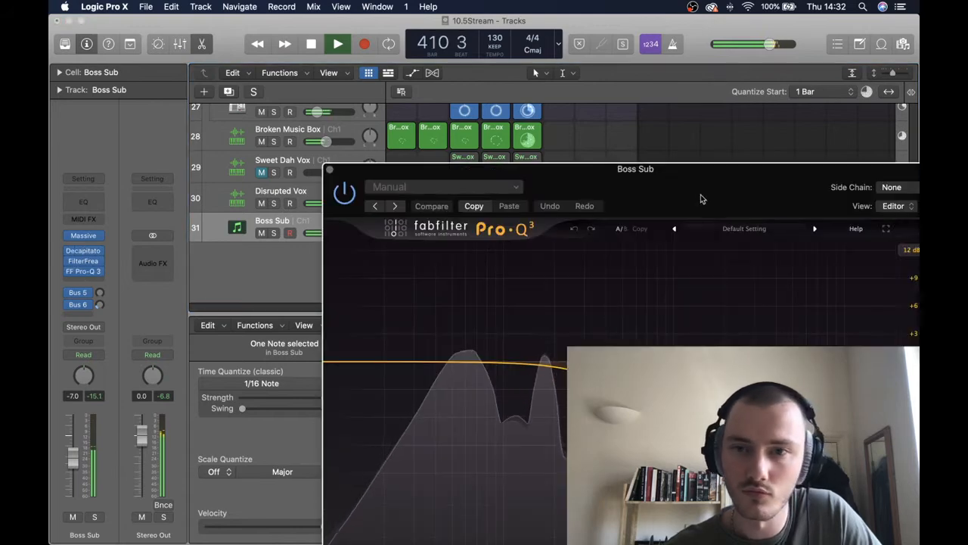
pyautogui.moveTo(701, 193); pyautogui.dragTo(505, 86)
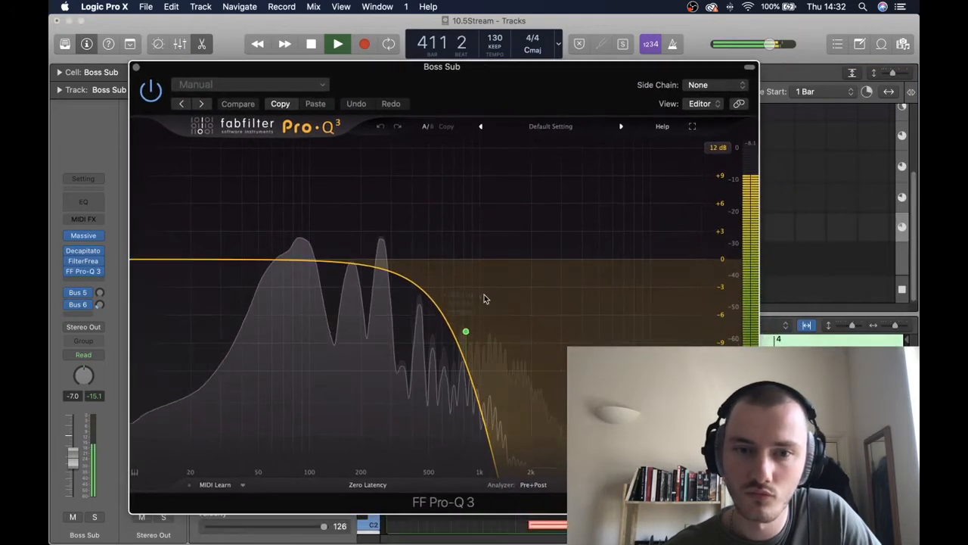
pyautogui.moveTo(466, 332); pyautogui.dragTo(429, 341)
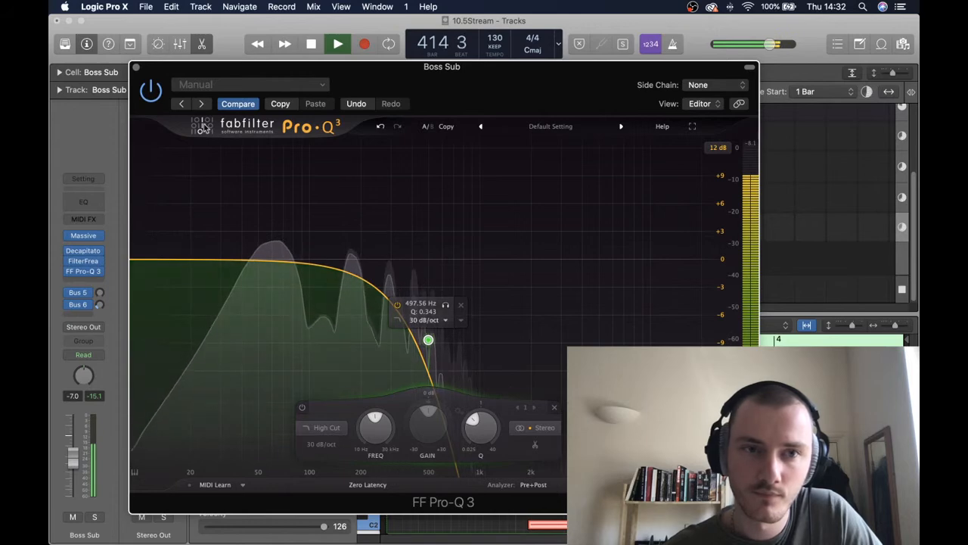
pyautogui.press('super+w')
# Step: Unmute the Sweet Dah Vox track and lower its volume to -10.4 dB
pyautogui.scroll(2, 421, 215)
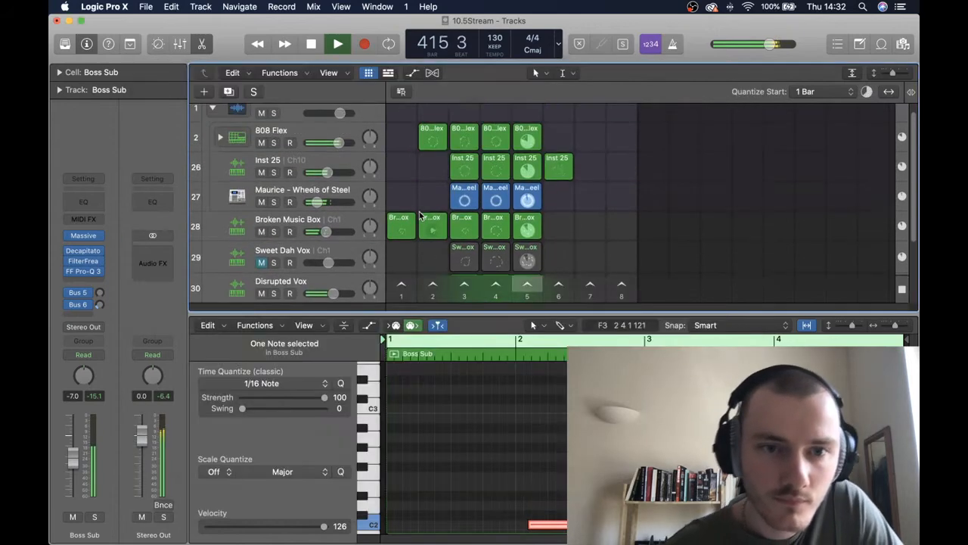
pyautogui.click(313, 200)
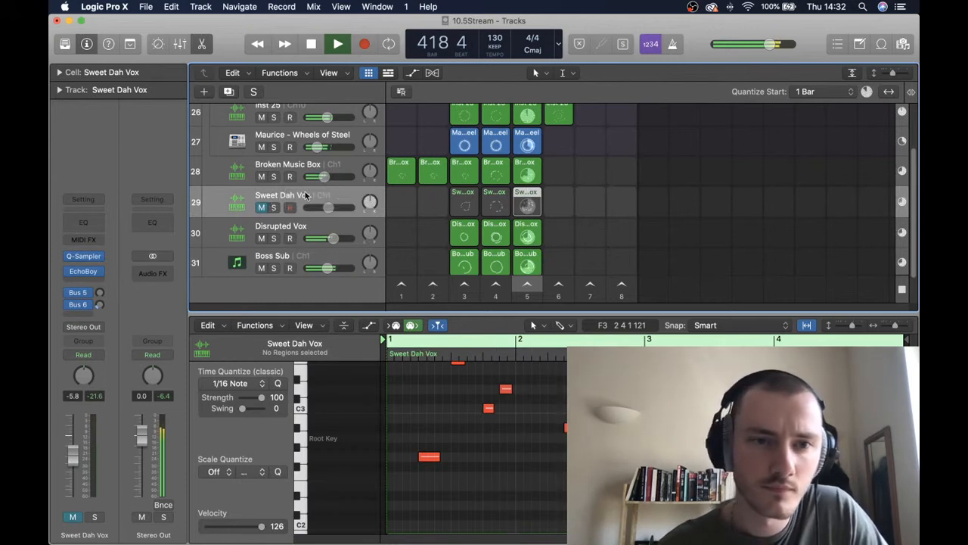
pyautogui.click(261, 208)
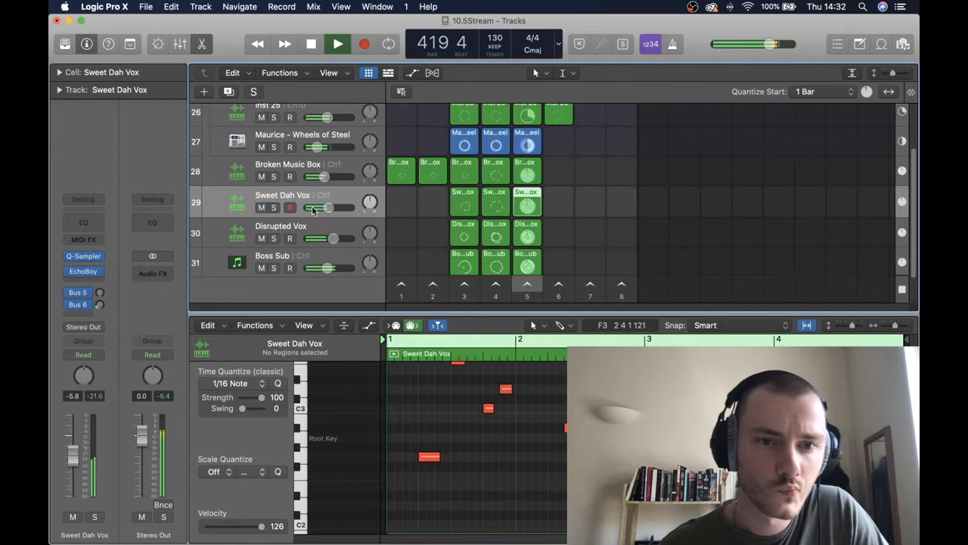
pyautogui.moveTo(327, 207); pyautogui.dragTo(323, 208)
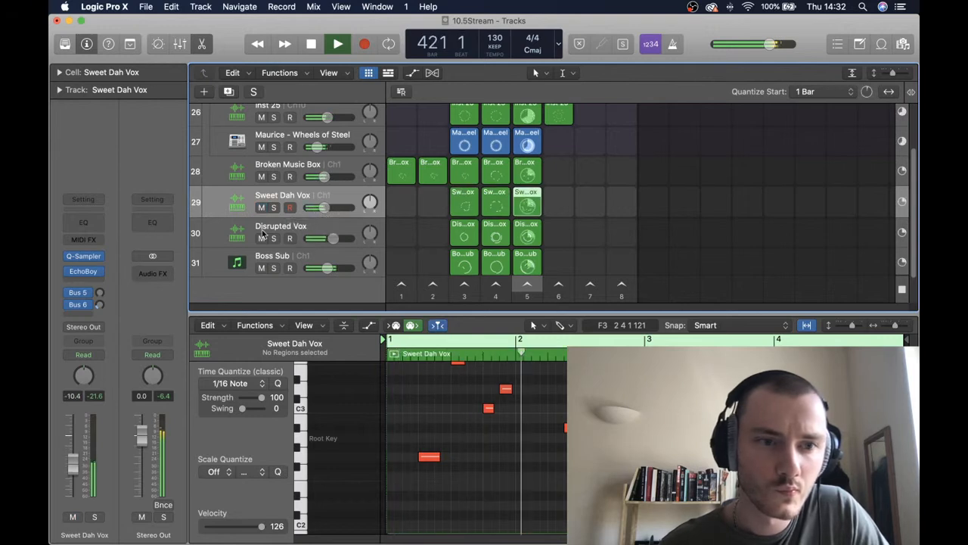
# Step: Insert the Soundtoys Little MicroShift plug-in after EchoBoy on the Sweet Dah Vox track, keeping the Default preset
pyautogui.click(84, 280)
pyautogui.moveTo(113, 519)
pyautogui.moveTo(187, 535)
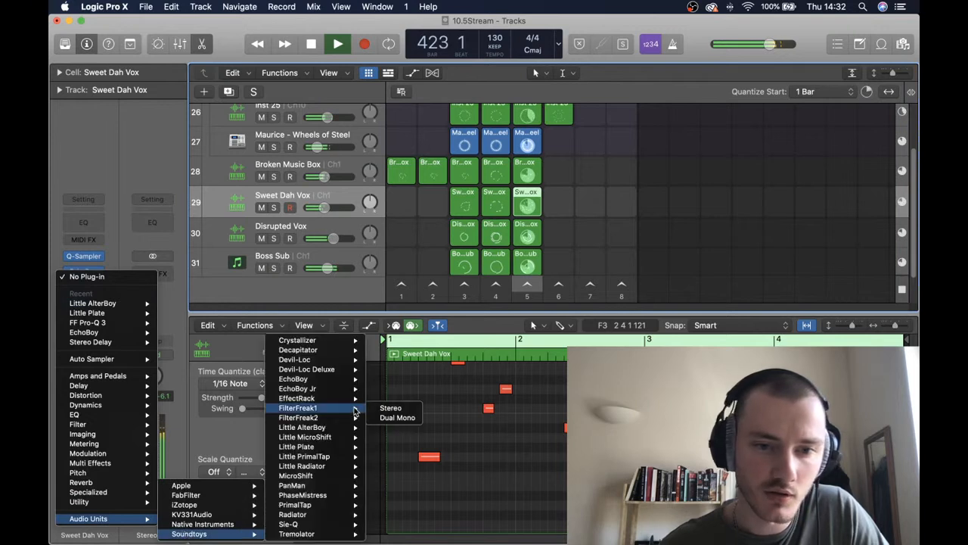
pyautogui.moveTo(343, 344)
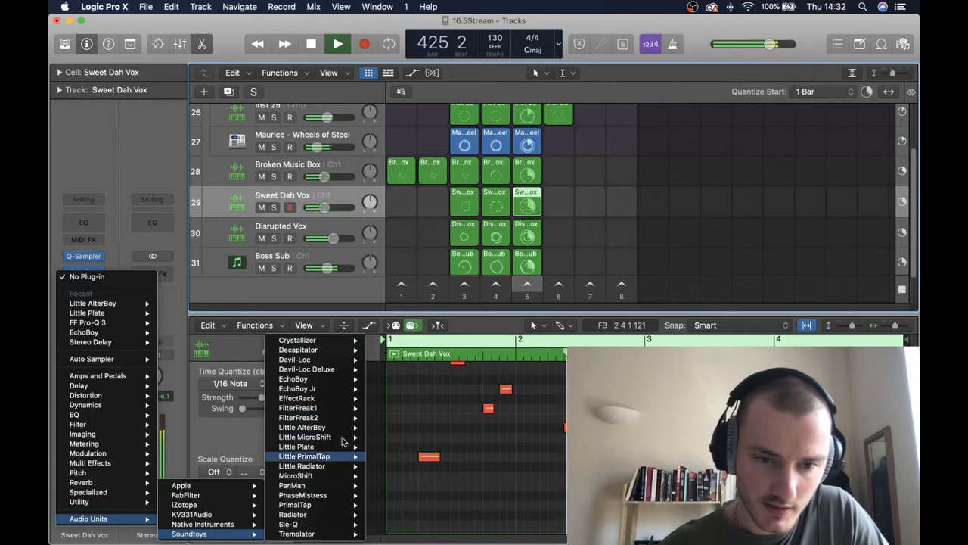
pyautogui.moveTo(344, 431)
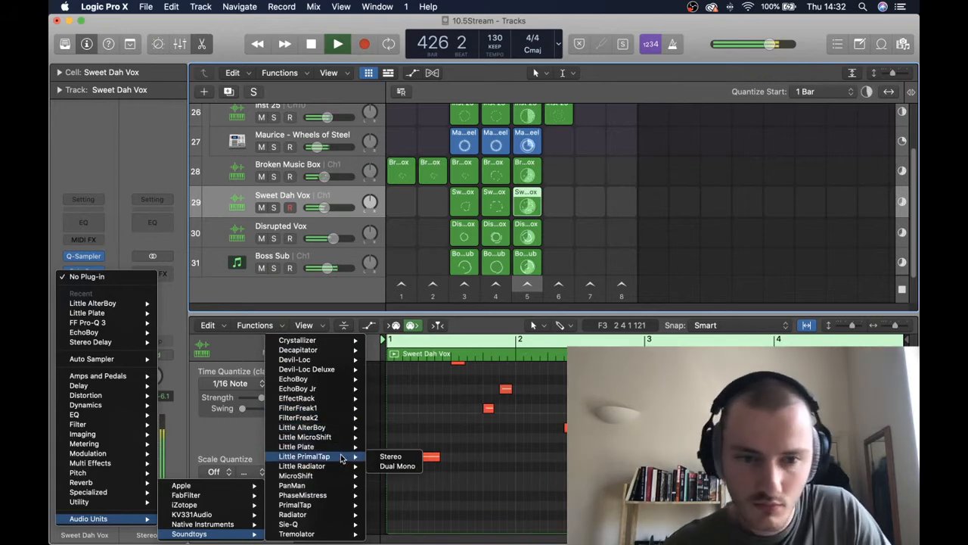
pyautogui.click(386, 437)
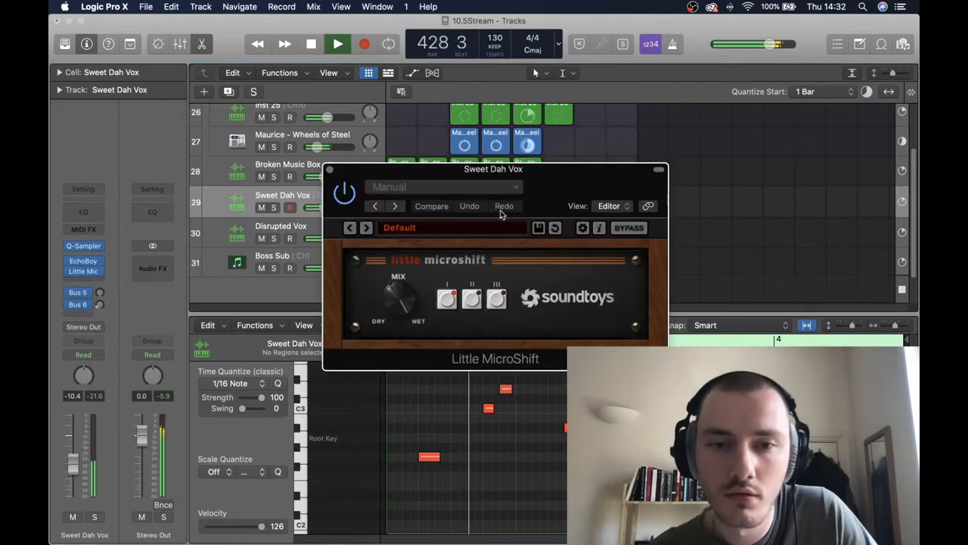
pyautogui.moveTo(564, 190); pyautogui.dragTo(583, 220)
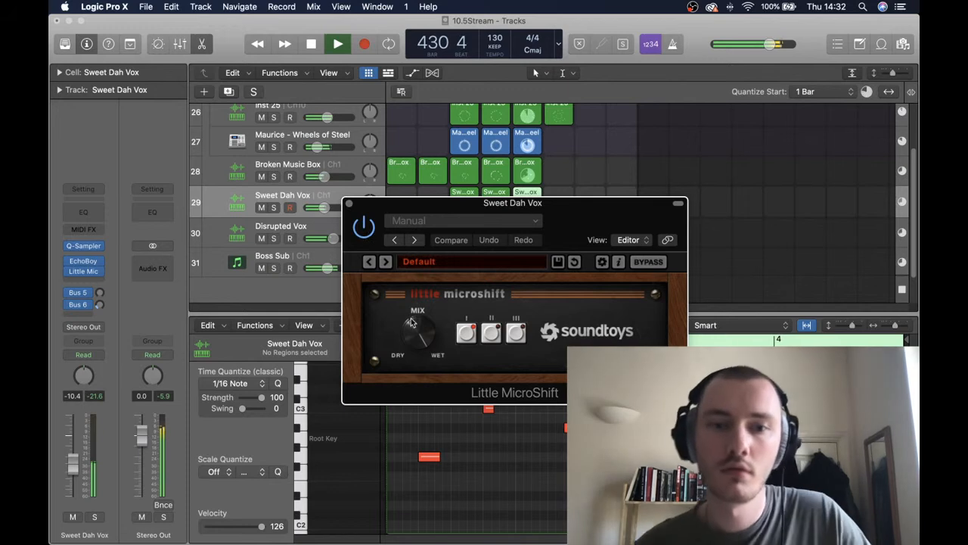
pyautogui.click(349, 203)
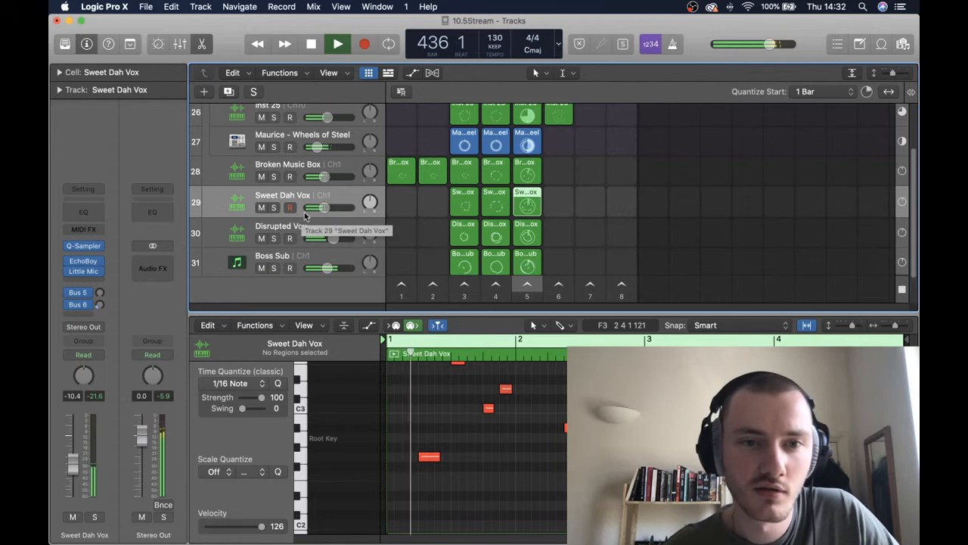
# Step: Lower the Sweet Dah Vox volume to -12.2 dB and stop playback
pyautogui.moveTo(323, 208); pyautogui.dragTo(323, 207)
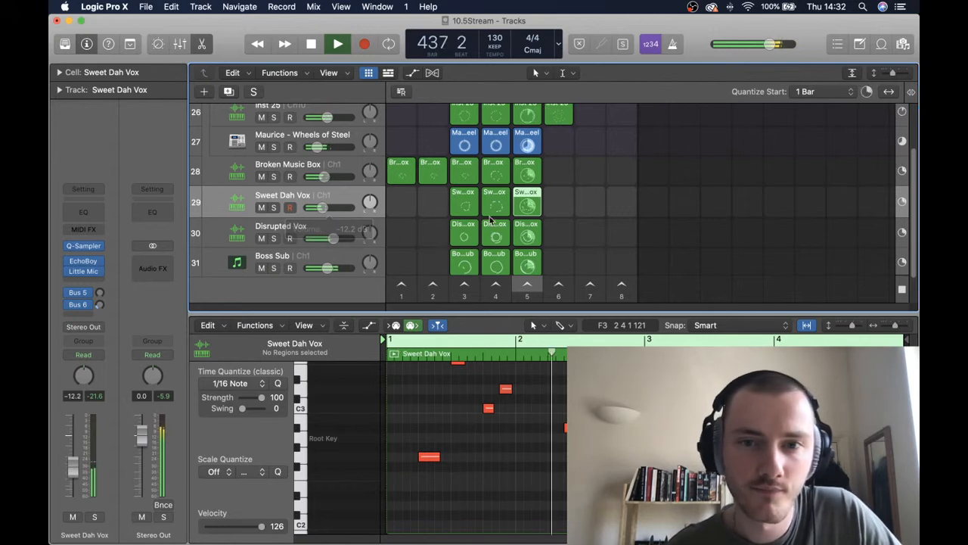
pyautogui.scroll(3, 495, 221)
pyautogui.scroll(-3, 495, 218)
pyautogui.scroll(3, 496, 221)
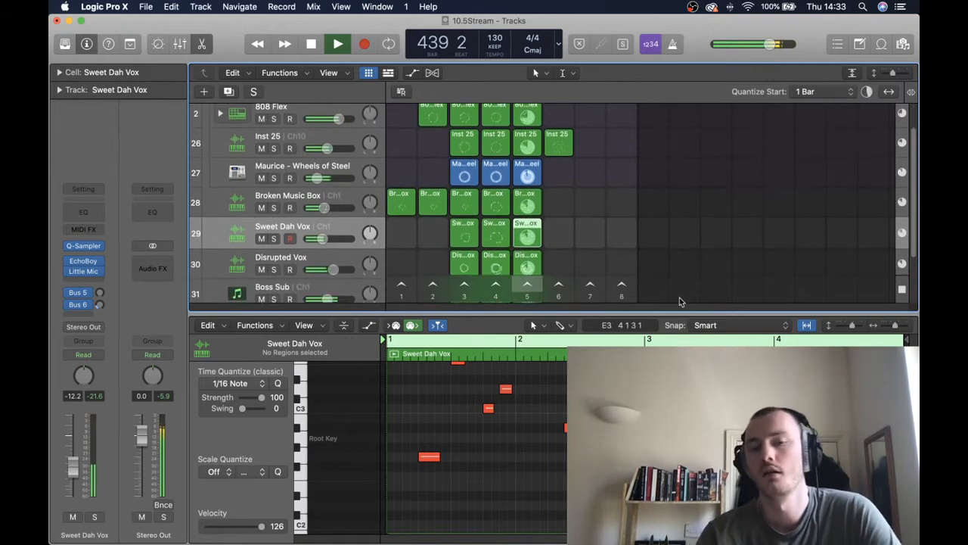
pyautogui.press('space')
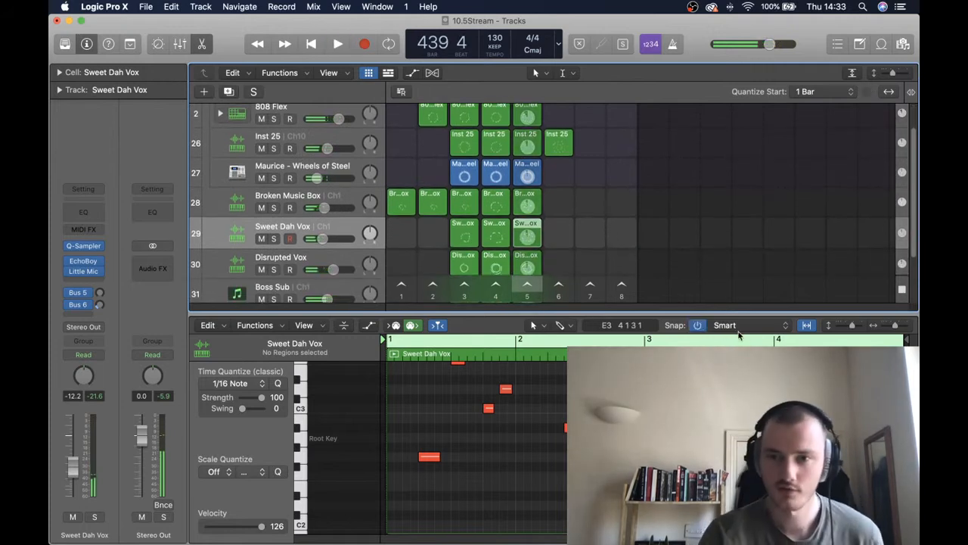
# Step: Enlarge the Live Loops grid area to show all tracks and delete the Inst 25 cell in scene 6
pyautogui.moveTo(725, 311); pyautogui.dragTo(725, 452)
pyautogui.click(590, 206)
pyautogui.click(566, 180)
pyautogui.press('Delete')
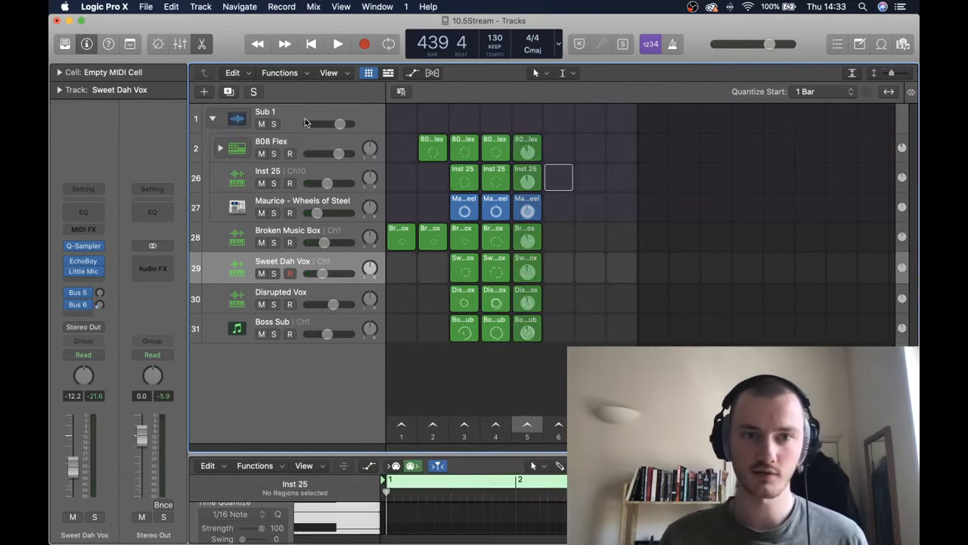
# Step: Select all seven cells of scene 5, from 808 Flex to Boss Sub, and copy them into scene 6
pyautogui.click(360, 130)
pyautogui.click(529, 150)
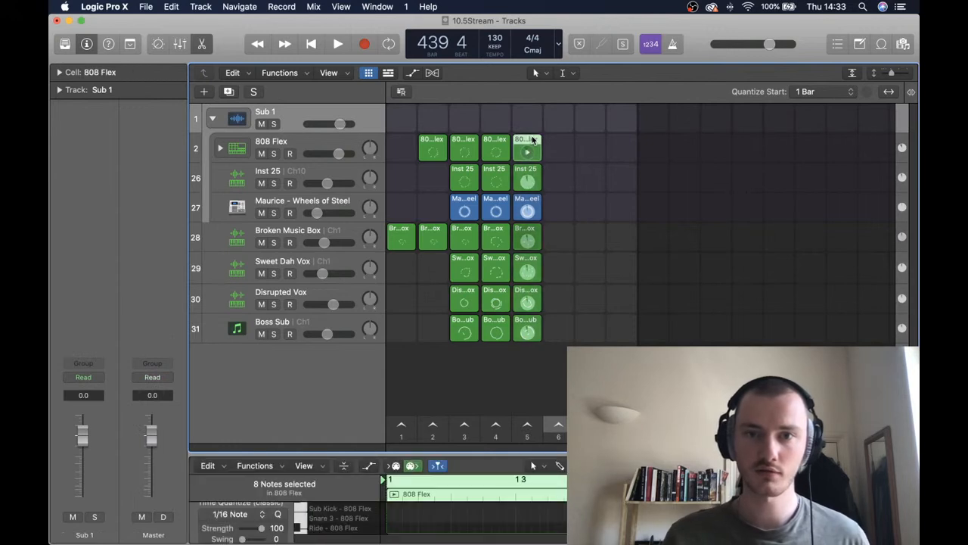
pyautogui.click(532, 264)
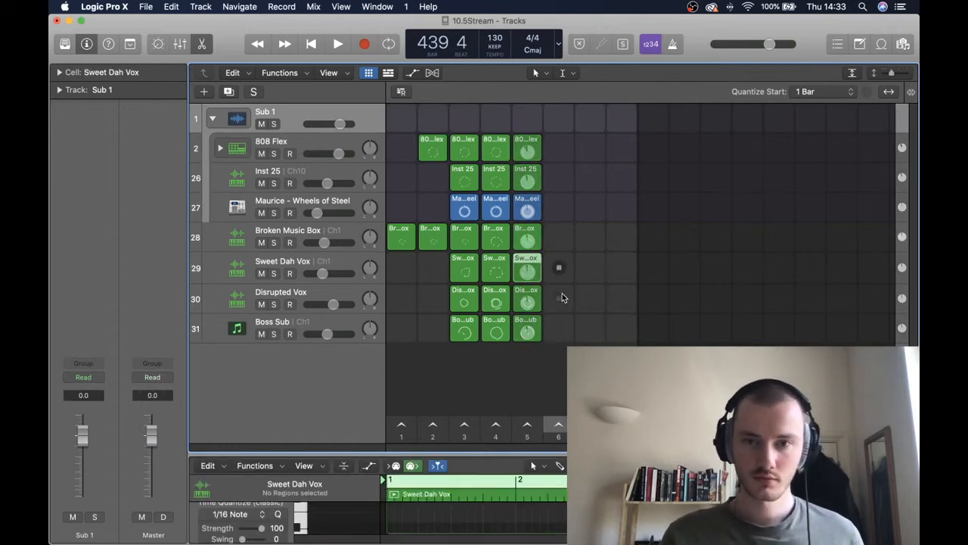
pyautogui.keyDown('shift'); pyautogui.click(537, 330); pyautogui.keyUp('shift')
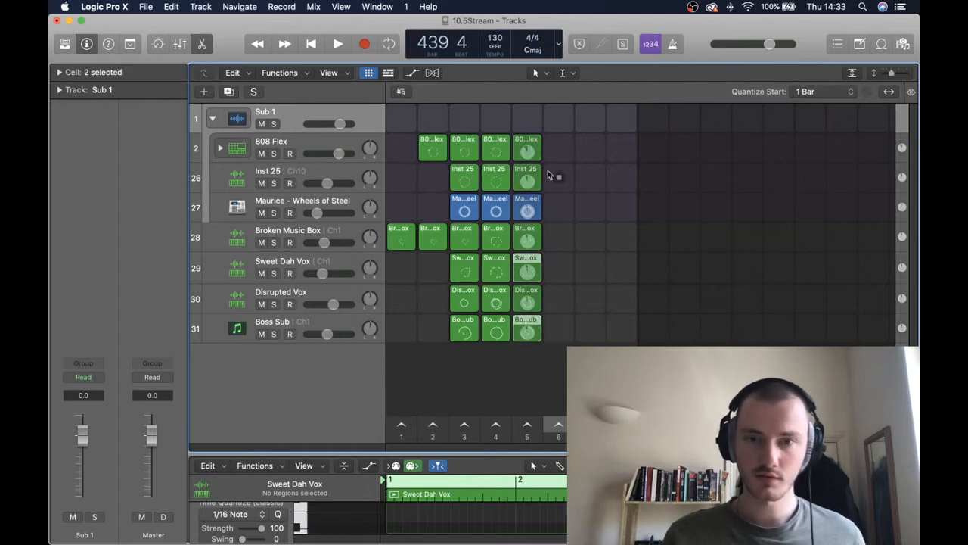
pyautogui.keyDown('shift'); pyautogui.click(533, 149); pyautogui.keyUp('shift')
pyautogui.keyDown('shift'); pyautogui.click(534, 179); pyautogui.keyUp('shift')
pyautogui.keyDown('shift'); pyautogui.click(535, 209); pyautogui.keyUp('shift')
pyautogui.keyDown('shift'); pyautogui.click(540, 234); pyautogui.keyUp('shift')
pyautogui.keyDown('shift'); pyautogui.click(537, 301); pyautogui.keyUp('shift')
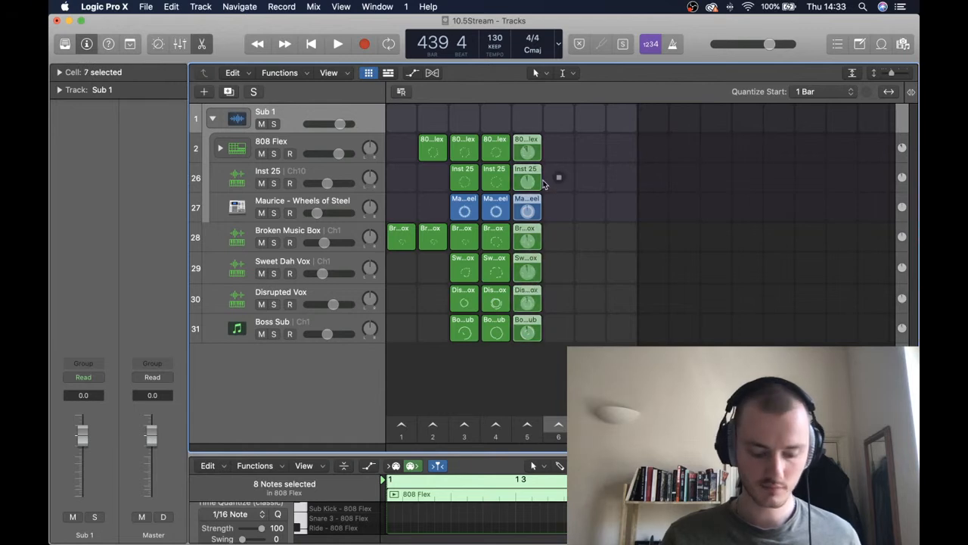
pyautogui.moveTo(530, 139); pyautogui.dragTo(557, 147)
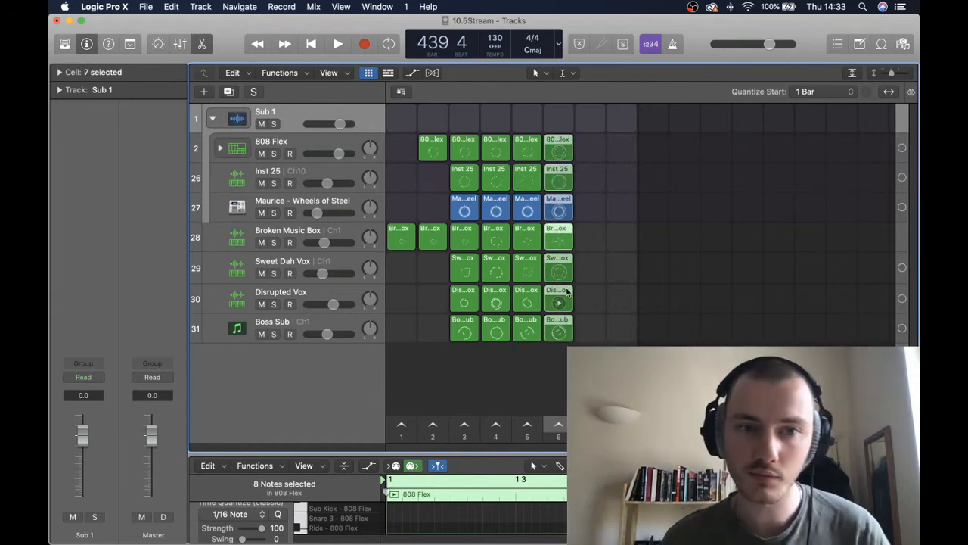
# Step: Delete the Sweet Dah Vox and Boss Sub cells from scene 6 and start playback of the scene
pyautogui.click(584, 264)
pyautogui.click(567, 261)
pyautogui.press('Delete')
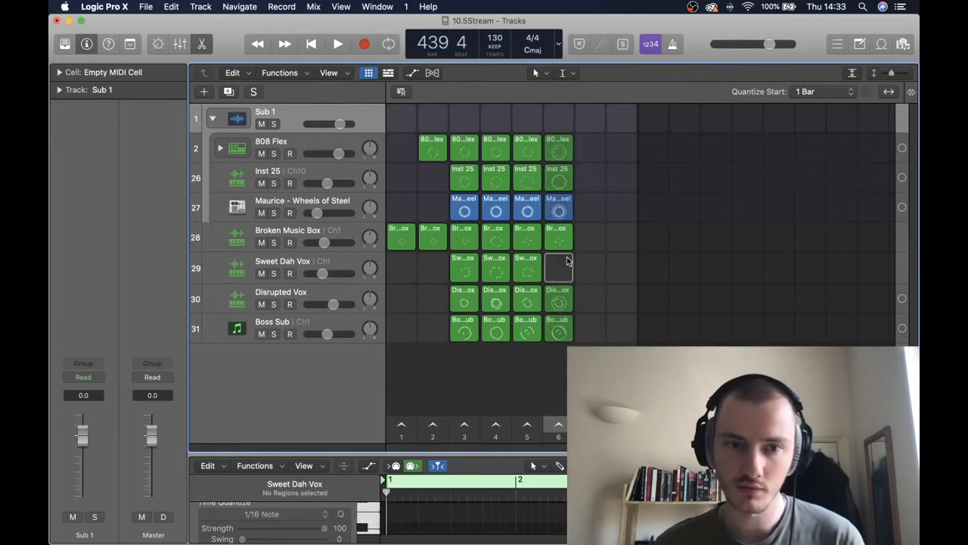
pyautogui.click(568, 325)
pyautogui.press('Delete')
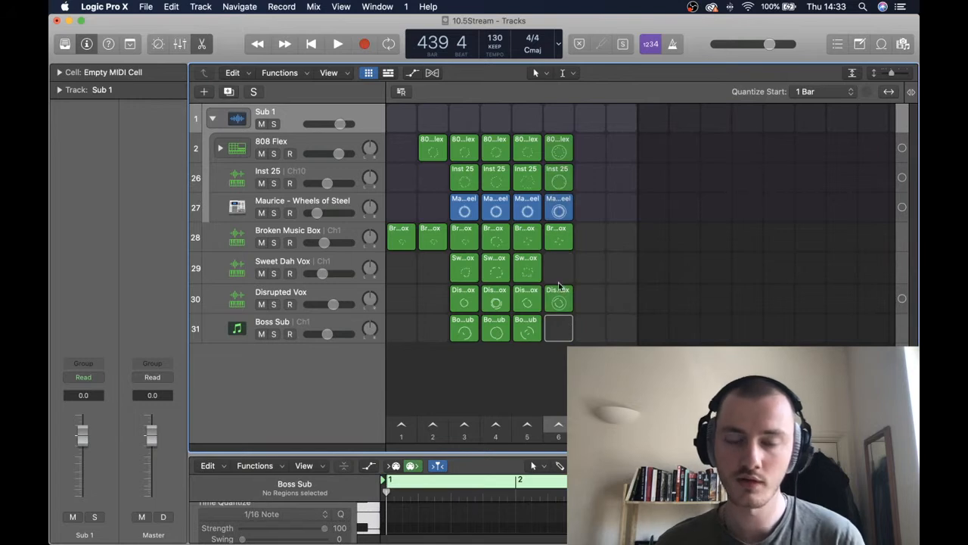
pyautogui.press('space')
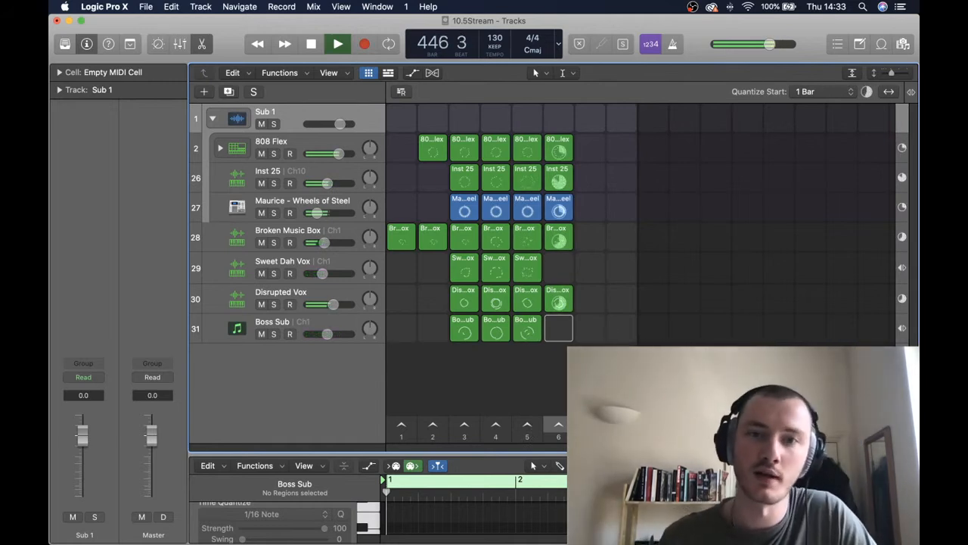
# Step: Play scene 5 for comparison with scene 6 and stop playback
pyautogui.click(527, 425)
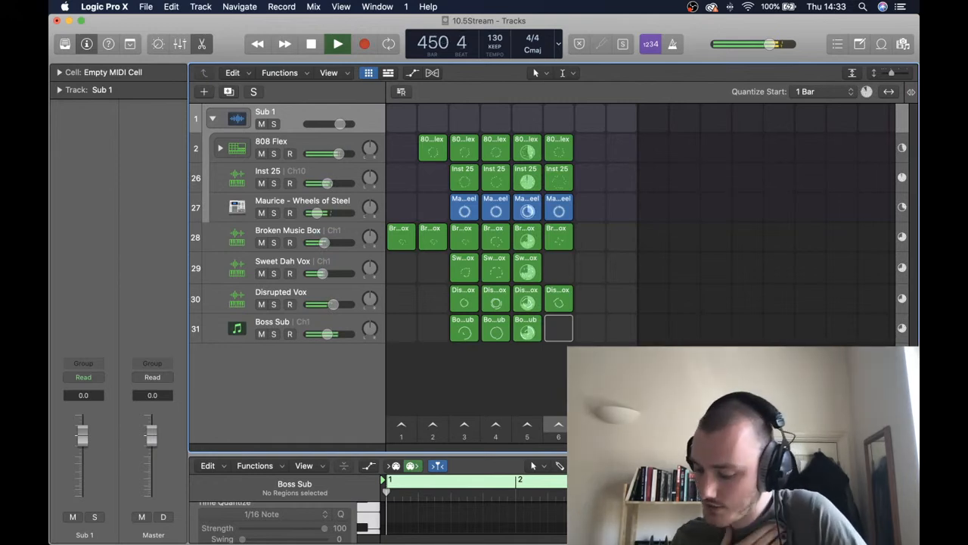
pyautogui.press('space')
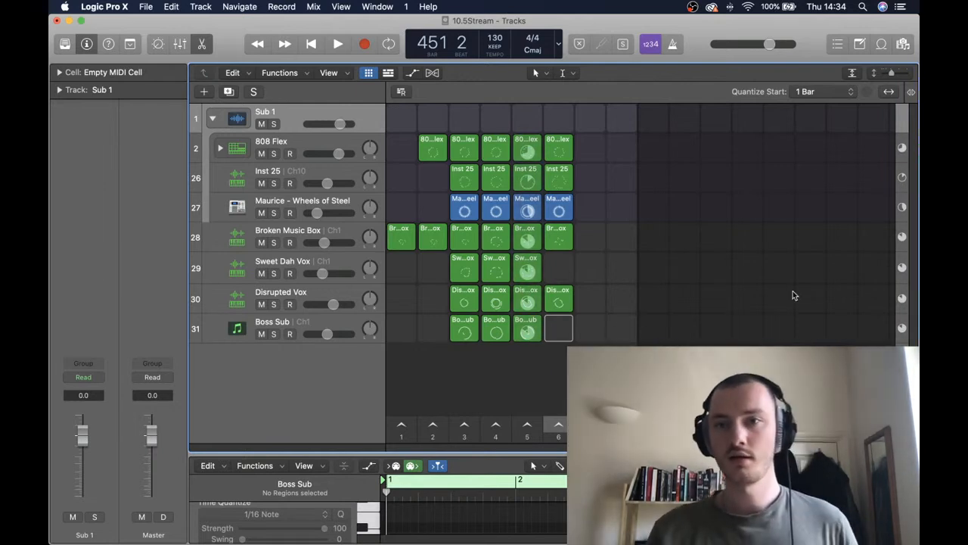
# Step: Show the timeline beside the Live Loops grid and copy the upper scene 6 cells, starting with 808 Flex, into it
pyautogui.click(392, 74)
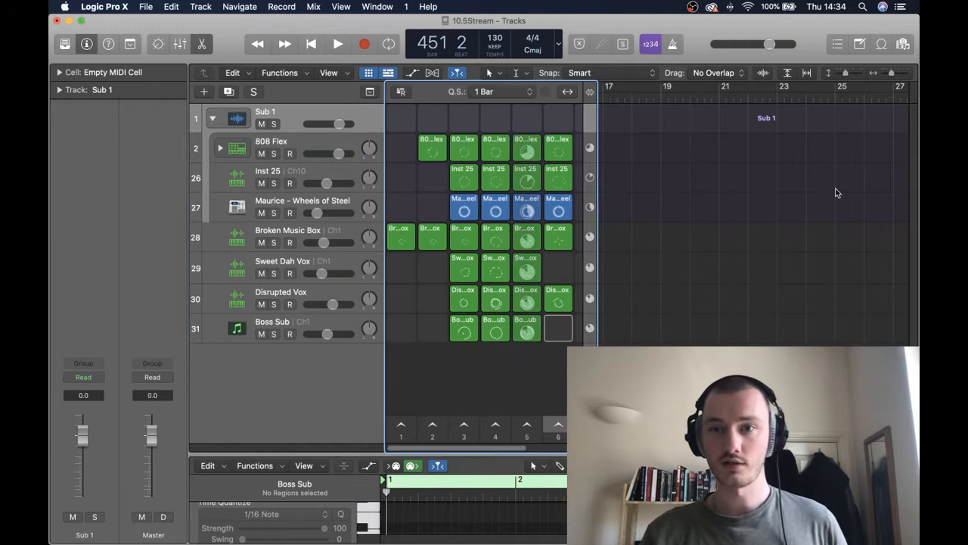
pyautogui.click(560, 145)
pyautogui.keyDown('shift'); pyautogui.click(566, 172); pyautogui.keyUp('shift')
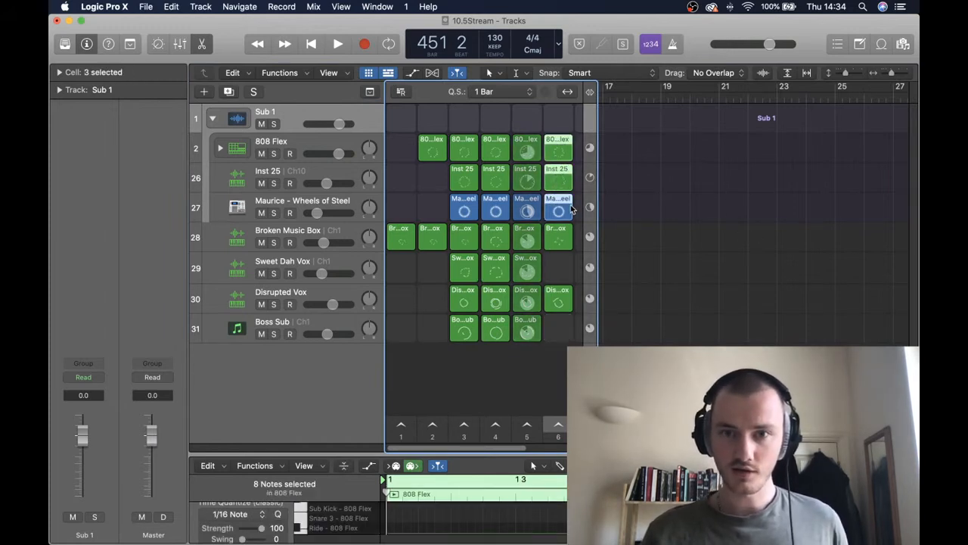
pyautogui.moveTo(566, 141); pyautogui.dragTo(654, 148)
# Step: Delete the copied regions from the timeline and return to the grid-only view
pyautogui.moveTo(892, 339); pyautogui.dragTo(660, 133)
pyautogui.press('Delete')
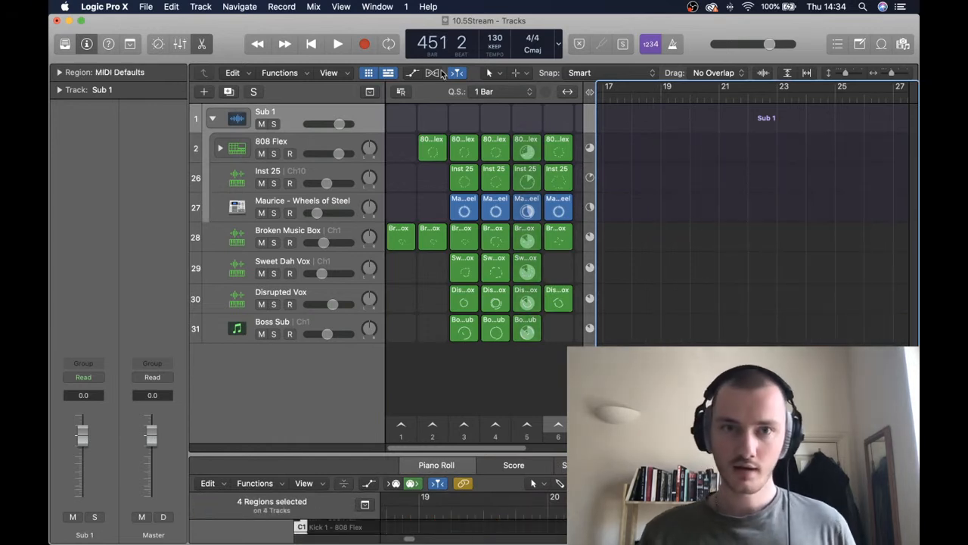
pyautogui.click(387, 73)
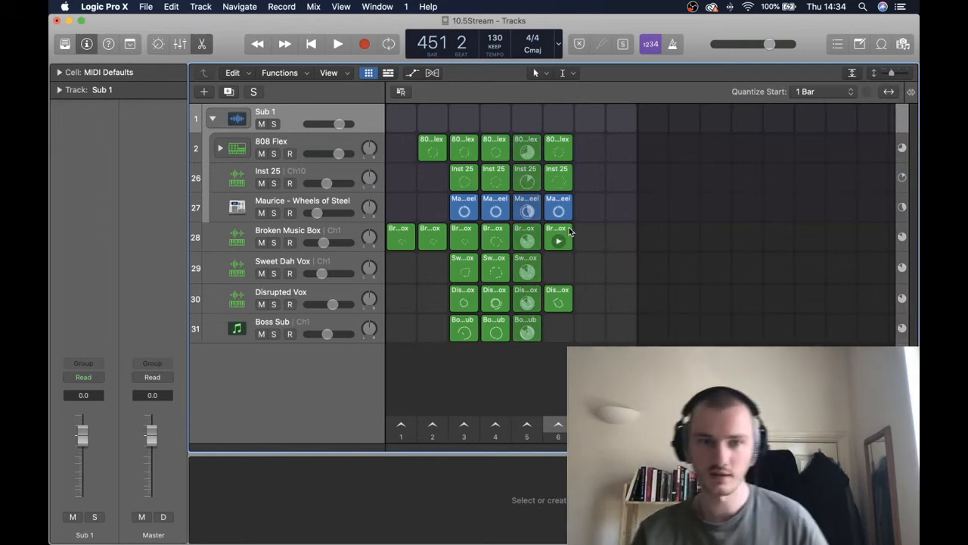
# Step: Select the 808 Flex track, check the OBS window and return to Logic Pro X
pyautogui.click(308, 142)
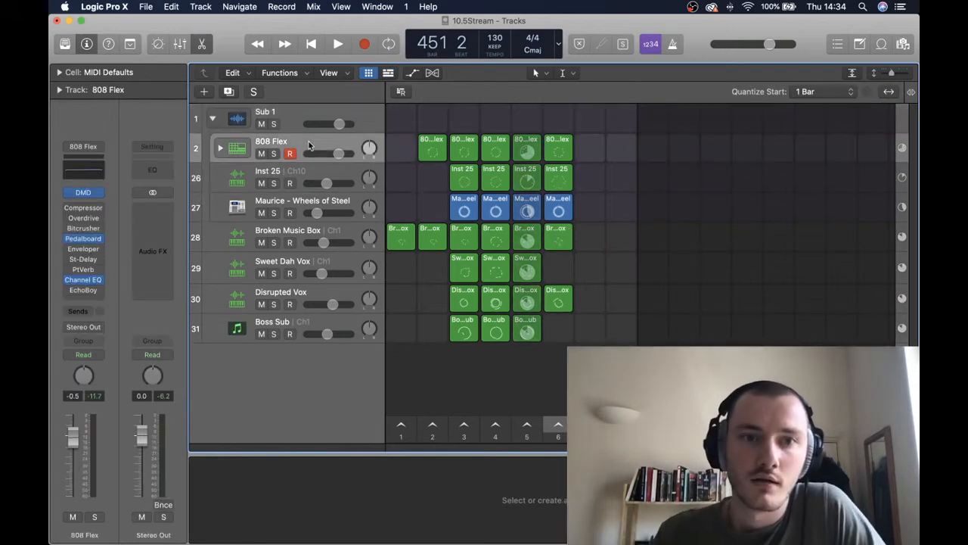
pyautogui.click(290, 115)
pyautogui.click(301, 140)
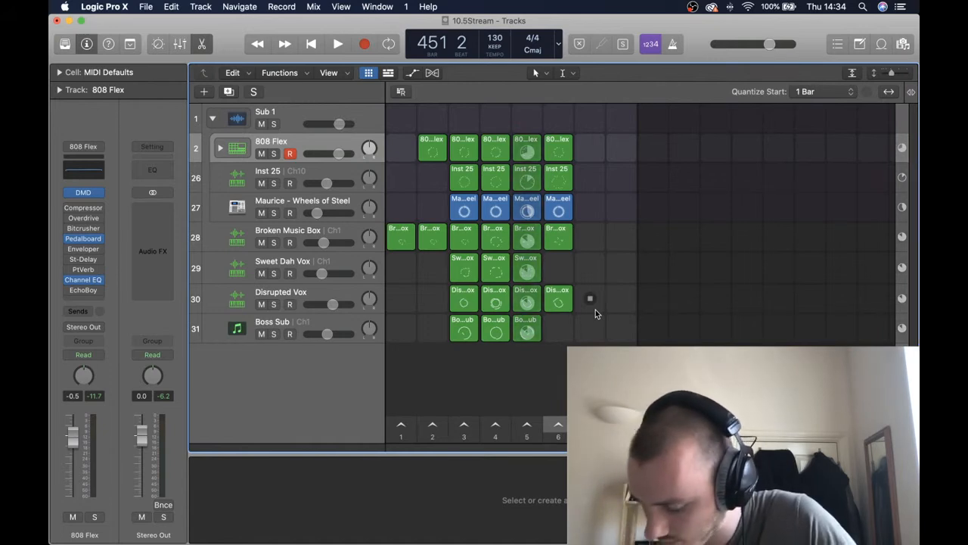
pyautogui.hotkey('ctrl', 'Right')
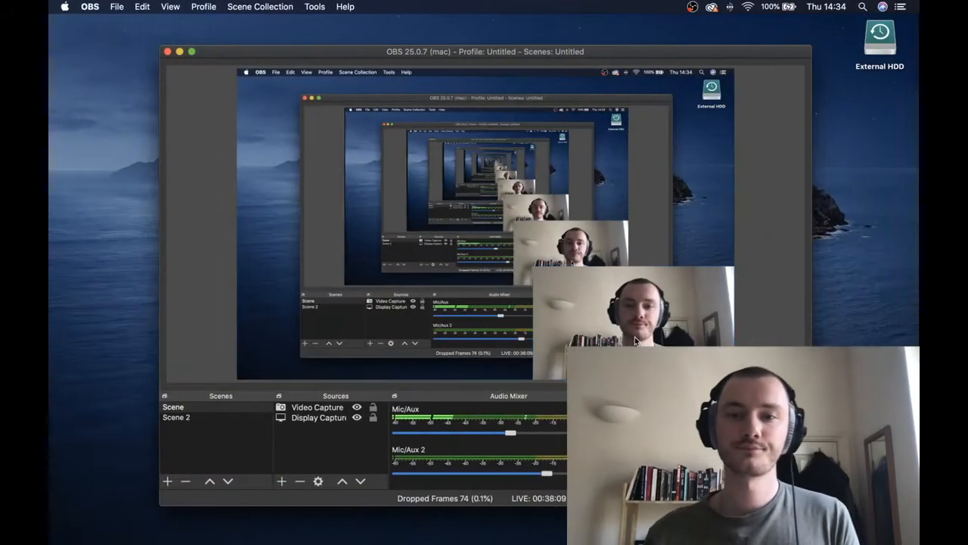
pyautogui.hotkey('ctrl', 'Left')
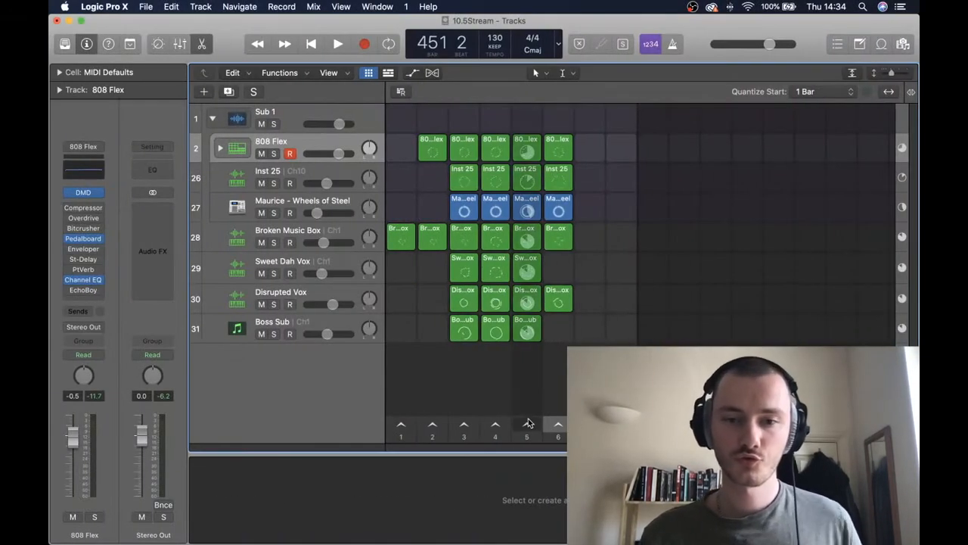
# Step: Play scene 5 briefly, stop playback and check the OBS window again
pyautogui.press('space')
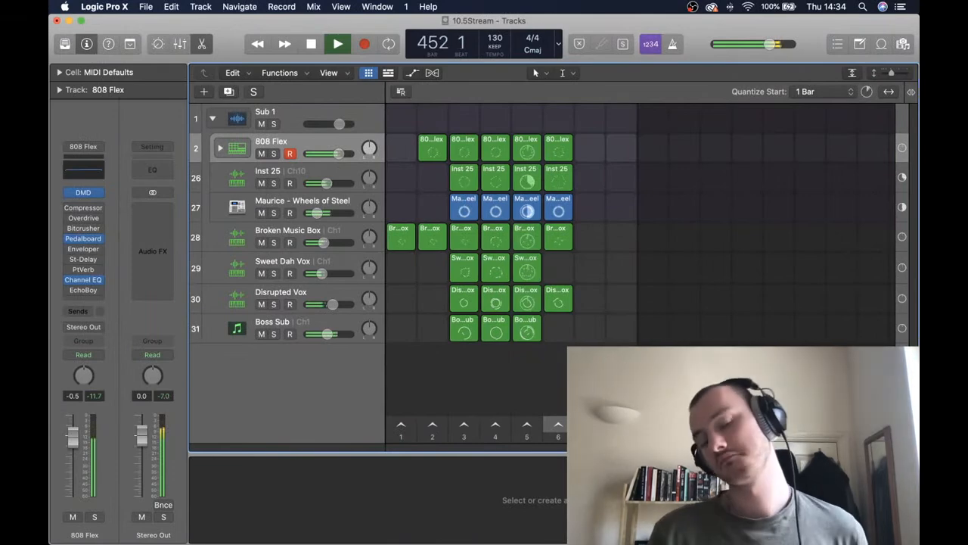
pyautogui.press('space')
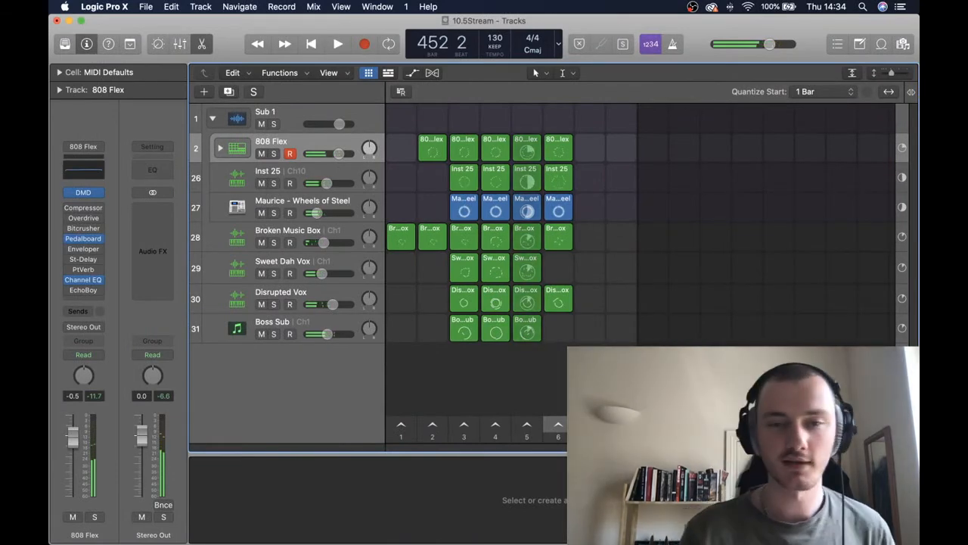
pyautogui.hotkey('ctrl', 'Right')
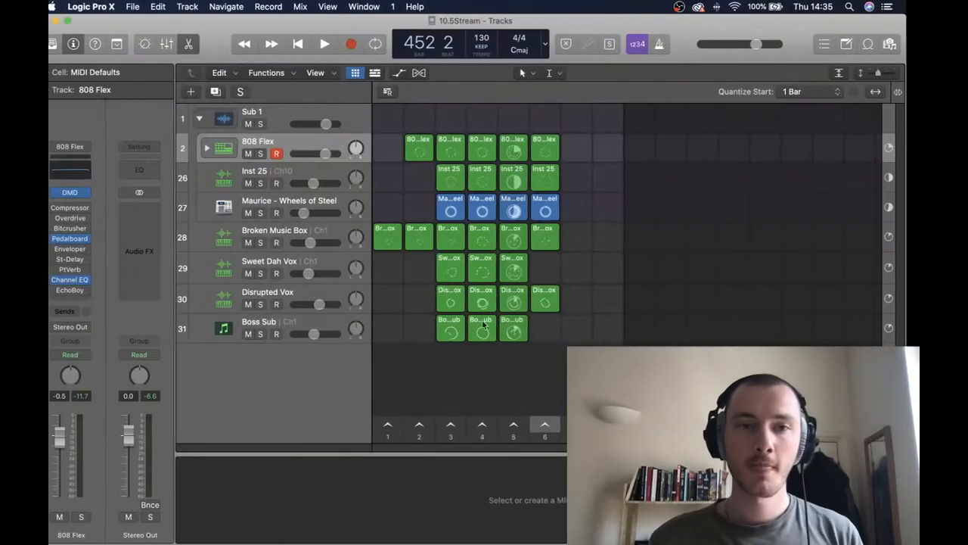
# Step: Create a new software instrument track below the Boss Sub track
pyautogui.click(281, 363)
pyautogui.rightClick(280, 360)
pyautogui.click(259, 358)
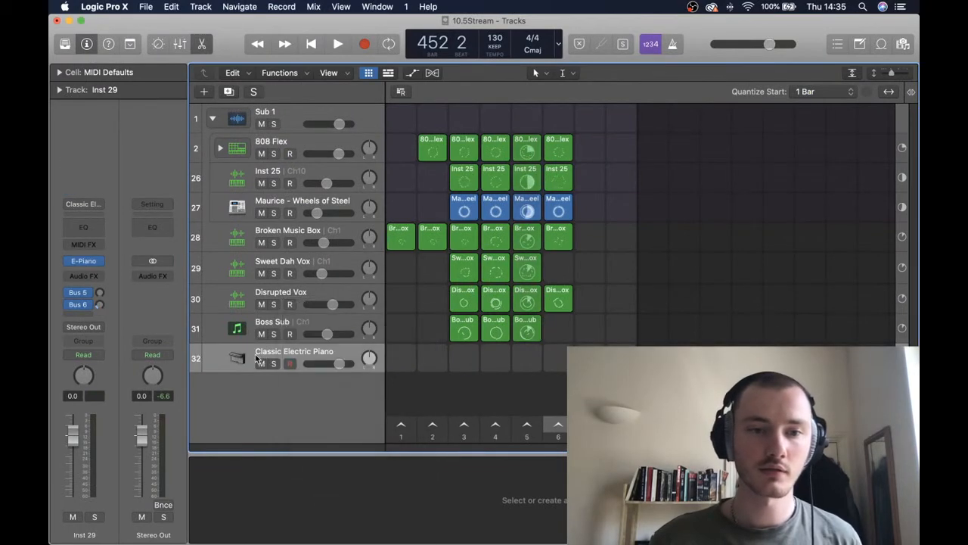
# Step: Replace the new track's Vintage Electric Piano with a stereo Sampler (Multi-Sample) instrument
pyautogui.click(88, 262)
pyautogui.click(331, 171)
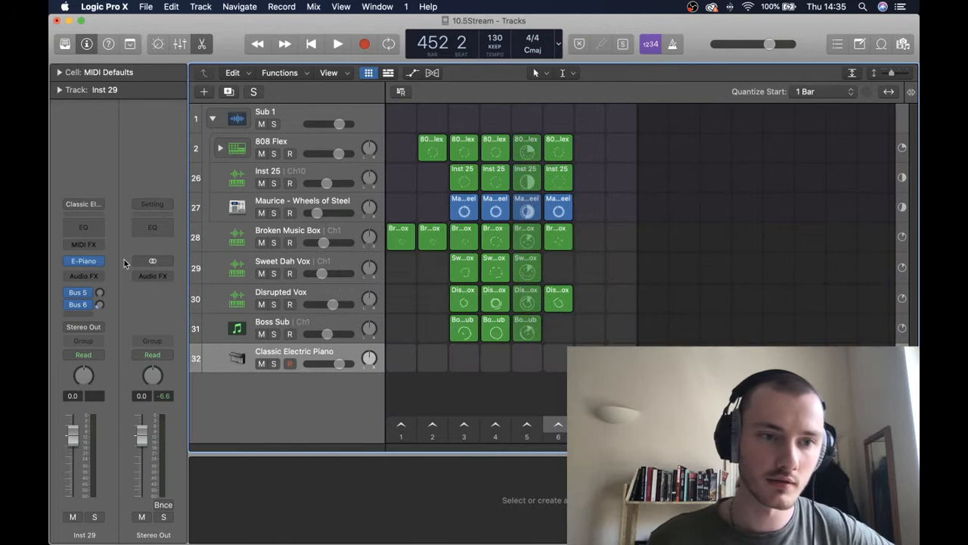
pyautogui.click(102, 261)
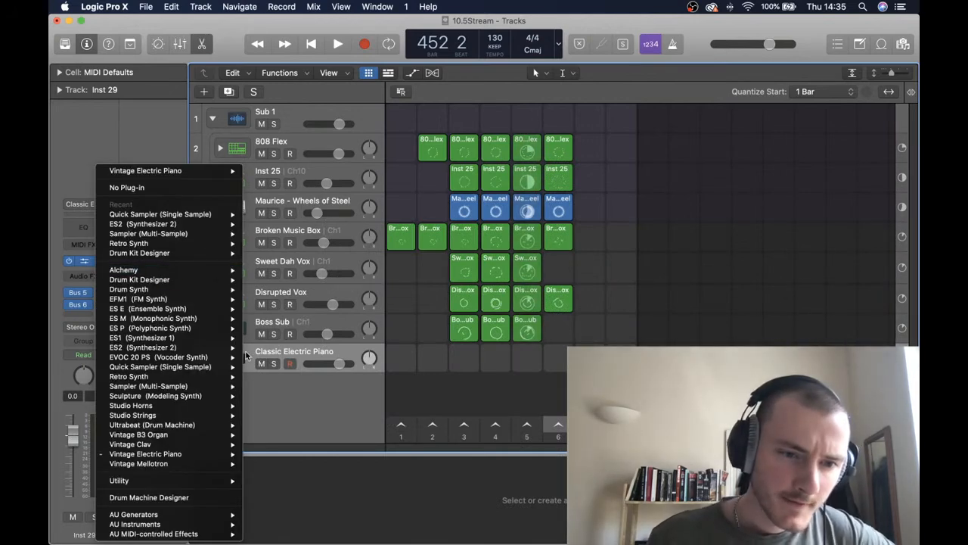
pyautogui.moveTo(239, 387)
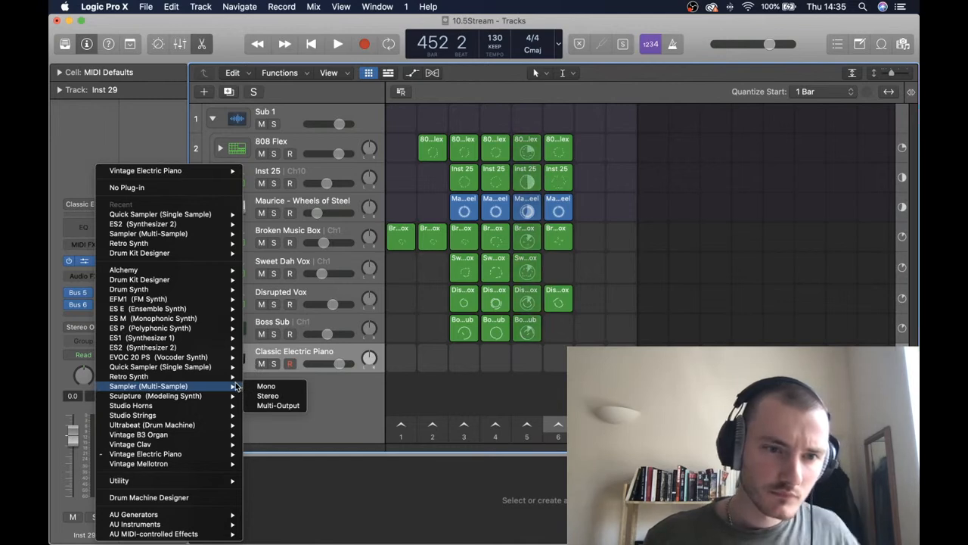
pyautogui.moveTo(213, 464)
pyautogui.moveTo(212, 448)
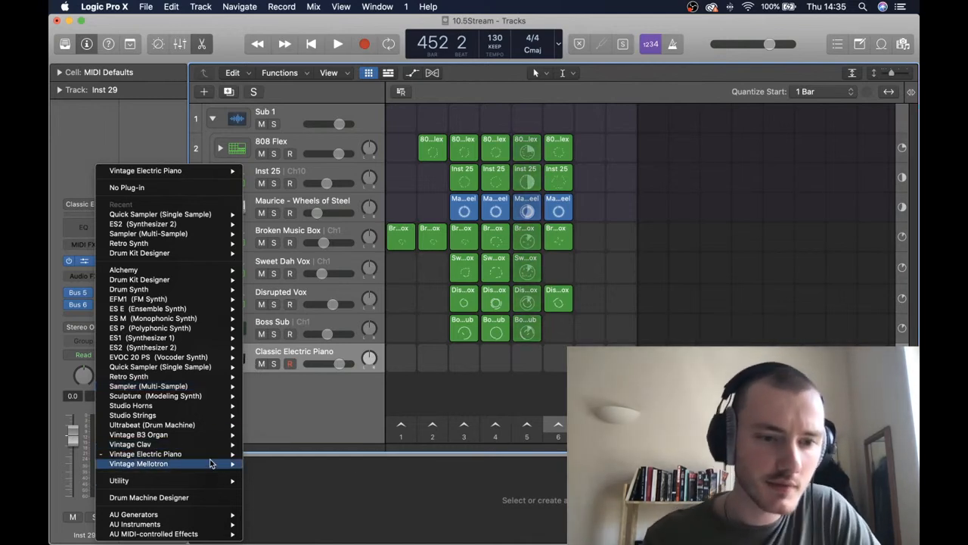
pyautogui.moveTo(207, 396)
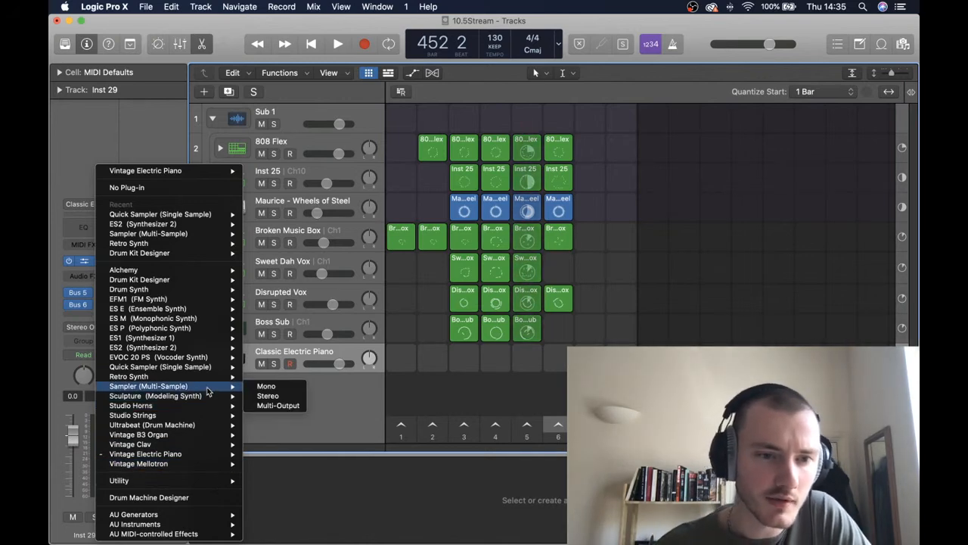
pyautogui.click(265, 395)
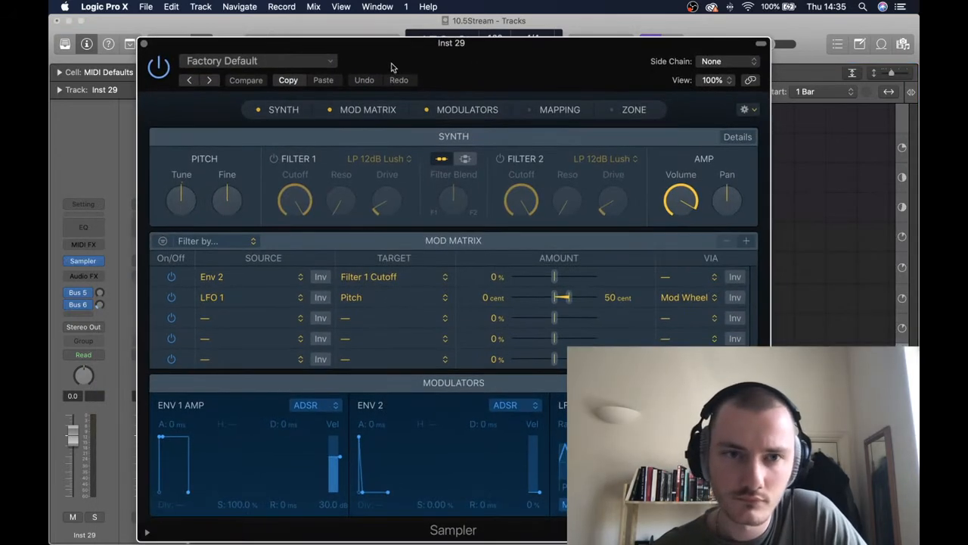
# Step: Examine the Sampler's preset list, Mapping and Zone sections, and delete the Inst 29 track
pyautogui.click(290, 57)
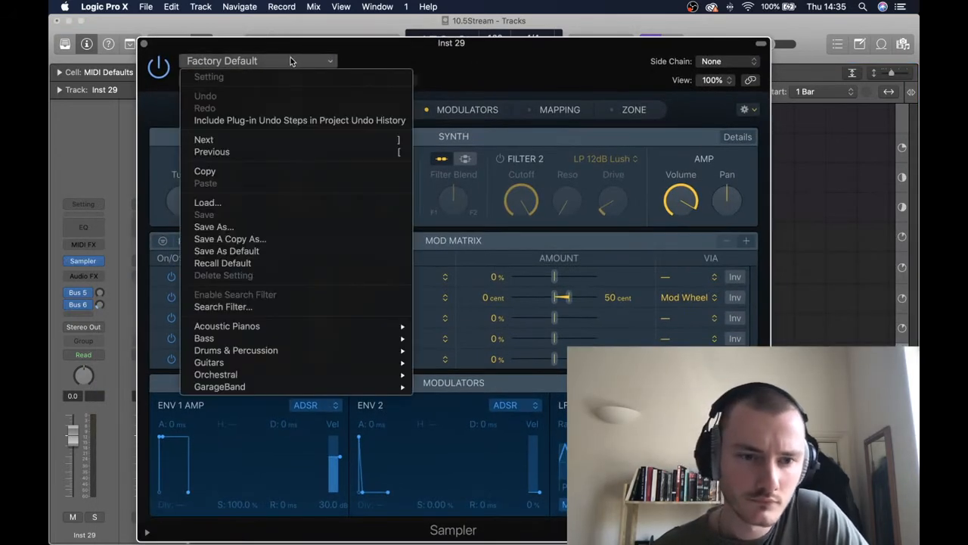
pyautogui.click(290, 59)
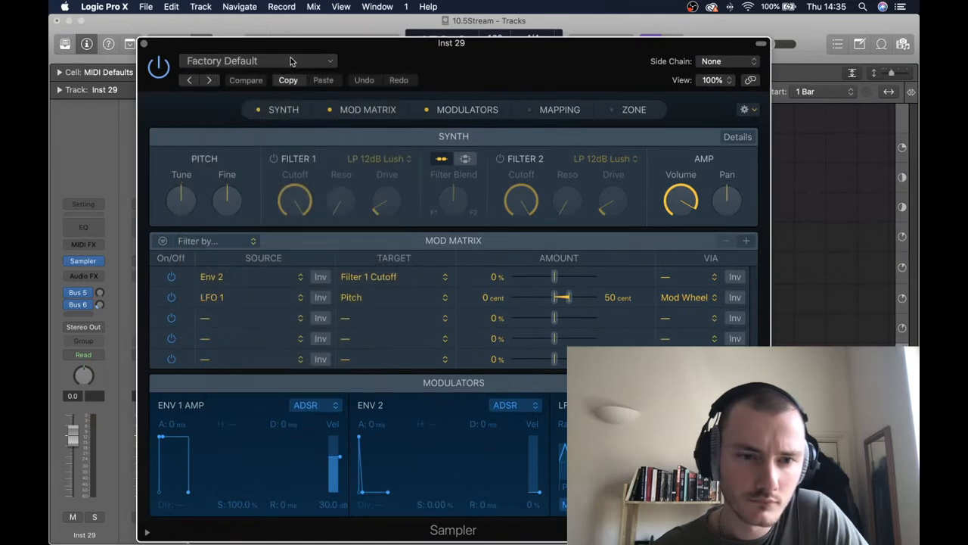
pyautogui.click(553, 111)
pyautogui.click(634, 111)
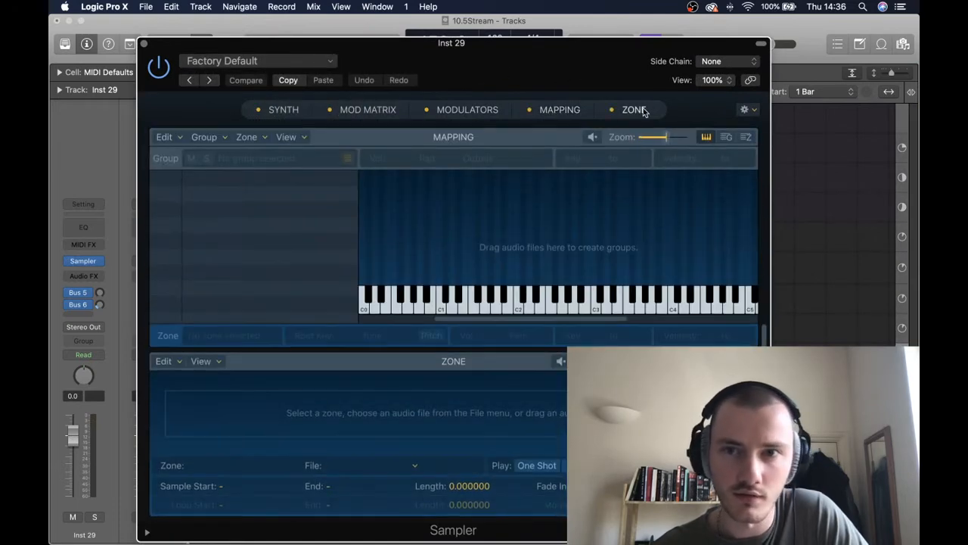
pyautogui.click(143, 45)
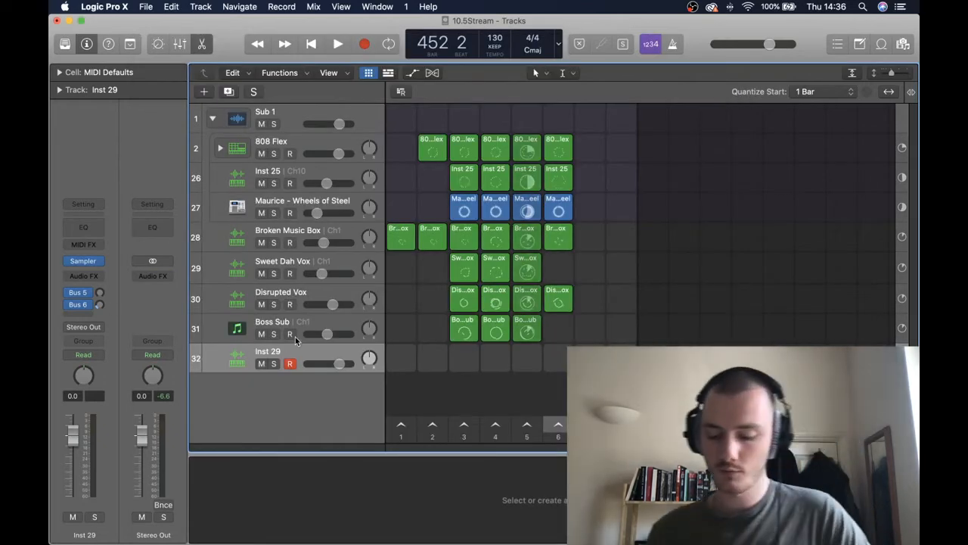
pyautogui.press('super+BackSpace')
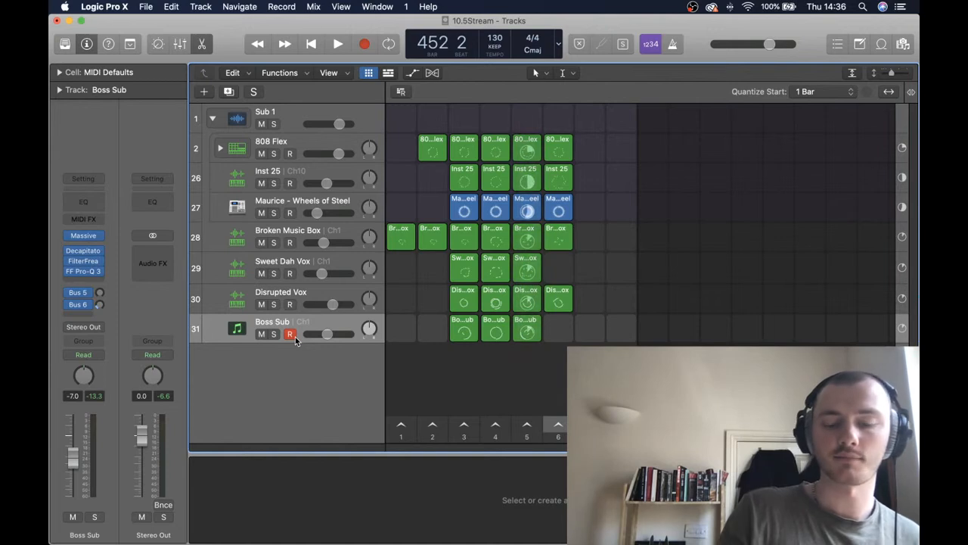
# Step: Switch to Dubler, move its window clear of the webcam area and enable its drum triggers
pyautogui.moveTo(50, 340)
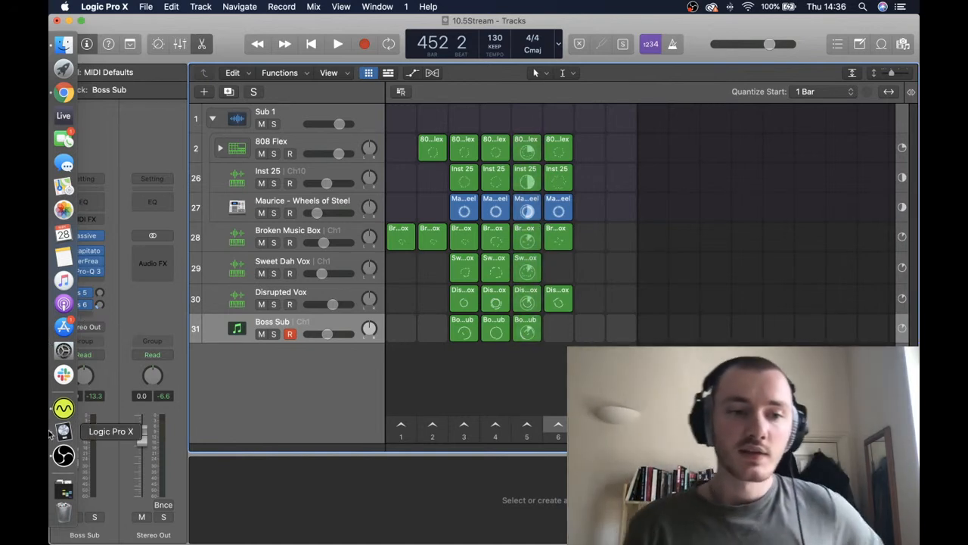
pyautogui.click(53, 409)
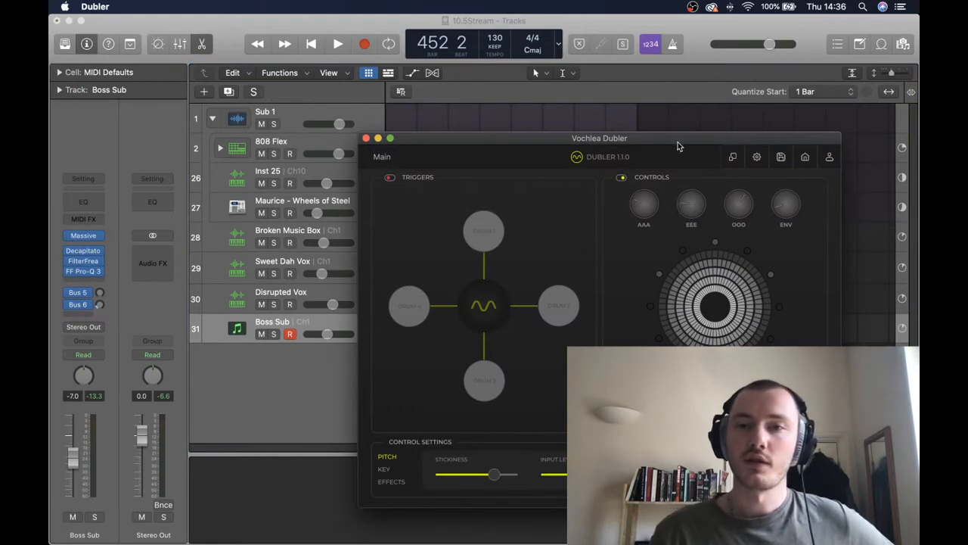
pyautogui.moveTo(677, 146); pyautogui.dragTo(541, 112)
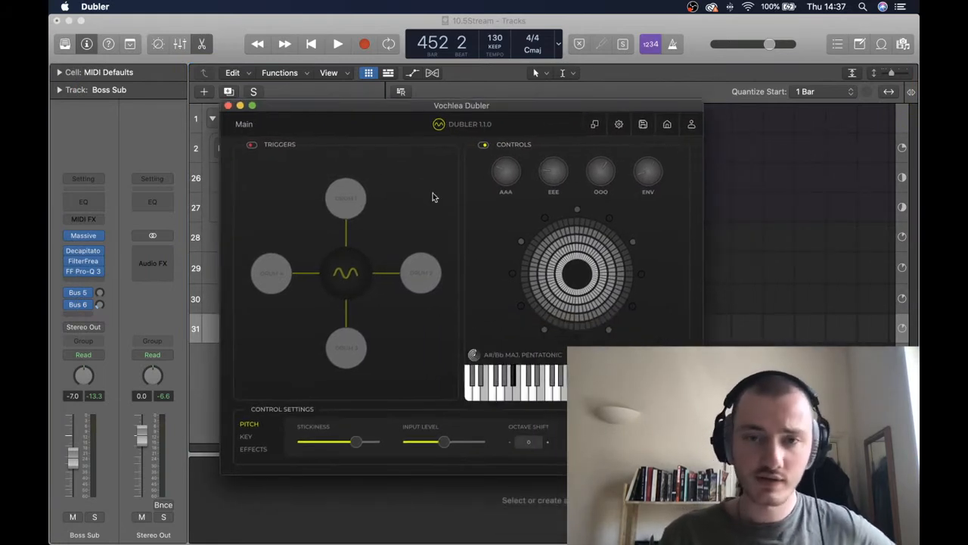
pyautogui.click(250, 144)
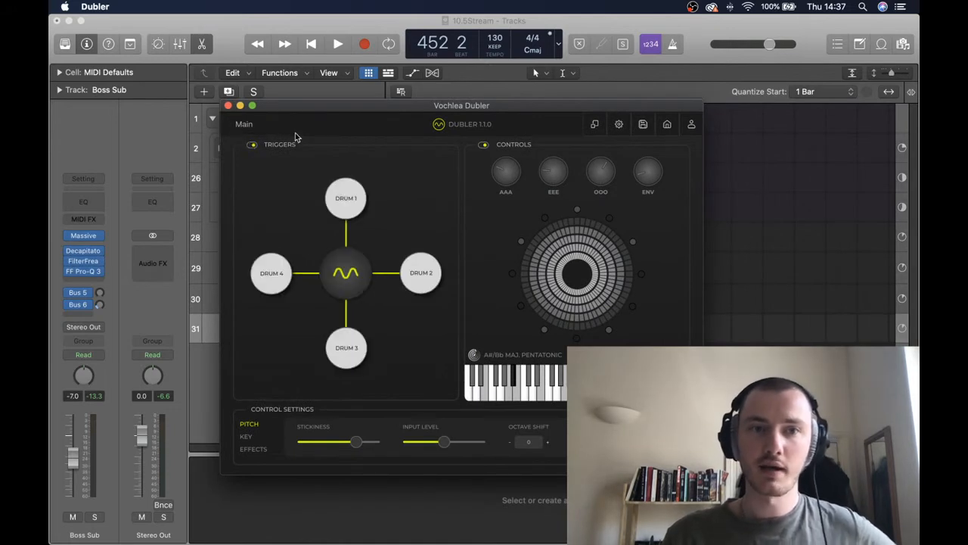
# Step: Examine the settings of the Drum 1 to Drum 4 triggers and the general trigger settings
pyautogui.click(346, 201)
pyautogui.click(407, 281)
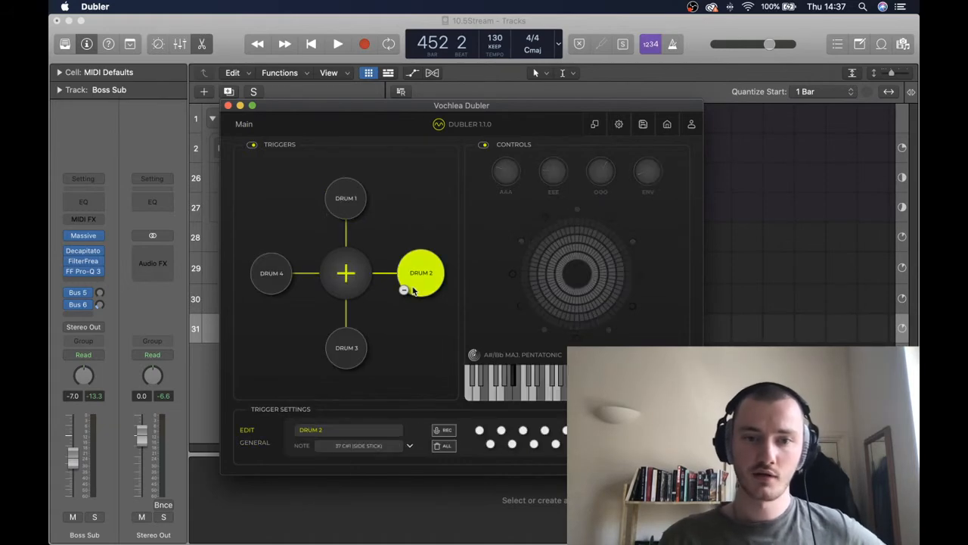
pyautogui.click(339, 360)
pyautogui.click(277, 313)
pyautogui.click(278, 285)
pyautogui.click(433, 349)
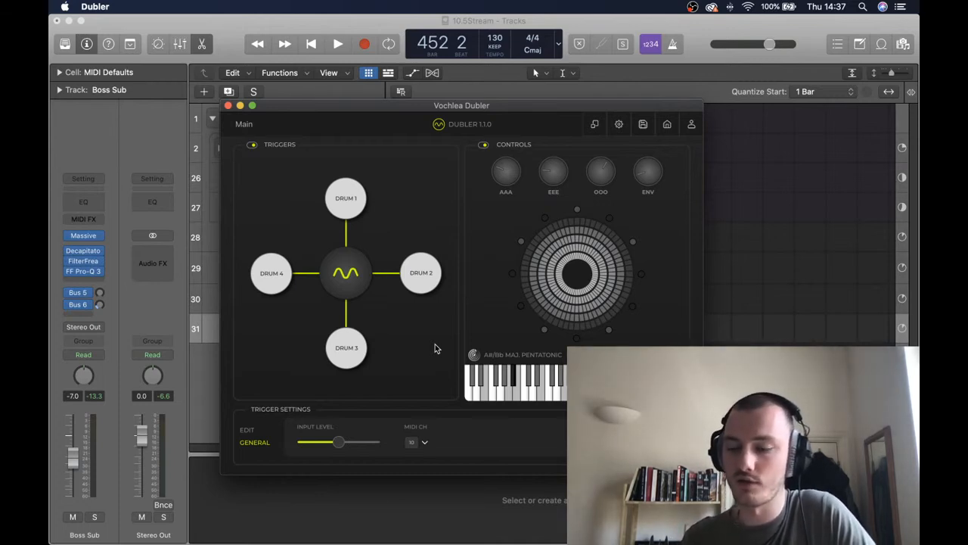
# Step: Examine Dubler's pitch control settings and the effects mappings for AAA, EEE and OOO
pyautogui.click(485, 321)
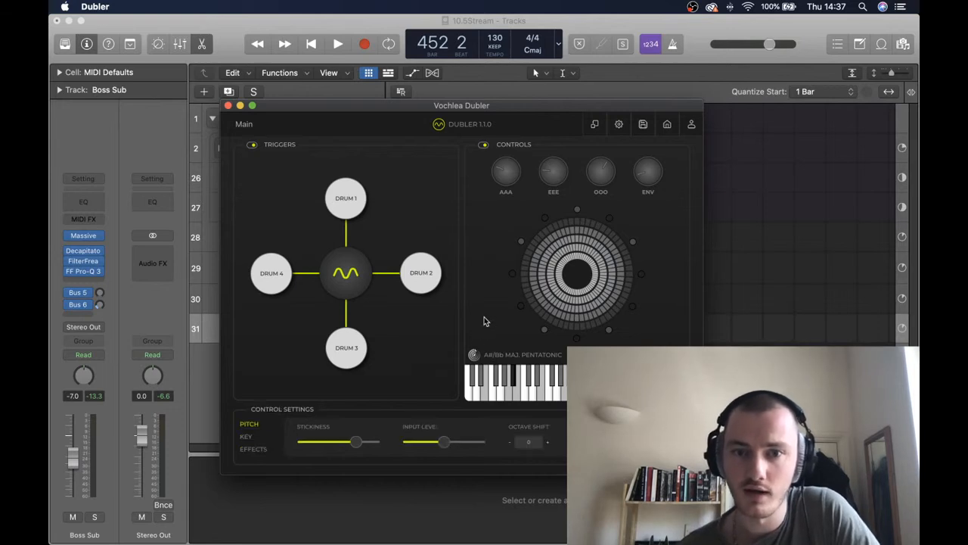
pyautogui.click(496, 178)
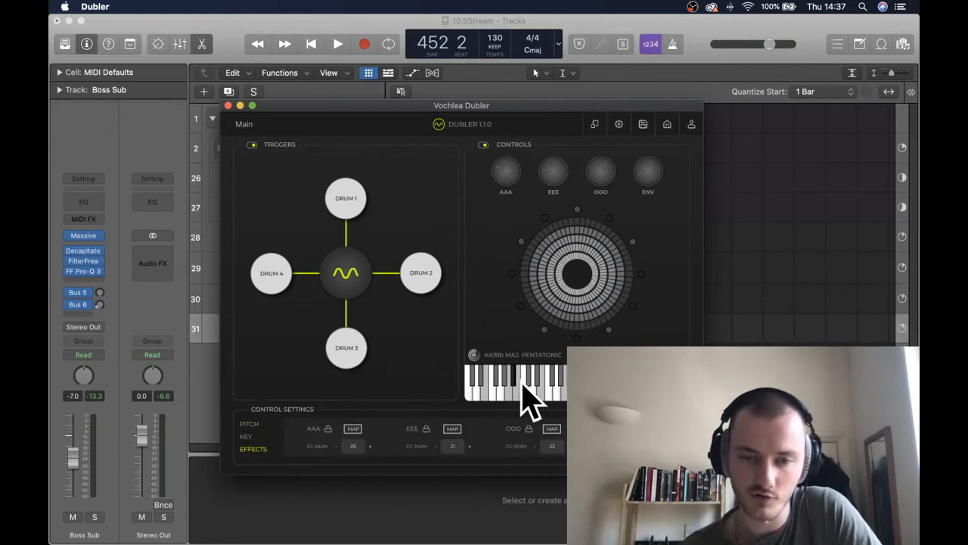
pyautogui.click(475, 285)
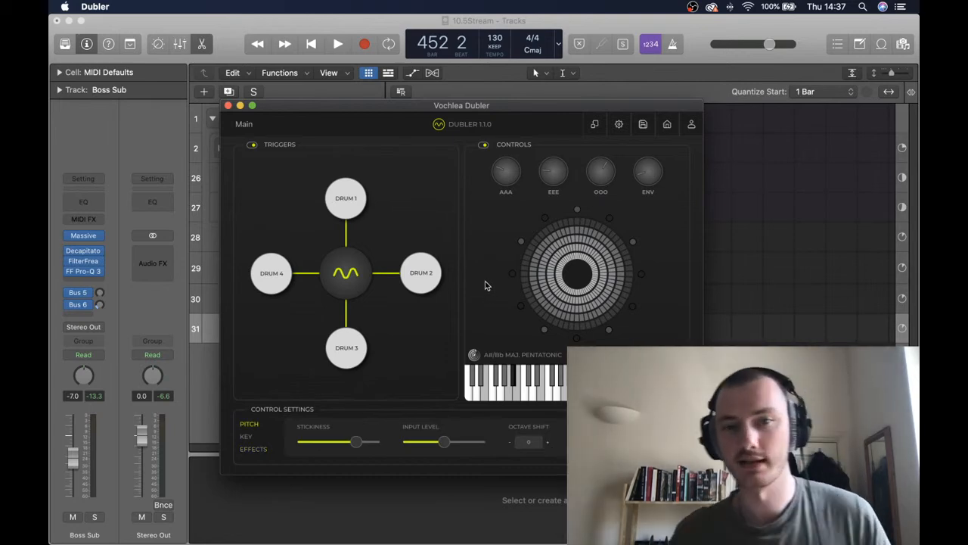
pyautogui.click(499, 170)
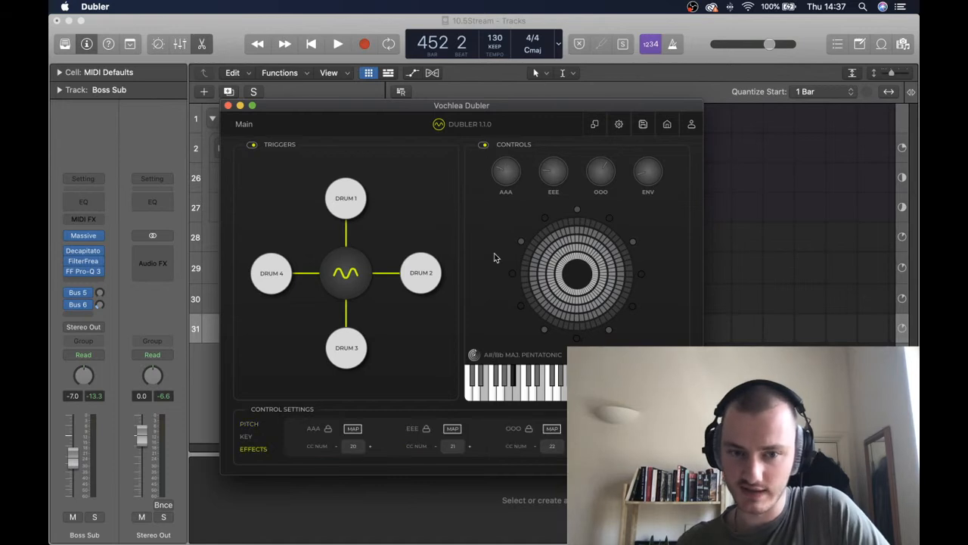
# Step: Examine the Main profile's pitch and key control settings and open the Sample splice profile
pyautogui.click(496, 311)
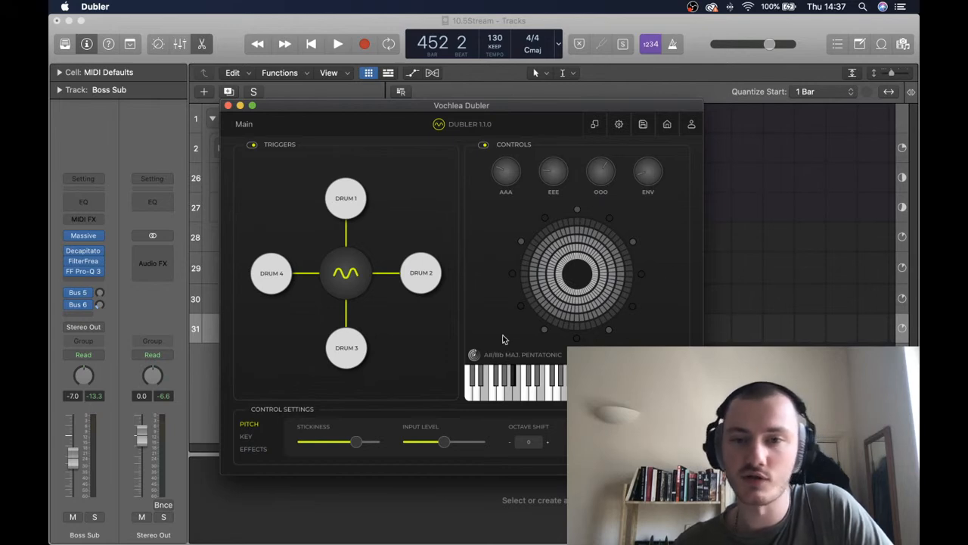
pyautogui.click(248, 437)
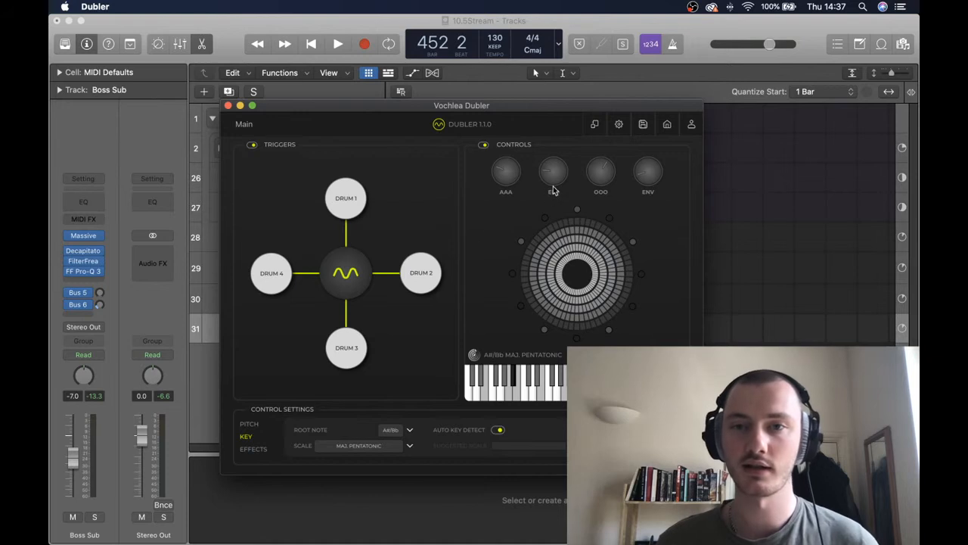
pyautogui.click(665, 124)
pyautogui.click(359, 248)
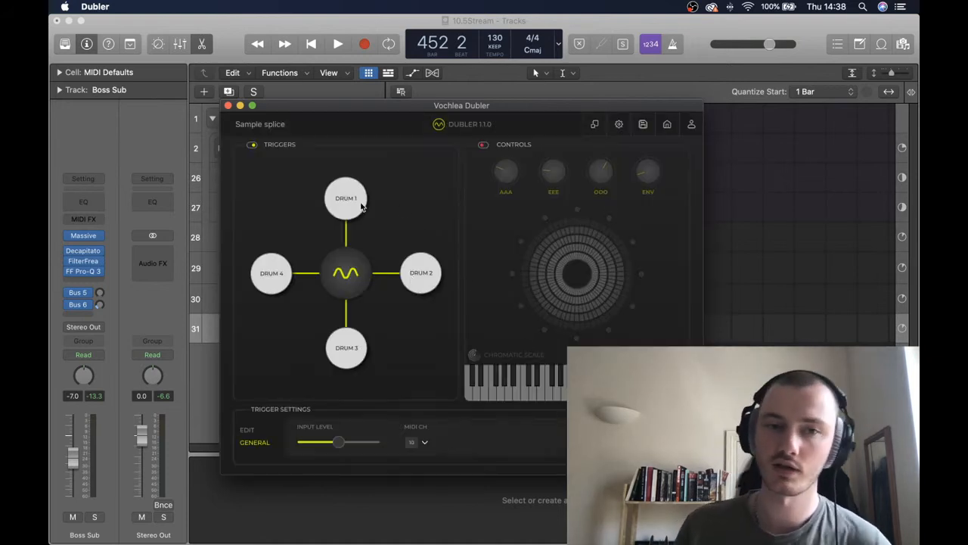
# Step: Examine the note settings of the Drum 1 to Drum 4 triggers in the Sample splice profile
pyautogui.click(350, 199)
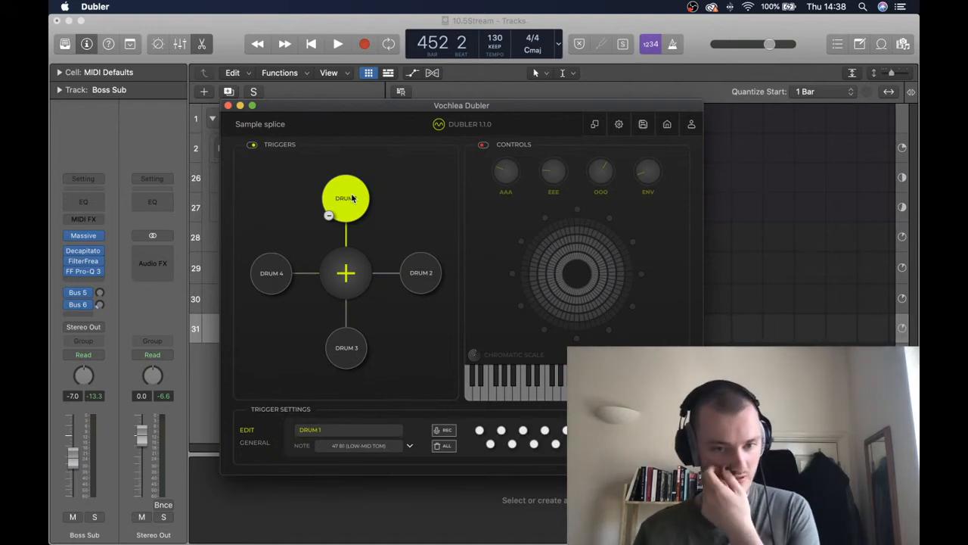
pyautogui.click(345, 446)
pyautogui.click(421, 385)
pyautogui.click(412, 282)
pyautogui.click(400, 382)
pyautogui.click(350, 350)
pyautogui.click(413, 377)
pyautogui.click(276, 271)
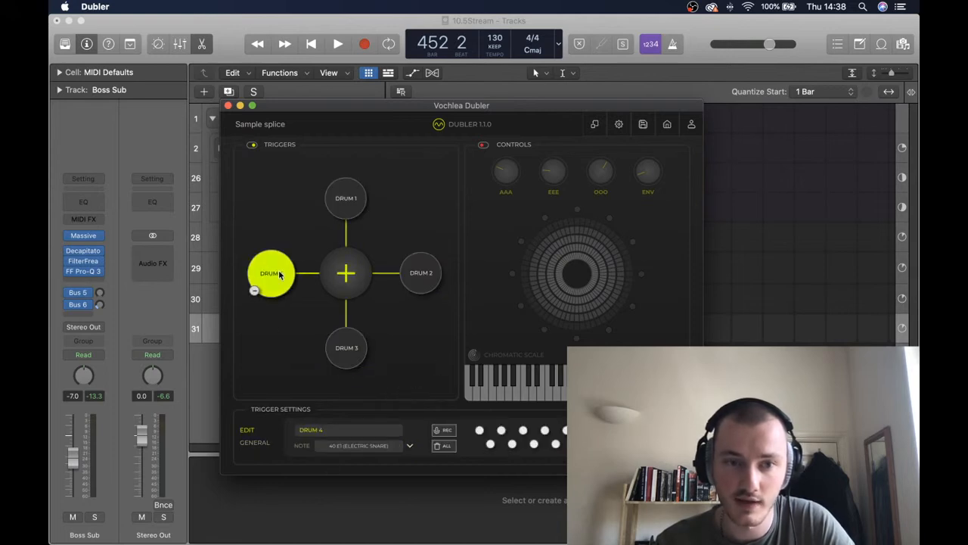
pyautogui.click(382, 376)
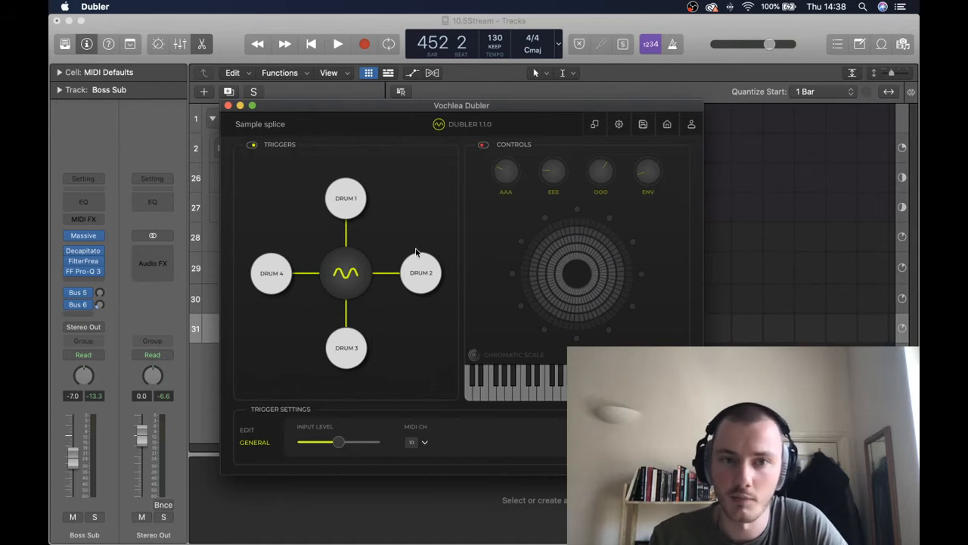
# Step: Move the Dubler window to uncover Logic's track names and examine the Drum 1 trigger's settings
pyautogui.moveTo(435, 106); pyautogui.dragTo(537, 131)
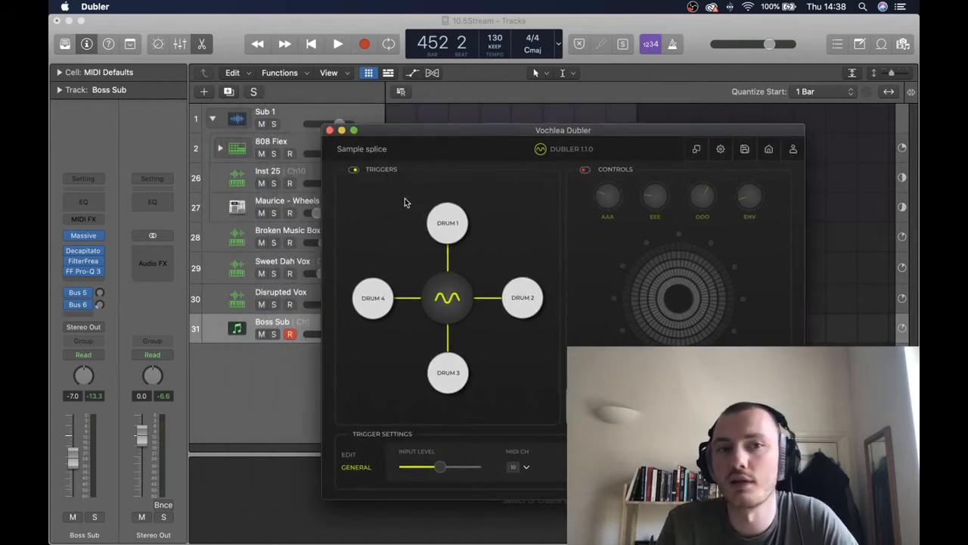
pyautogui.click(437, 220)
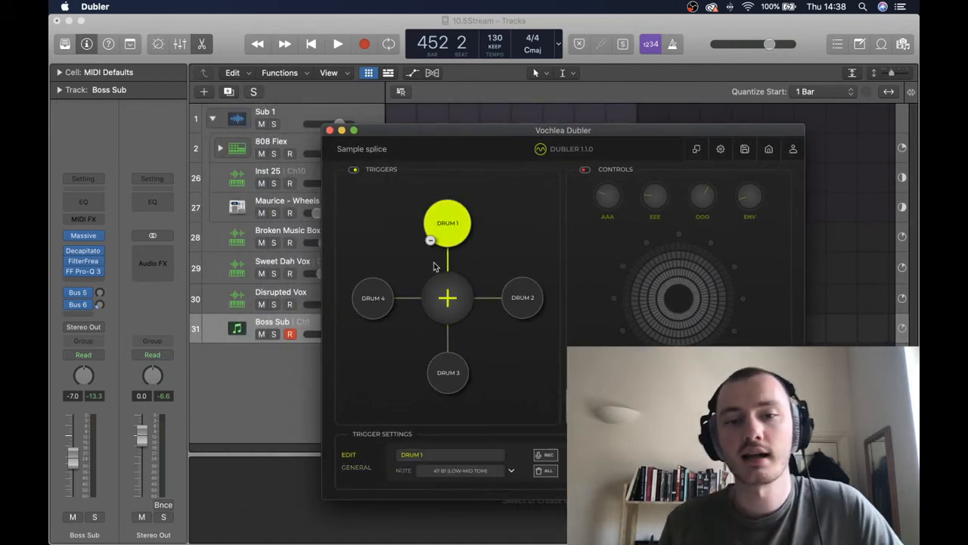
pyautogui.click(514, 383)
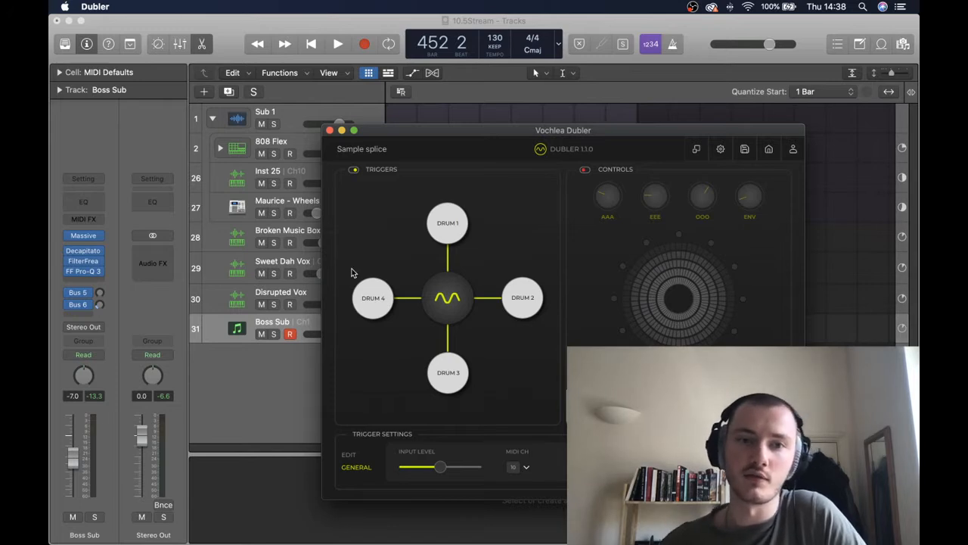
# Step: Switch to Logic Pro X, listen to the Inst 25 track in solo and take it out of solo
pyautogui.click(288, 398)
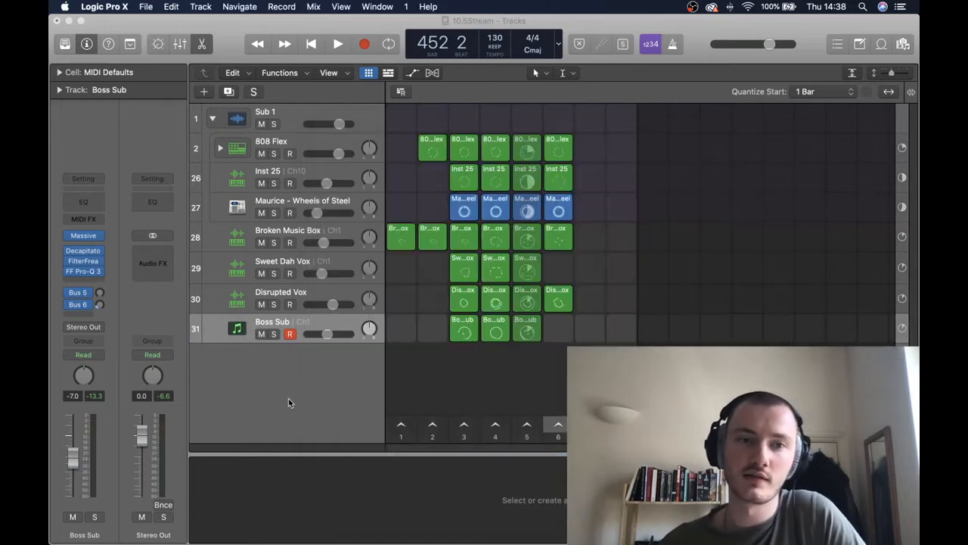
pyautogui.click(274, 183)
pyautogui.press('space')
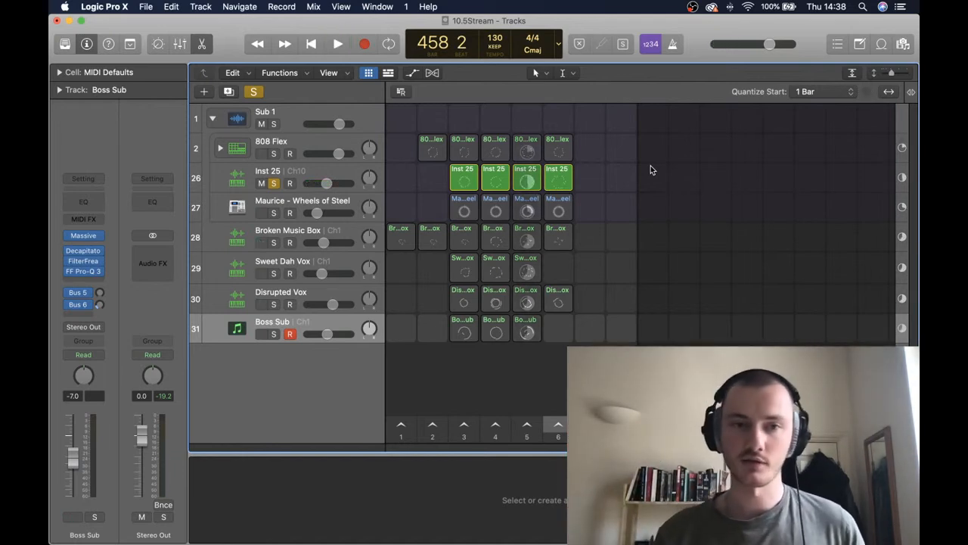
pyautogui.click(273, 183)
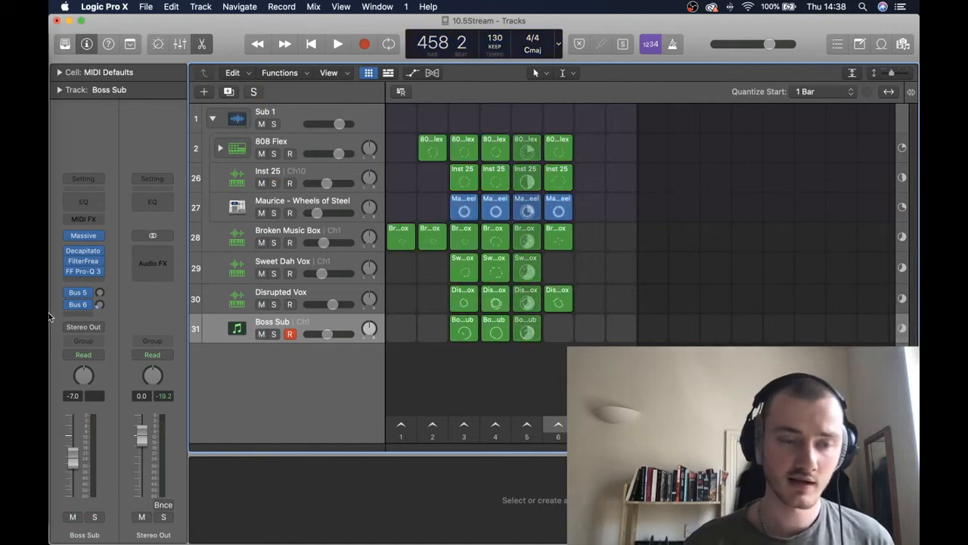
# Step: Switch to Dubler and look through the Untitled and Profile 1 profiles
pyautogui.click(62, 404)
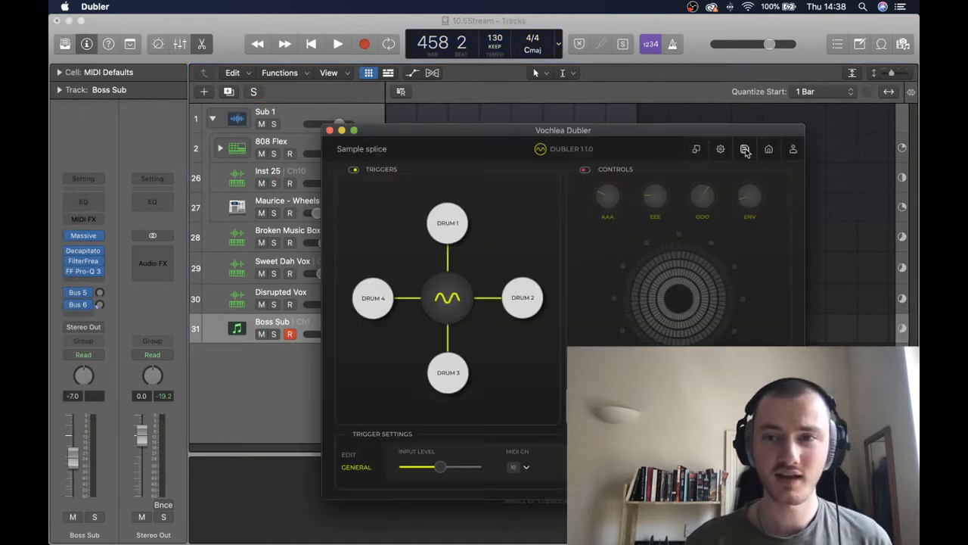
pyautogui.click(769, 151)
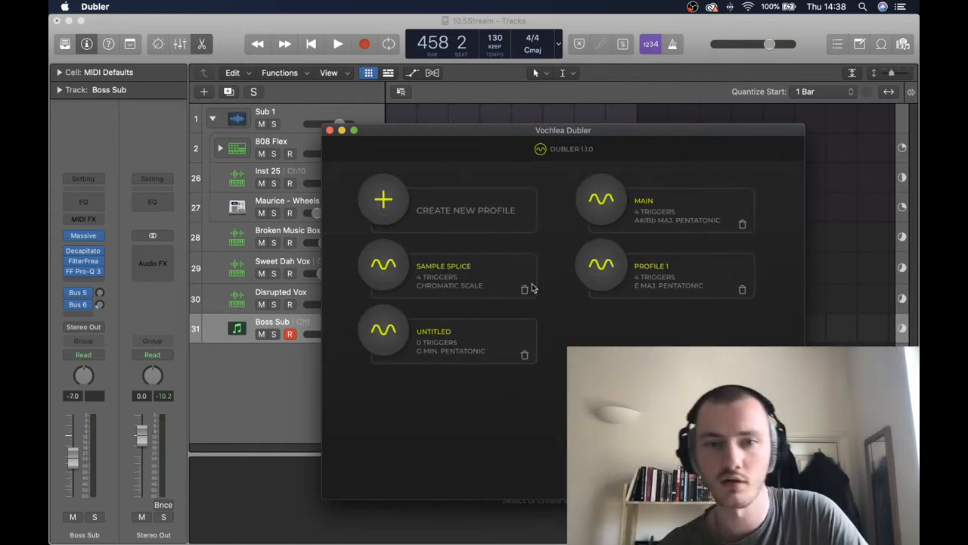
pyautogui.click(422, 347)
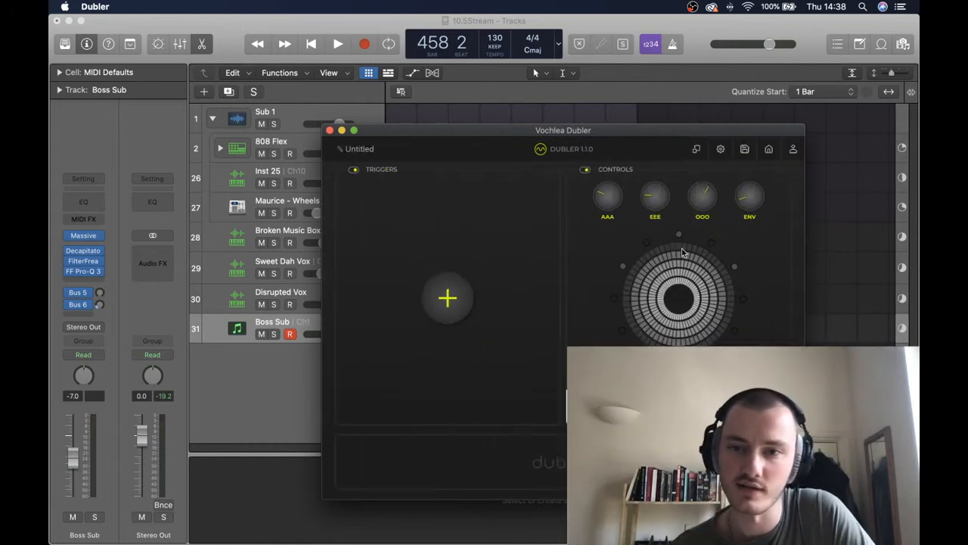
pyautogui.click(769, 150)
pyautogui.click(618, 270)
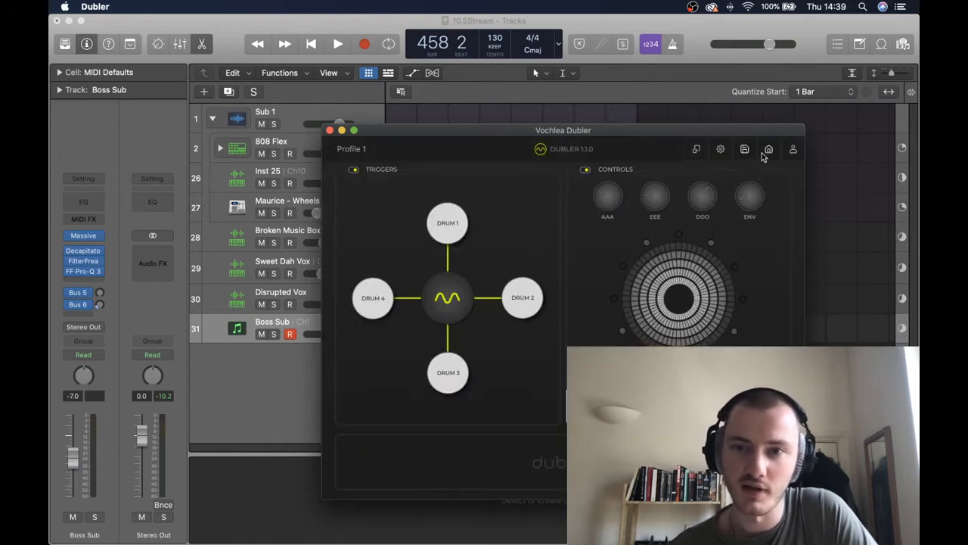
# Step: View the Sample splice profile once more and reopen the Main profile
pyautogui.click(764, 155)
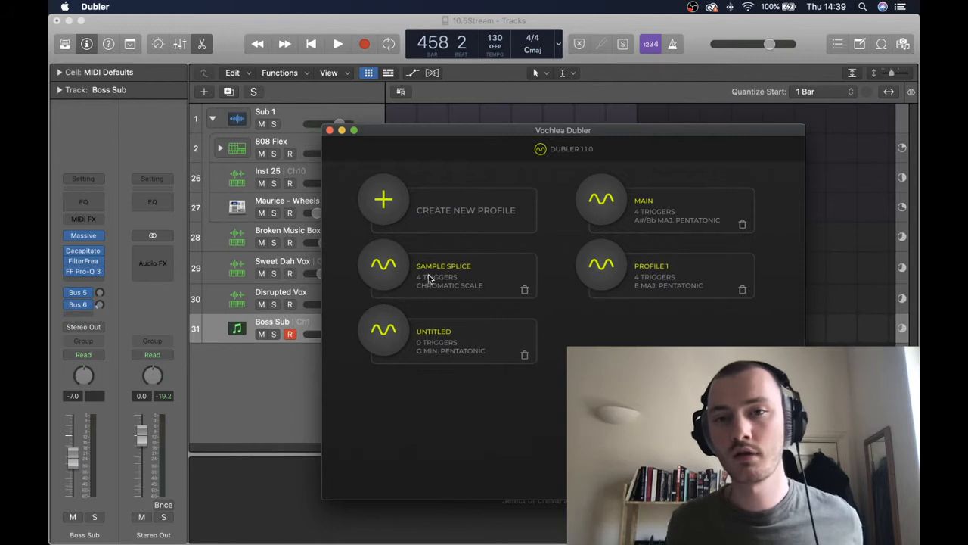
pyautogui.click(415, 277)
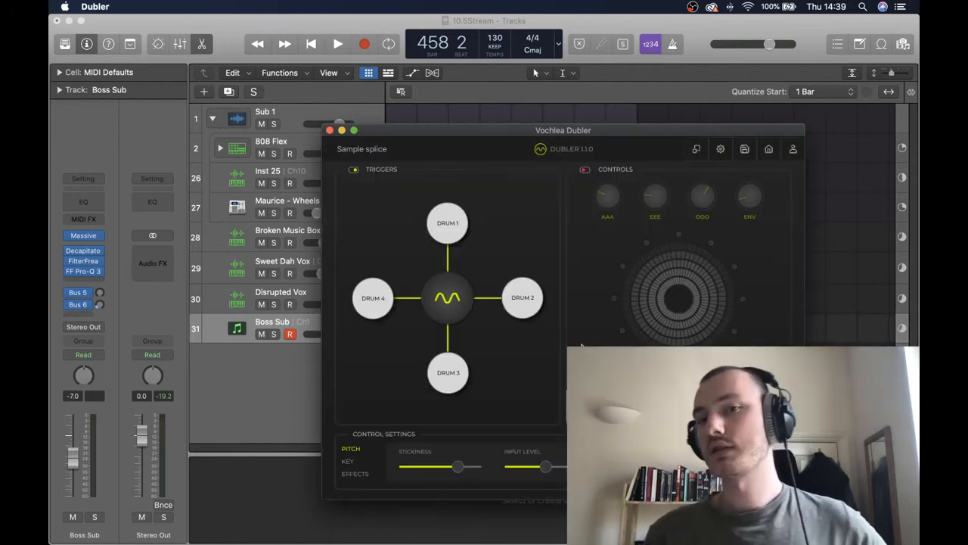
pyautogui.click(767, 151)
pyautogui.click(637, 291)
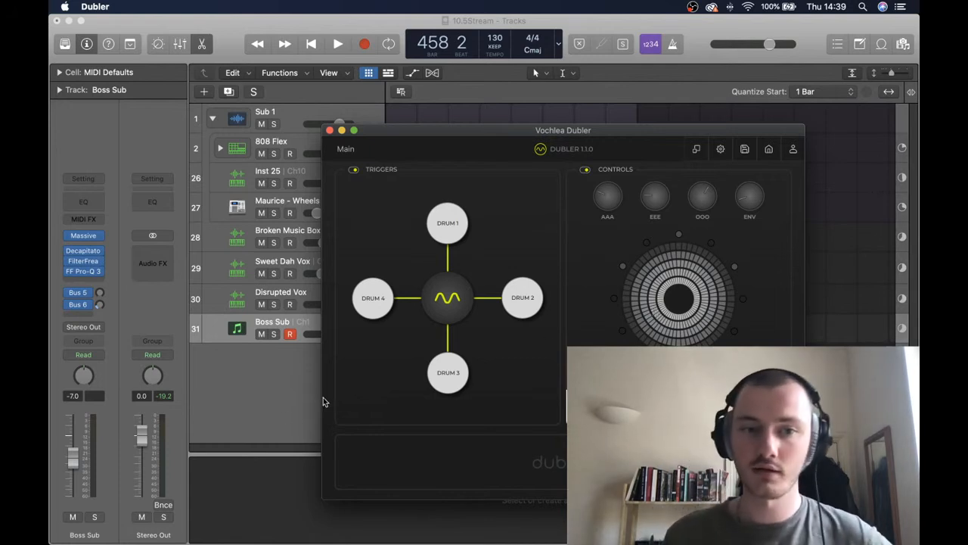
# Step: Switch to Logic Pro X and review the Sub 1 summing track and its 808 Flex, Inst 25 and Maurice - Wheels of Steel tracks
pyautogui.click(281, 417)
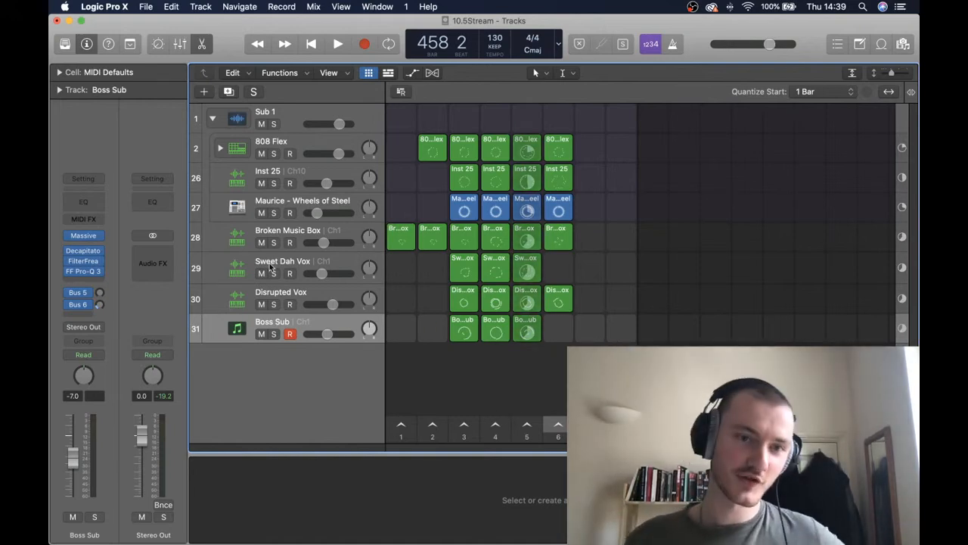
pyautogui.click(296, 148)
pyautogui.click(299, 146)
pyautogui.click(295, 119)
pyautogui.click(296, 135)
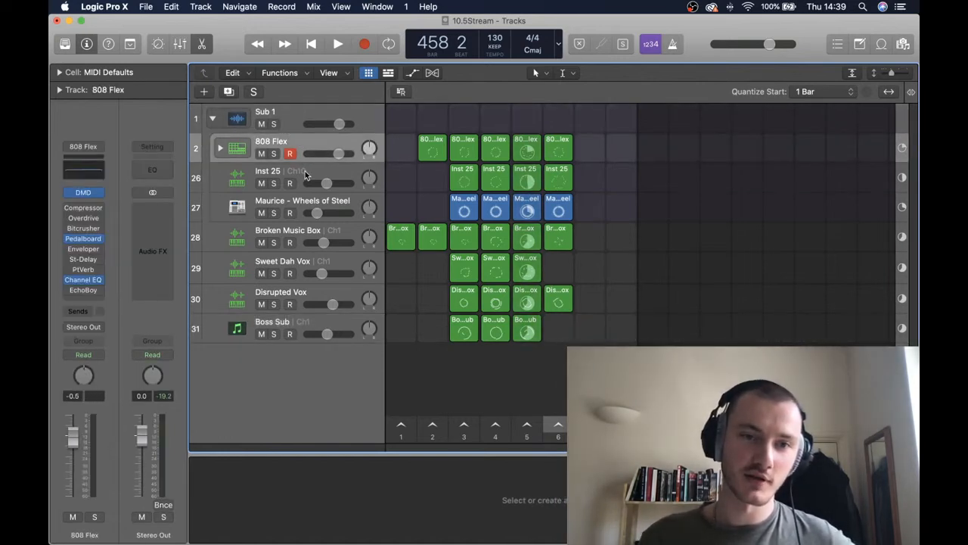
pyautogui.click(305, 171)
pyautogui.click(304, 201)
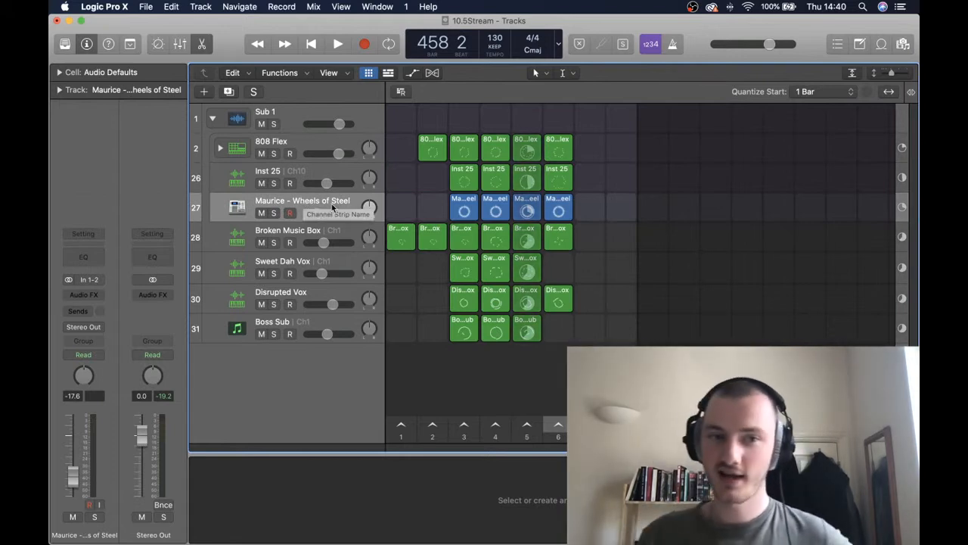
pyautogui.click(293, 142)
pyautogui.click(300, 121)
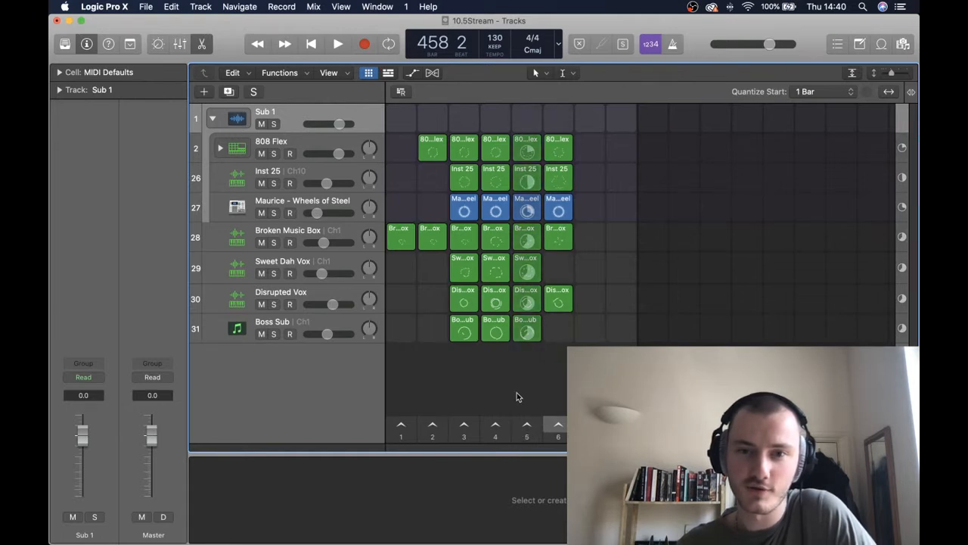
# Step: Trigger scene 5 to play back its loops, lower the system volume and switch to the adjacent desktop
pyautogui.click(527, 426)
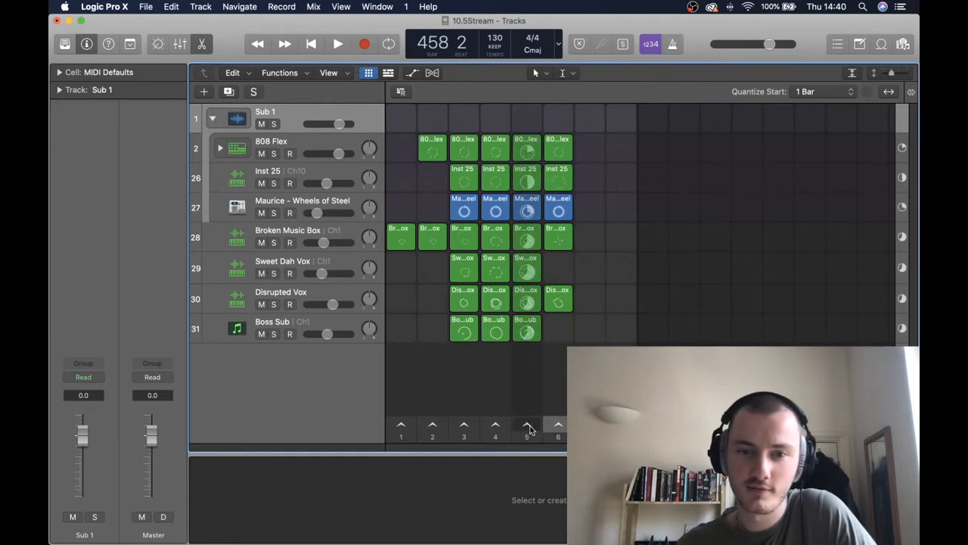
pyautogui.press('XF86AudioLowerVolume')
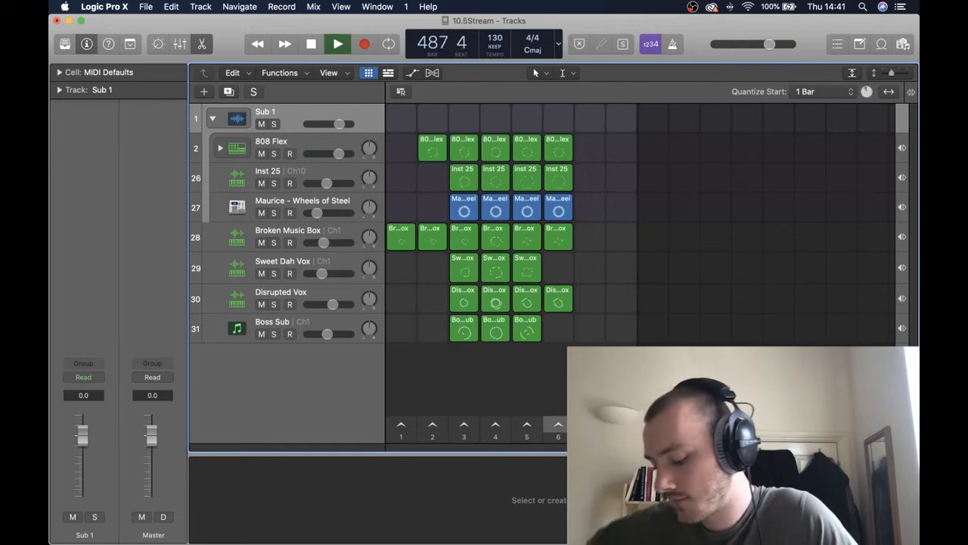
pyautogui.hotkey('ctrl', 'Right')
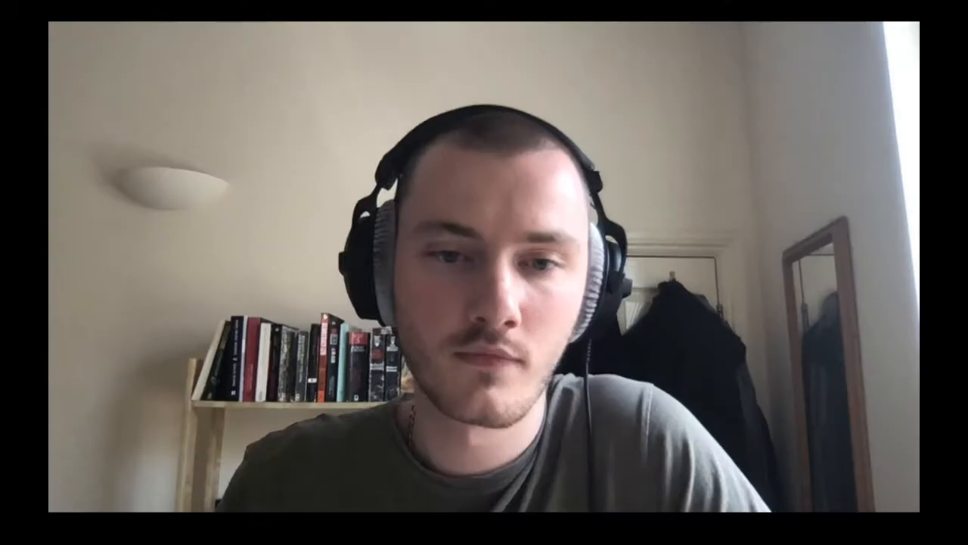